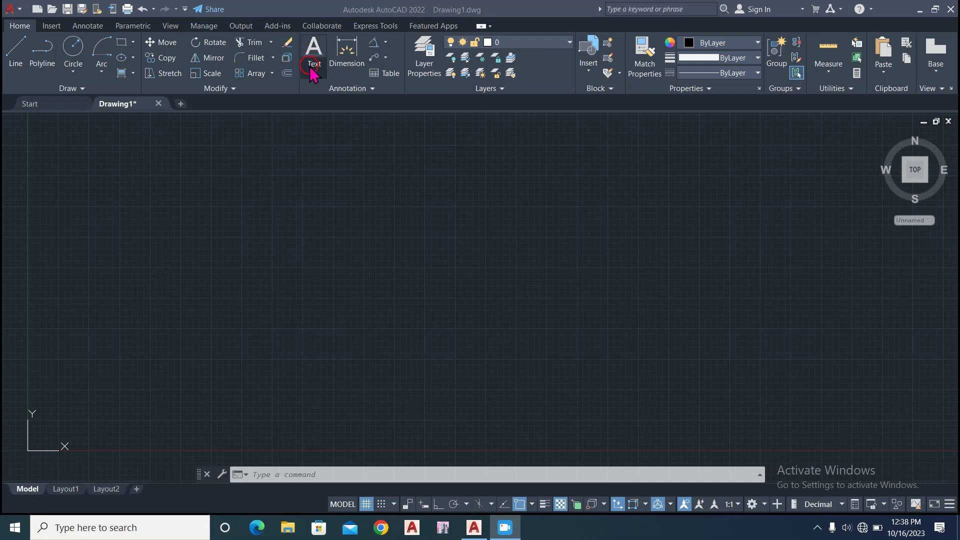
- Start a multiline text and define its text box in the upper-left part of the empty drawing
left_click(315, 68)
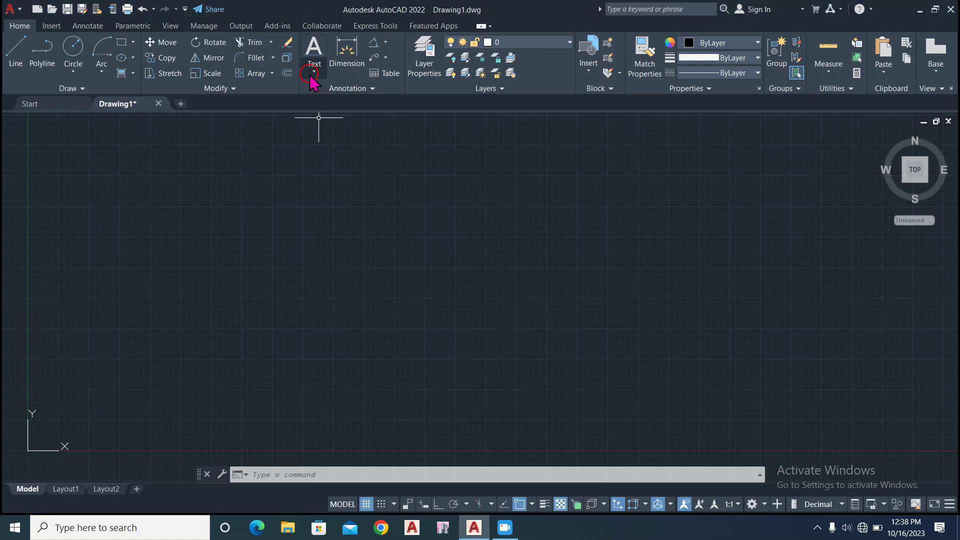
left_click(307, 64)
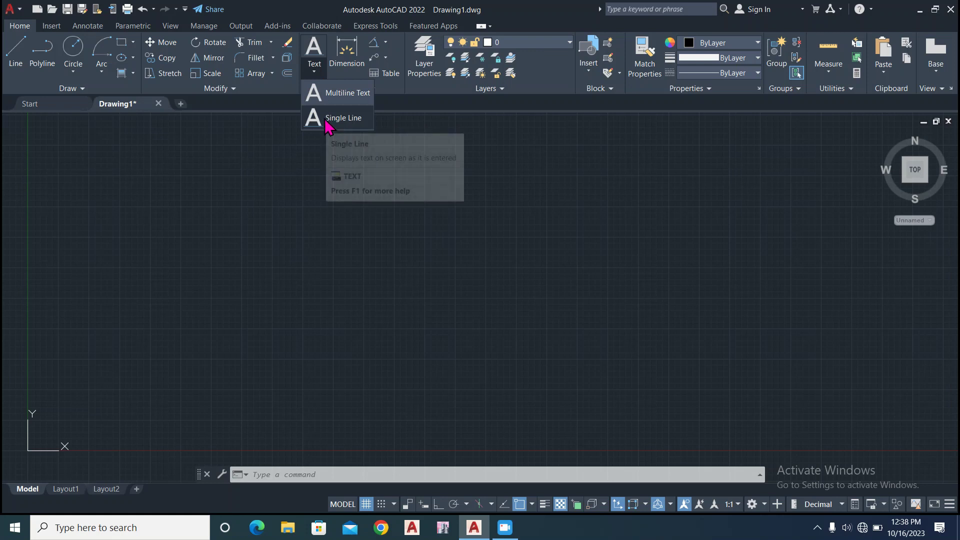
left_click(334, 96)
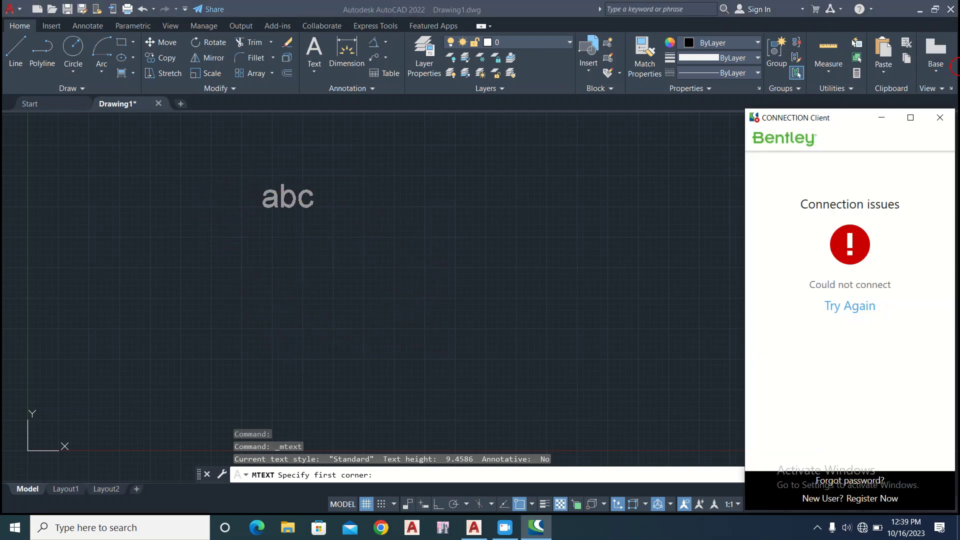
left_click(939, 118)
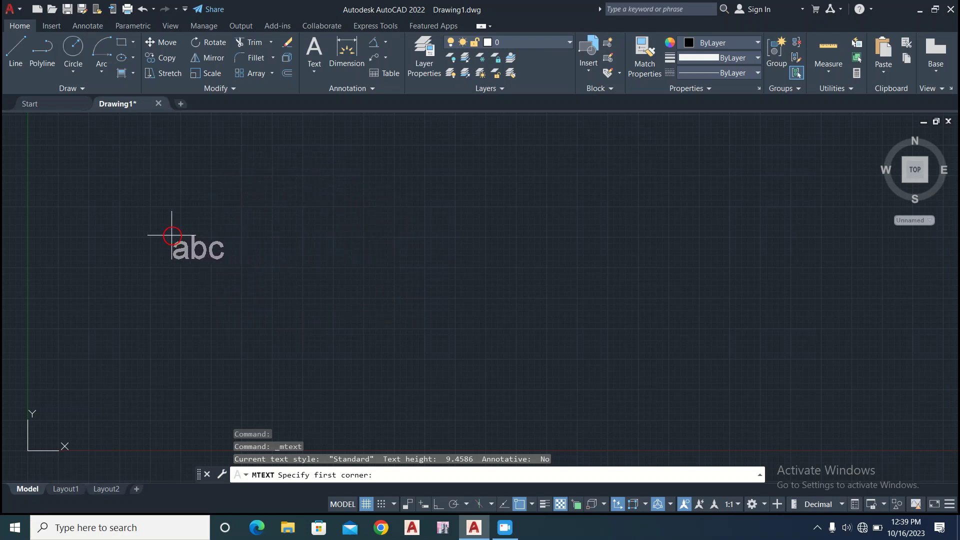
left_click(144, 198)
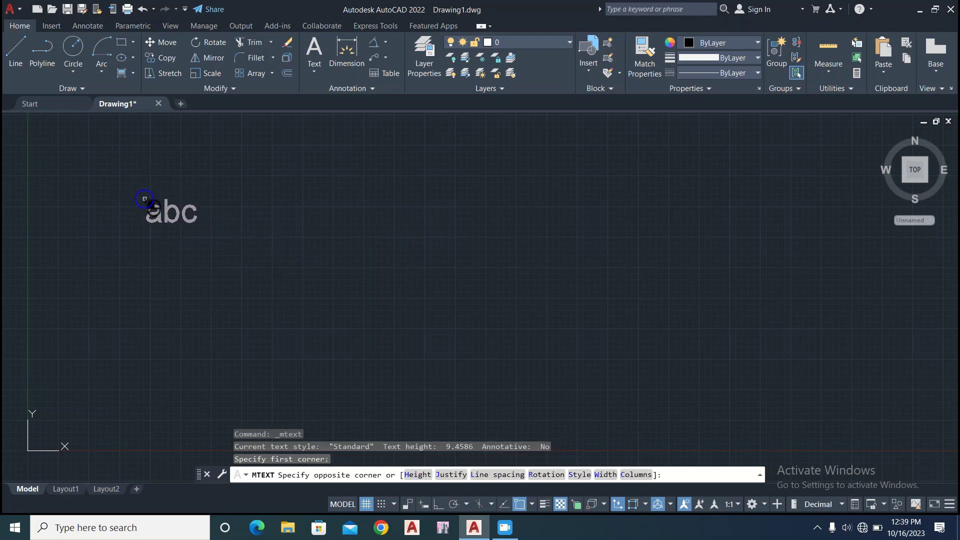
left_click(242, 238)
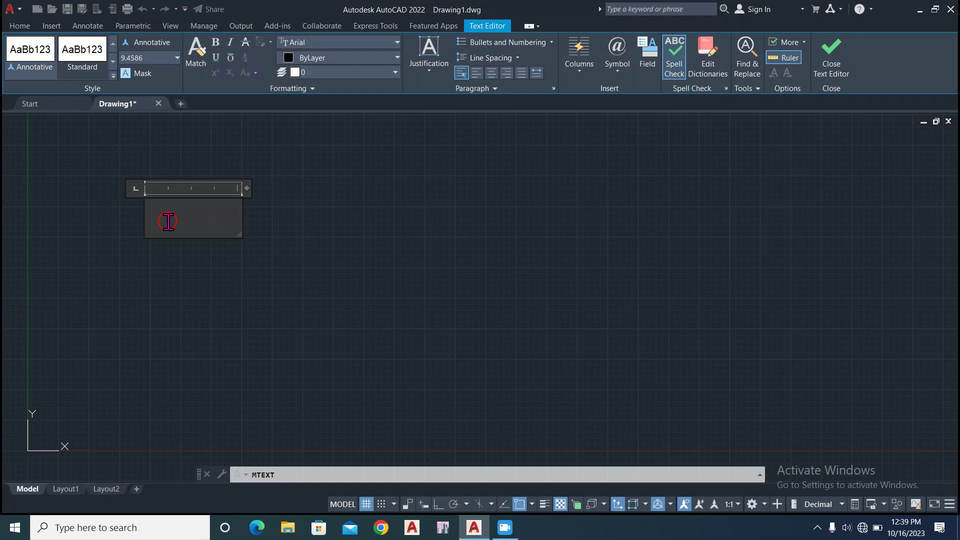
- Enter "Doors are assigned with letter D" as the multiline text content and finish editing
type("D")
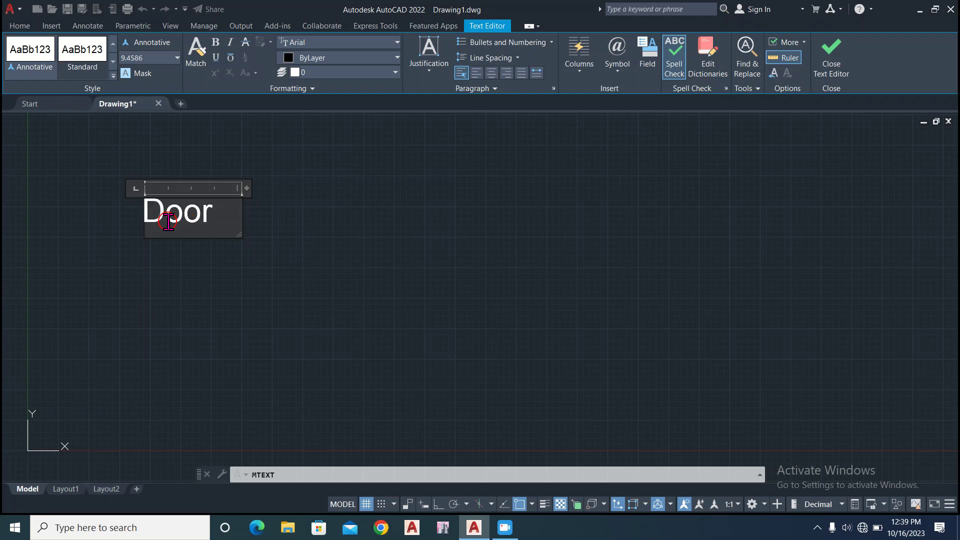
type("oors a")
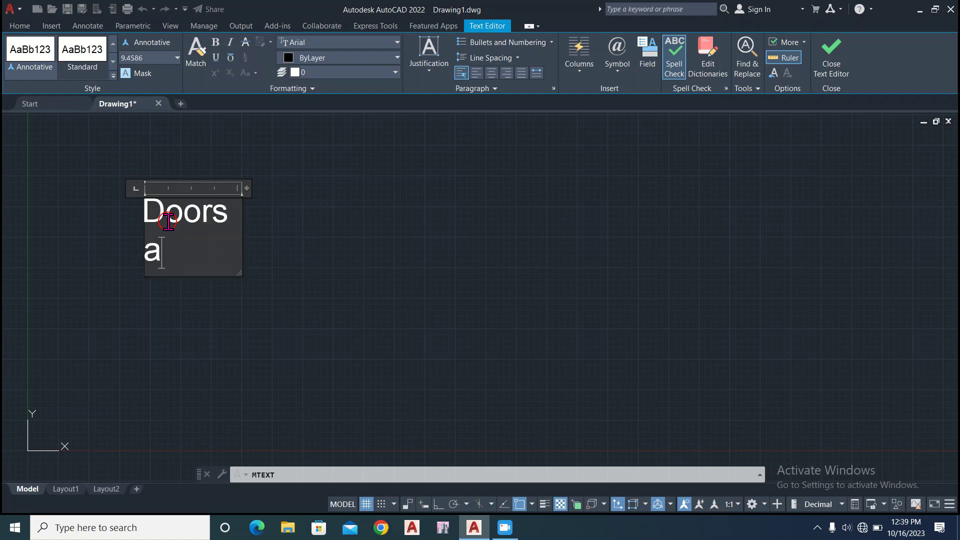
type("re as")
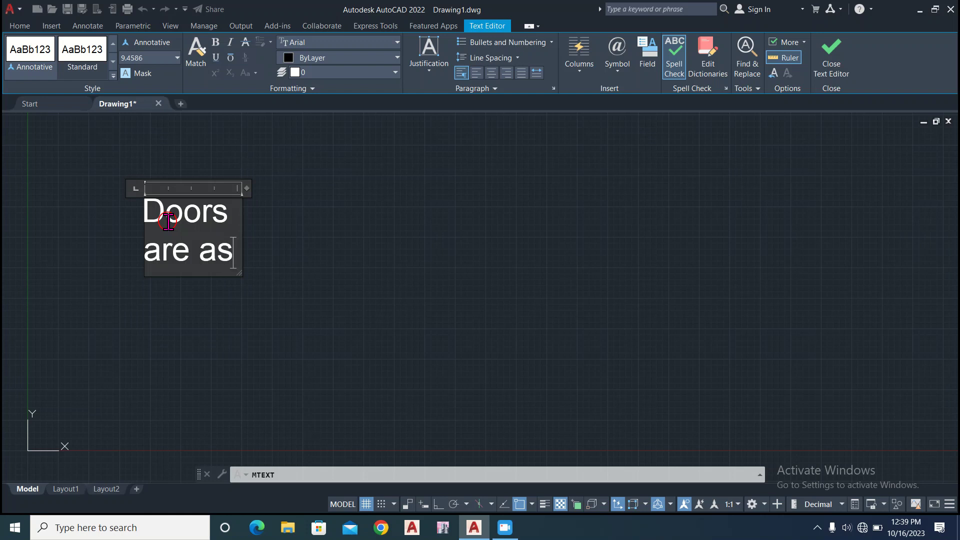
type("signed")
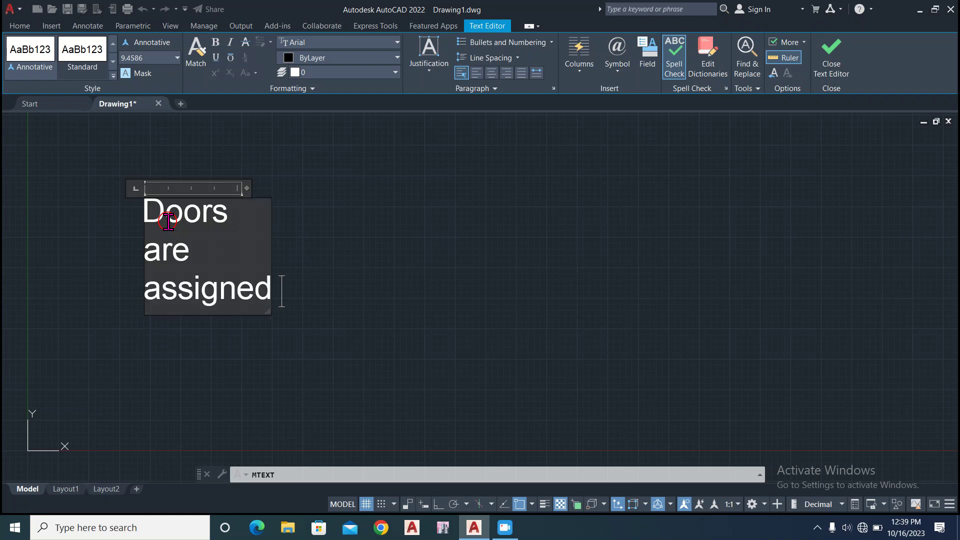
type(" with")
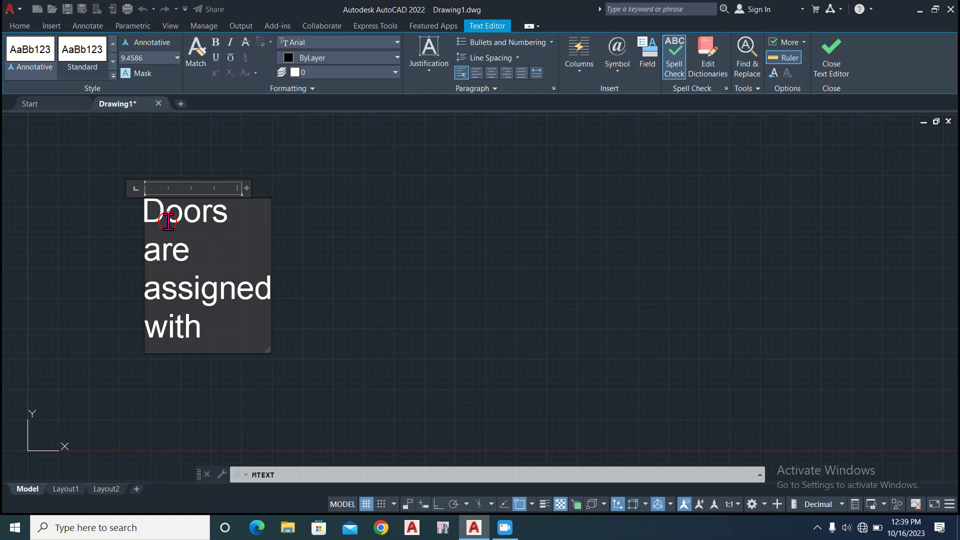
type(" letter")
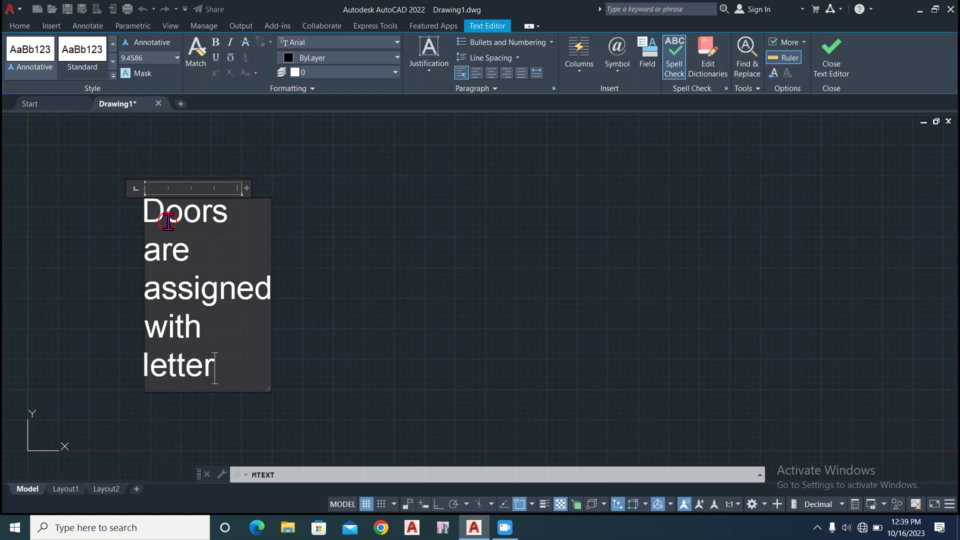
key("Return")
type("D")
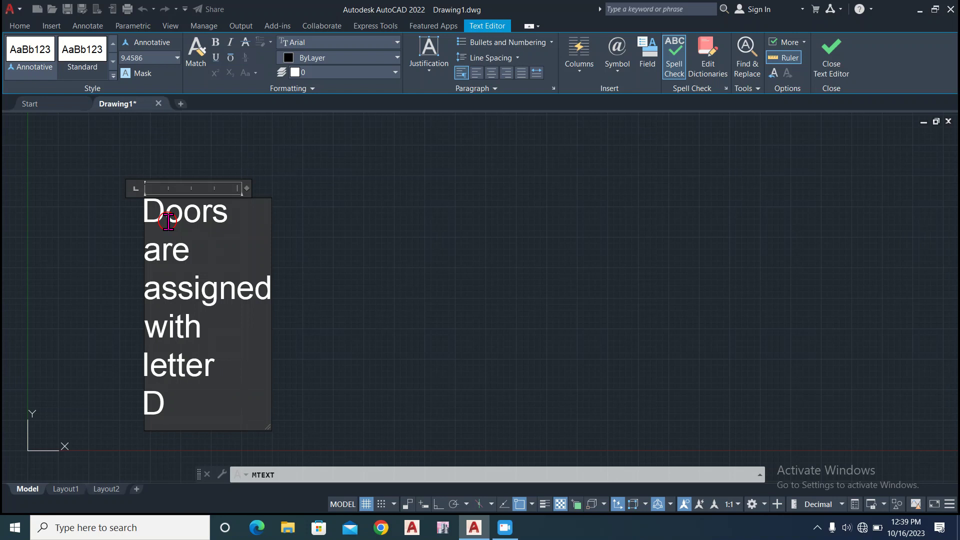
left_click(347, 236)
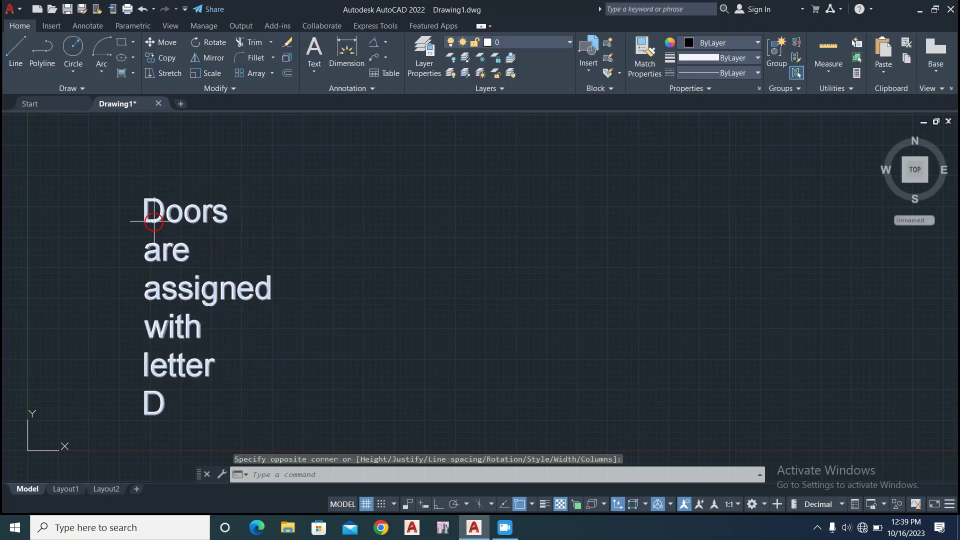
left_click(144, 203)
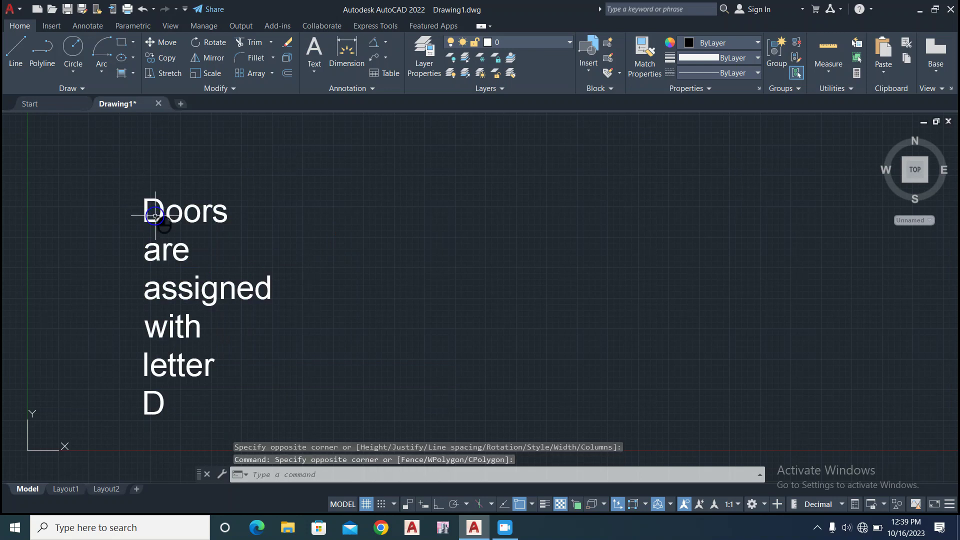
left_click(162, 254)
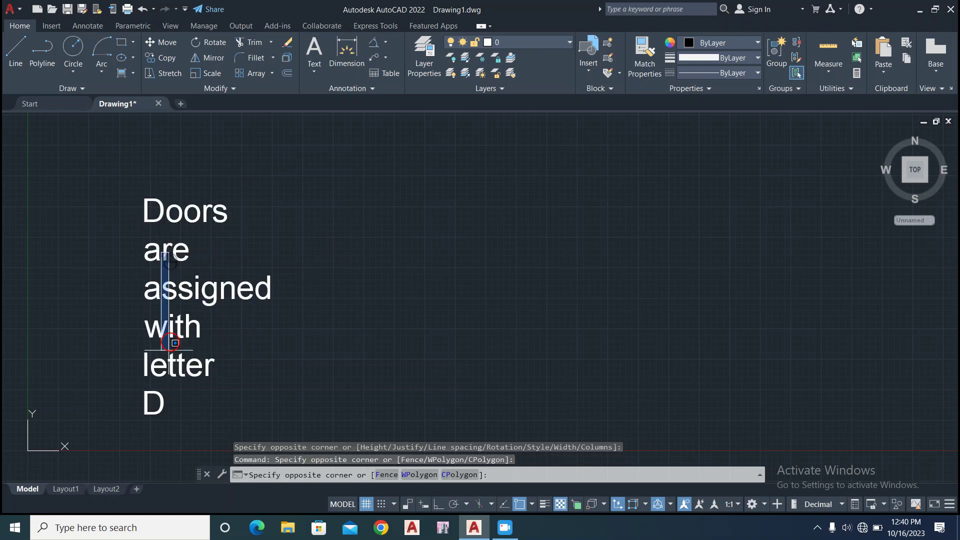
left_click(172, 419)
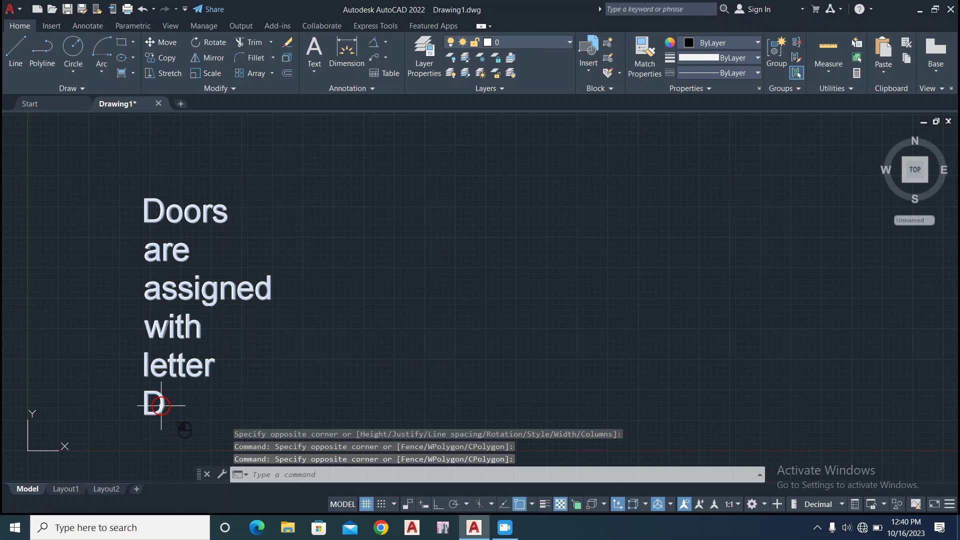
double_click(161, 406)
left_click_drag(165, 408, 144, 208)
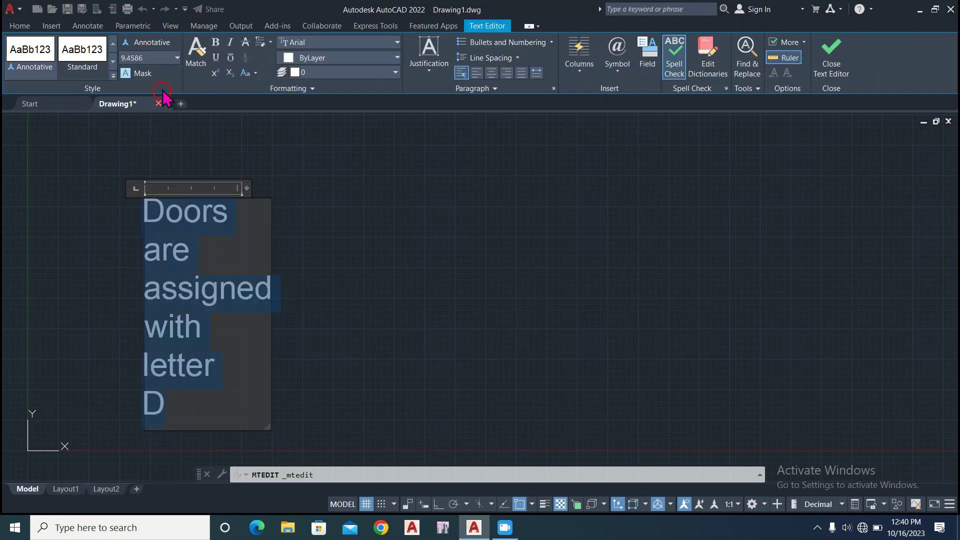
left_click(150, 59)
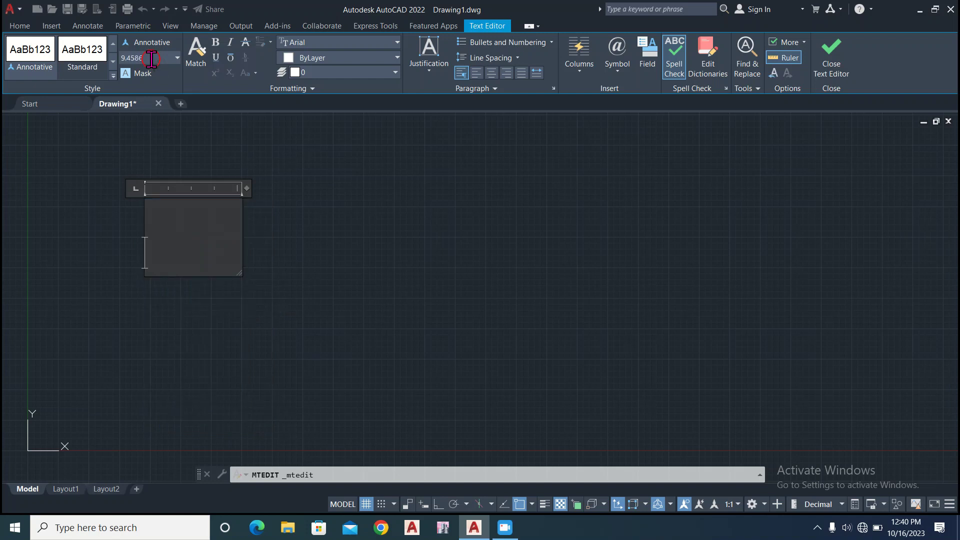
left_click(323, 254)
- Set the text height of the entire door note to 3 and finish editing
double_click(161, 208)
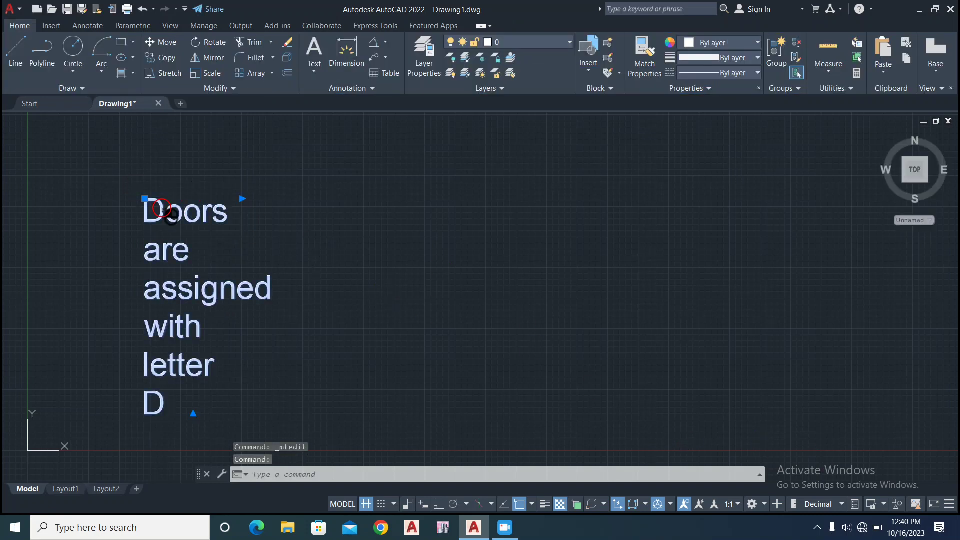
left_click_drag(152, 207, 195, 409)
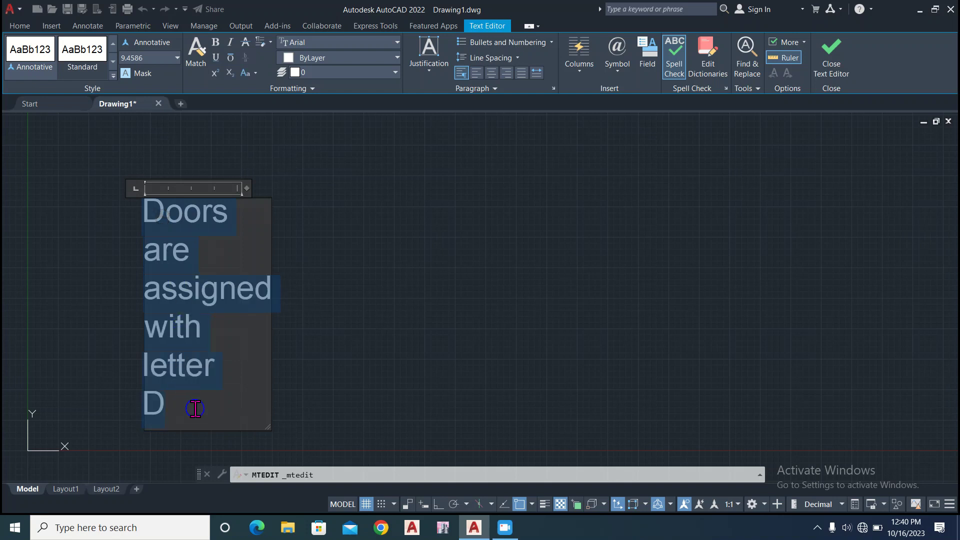
left_click(147, 55)
type("3")
key("Return")
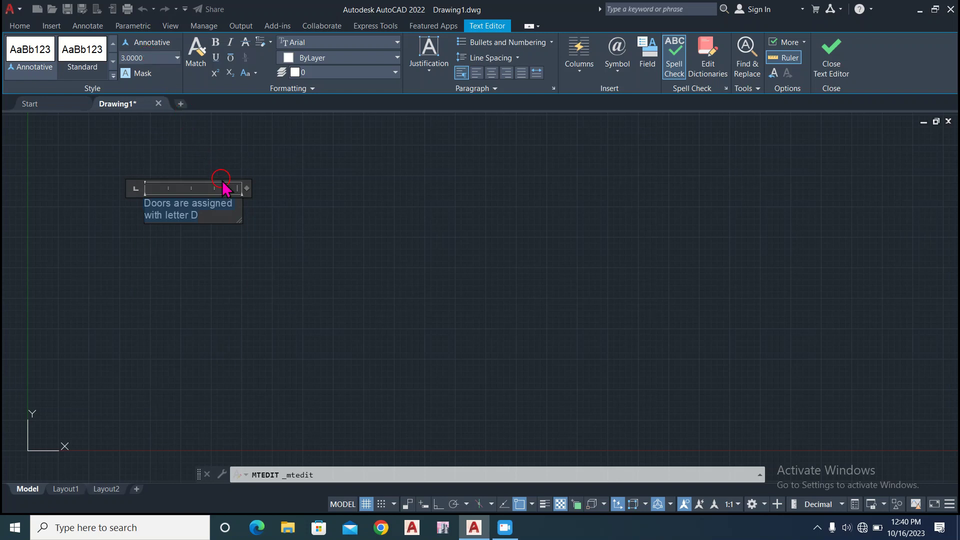
left_click(258, 215)
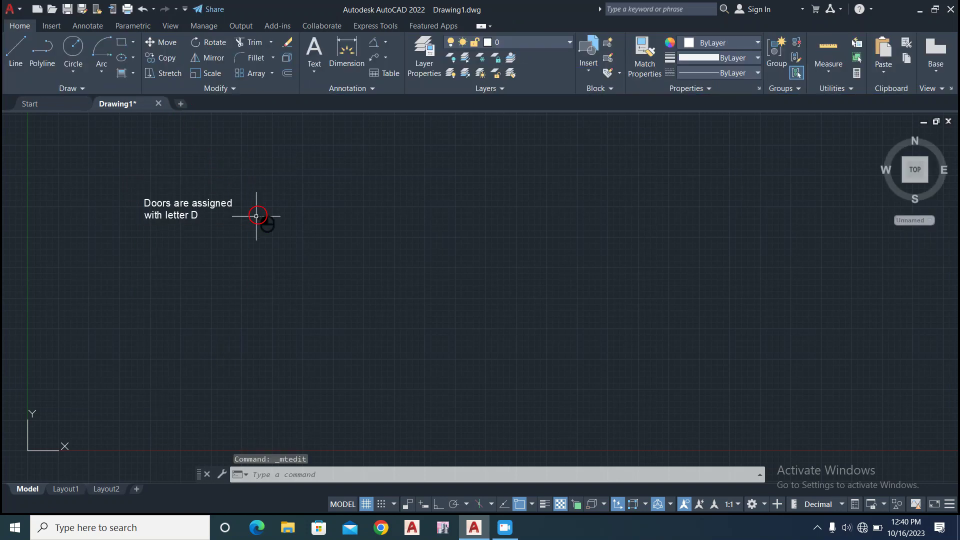
scroll(237, 229, "up", 1)
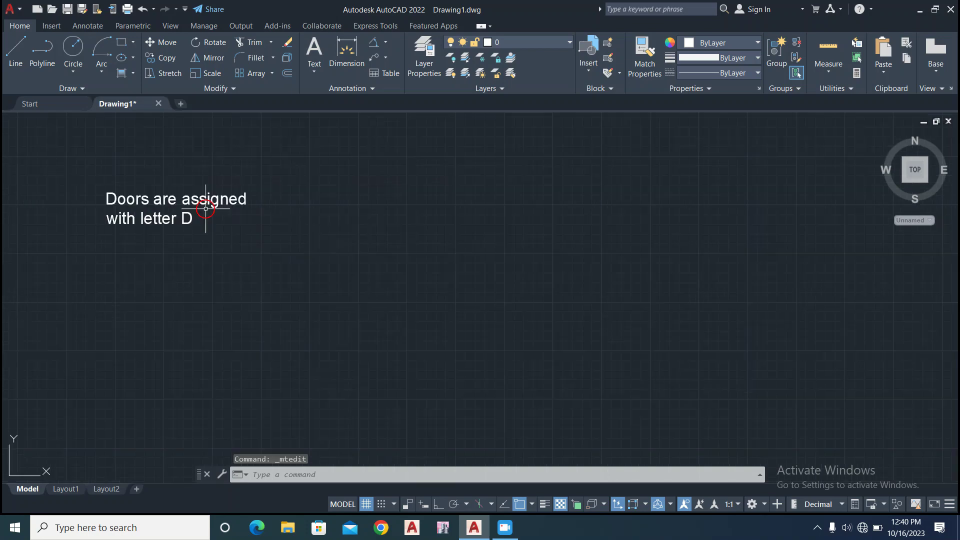
scroll(205, 205, "up", 2)
scroll(205, 205, "down", 2)
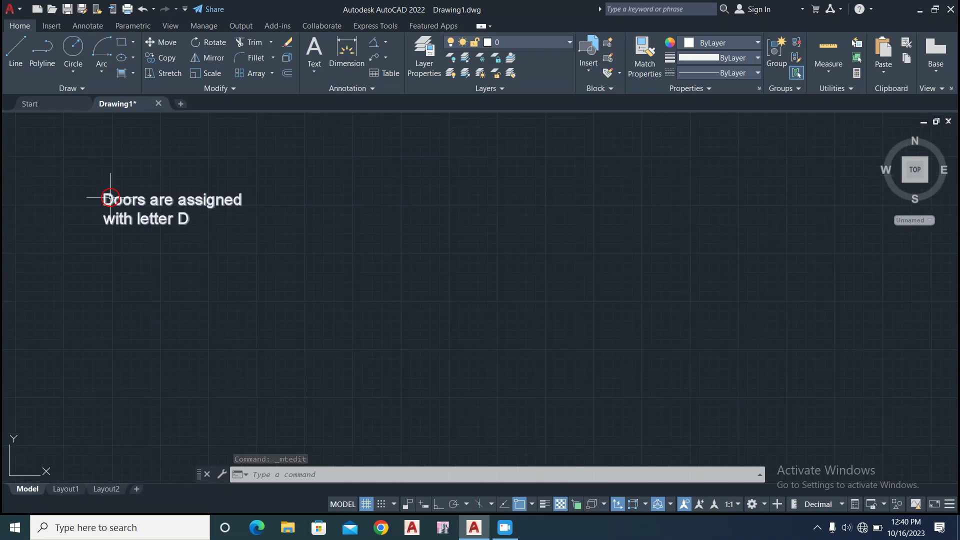
scroll(111, 198, "up", 2)
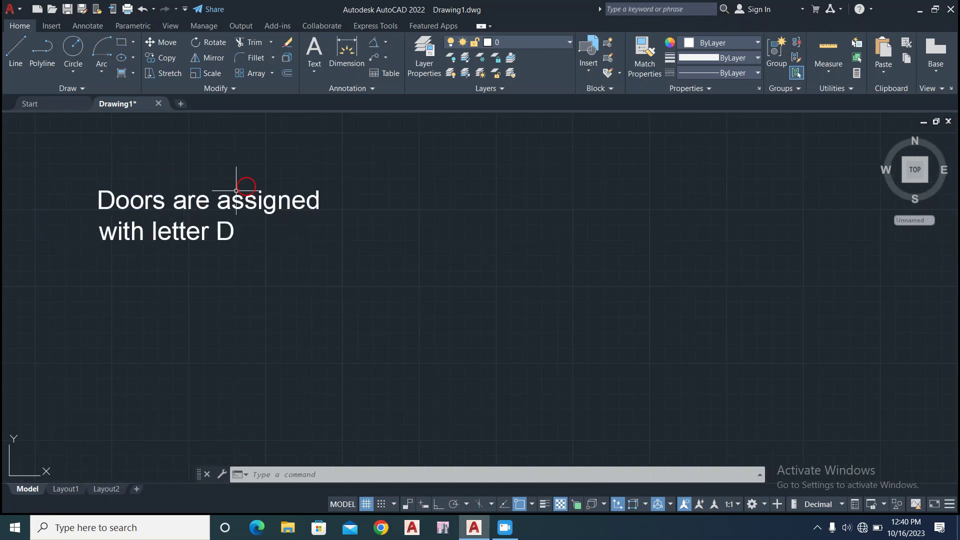
scroll(223, 200, "up", 2)
scroll(220, 205, "down", 1)
scroll(220, 205, "down", 2)
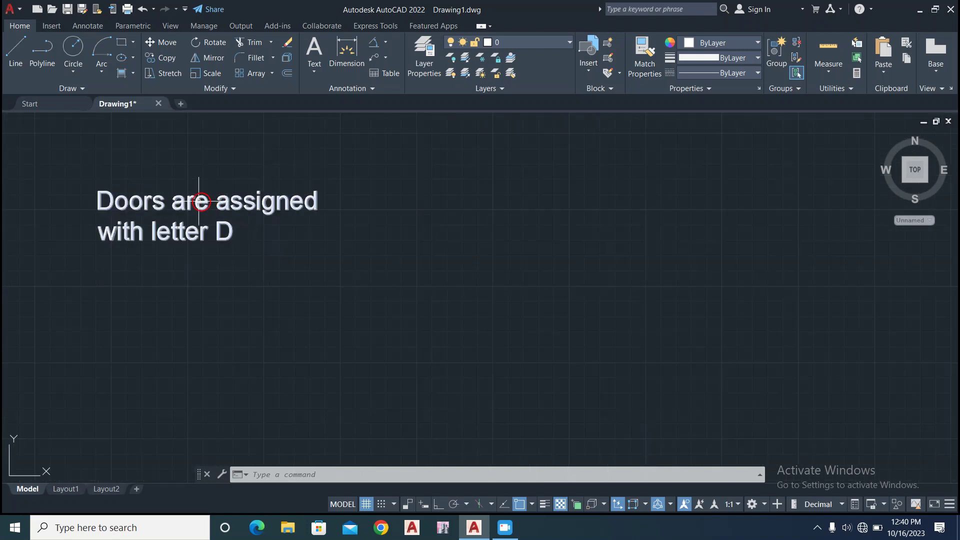
- Format the whole door note as bold, italic and underlined, then finish editing
double_click(116, 201)
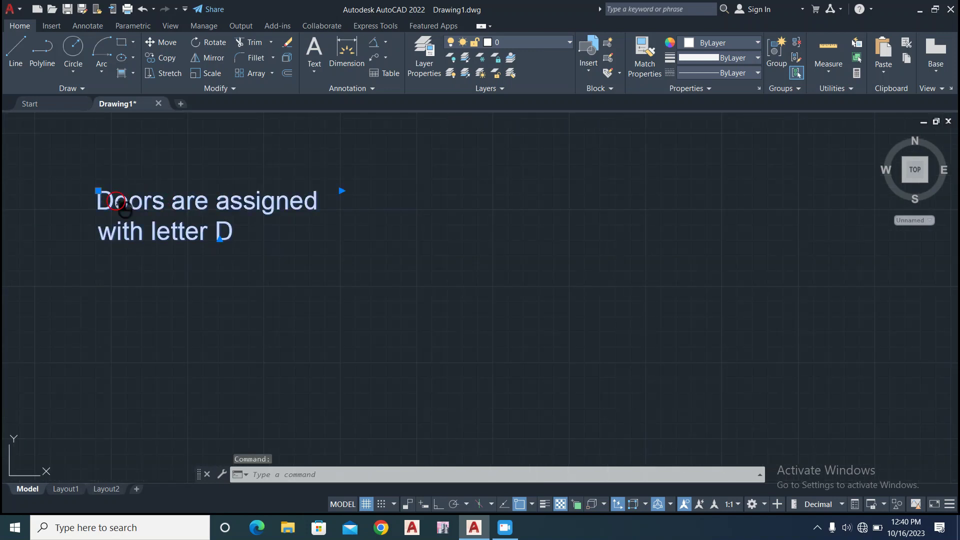
left_click_drag(250, 233, 82, 202)
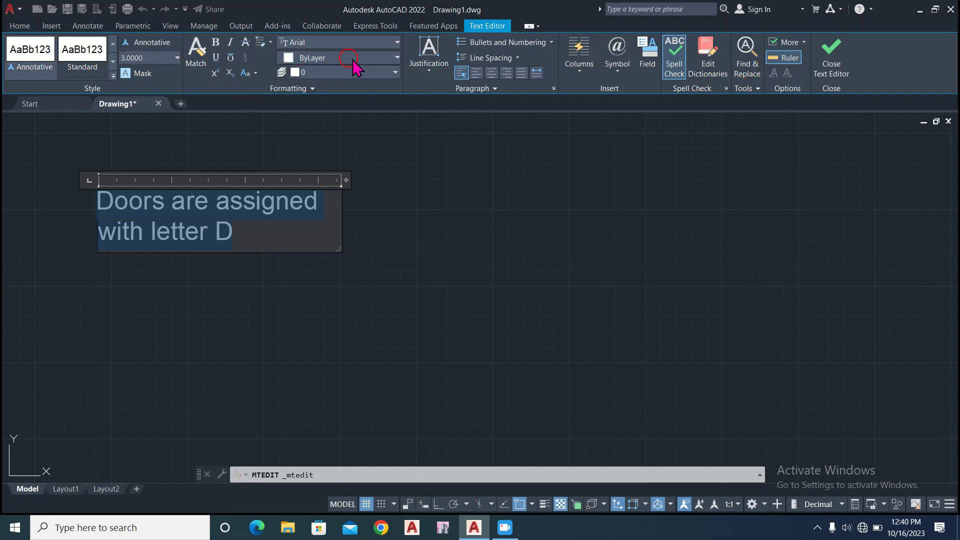
left_click(12, 49)
key("ctrl+b")
left_click(230, 43)
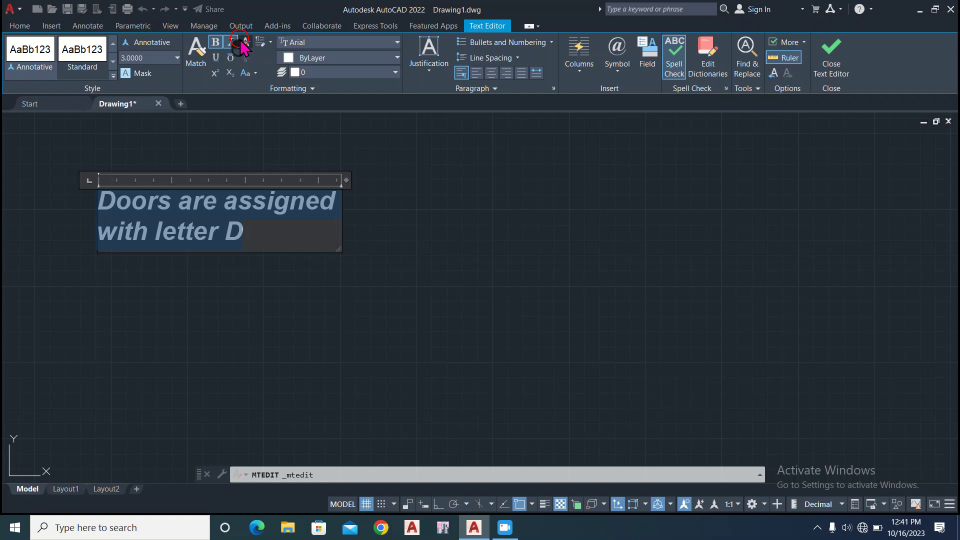
left_click(216, 58)
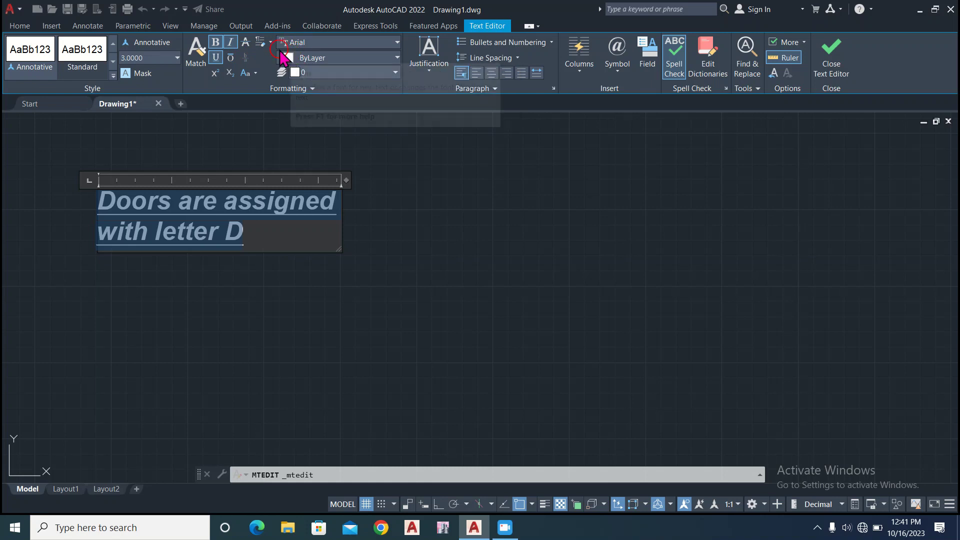
left_click(397, 43)
left_click(396, 44)
left_click(396, 73)
left_click(396, 73)
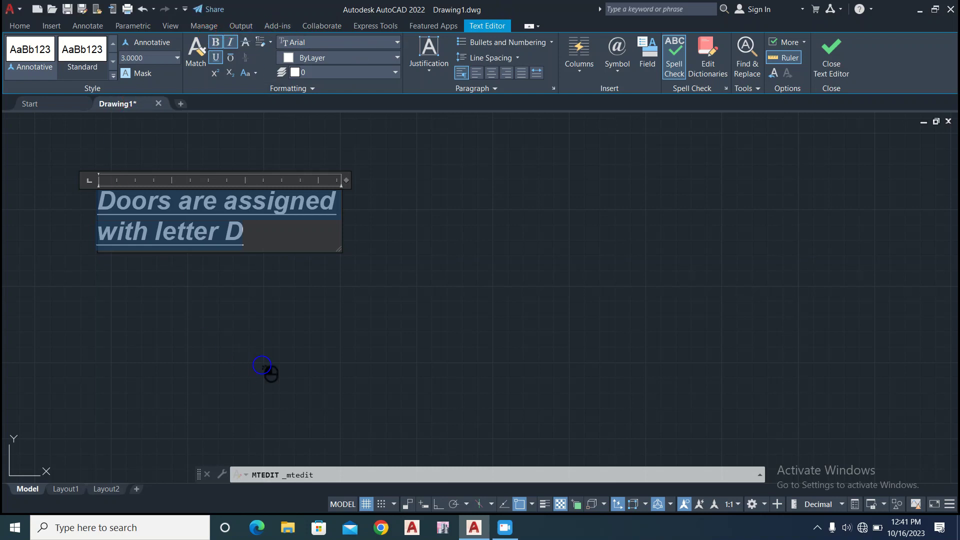
left_click(262, 364)
- Undo the door note's text formatting and the preceding view change
key("ctrl+z")
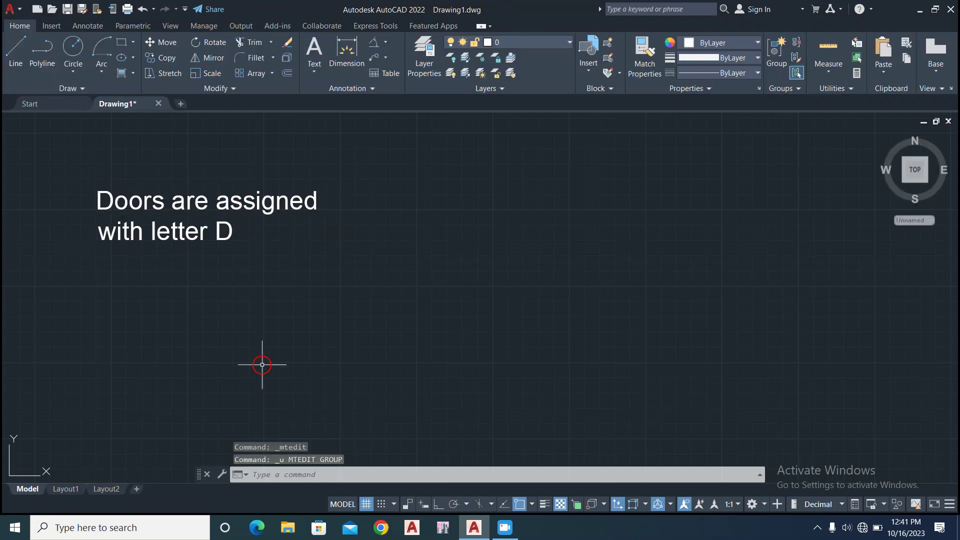
key("ctrl+z")
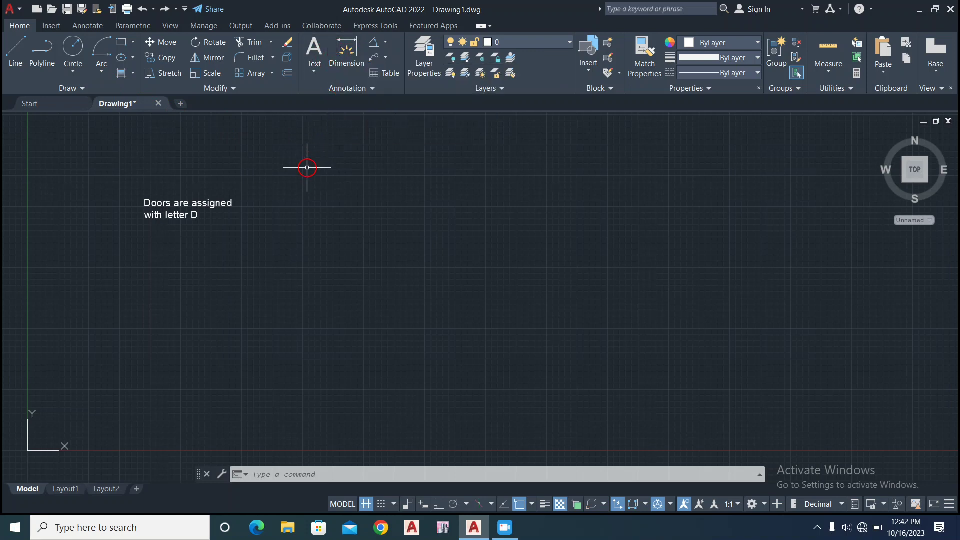
- Draw a circle with a radius of about 28 to the right of the door note
left_click(339, 69)
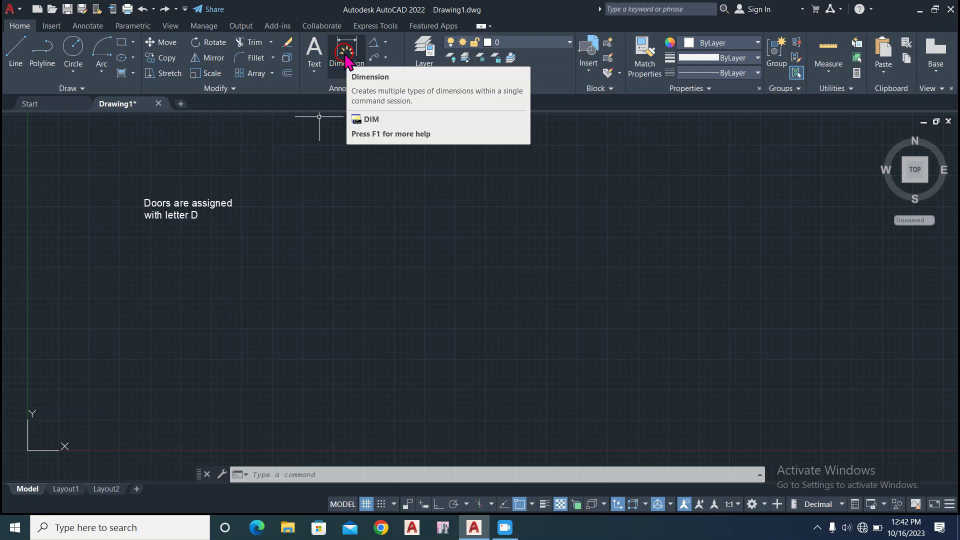
left_click(75, 50)
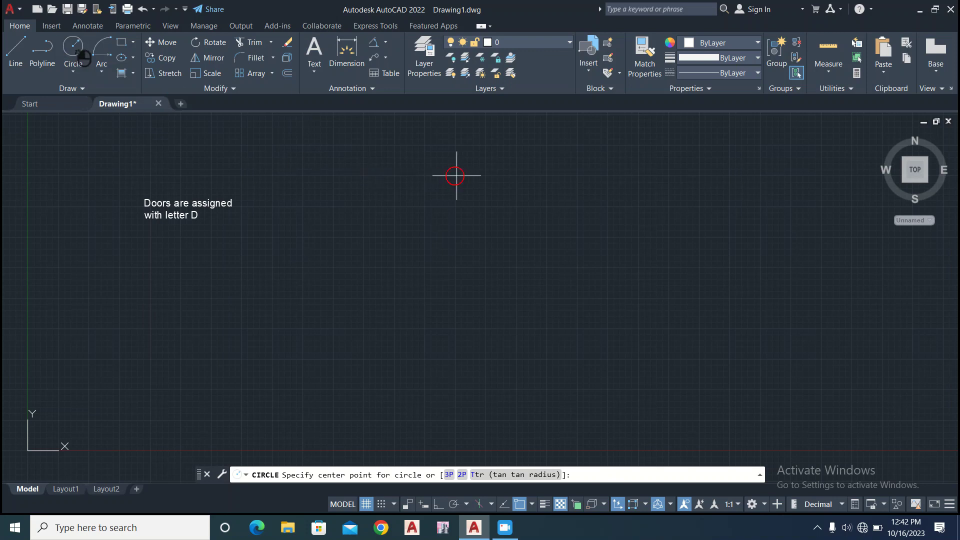
left_click(433, 223)
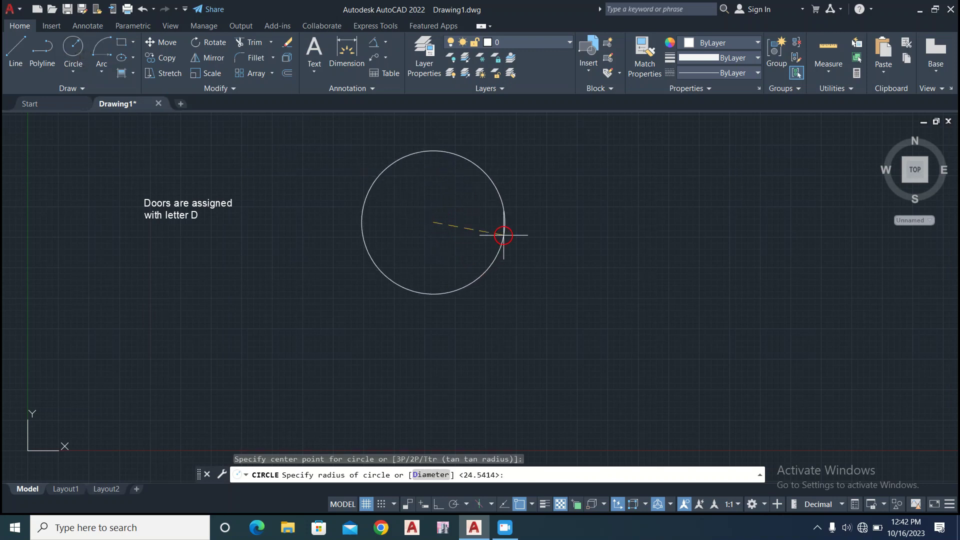
left_click(501, 229)
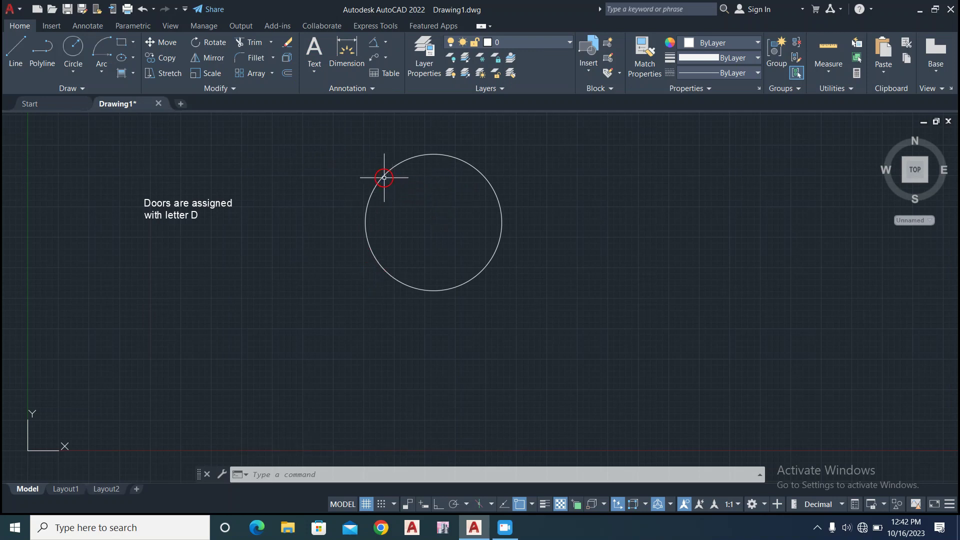
left_click(501, 220)
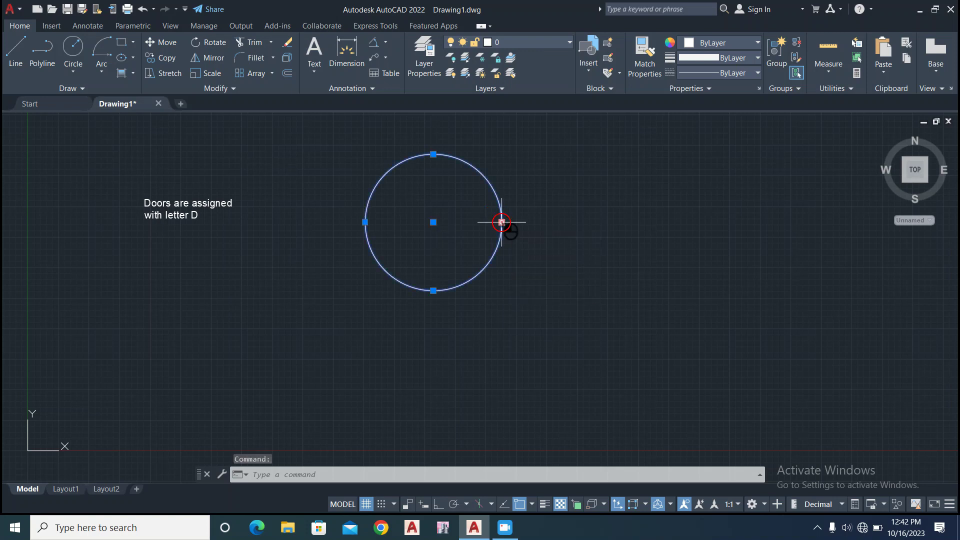
left_click(551, 252)
left_click(552, 247)
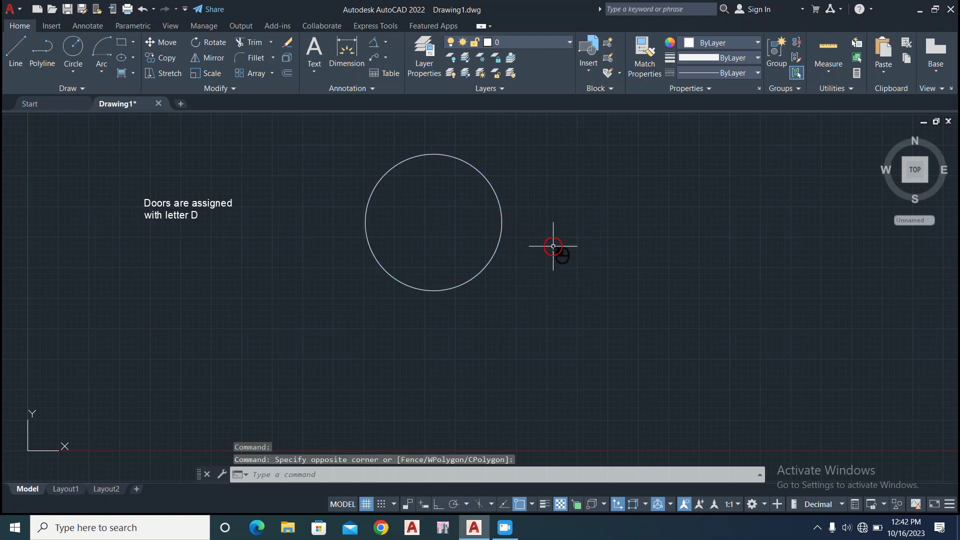
left_click(553, 246)
left_click(553, 246)
left_click(553, 247)
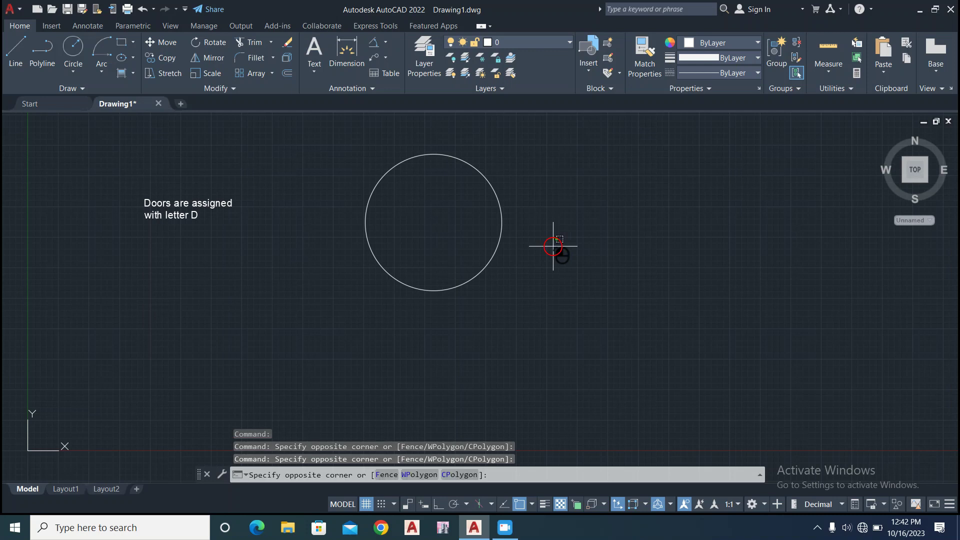
left_click(546, 227)
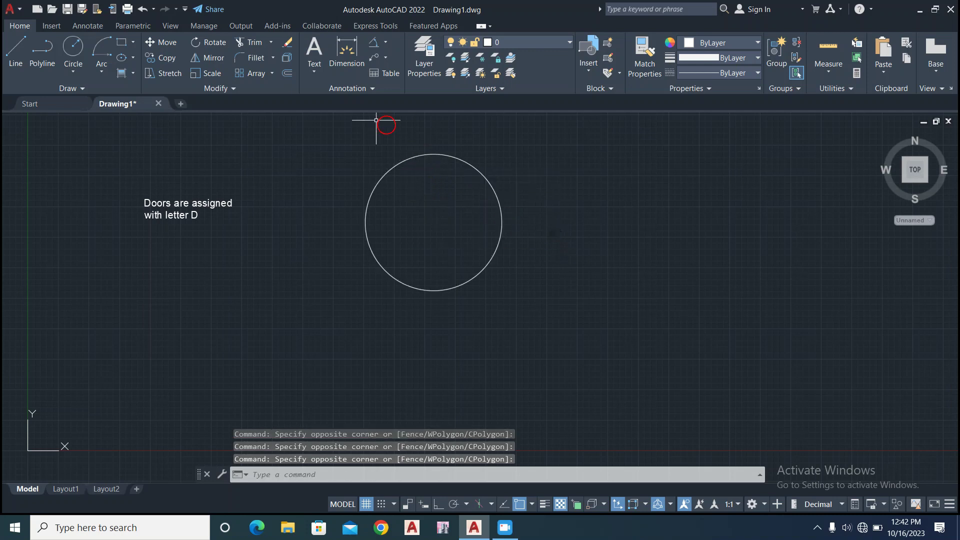
- Add a vertical dimension between the circle's top and bottom quadrants, placing the dimension line to the right of the circle
left_click(349, 54)
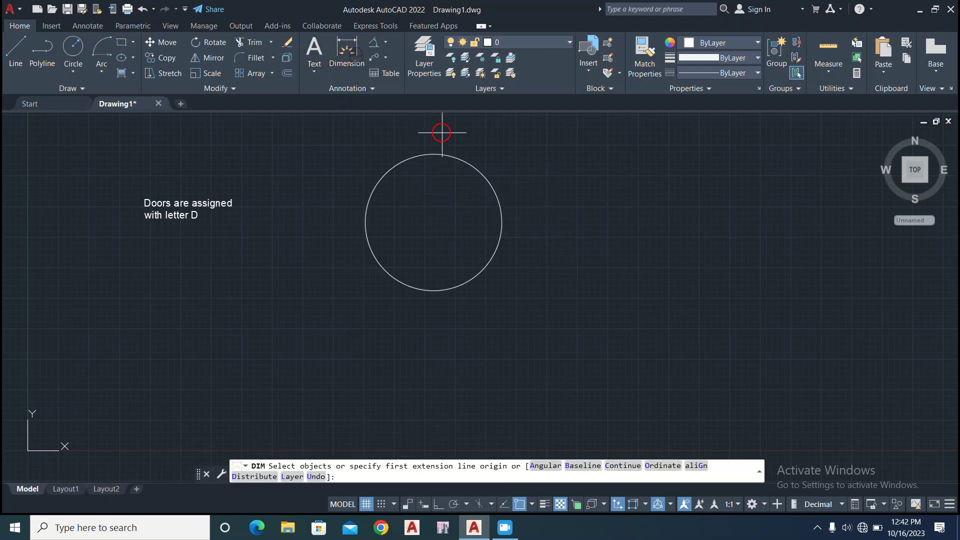
left_click(433, 153)
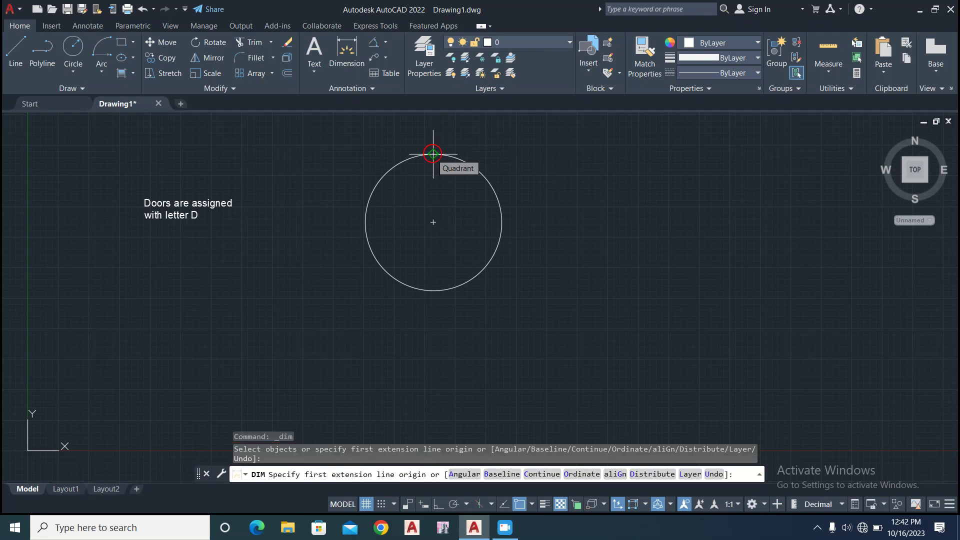
left_click(433, 154)
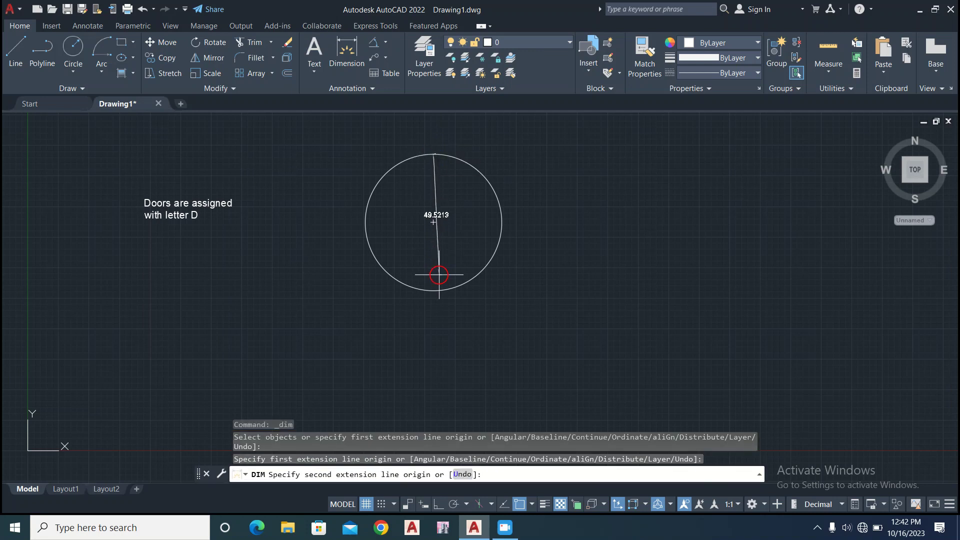
left_click(432, 290)
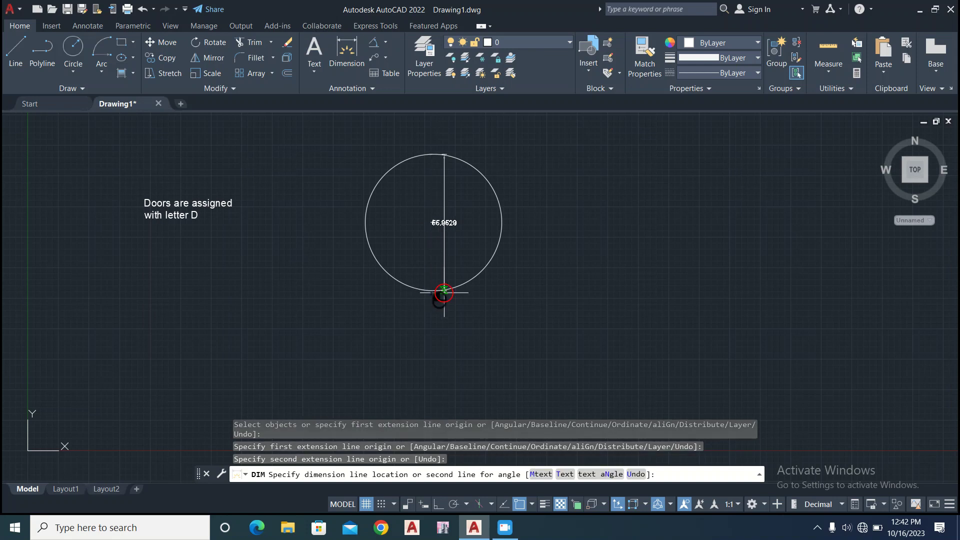
left_click(532, 290)
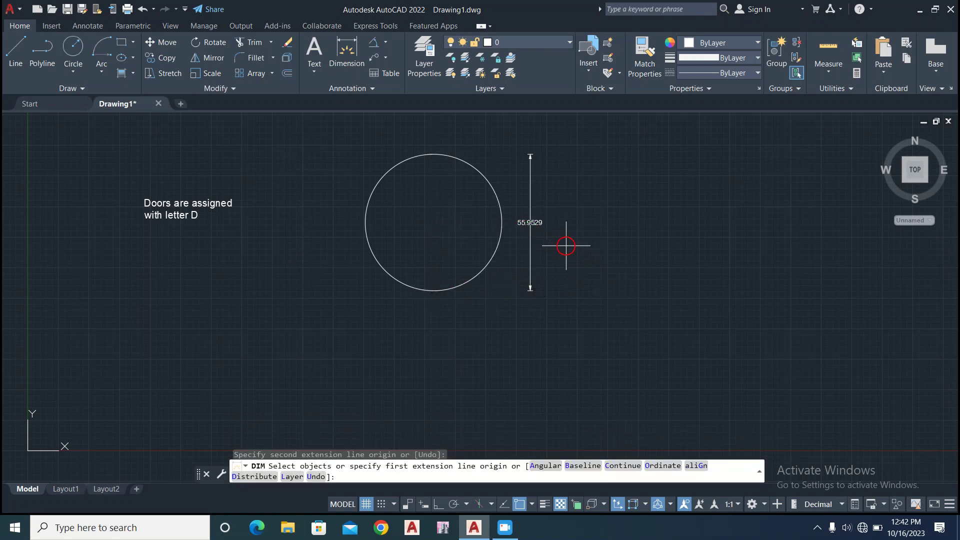
- Add a horizontal dimension from the circle's centre to its right quadrant, placing the dimension line below the circle
scroll(566, 245, "up", 2)
mouse_move(474, 245)
middle_mouse_down()
mouse_move(496, 407)
mouse_move(500, 289)
middle_mouse_up()
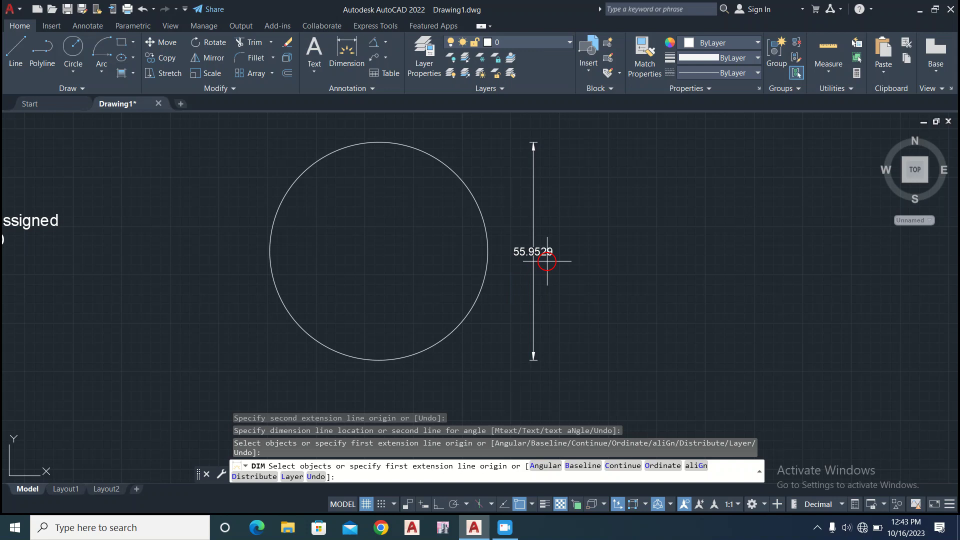
left_click(380, 251)
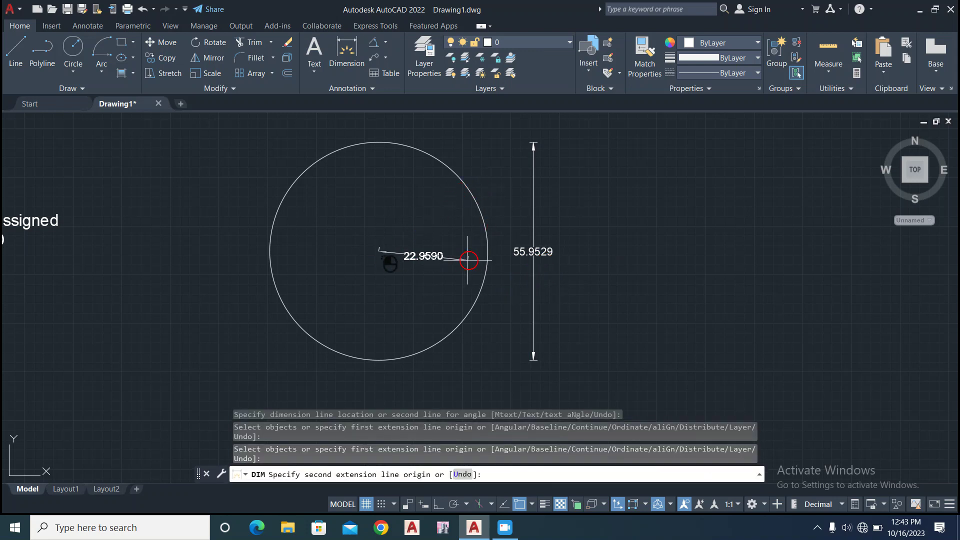
left_click(488, 252)
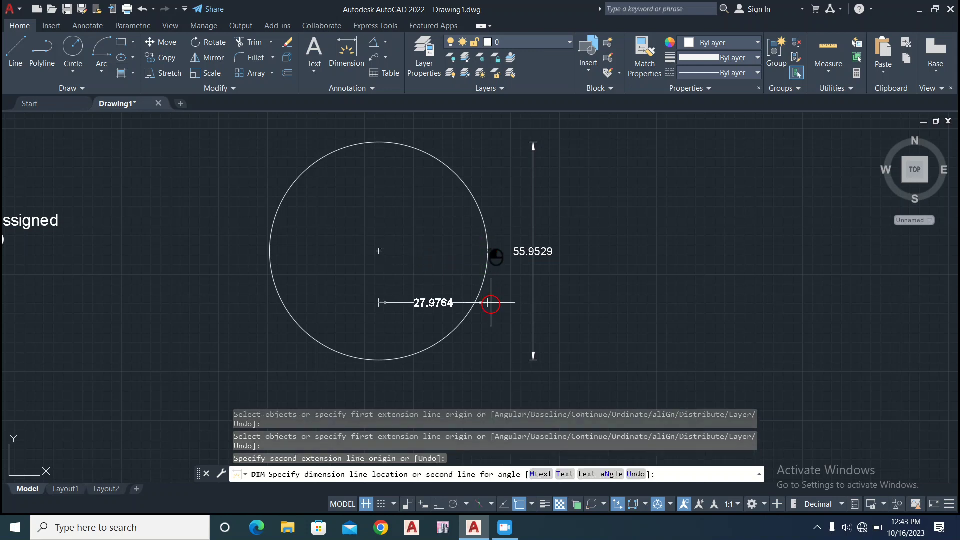
left_click(494, 372)
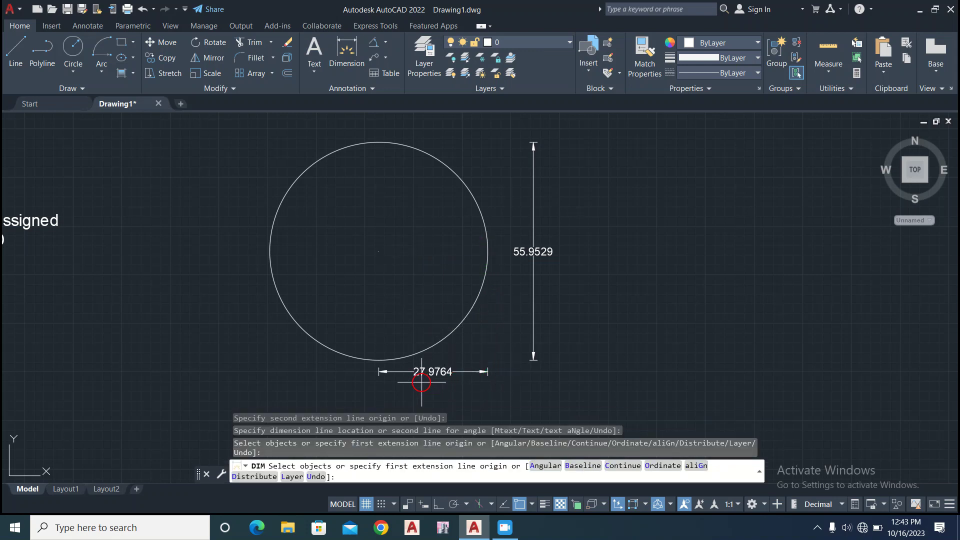
type("c")
key("Return")
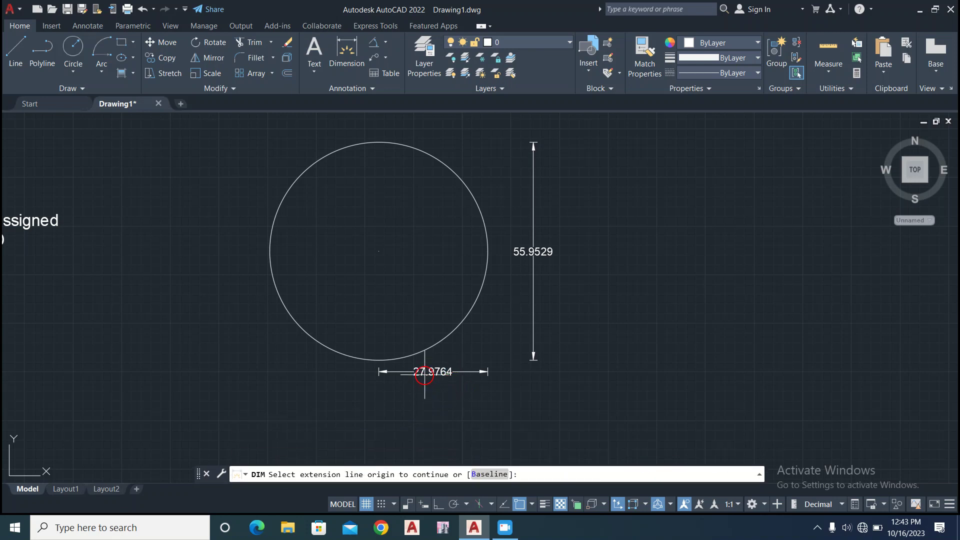
key("Escape")
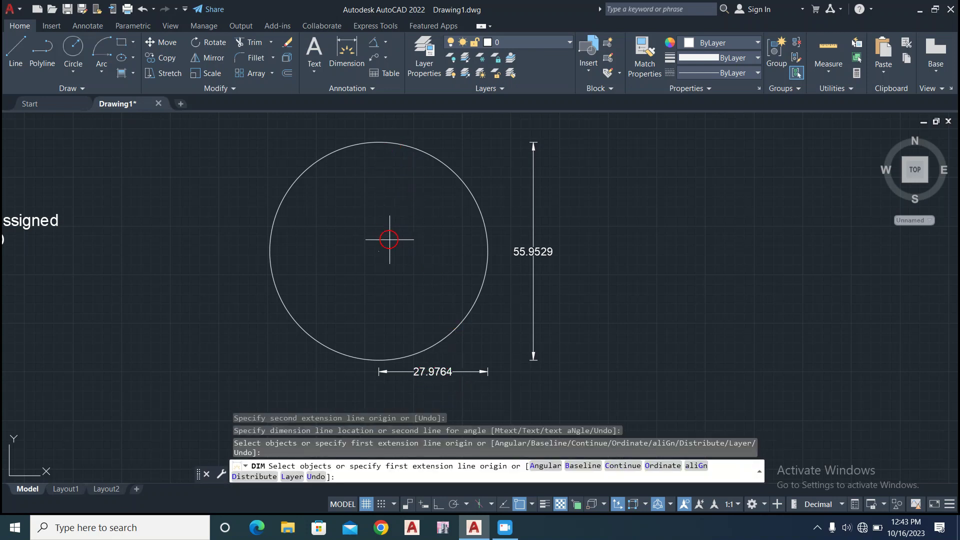
left_click(345, 53)
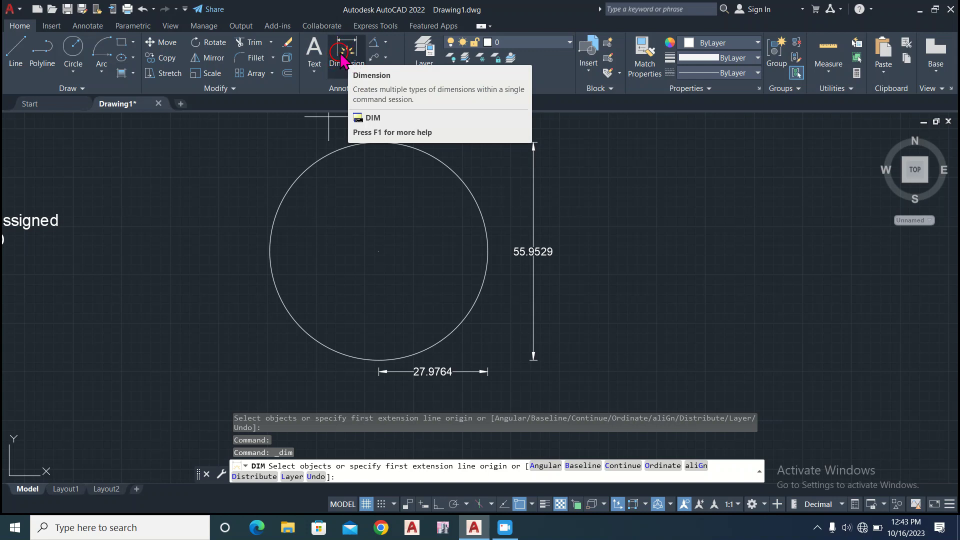
left_click(546, 248)
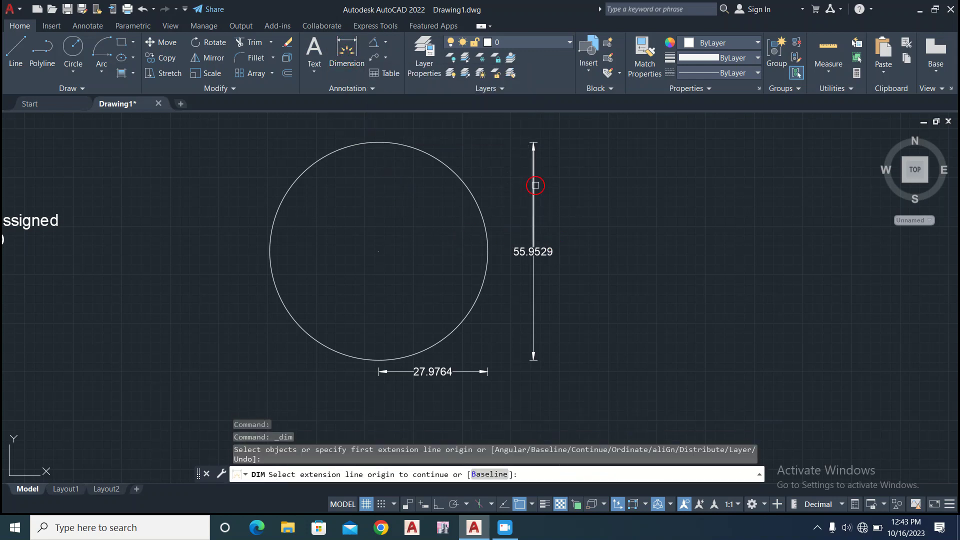
key("Escape")
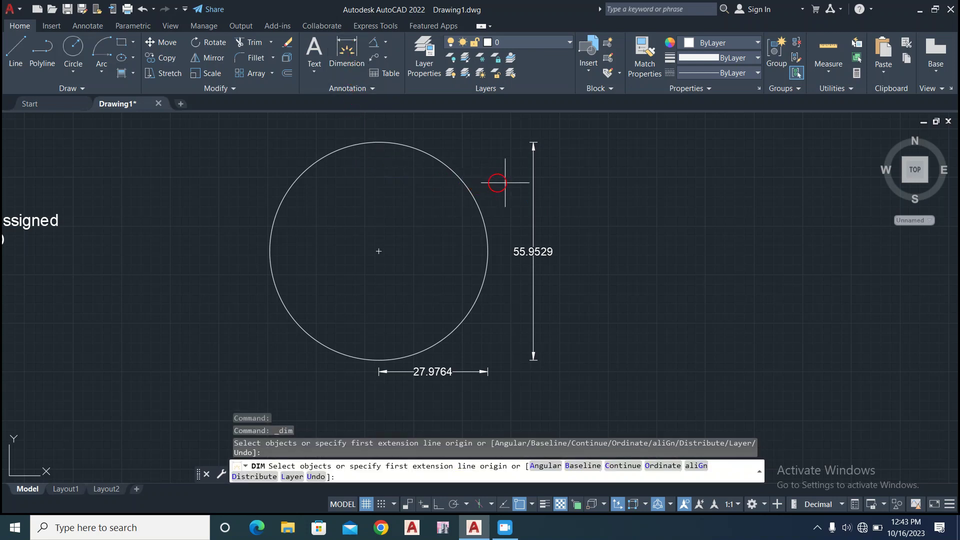
left_click(532, 196)
left_click(533, 199)
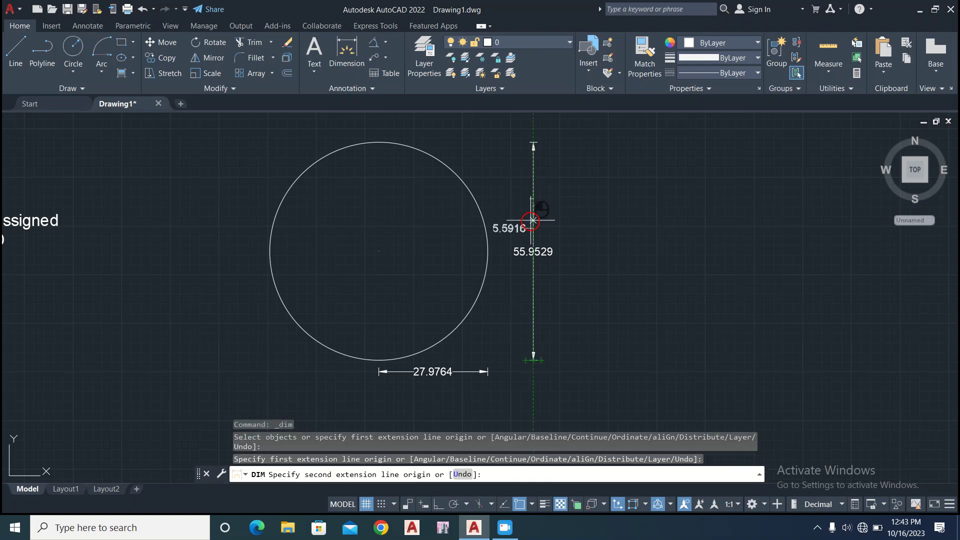
key("Escape")
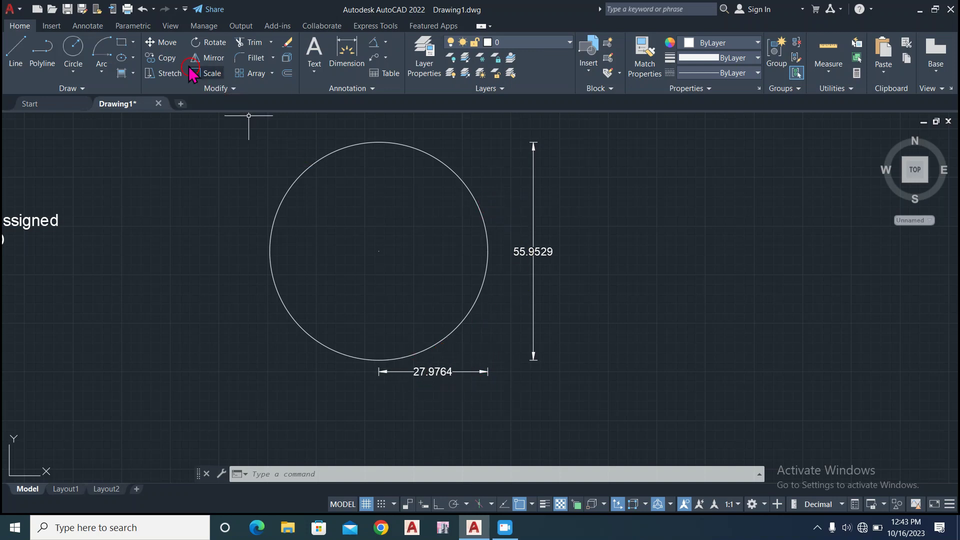
- Open dimension style D1 for modification and review its arrow and text settings
left_click(80, 26)
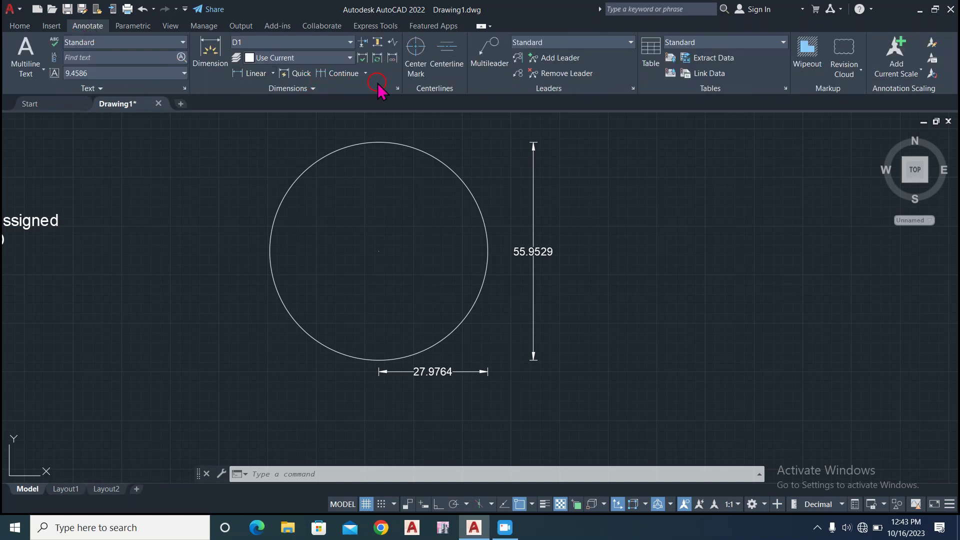
left_click(399, 89)
left_click(398, 88)
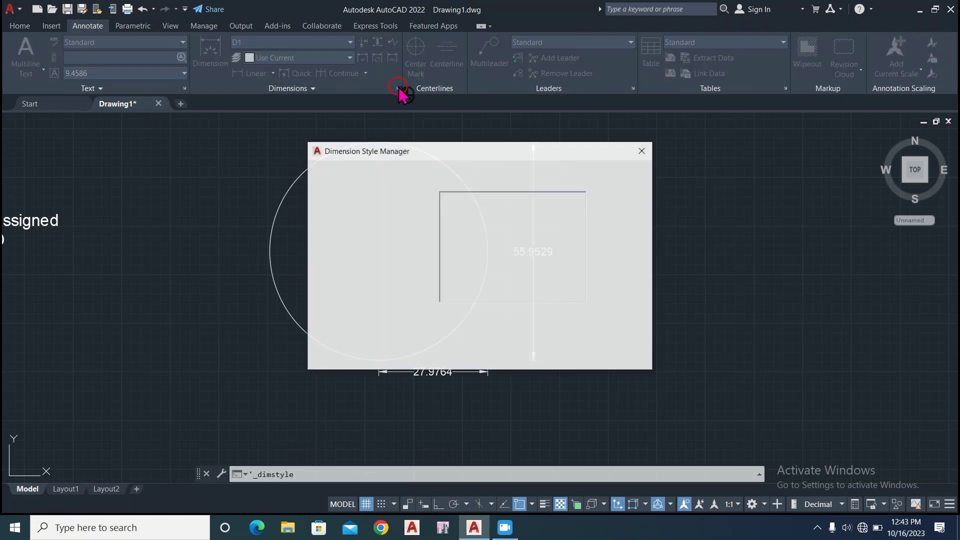
left_click(335, 207)
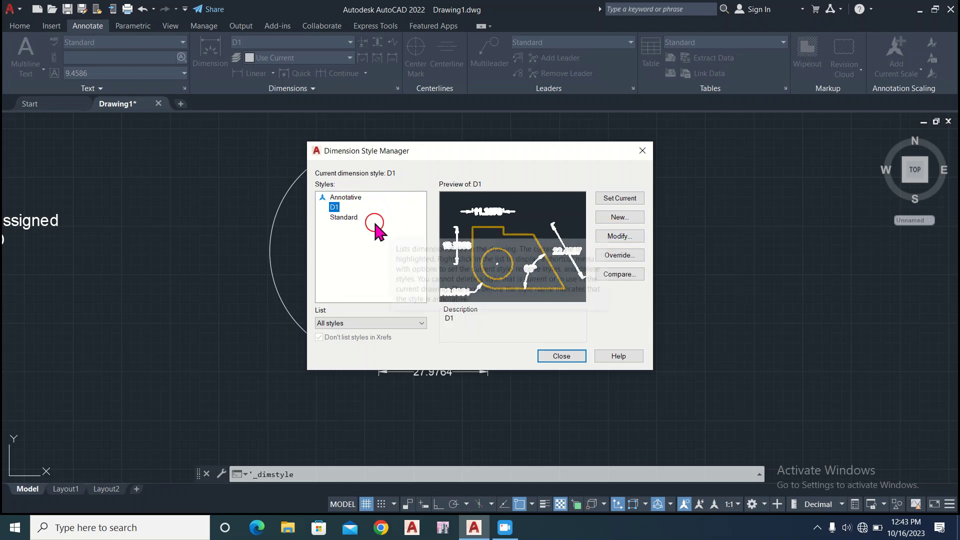
left_click(350, 207)
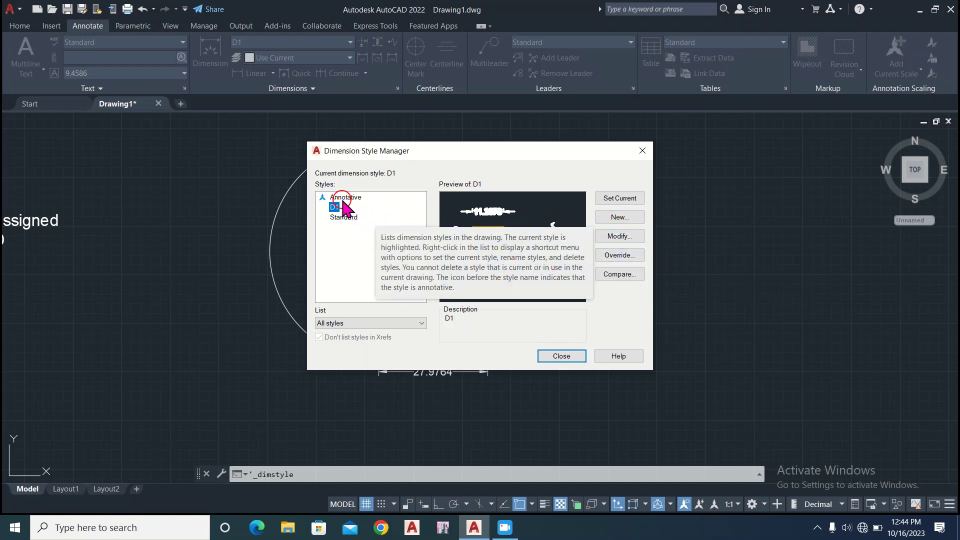
left_click(616, 237)
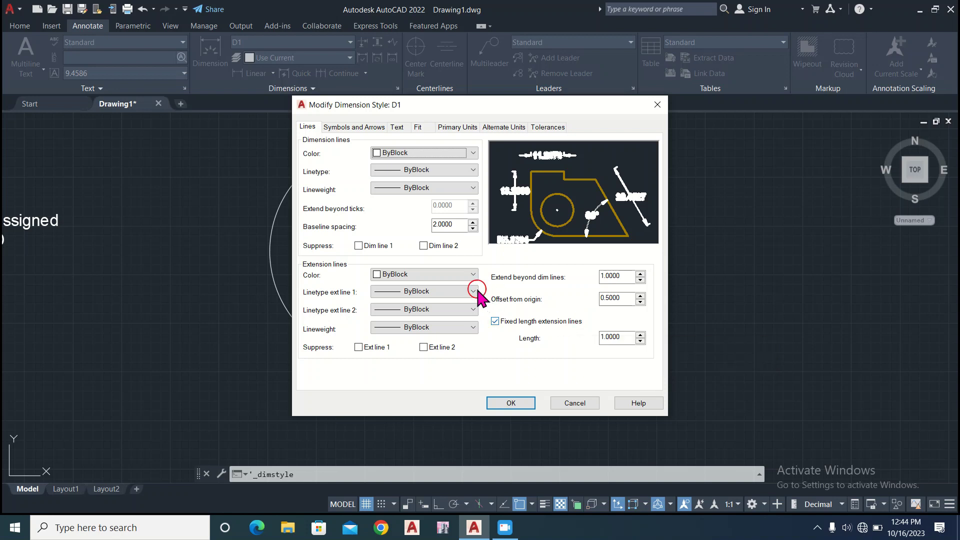
left_click(358, 128)
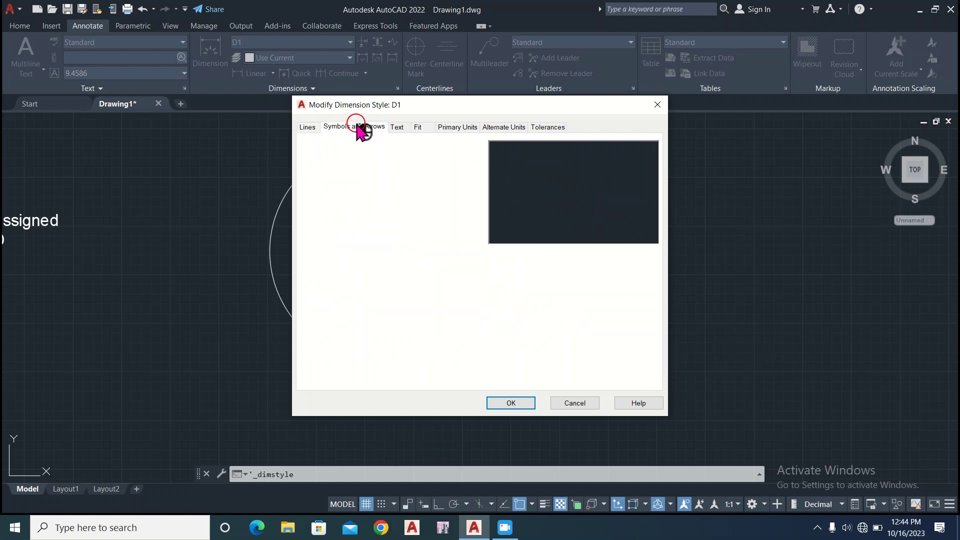
left_click(396, 129)
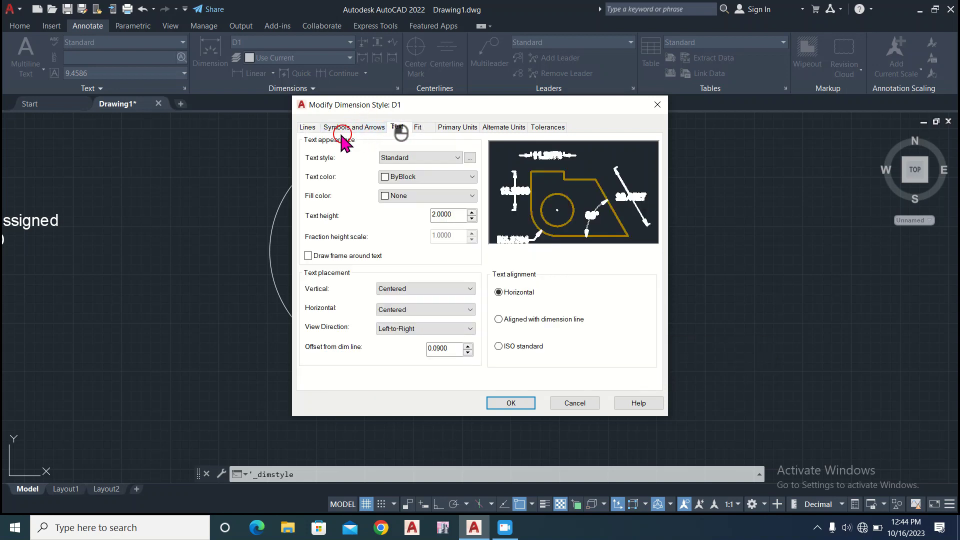
- Turn off fixed length extension lines in dimension style D1 and bring up its symbols and arrows settings
left_click(307, 128)
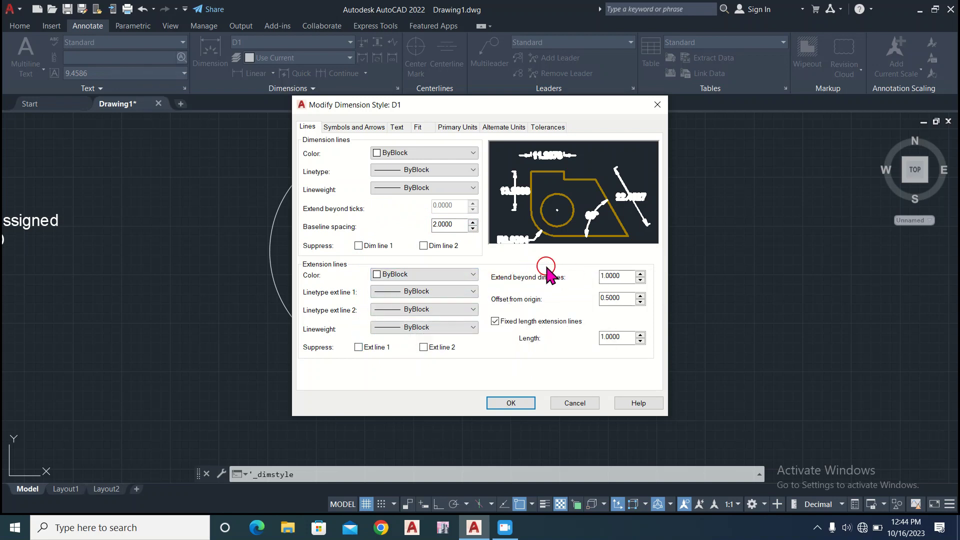
left_click(613, 277)
left_click(610, 297)
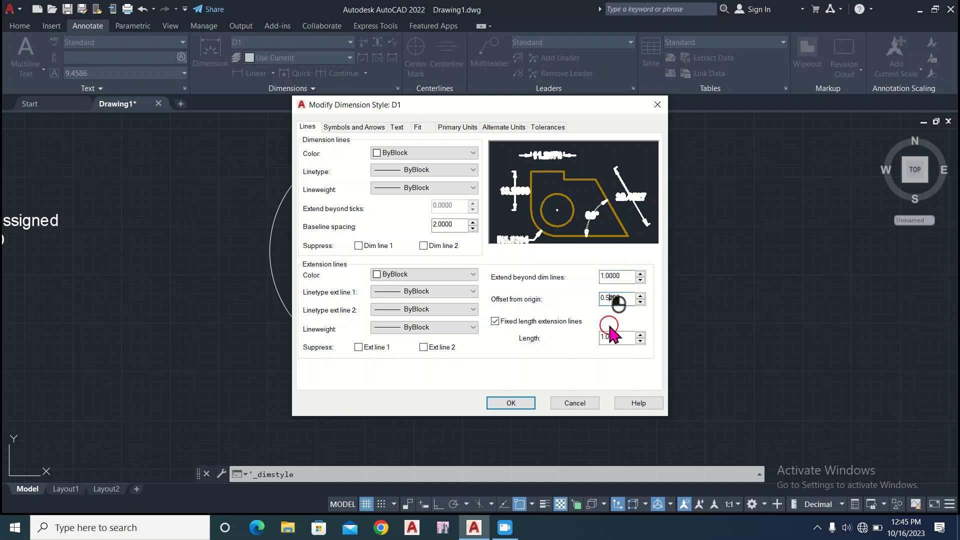
left_click(609, 326)
left_click(559, 347)
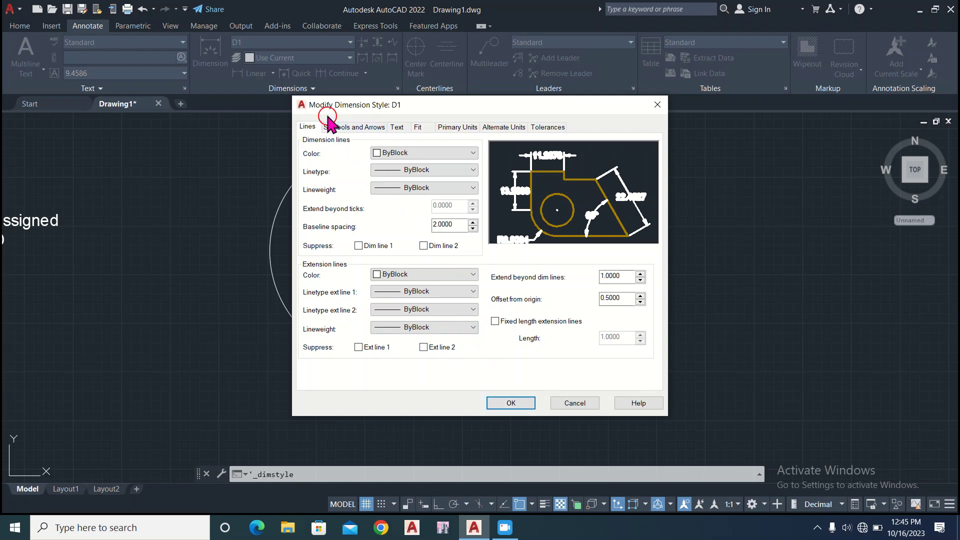
left_click(356, 128)
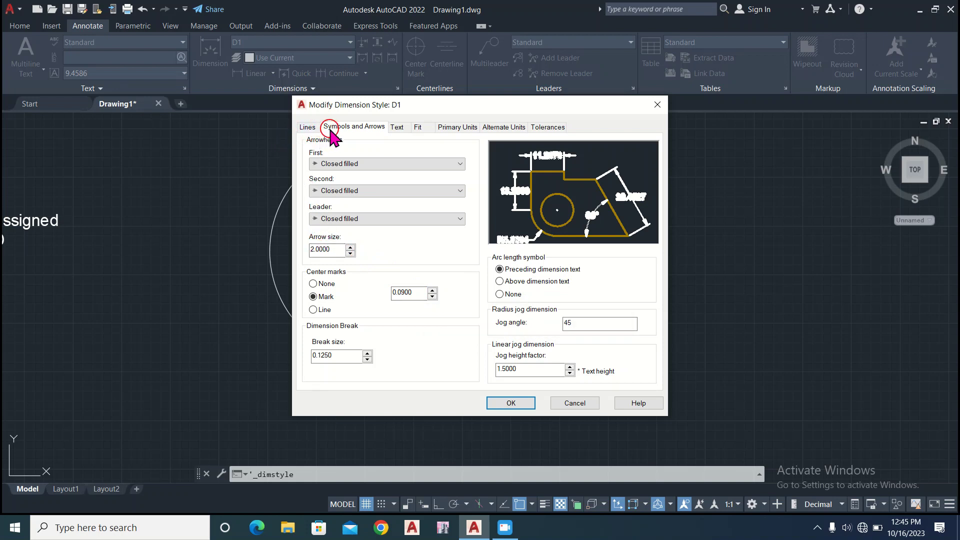
- Examine the arrowhead types available for the first, second and leader arrowheads of dimension style D1
left_click(356, 163)
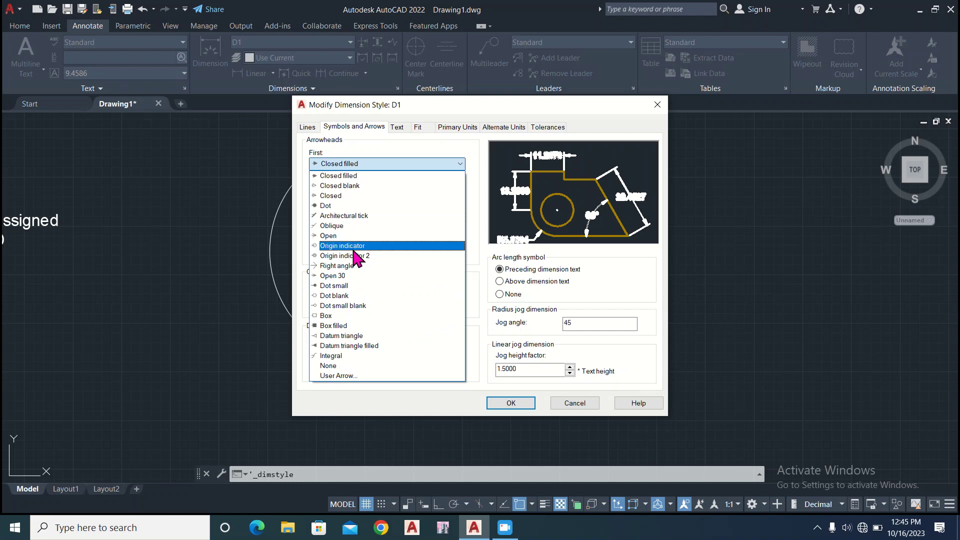
left_click(443, 162)
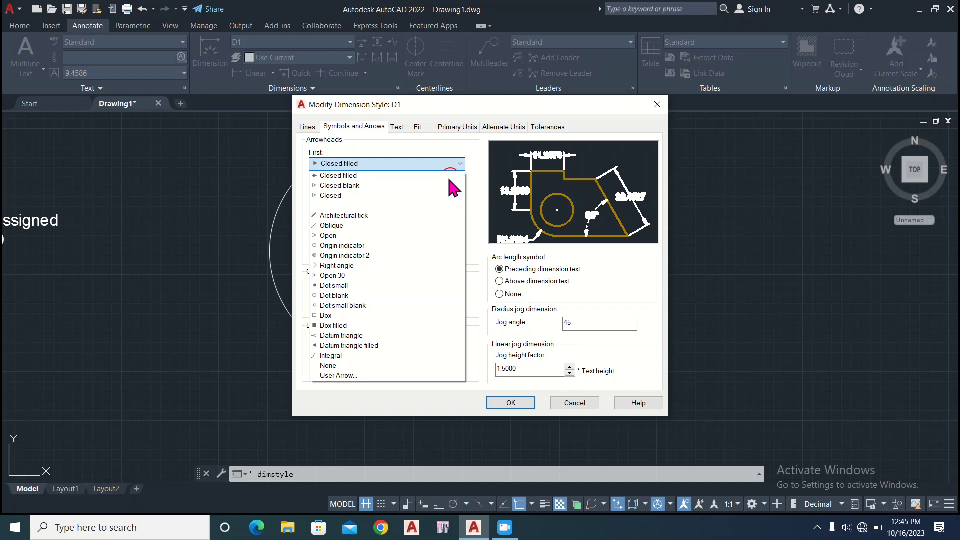
left_click(375, 402)
left_click(453, 159)
left_click(460, 164)
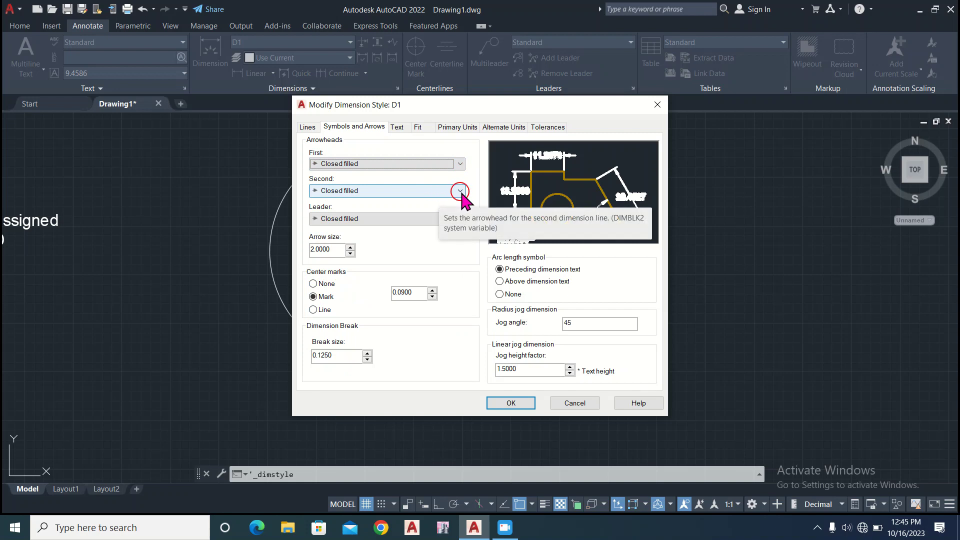
left_click(460, 190)
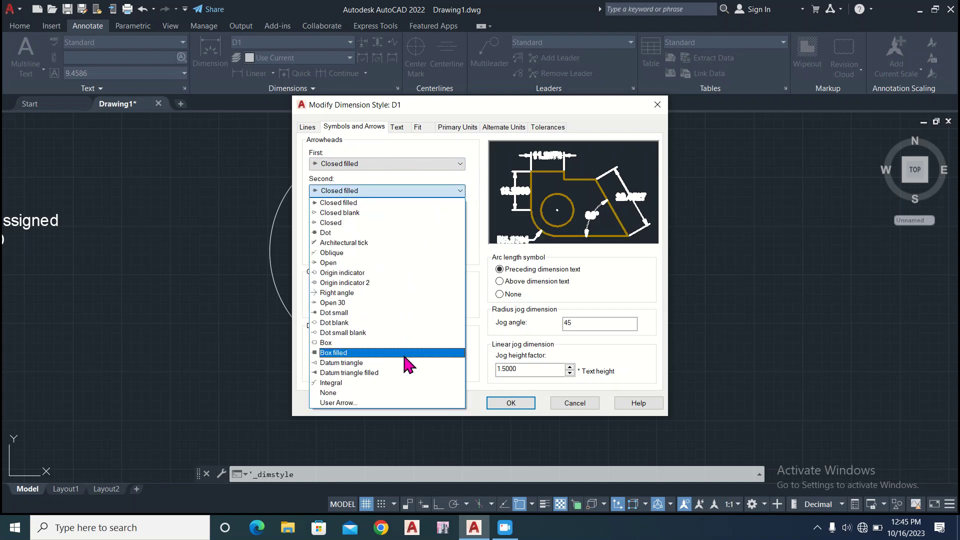
left_click(448, 191)
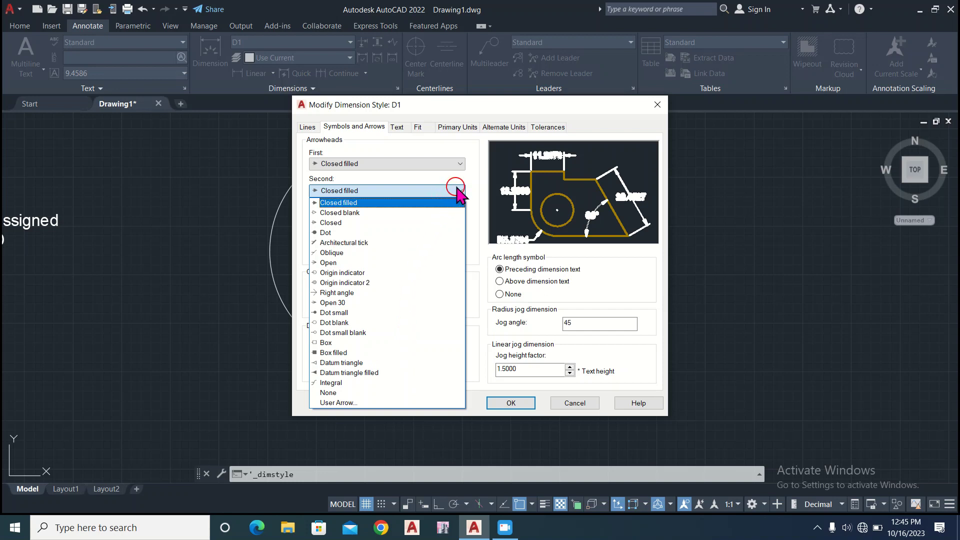
left_click(459, 191)
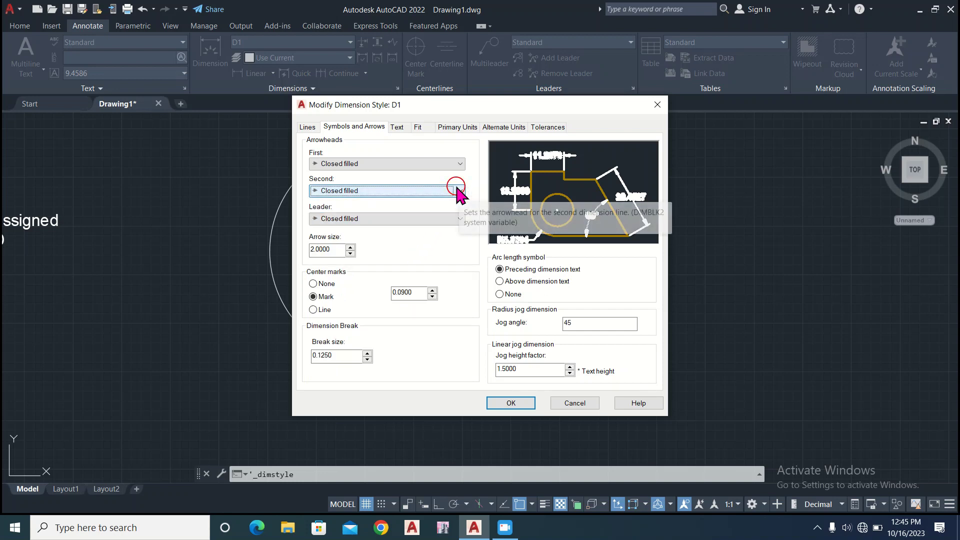
left_click(462, 211)
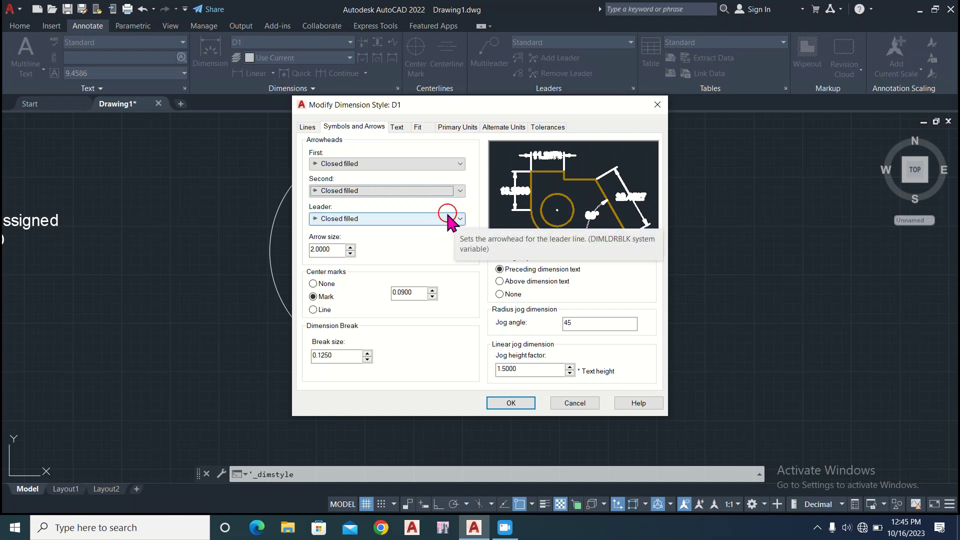
left_click(451, 218)
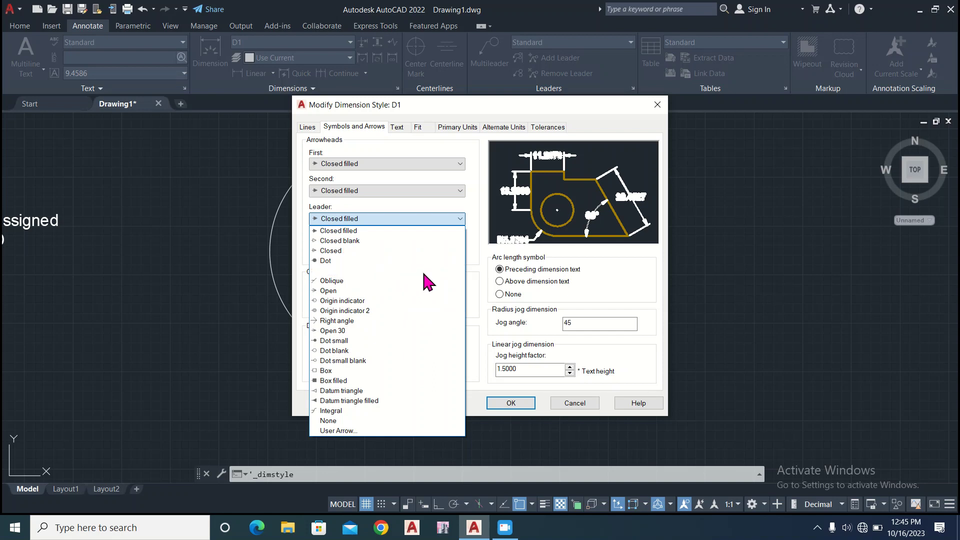
left_click(455, 218)
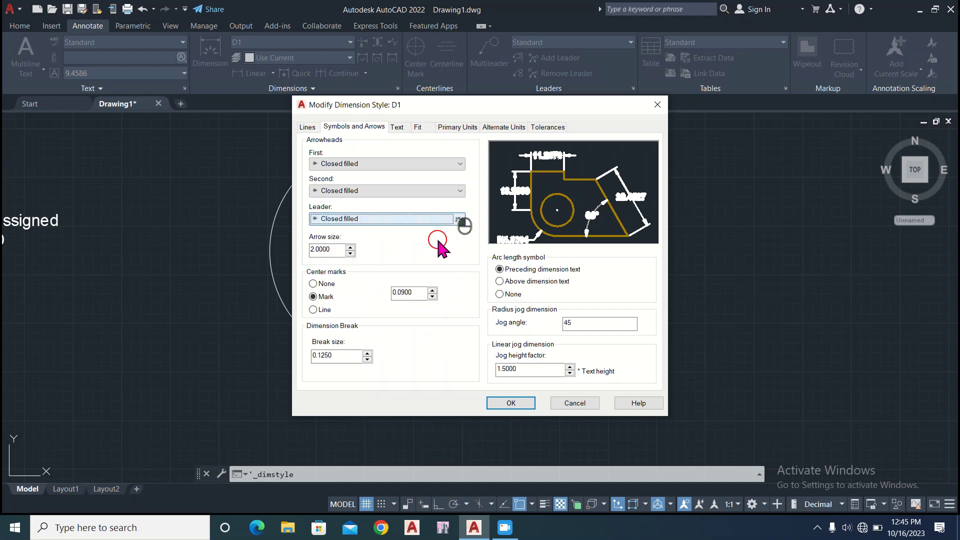
left_click(320, 249)
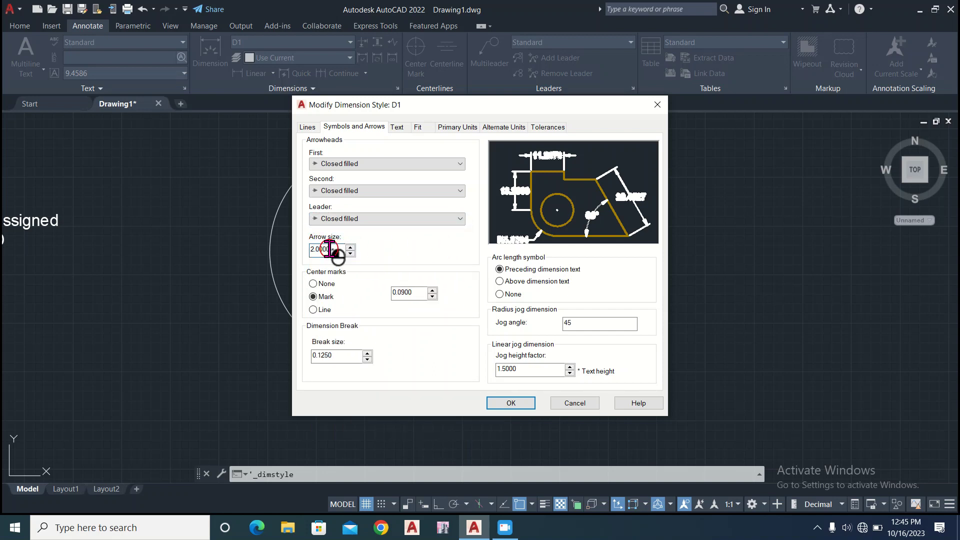
left_click_drag(307, 252, 335, 255)
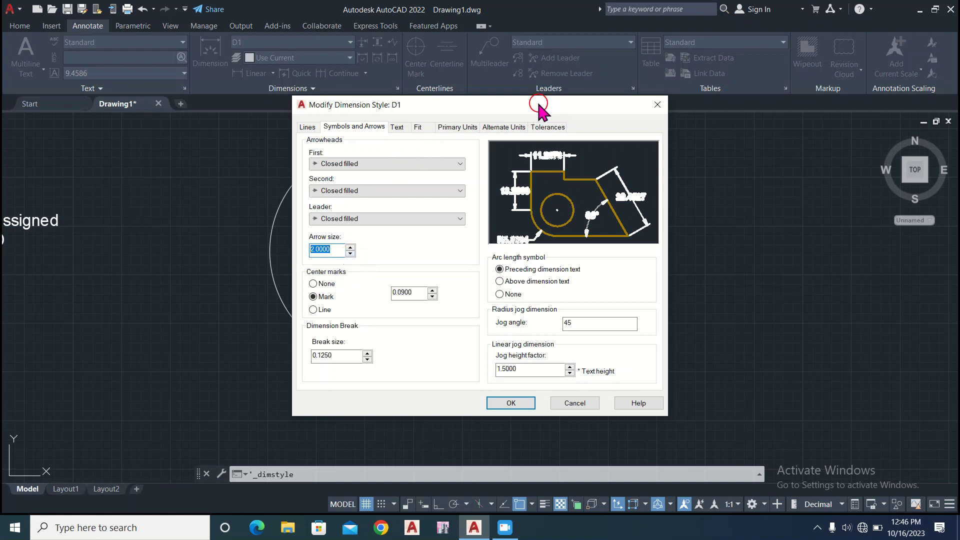
left_click_drag(539, 105, 821, 132)
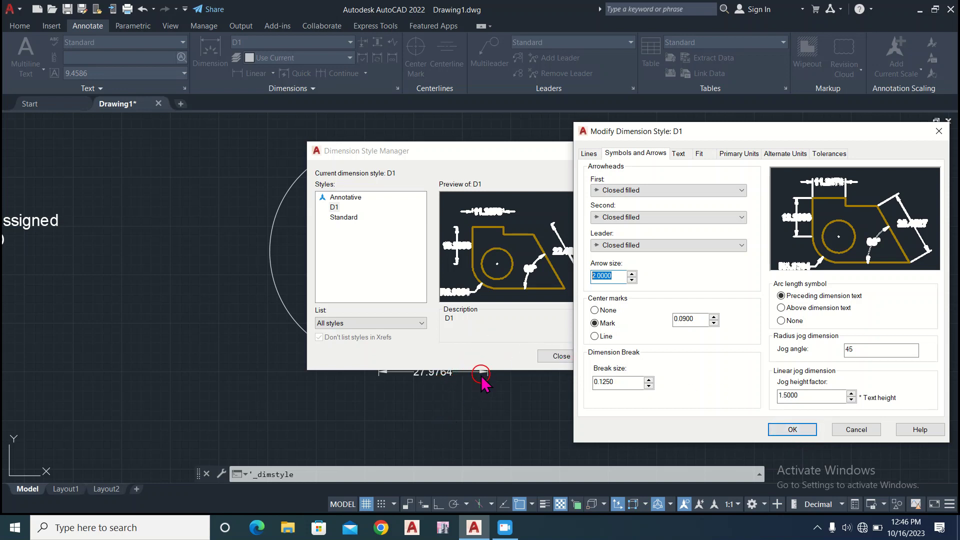
left_click(793, 430)
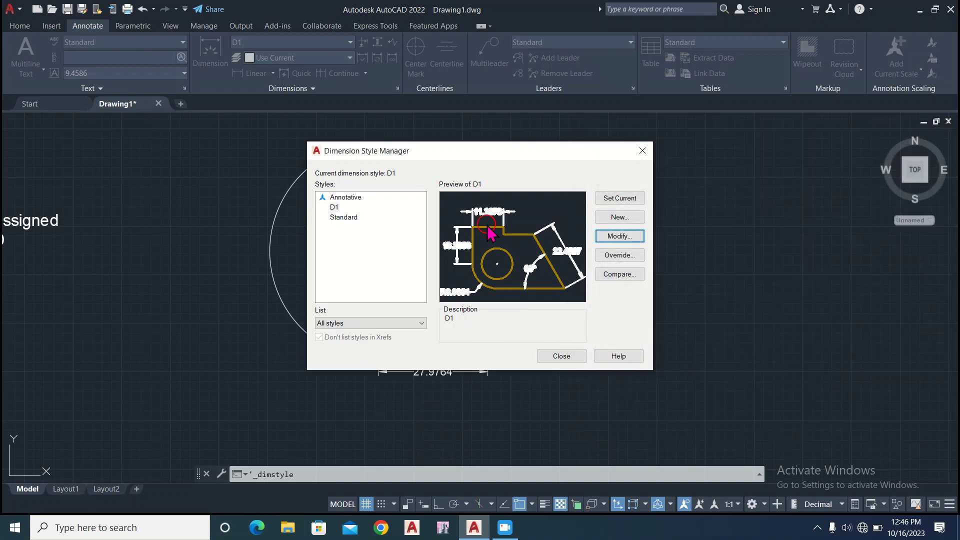
- Set the arrow size of dimension style D1 to 6 and apply it to the circle's dimensions
left_click_drag(488, 154, 495, 131)
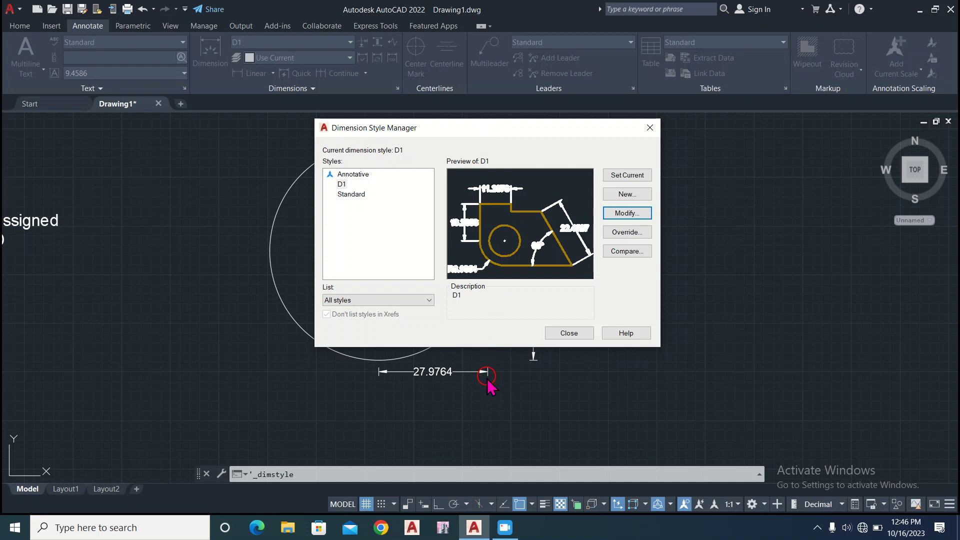
left_click(620, 213)
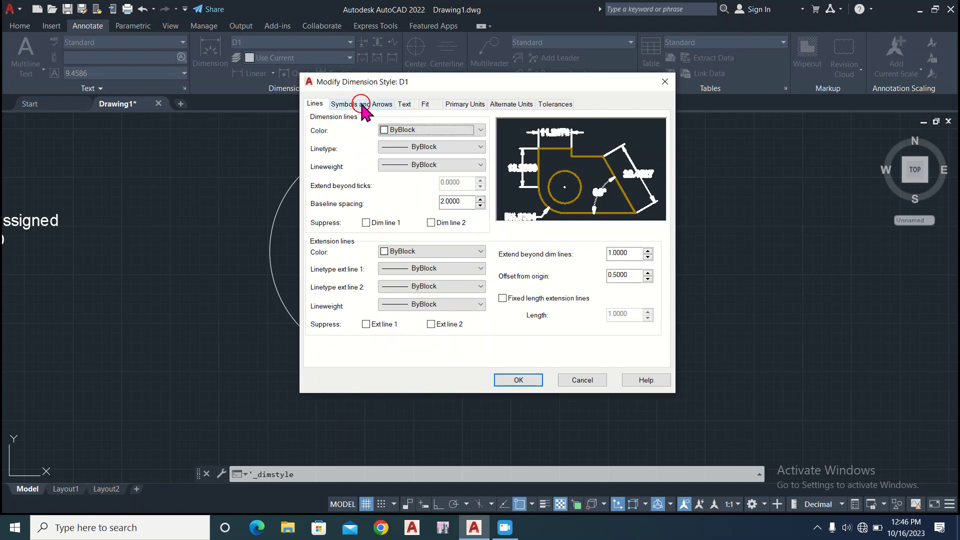
left_click_drag(479, 85, 698, 85)
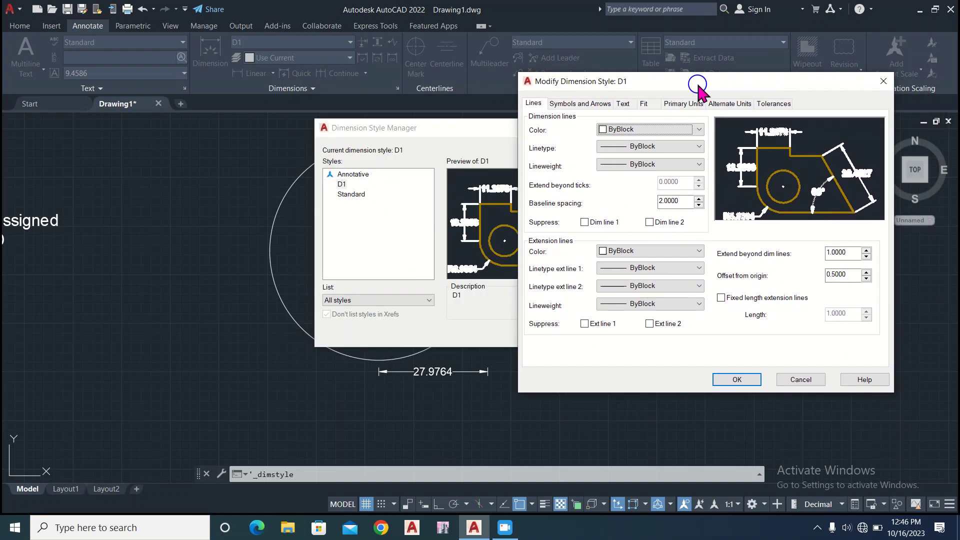
left_click(580, 102)
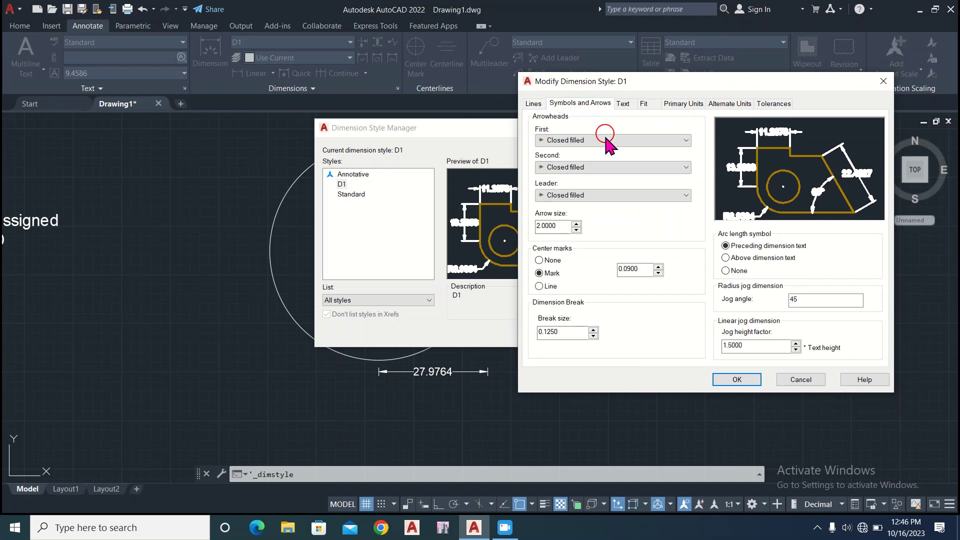
left_click_drag(560, 227, 531, 225)
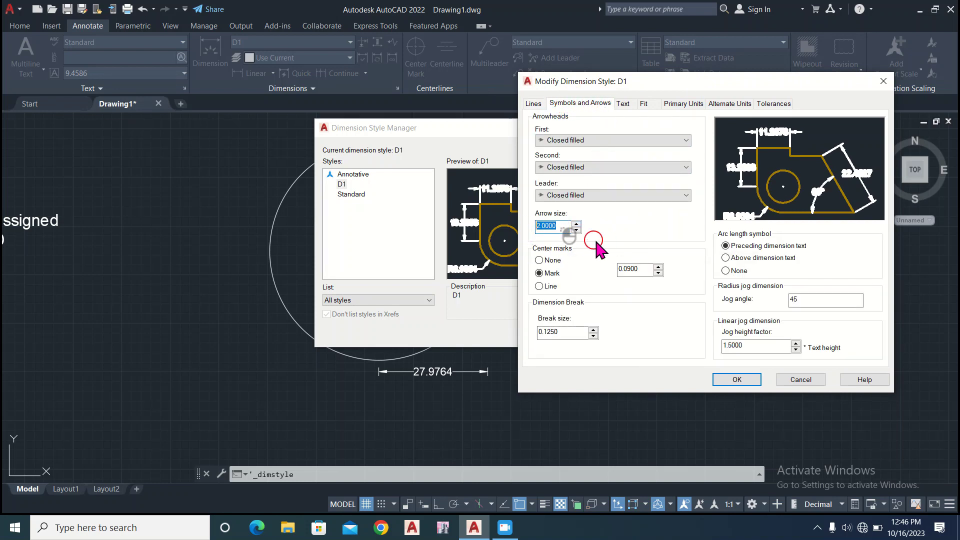
type("6")
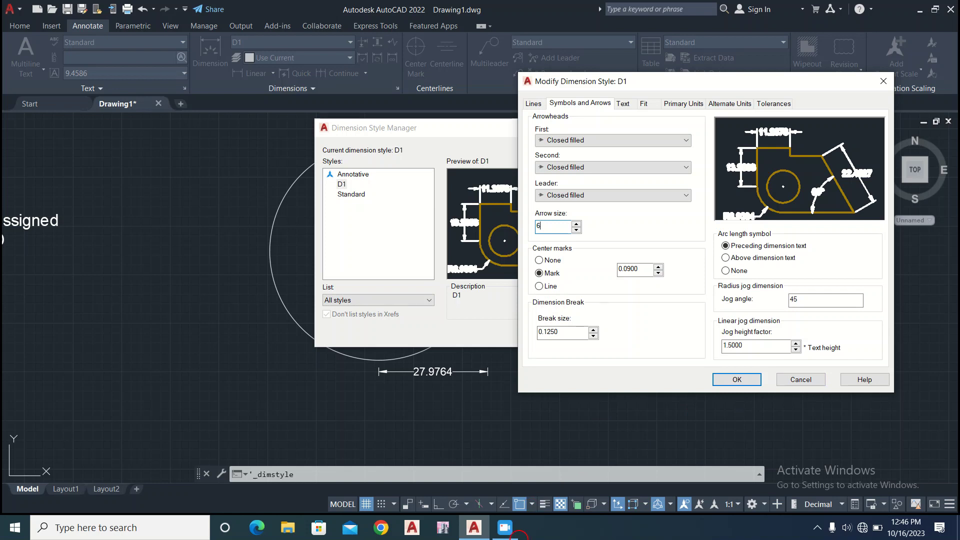
left_click(735, 378)
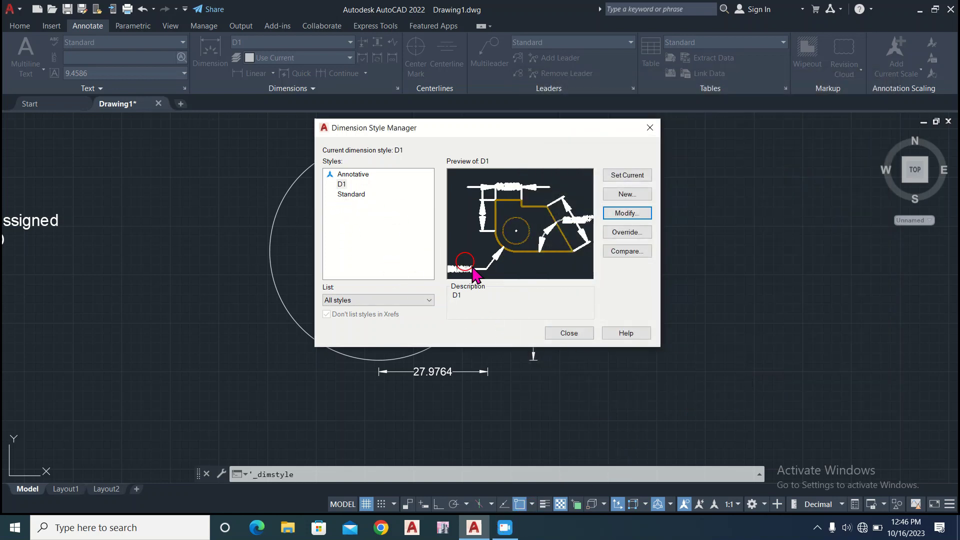
left_click(569, 332)
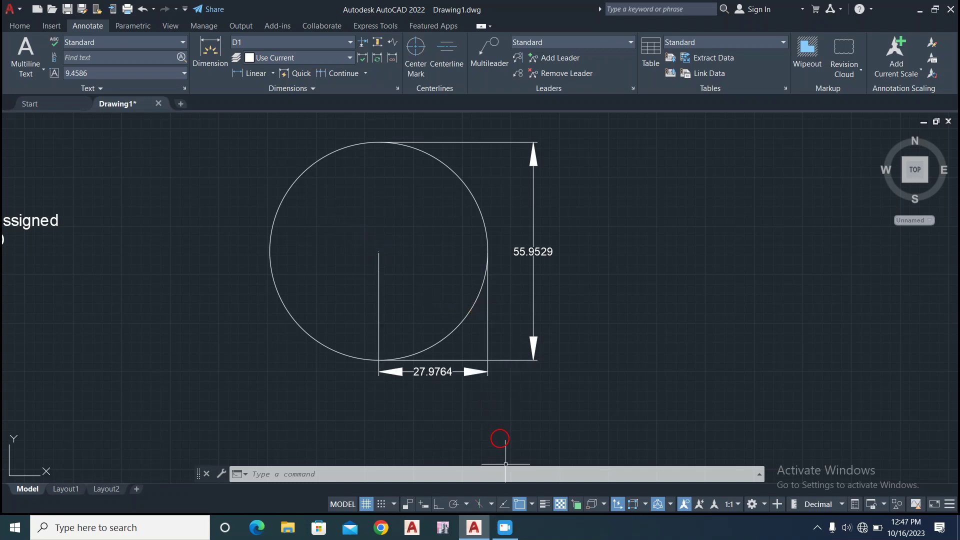
- Reopen dimension style D1 for modification and examine its arrow and text settings, including the text height
left_click(511, 534)
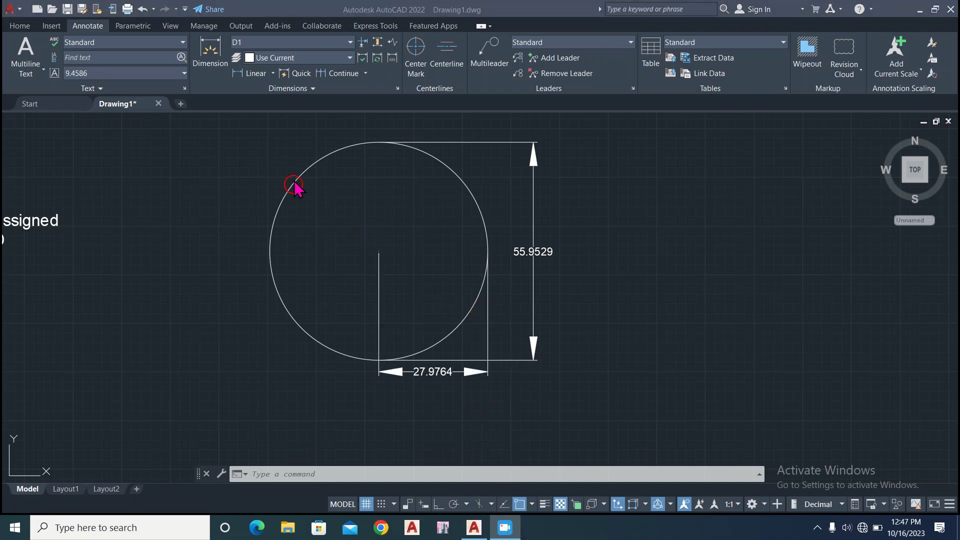
left_click(395, 91)
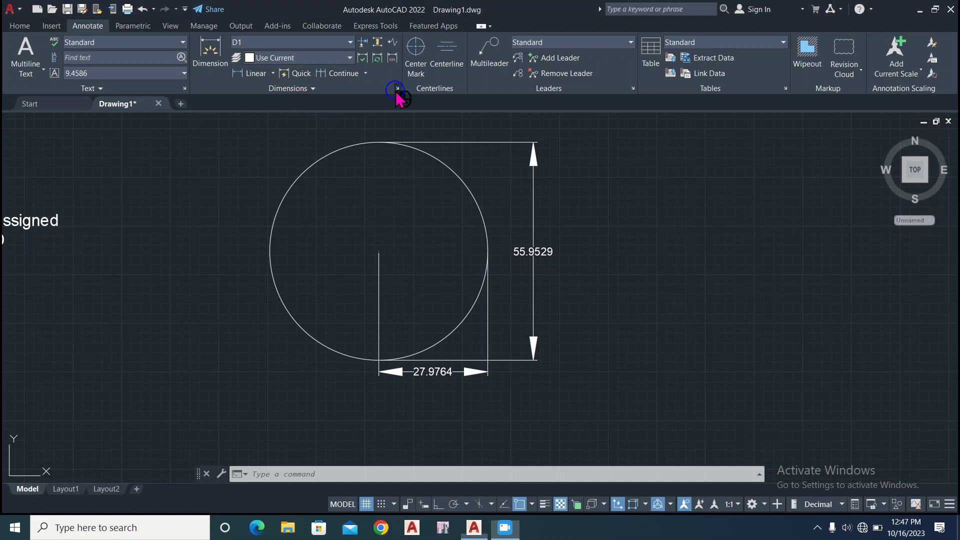
left_click(397, 87)
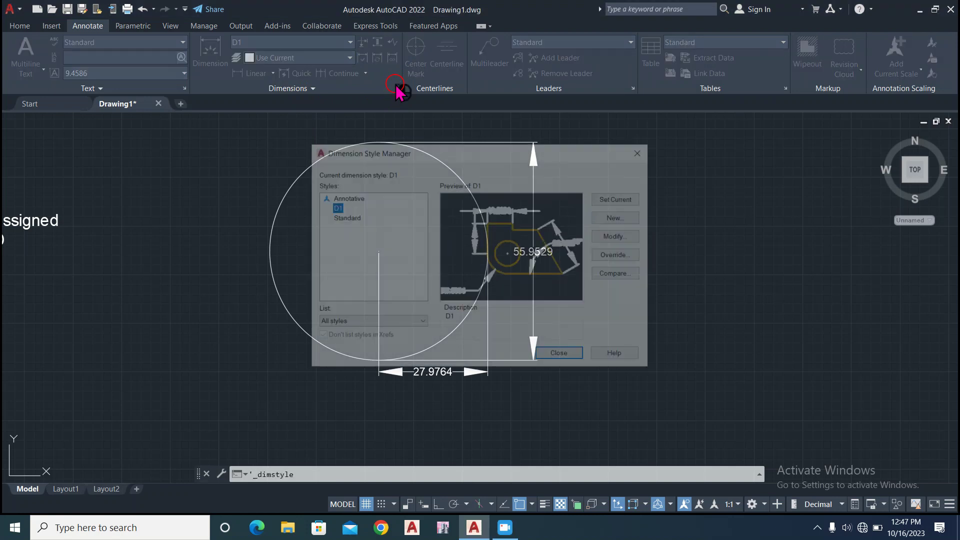
left_click(606, 235)
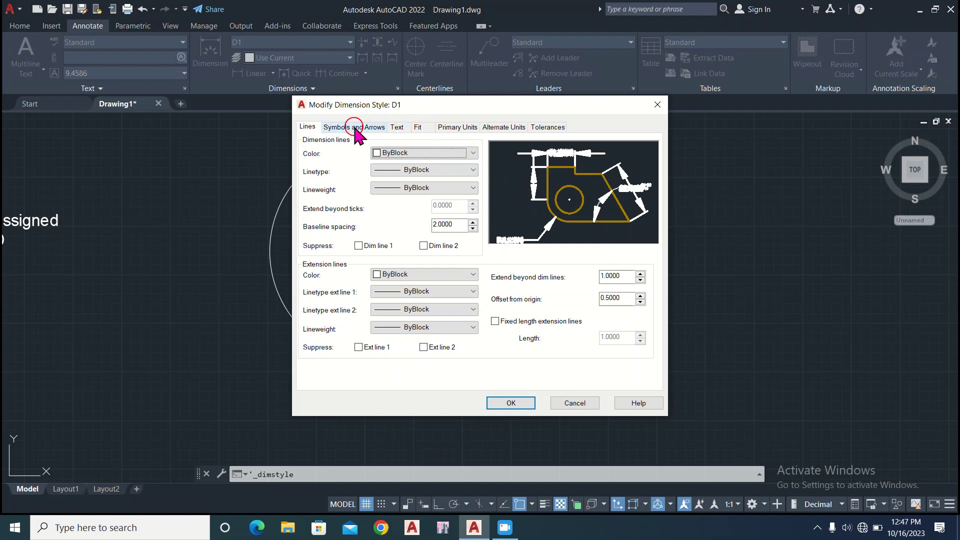
left_click(380, 131)
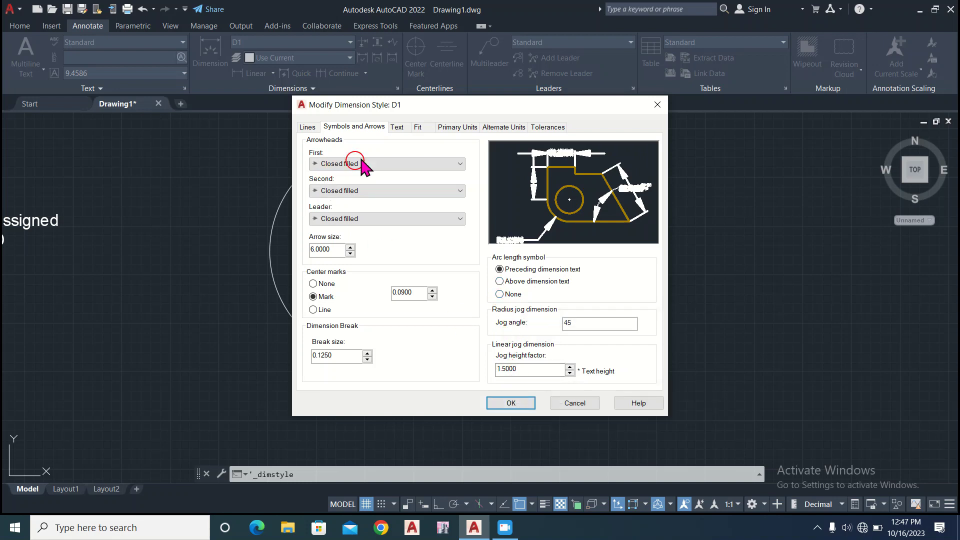
left_click(399, 129)
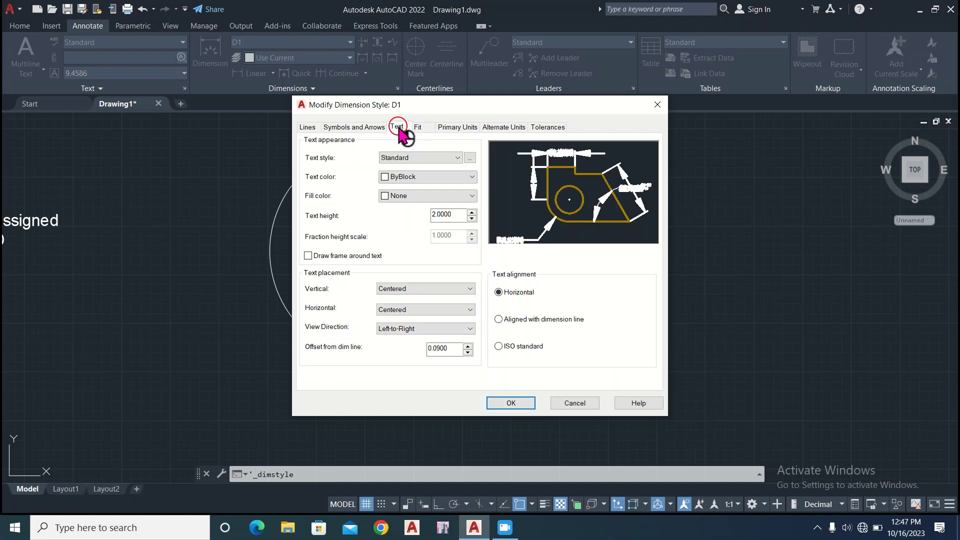
left_click(579, 178)
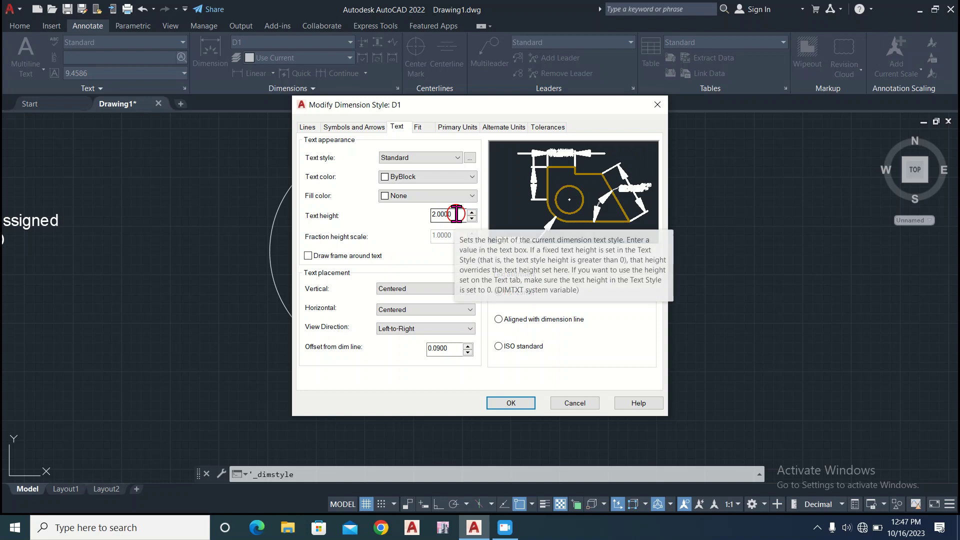
left_click_drag(465, 213, 395, 213)
left_click_drag(446, 111, 691, 30)
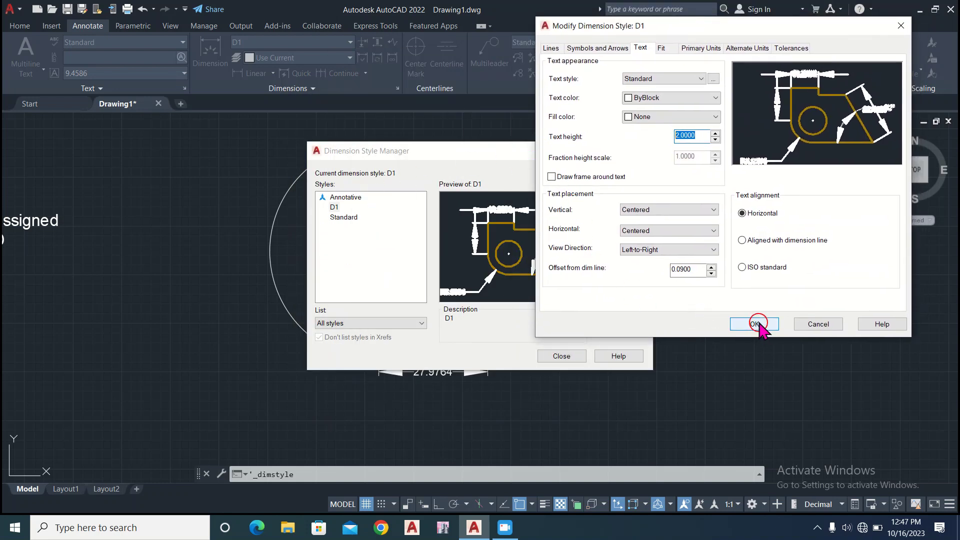
left_click(757, 324)
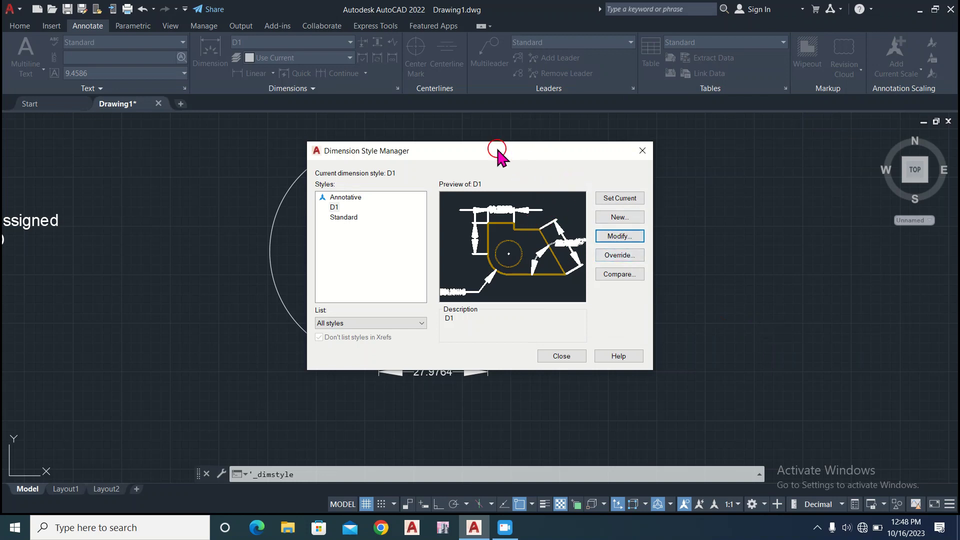
- Set the text height of dimension style D1 to 4 and apply it to the circle's dimensions
left_click_drag(497, 152, 523, 91)
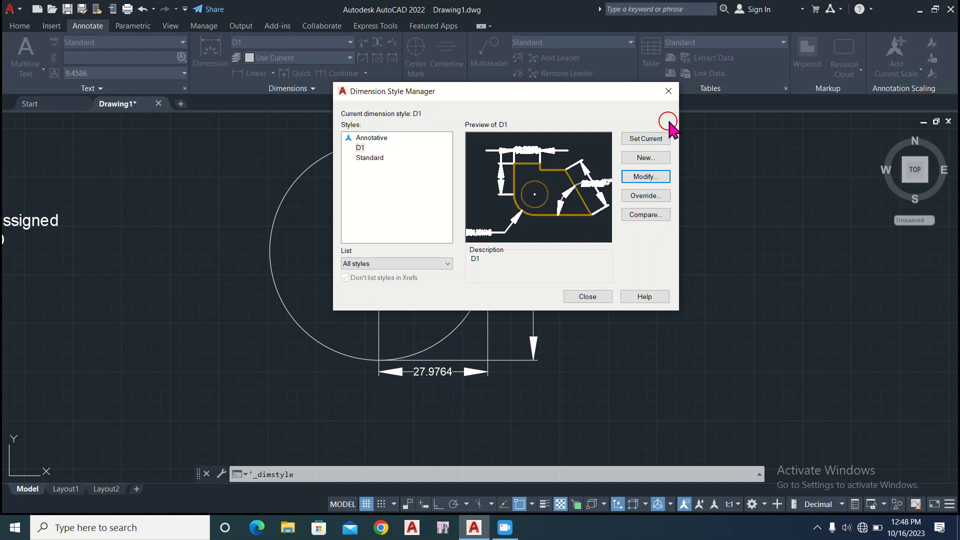
left_click(643, 179)
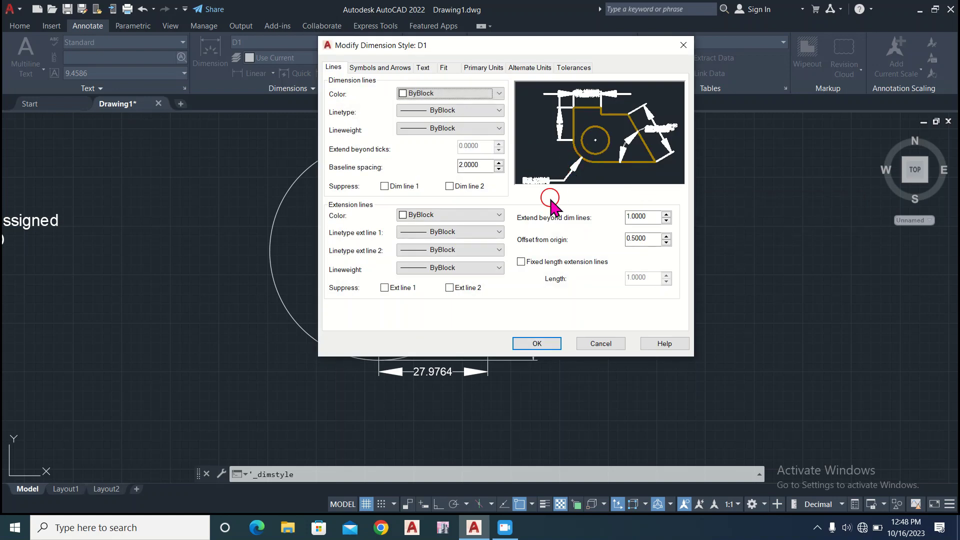
left_click(425, 68)
double_click(485, 155)
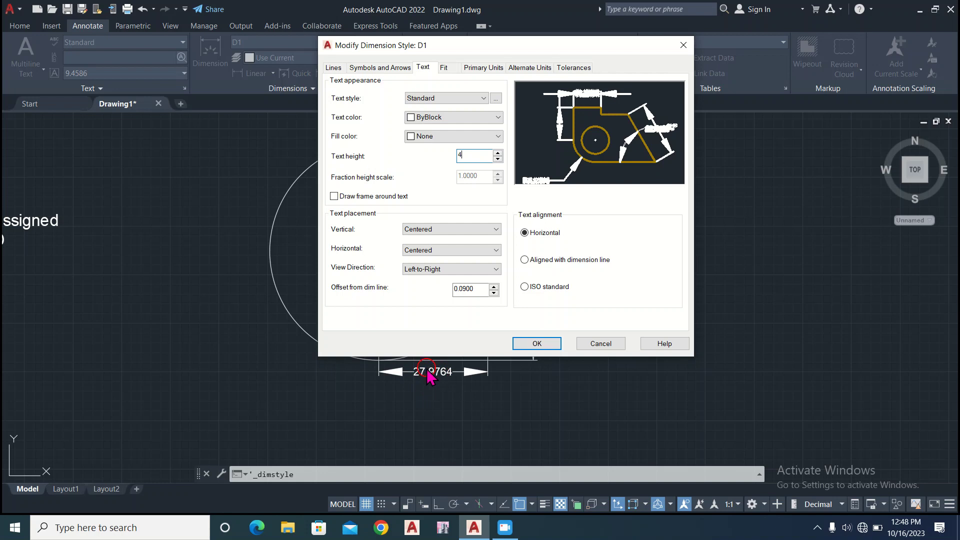
left_click(538, 344)
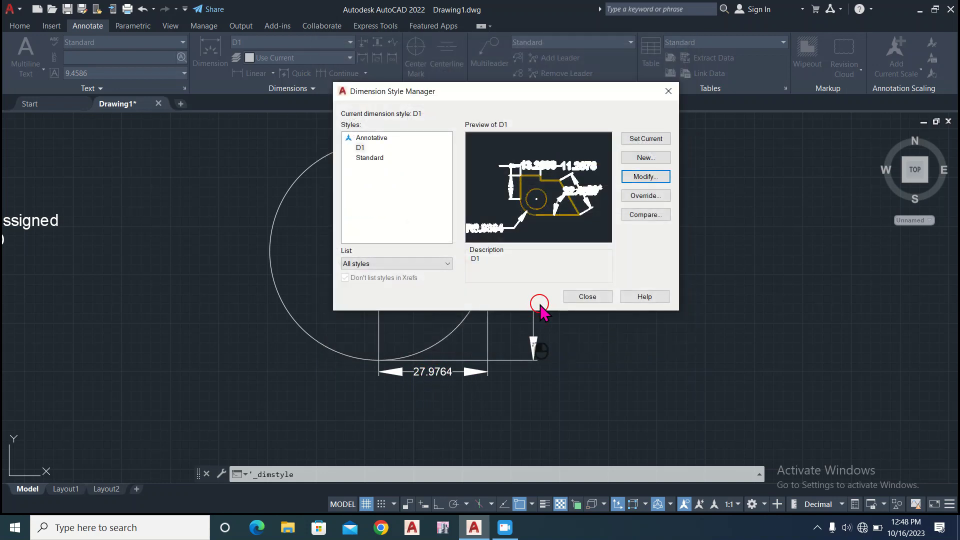
left_click(585, 296)
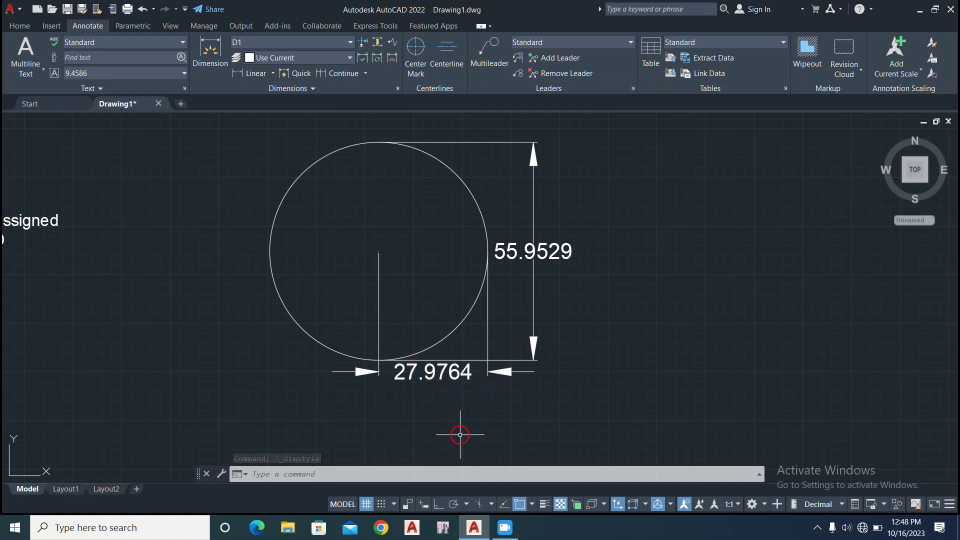
- Examine the text, fit, primary units, alternate units and tolerance settings of dimension style D1, including the available unit formats
left_click(398, 88)
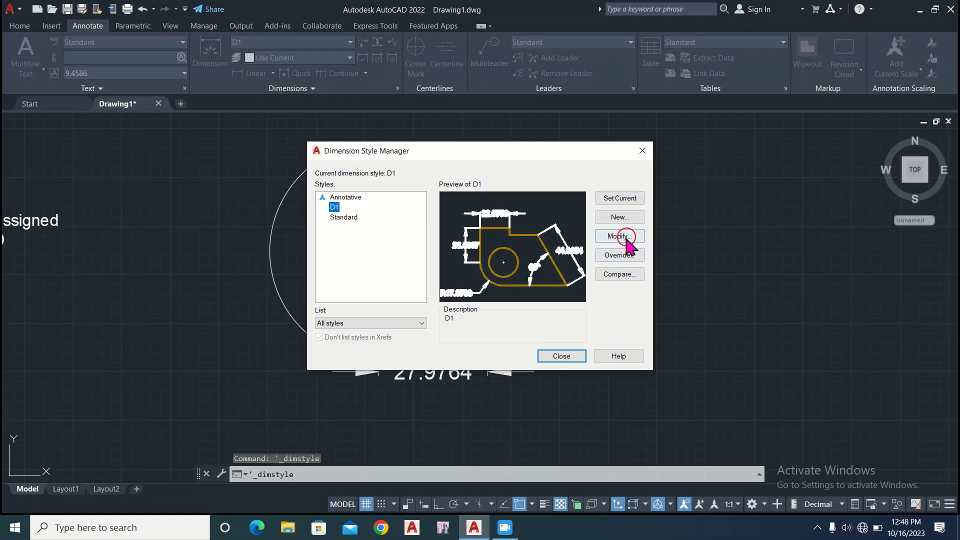
left_click(620, 236)
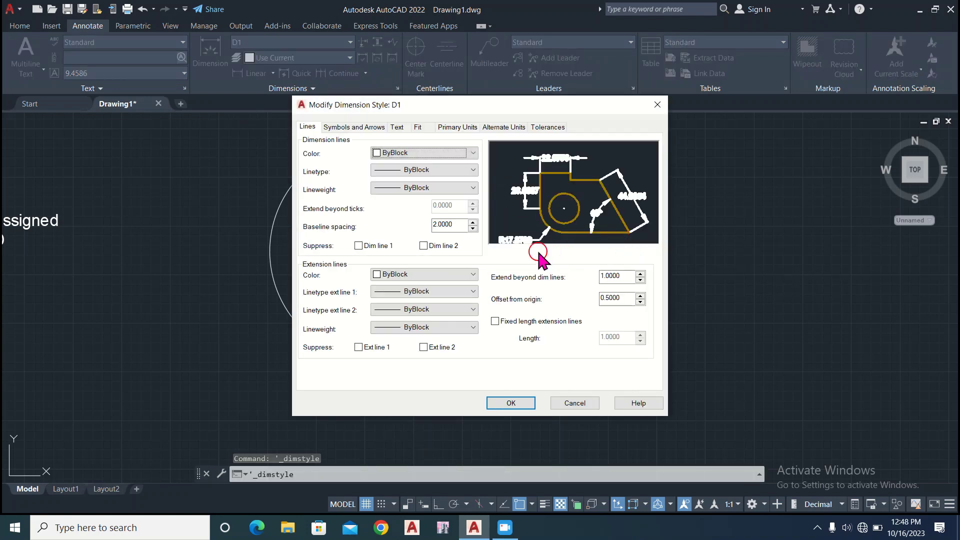
left_click(393, 126)
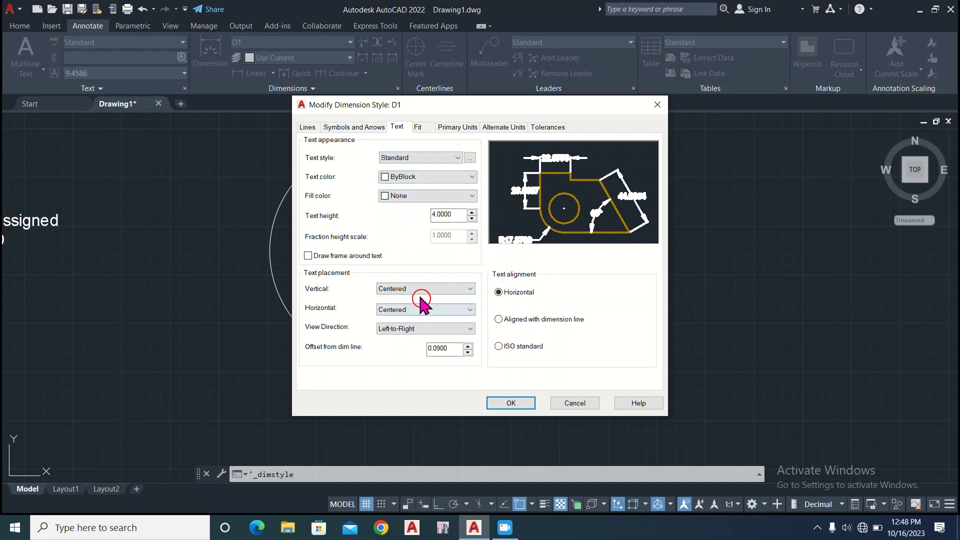
left_click(418, 128)
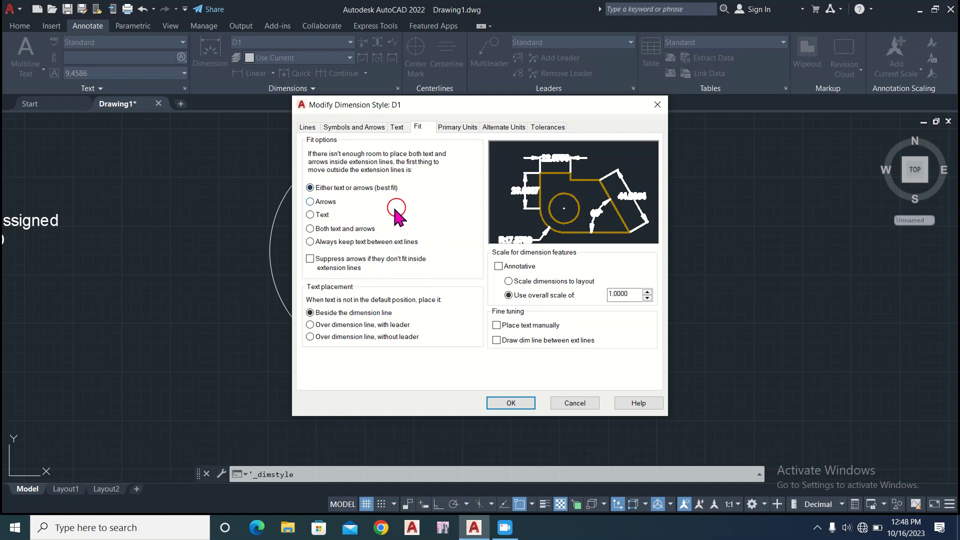
left_click(458, 129)
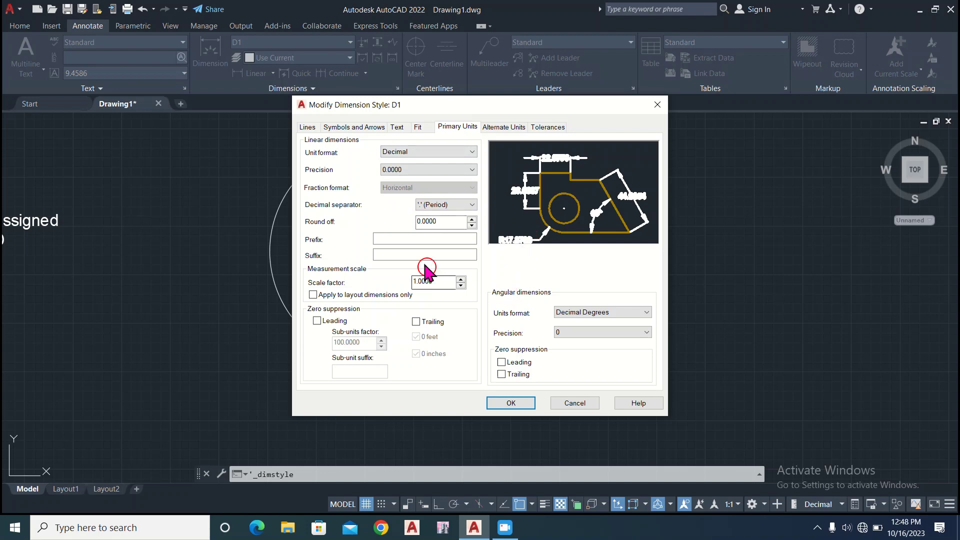
left_click(472, 152)
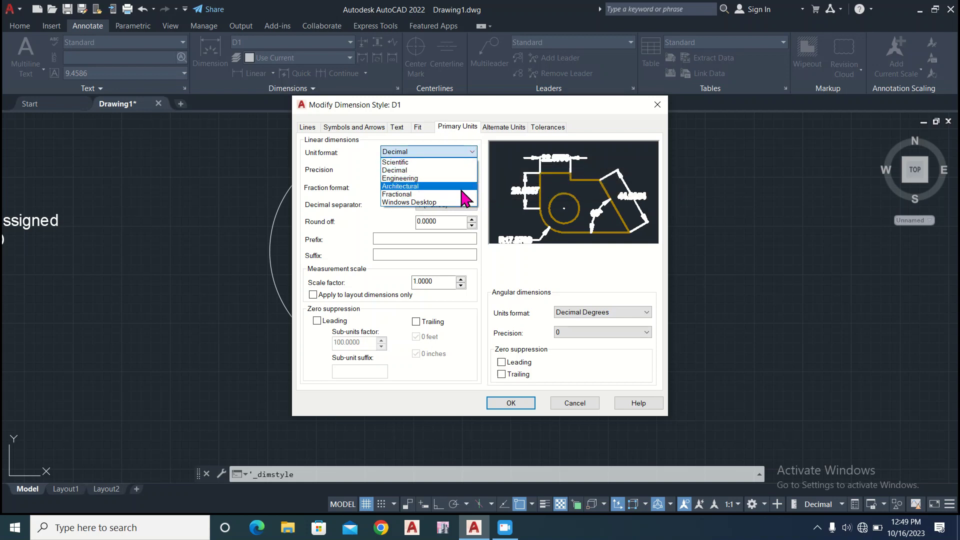
left_click(439, 171)
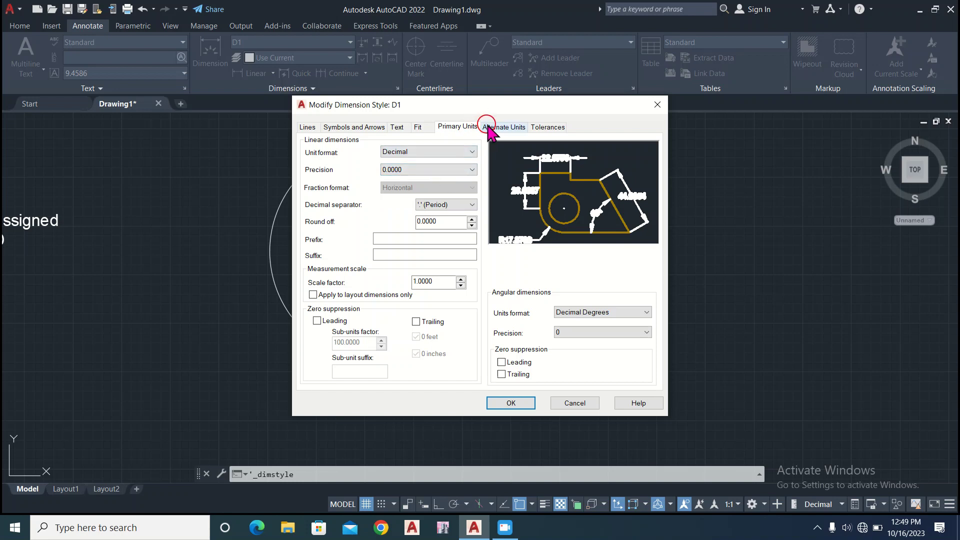
left_click(503, 127)
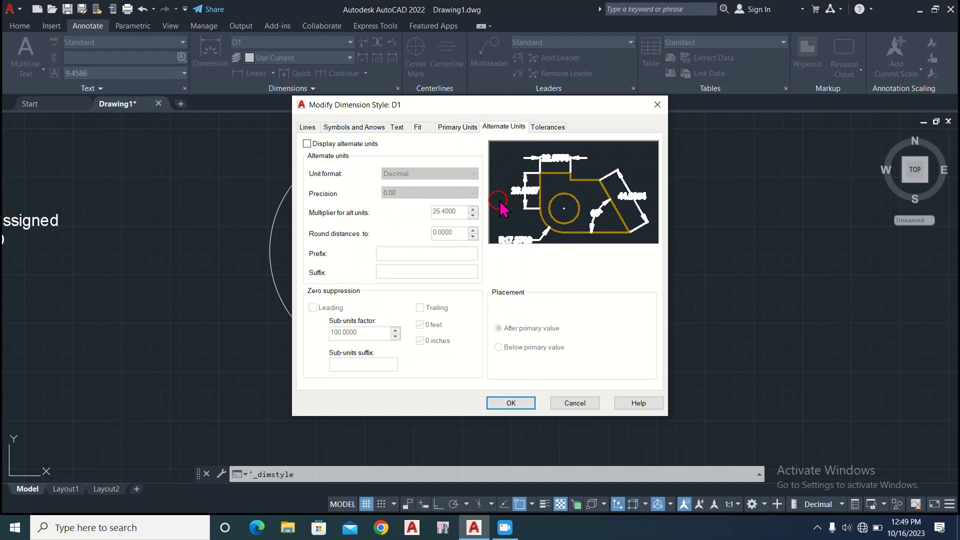
left_click(548, 128)
left_click(502, 304)
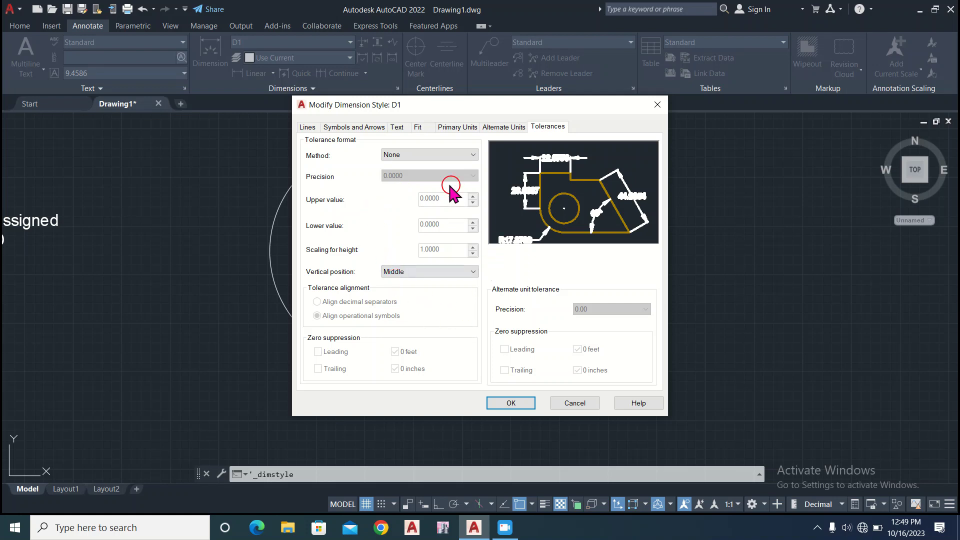
left_click(500, 402)
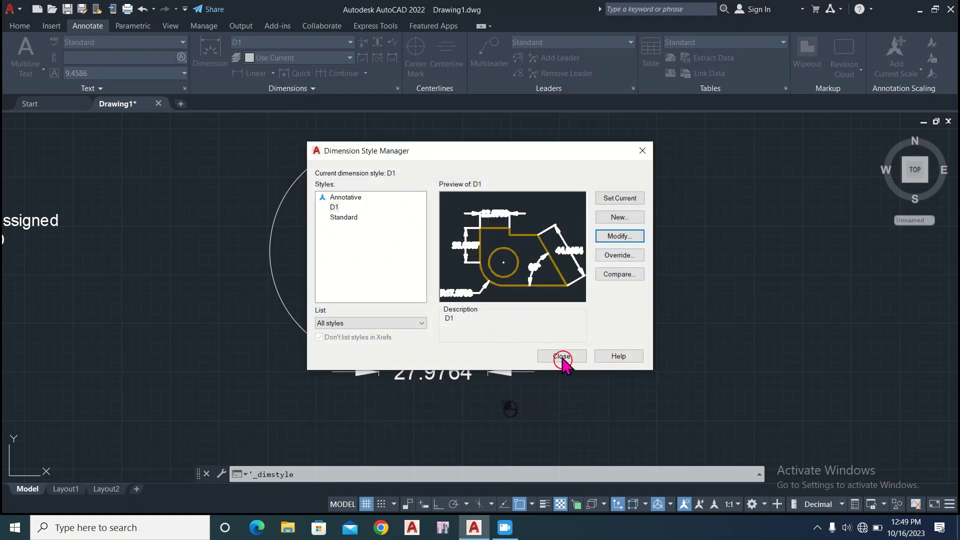
left_click(562, 357)
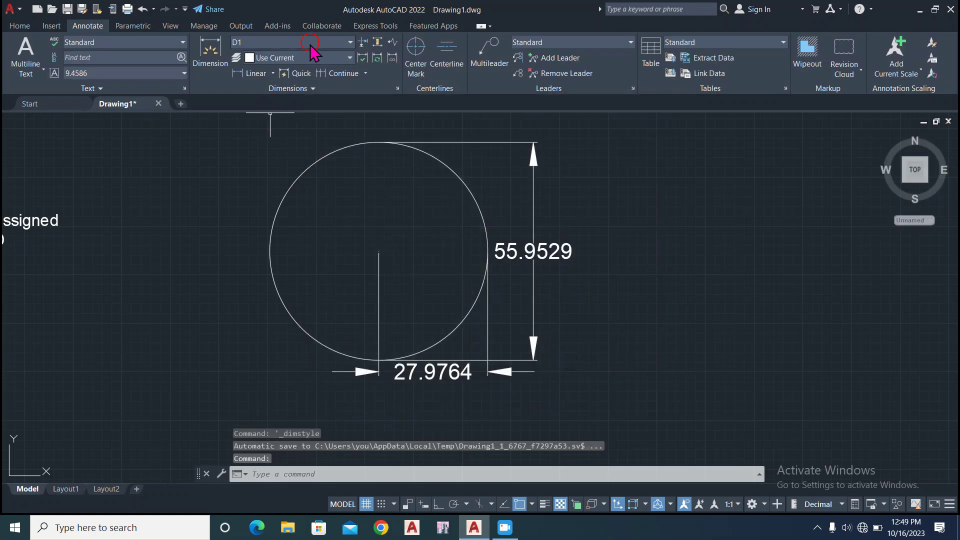
- Draw a single inclined line about 47 units long to the left of the circle, rising toward it
left_click(20, 26)
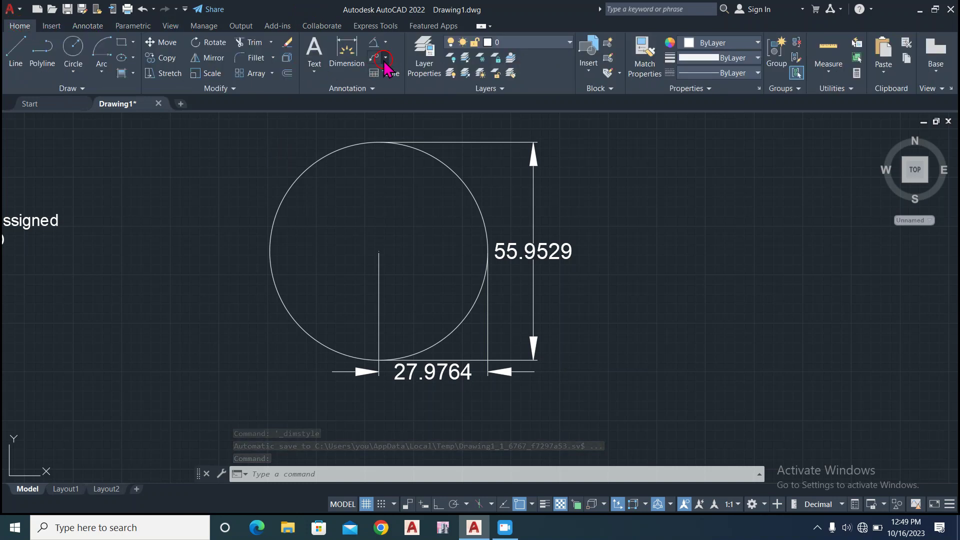
left_click(348, 74)
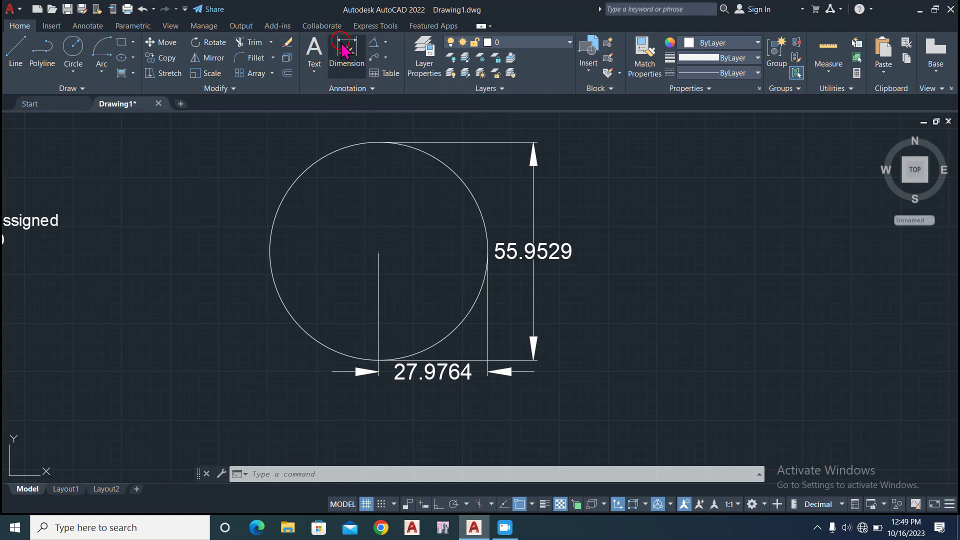
left_click(385, 42)
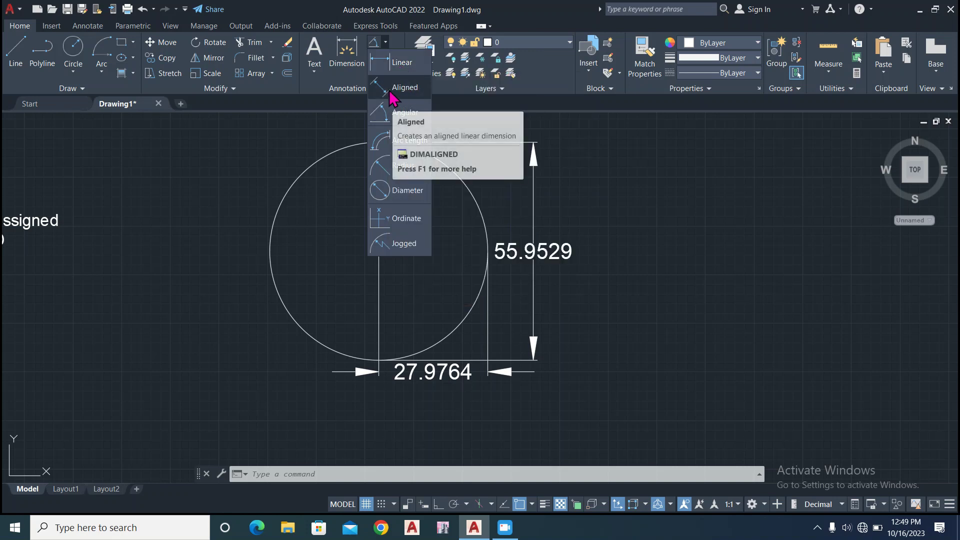
left_click(238, 185)
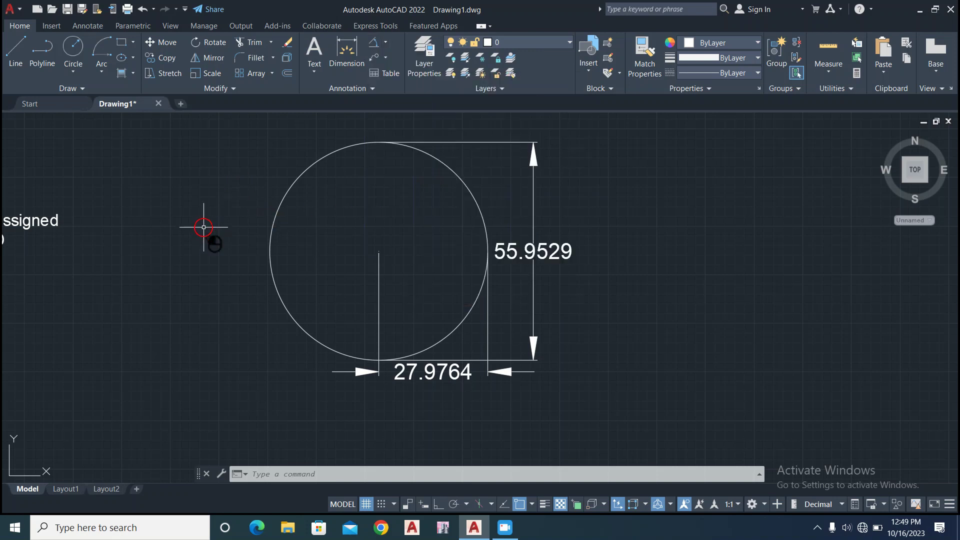
left_click(18, 67)
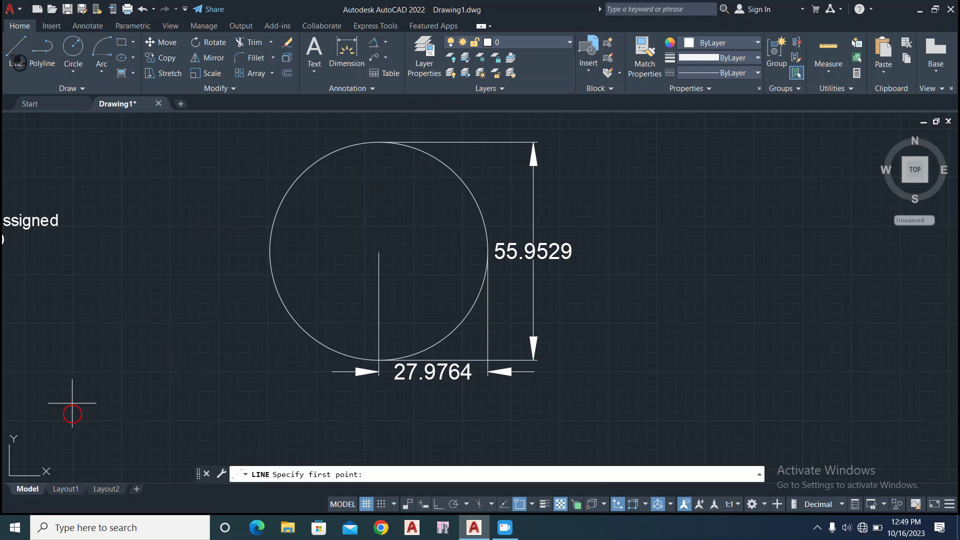
left_click(69, 346)
left_click(229, 258)
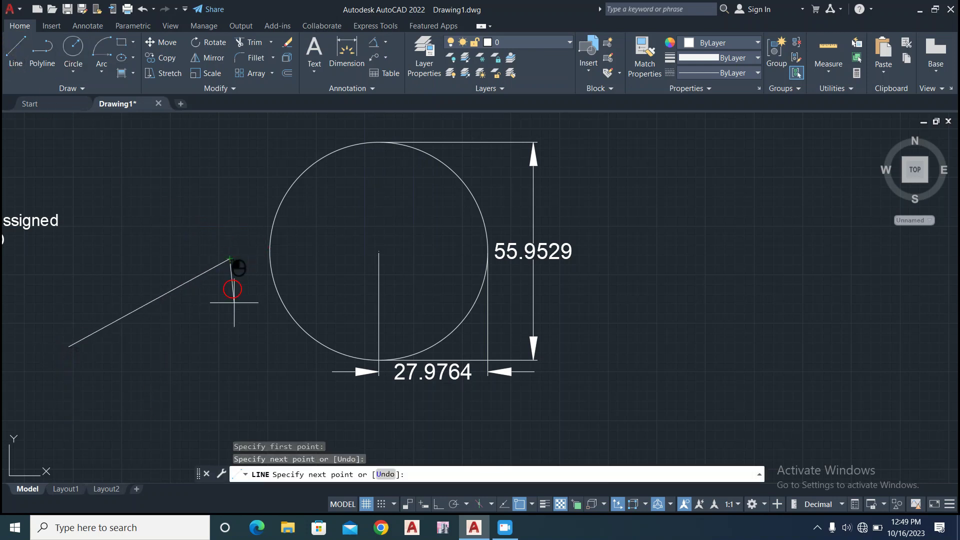
key("Return")
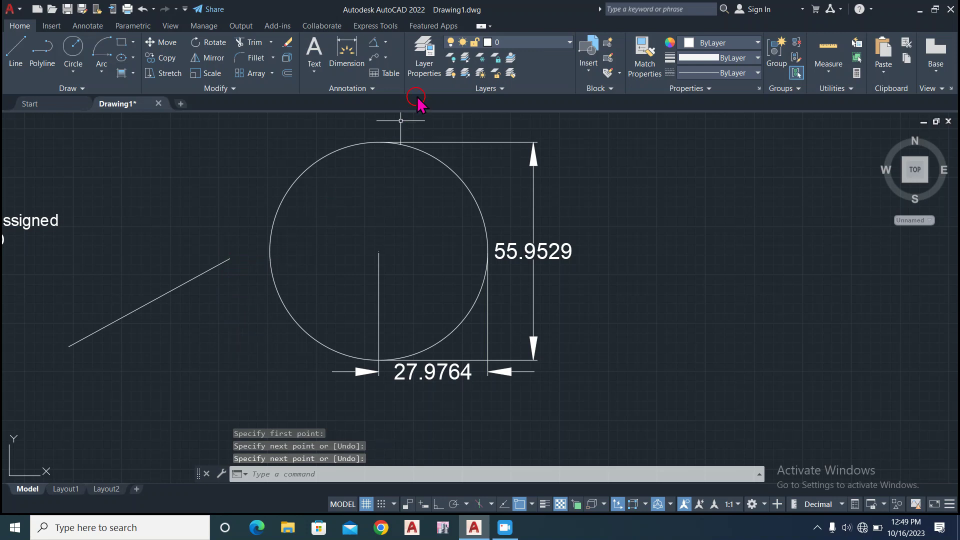
- Add a horizontal linear dimension between the inclined line's endpoints, placed below the line
left_click(383, 42)
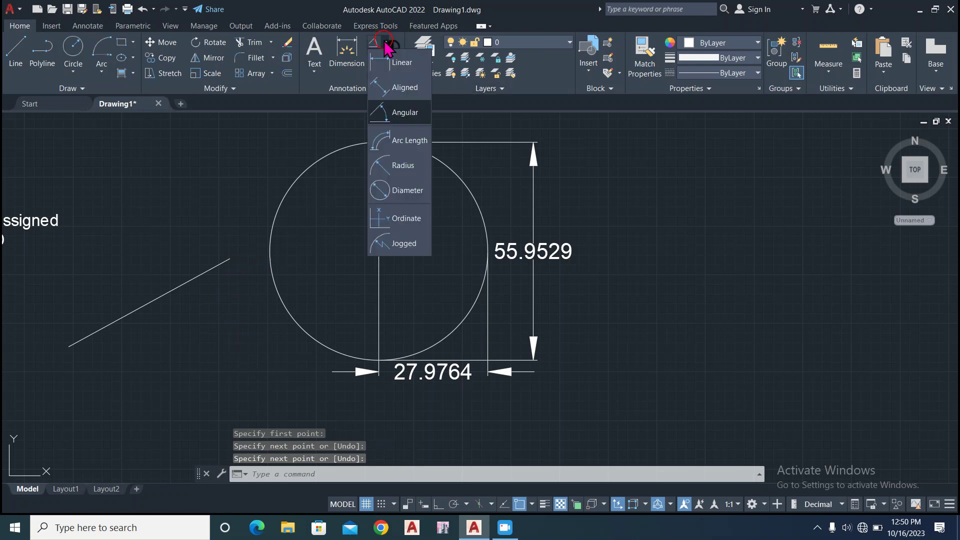
left_click(396, 61)
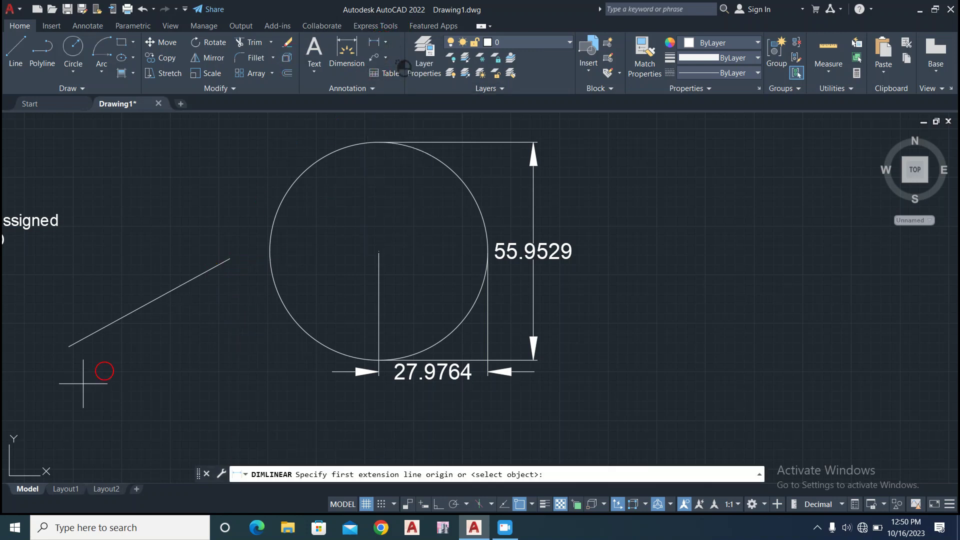
left_click(68, 346)
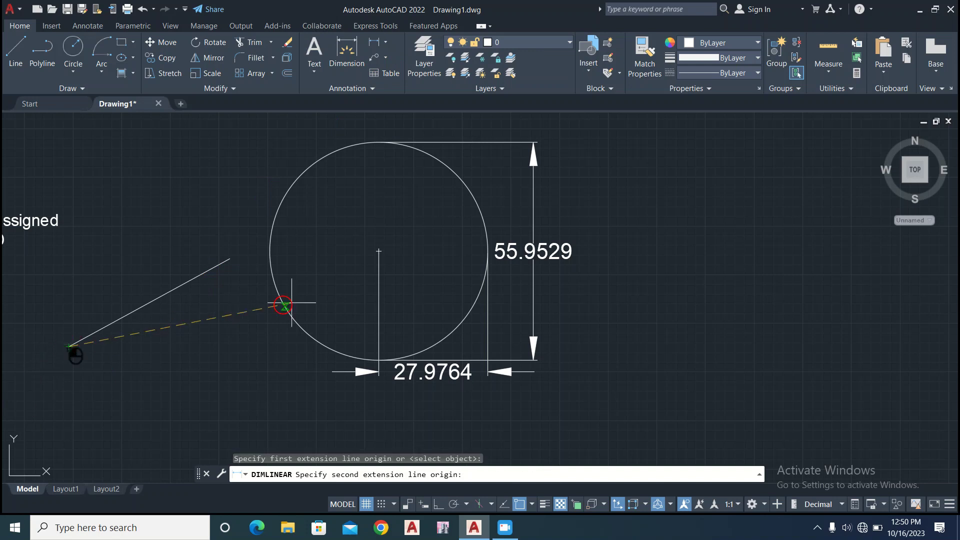
left_click(229, 258)
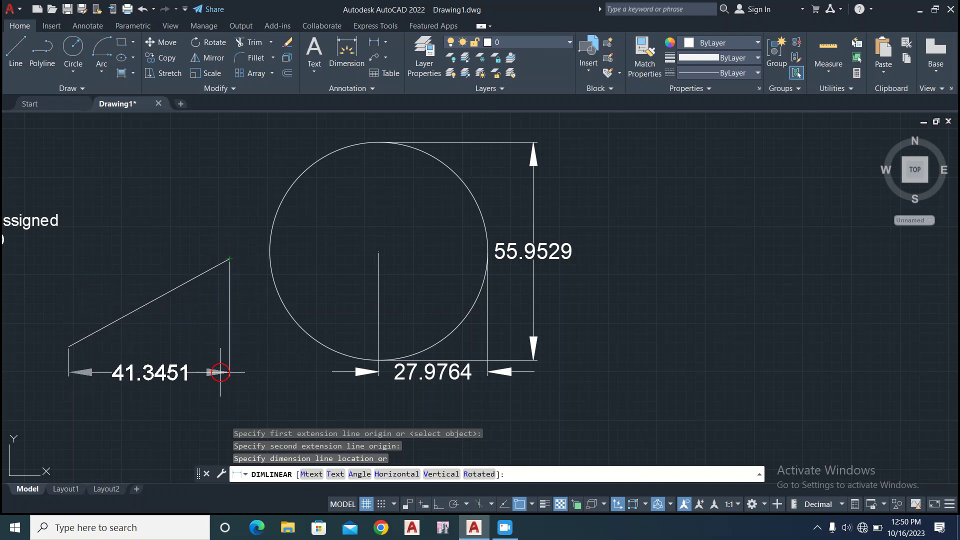
left_click(220, 372)
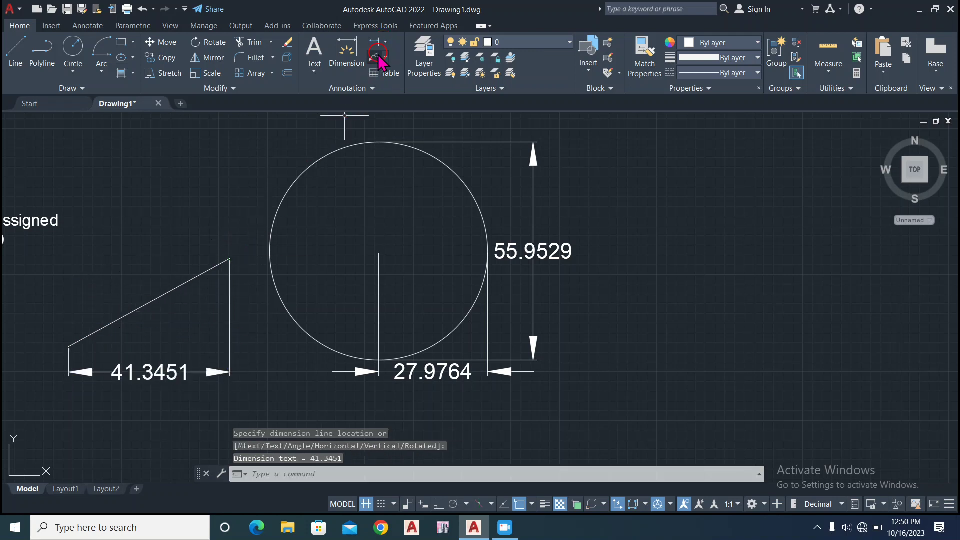
- Add an aligned dimension between the endpoints of the inclined line, placed parallel above it
left_click(386, 42)
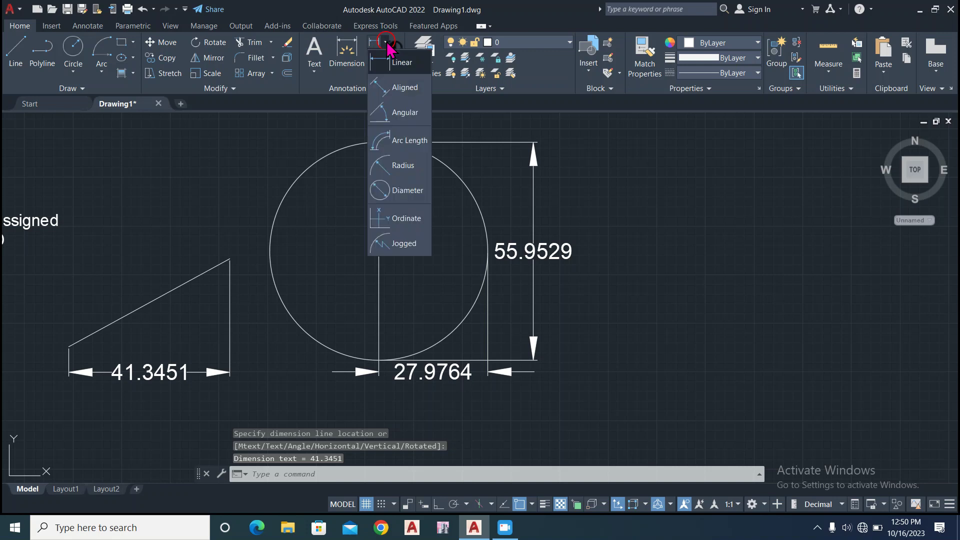
left_click(402, 88)
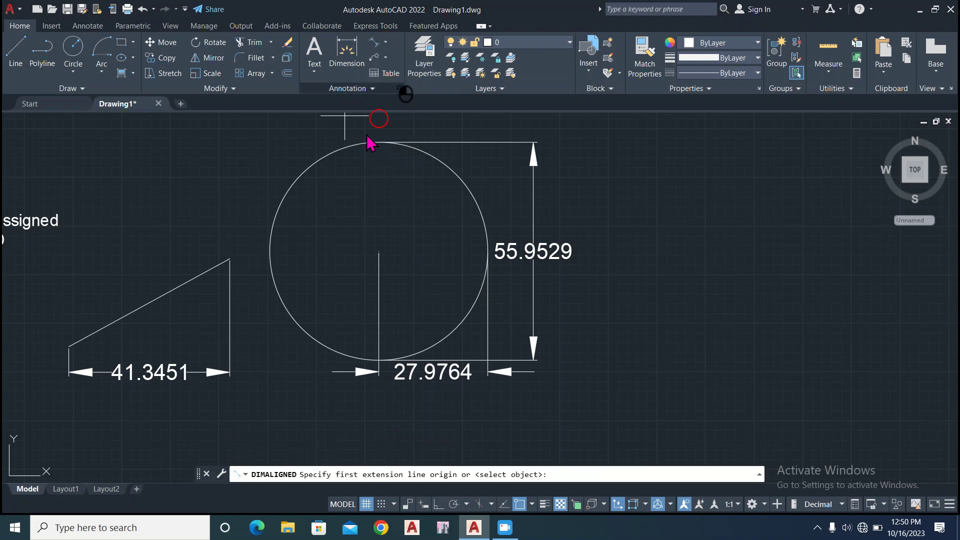
left_click(229, 258)
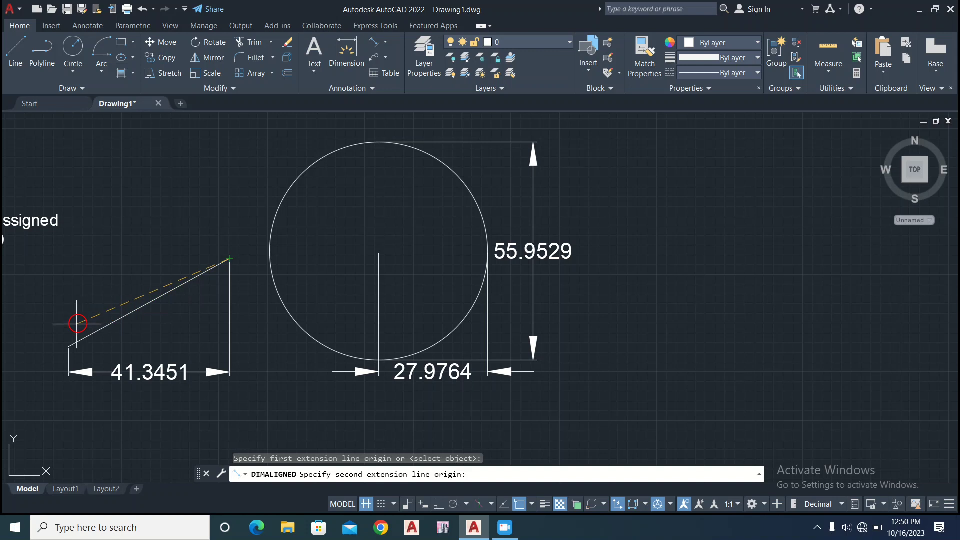
left_click(68, 346)
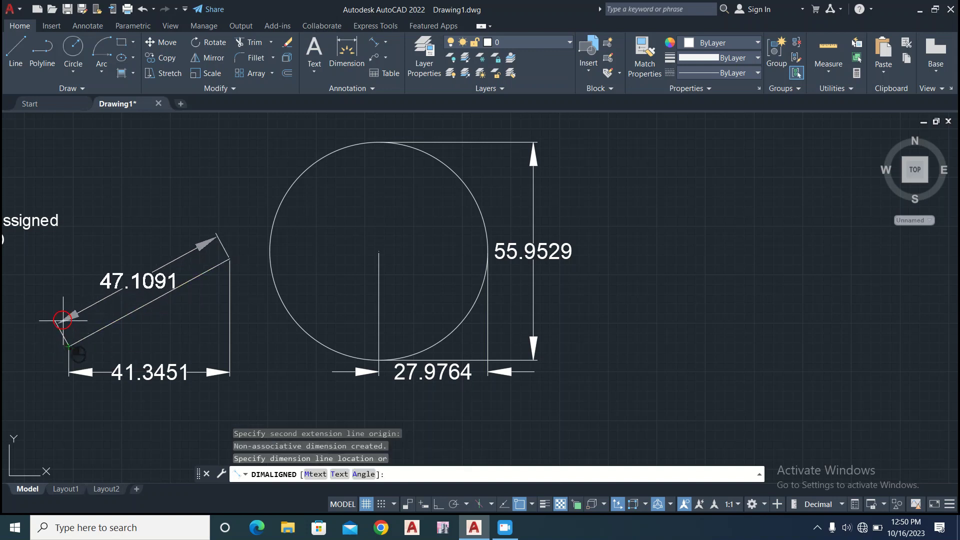
left_click(52, 308)
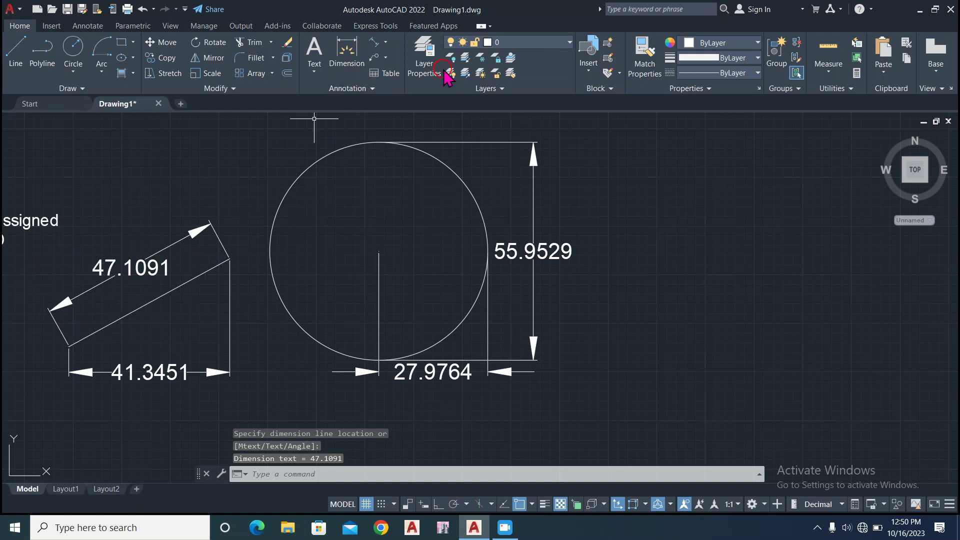
- Draw two connected lines forming an acute angle to the right of the circle, one steeply inclined and one nearly horizontal
left_click(384, 48)
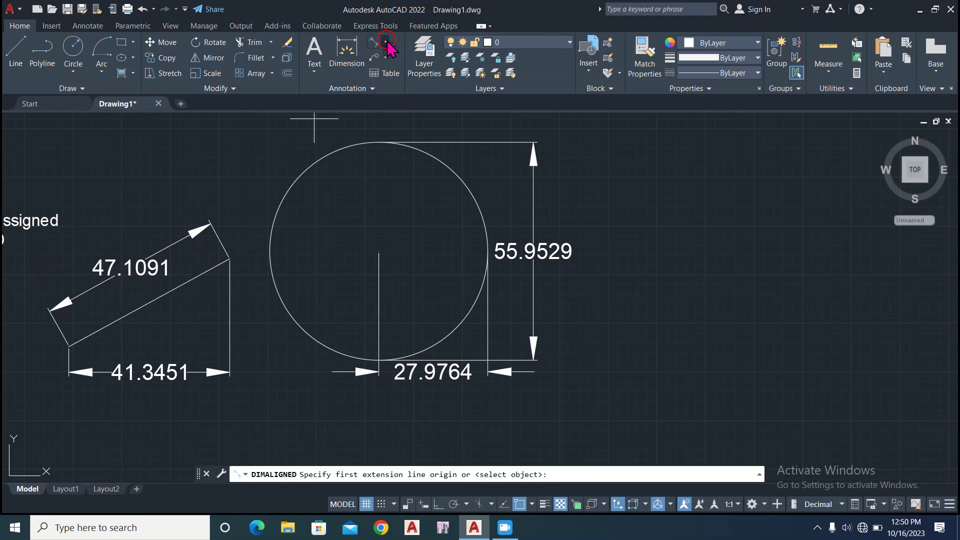
left_click(386, 42)
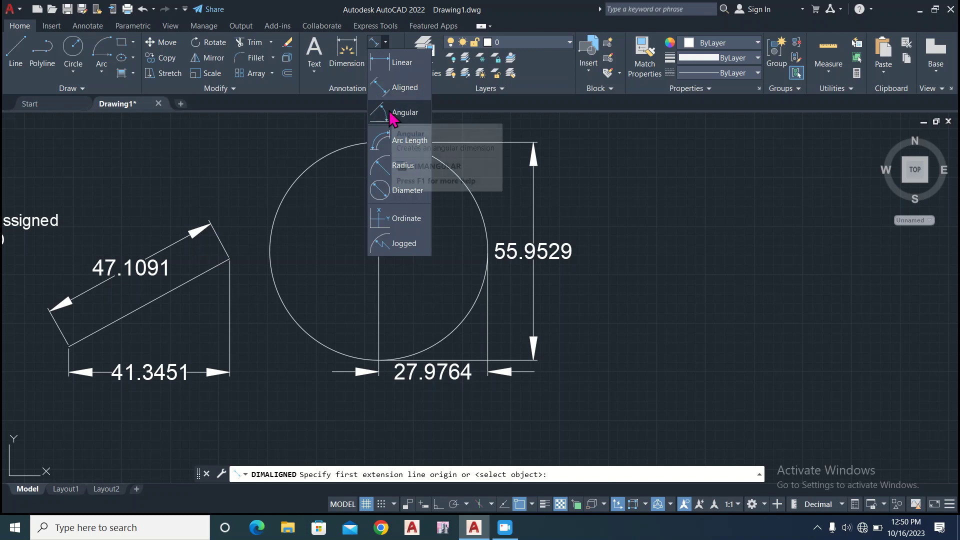
left_click(20, 50)
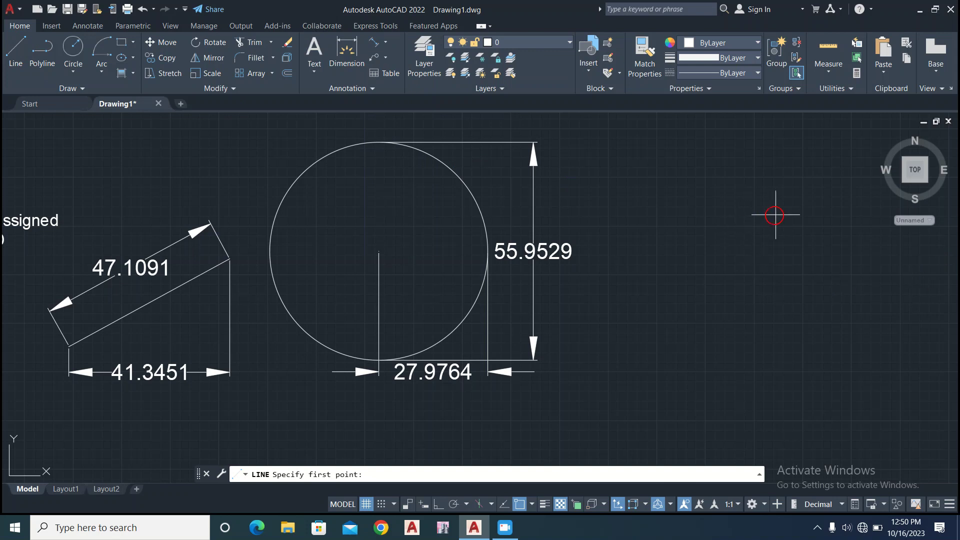
left_click(785, 191)
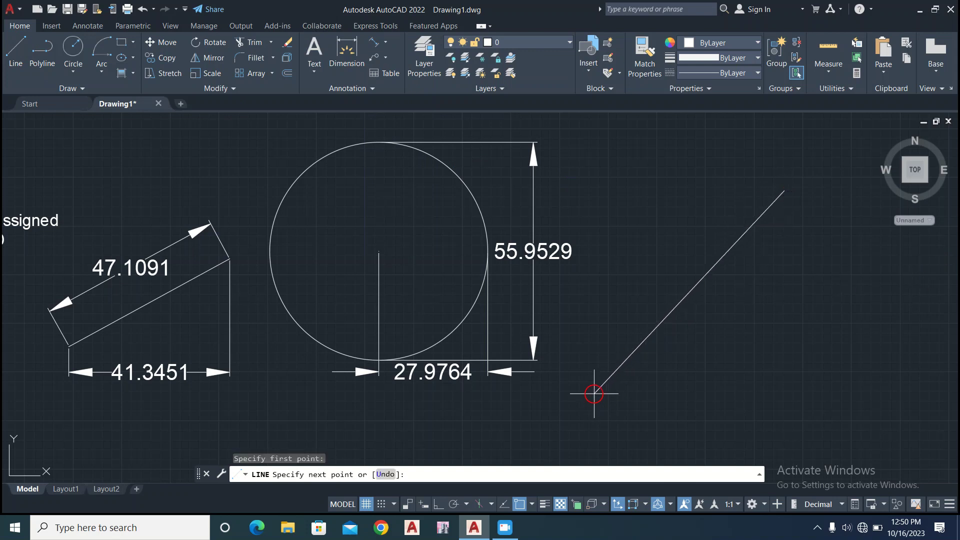
left_click(594, 394)
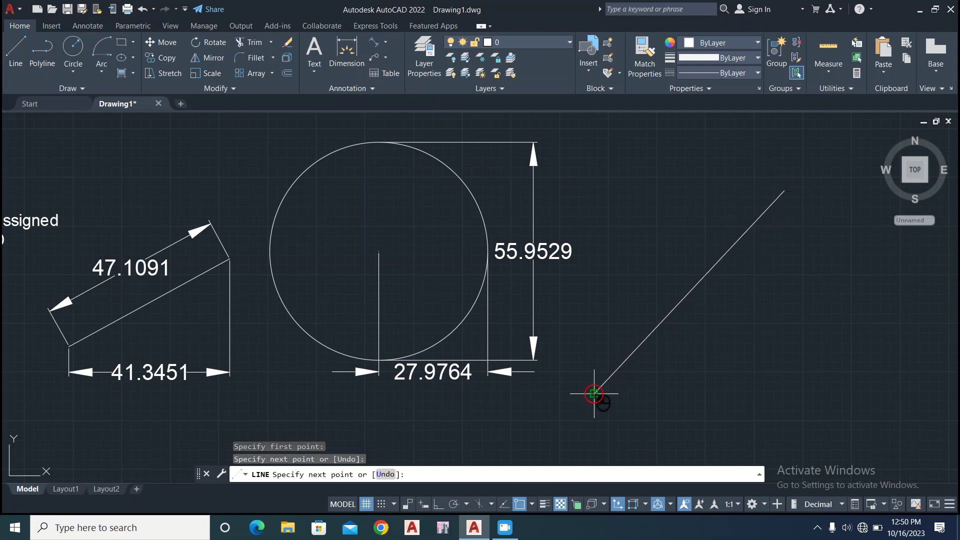
left_click(861, 389)
key("Return")
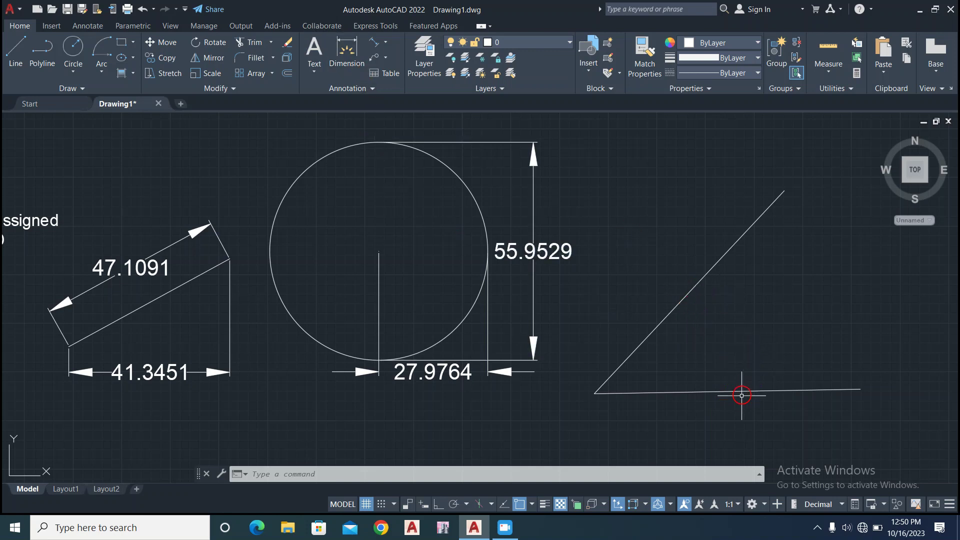
- Add an angular dimension between the two connected lines right of the circle, placing its arc inside the acute angle
left_click(386, 43)
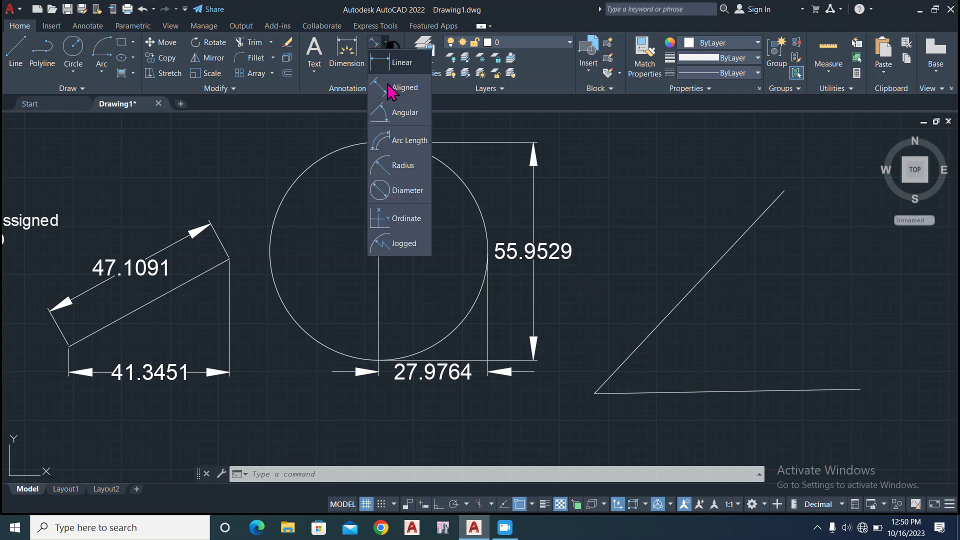
left_click(390, 116)
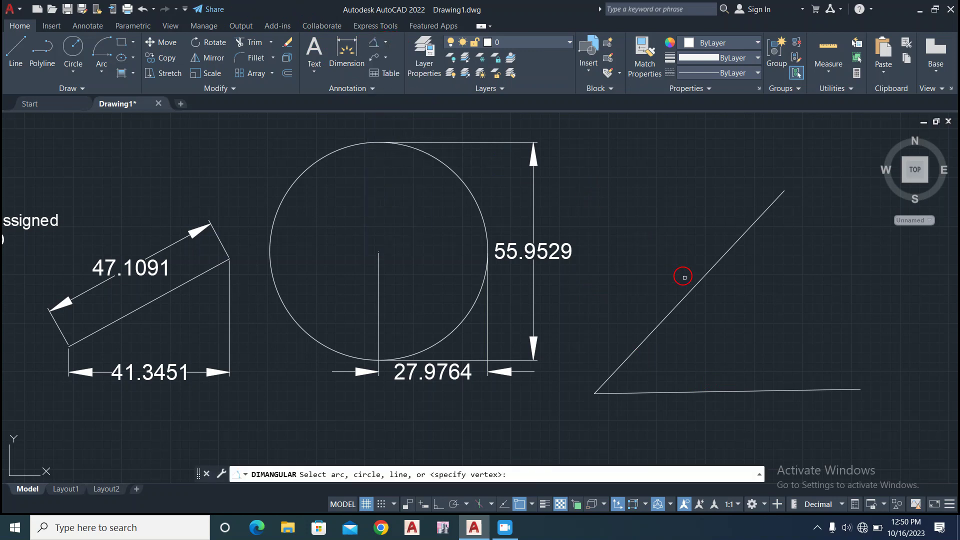
left_click(385, 42)
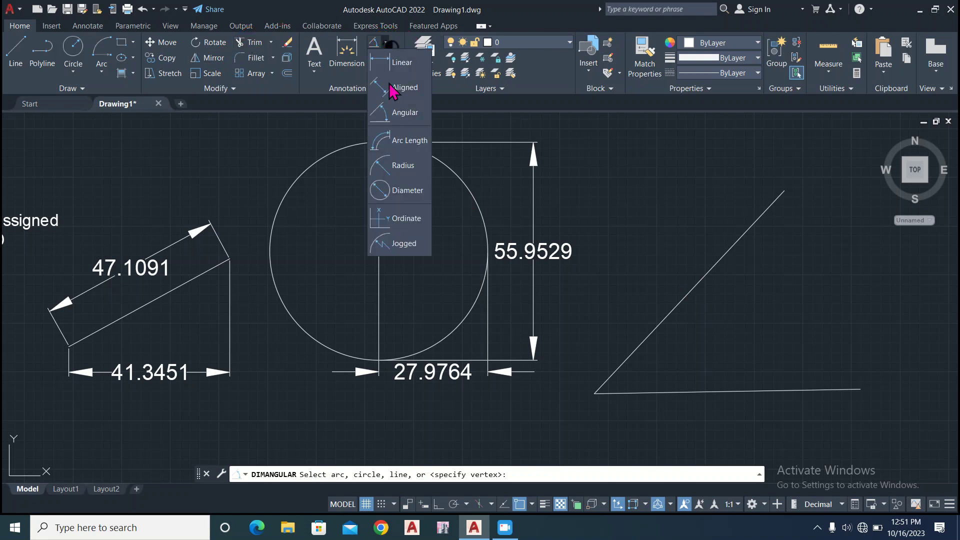
left_click(399, 116)
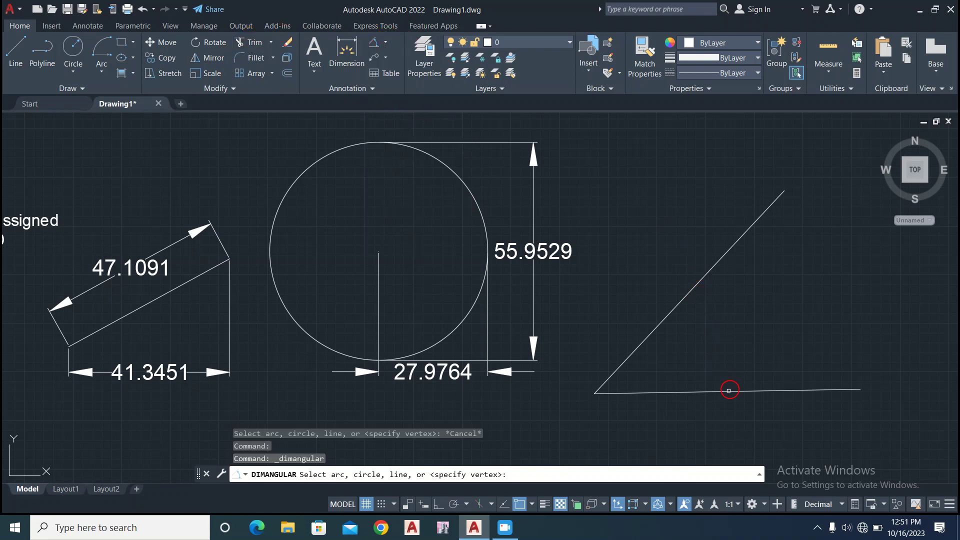
left_click(729, 391)
left_click(687, 299)
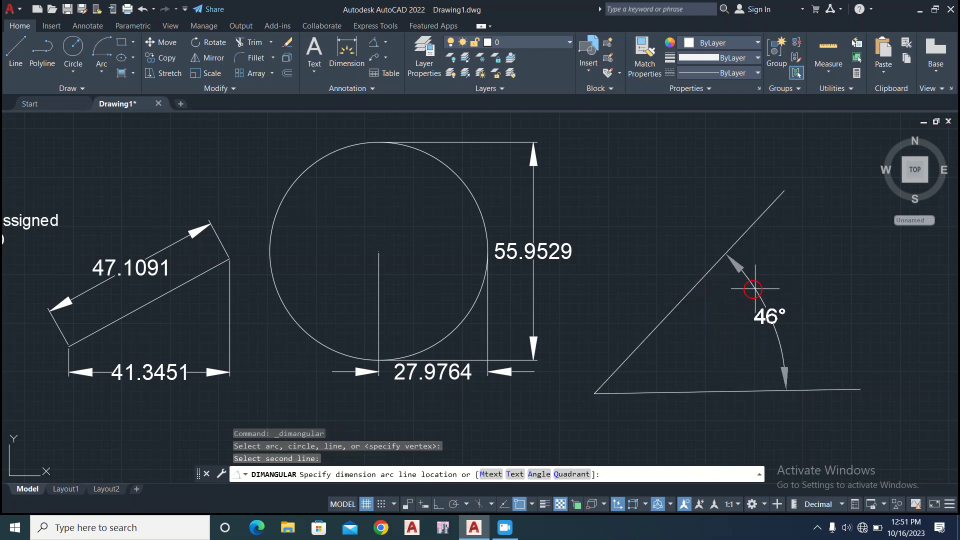
left_click(776, 289)
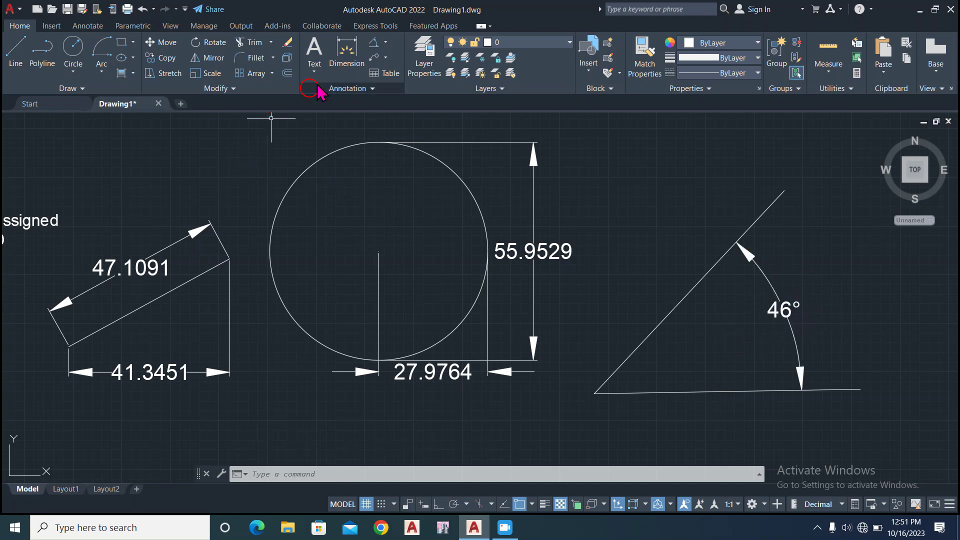
left_click(386, 42)
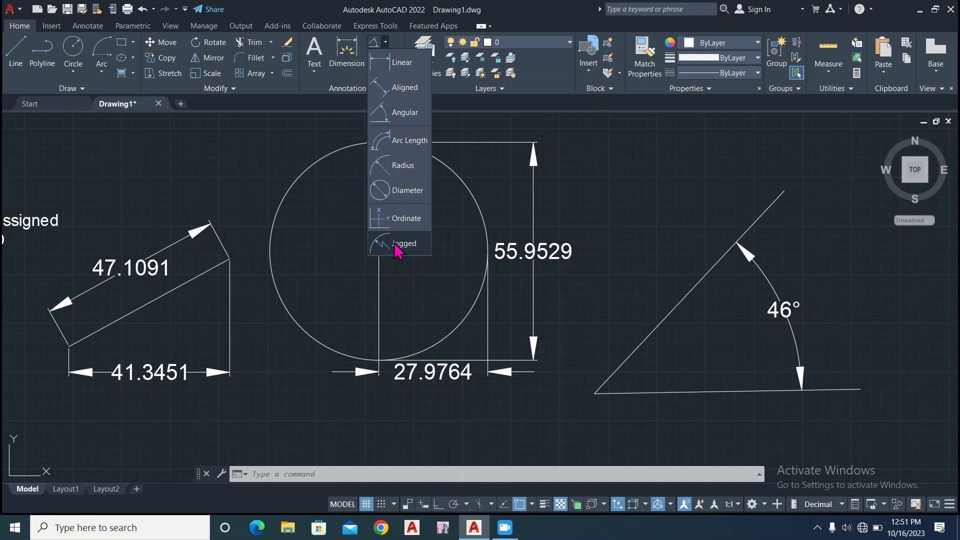
left_click(663, 197)
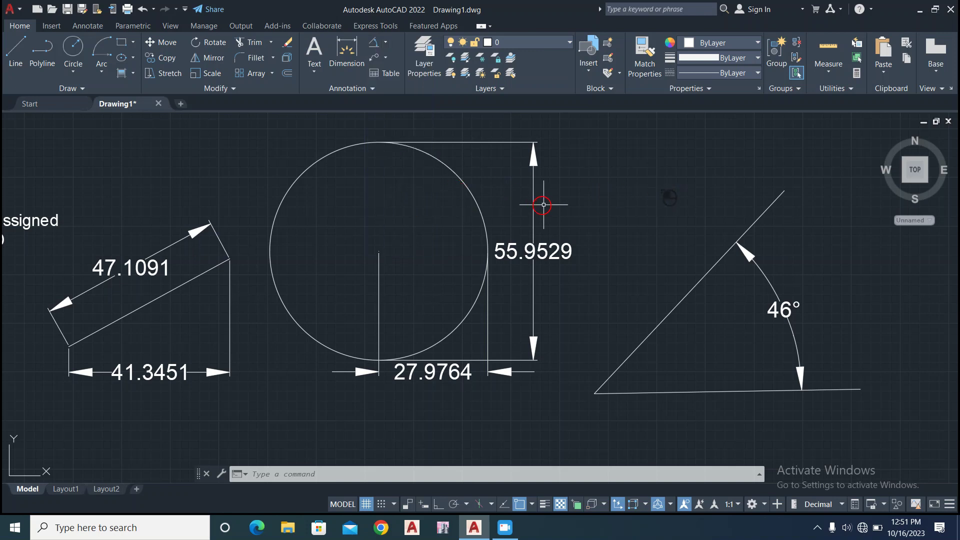
- Add a leader from the circle's upper-right edge to a landing point up and to the right, leaving its text empty
left_click(385, 58)
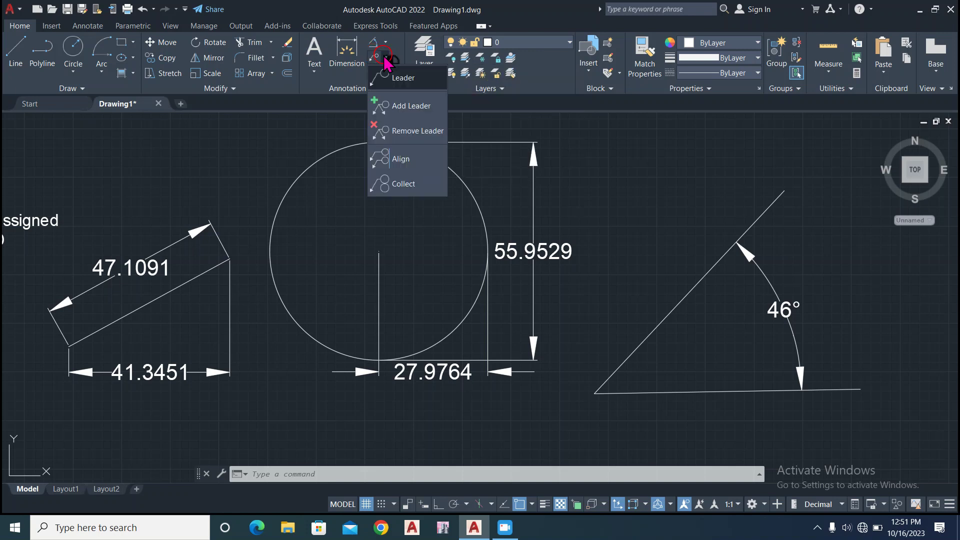
left_click(399, 78)
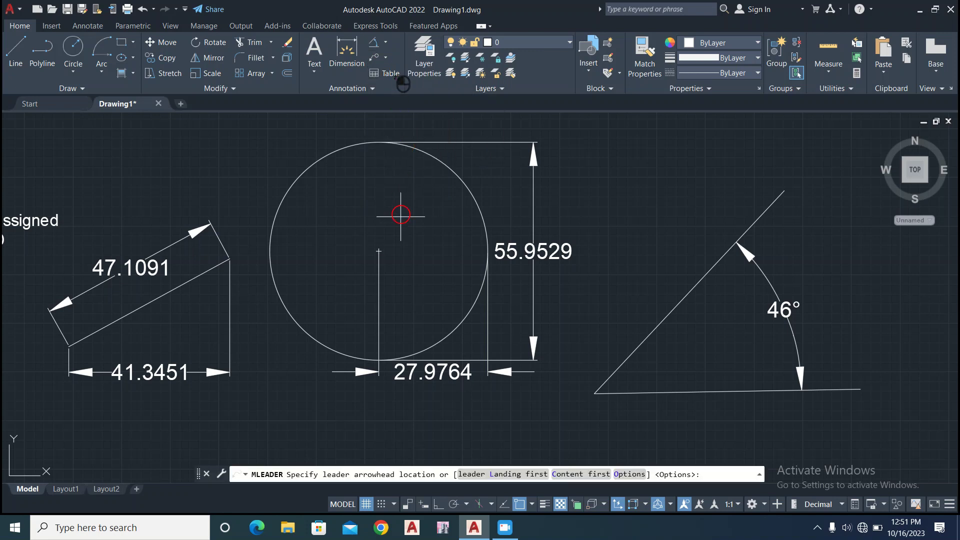
left_click(468, 188)
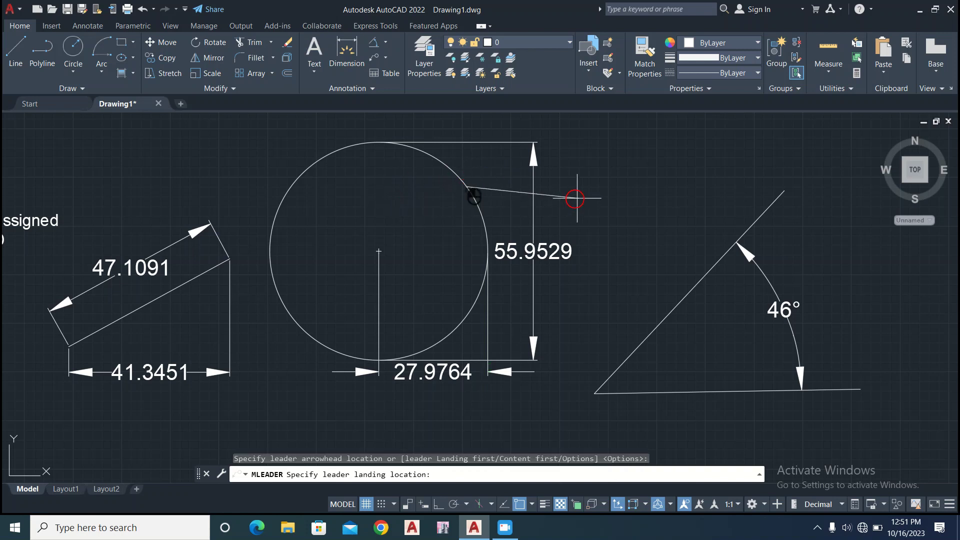
left_click(626, 139)
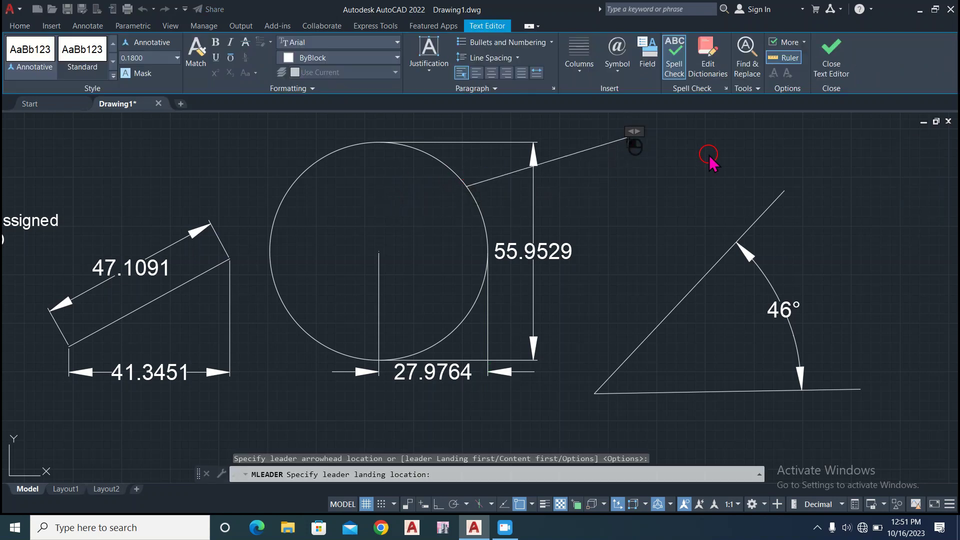
left_click(582, 152)
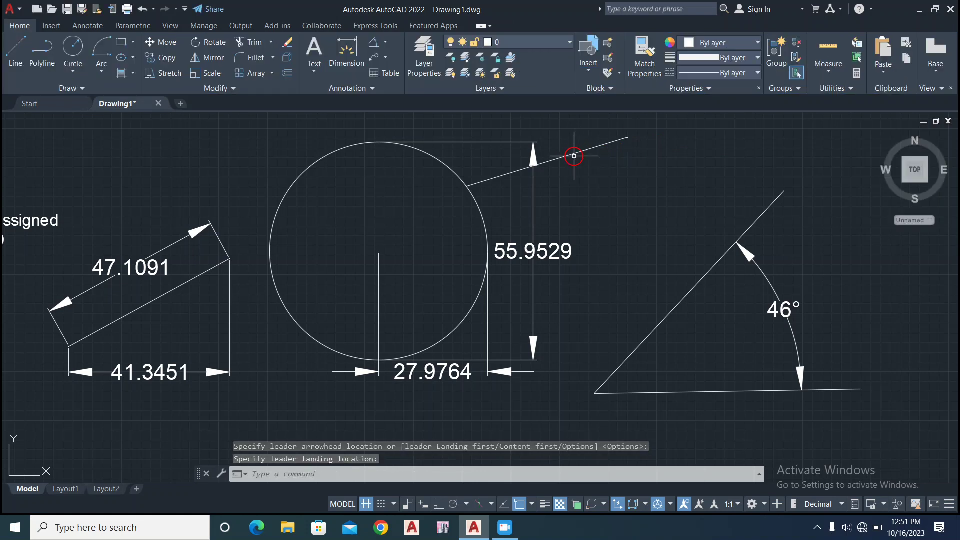
- Try a horizontal dimension from the leader's landing end to a point just right of it, placed below
left_click(575, 155)
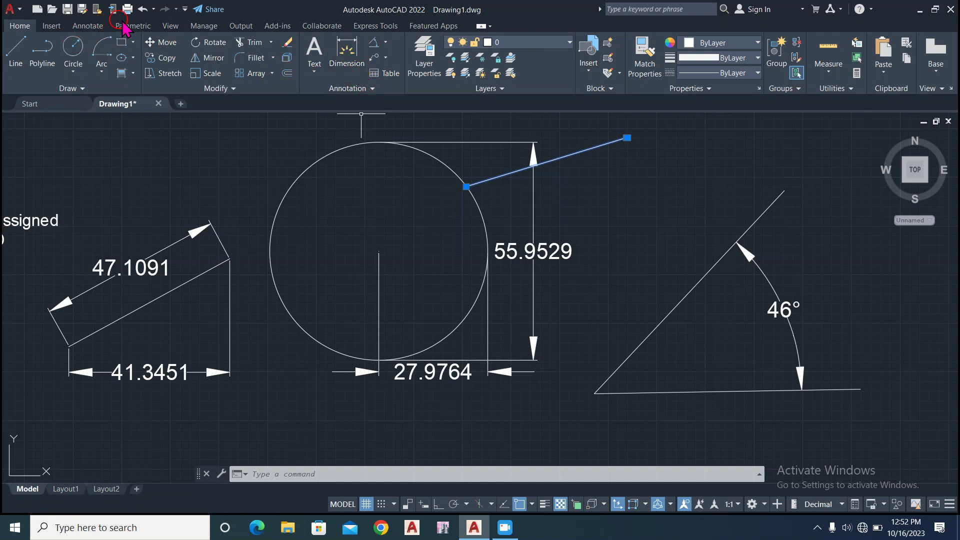
left_click(342, 61)
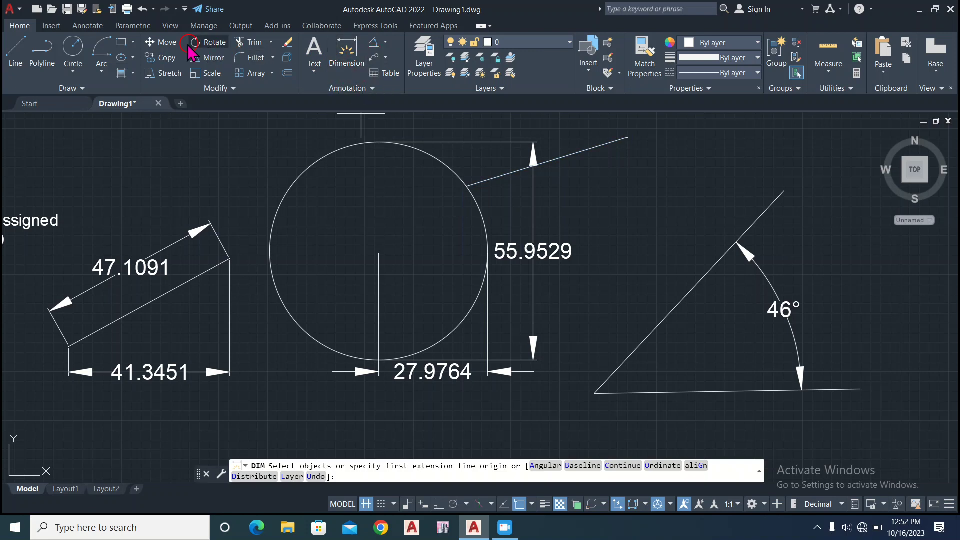
left_click(87, 26)
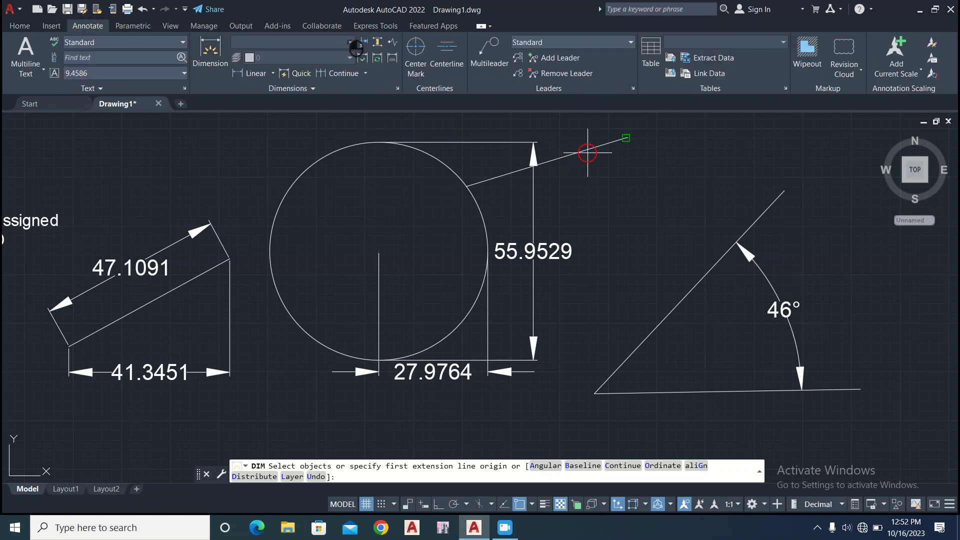
left_click(610, 153)
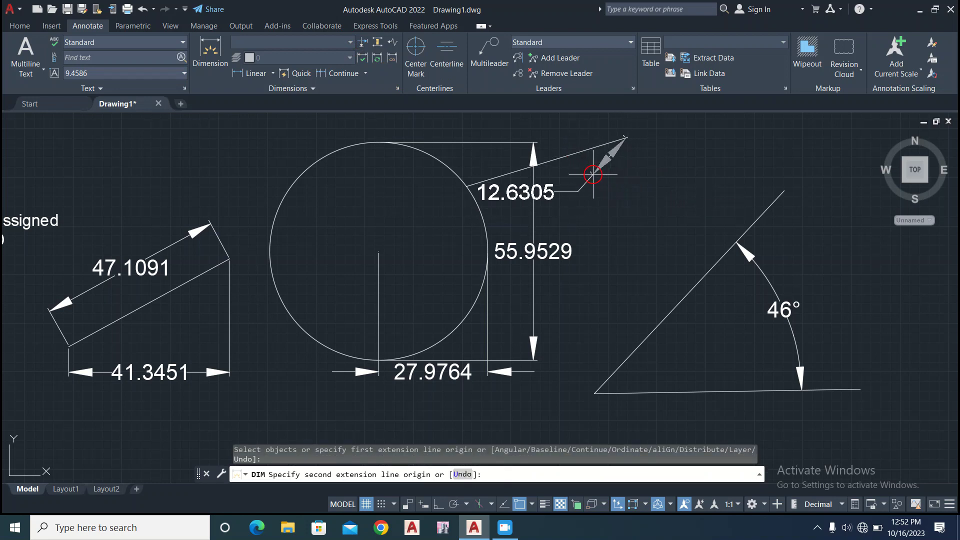
left_click(643, 142)
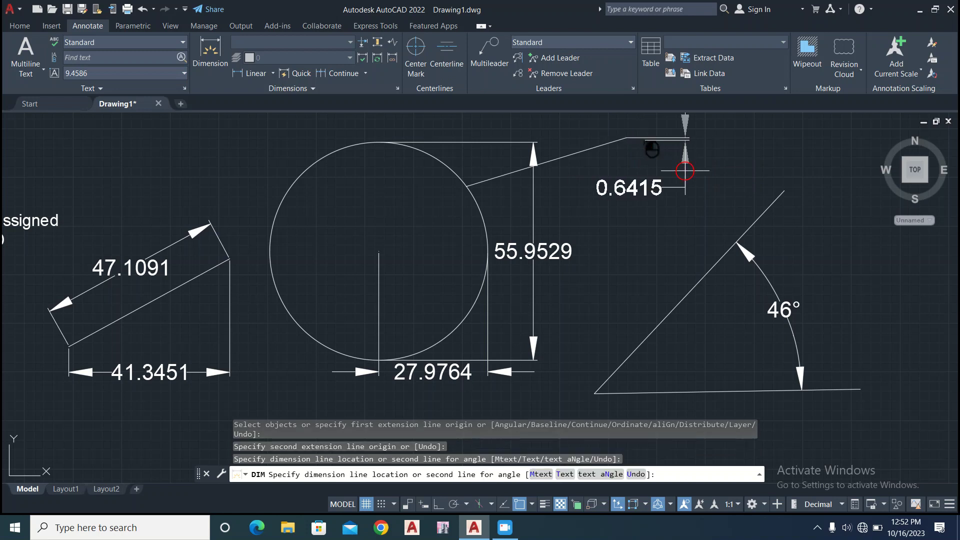
left_click(686, 185)
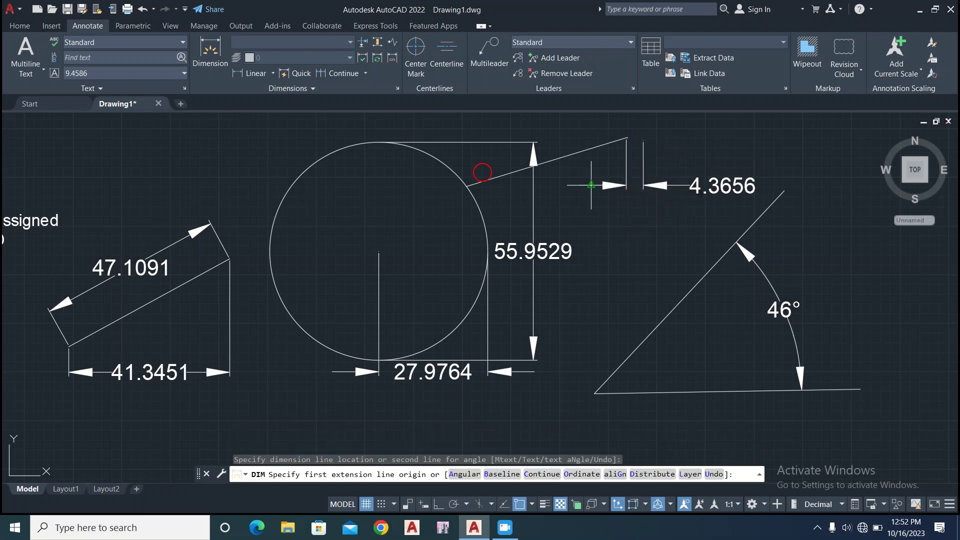
left_click(660, 159)
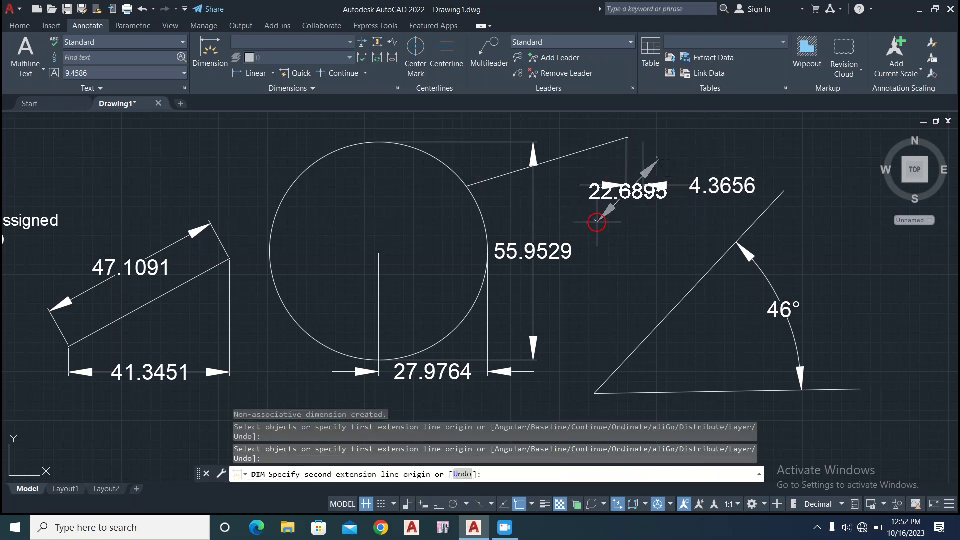
key("Escape")
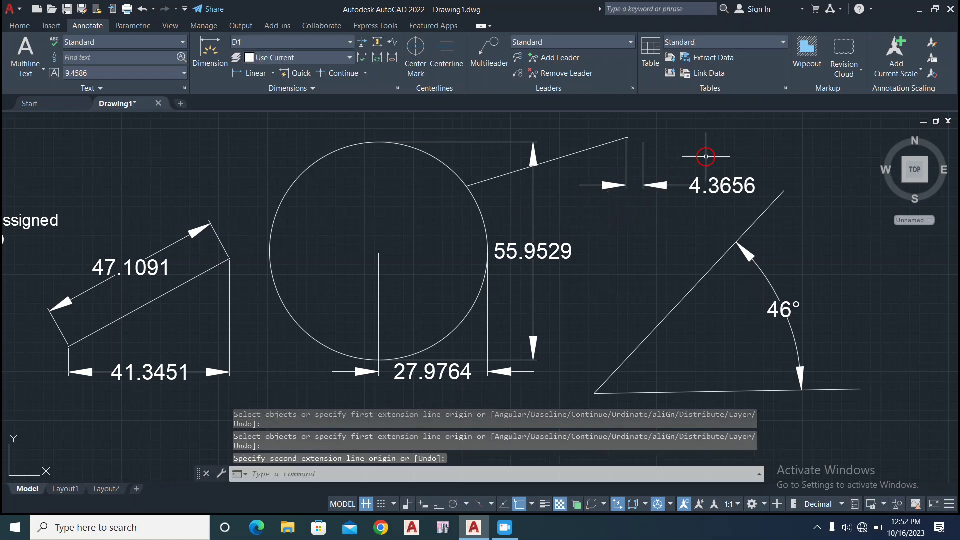
- Delete the small horizontal dimension beside the leader's landing end
left_click(693, 141)
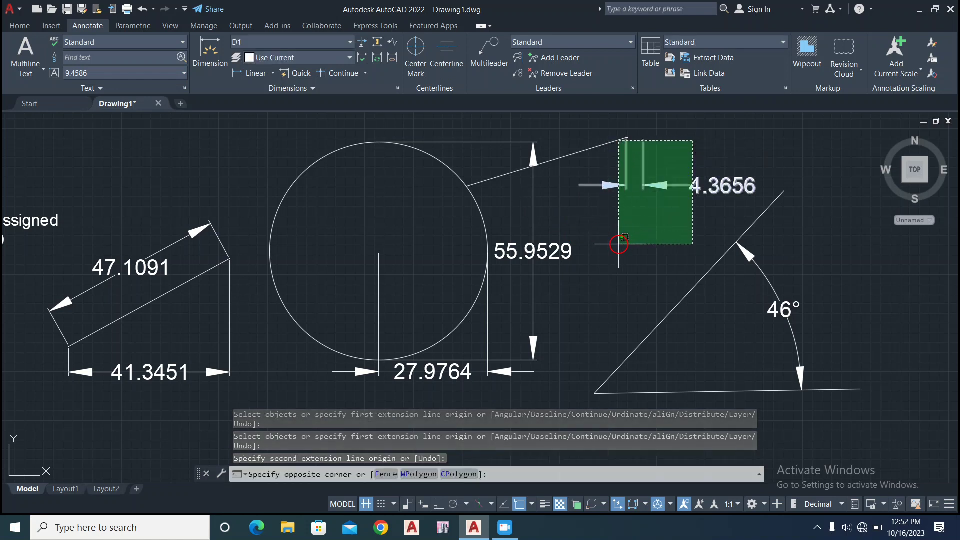
left_click(624, 250)
key("Delete")
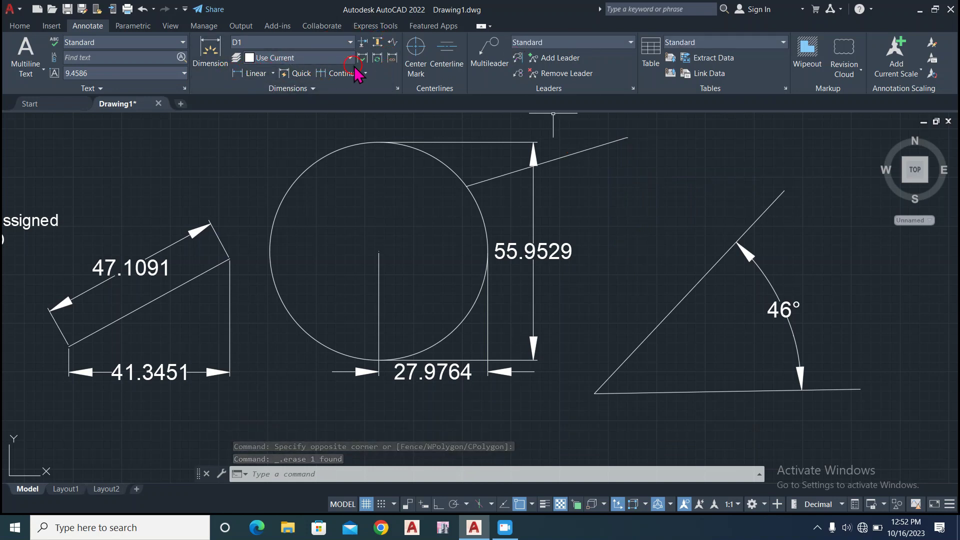
- Add a short second leader from the first leader's landing end down and to the right, leaving its text empty
left_click(18, 26)
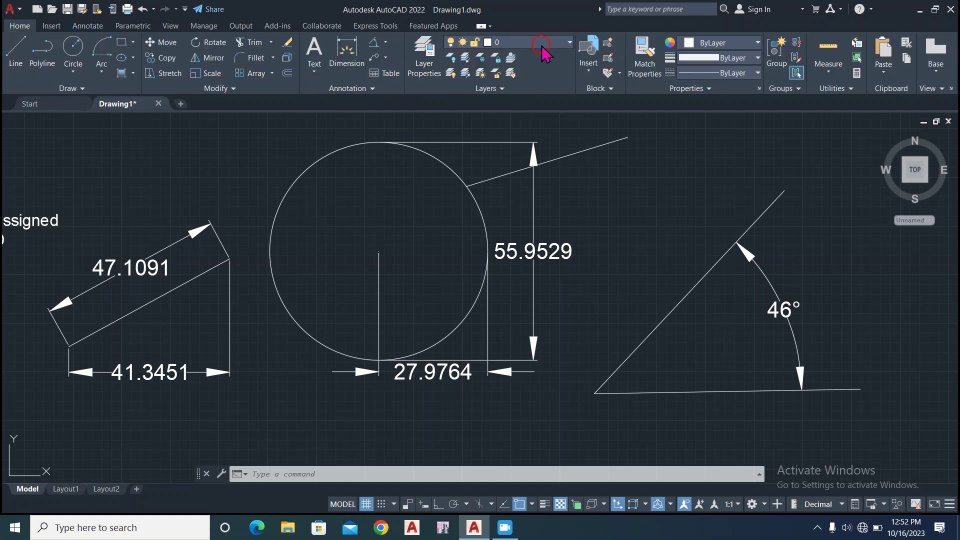
left_click(385, 56)
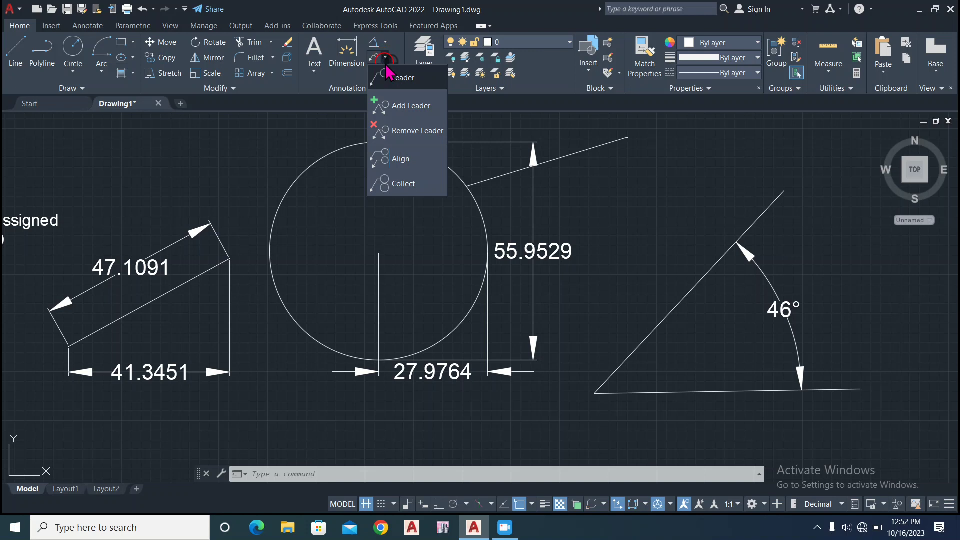
left_click(400, 80)
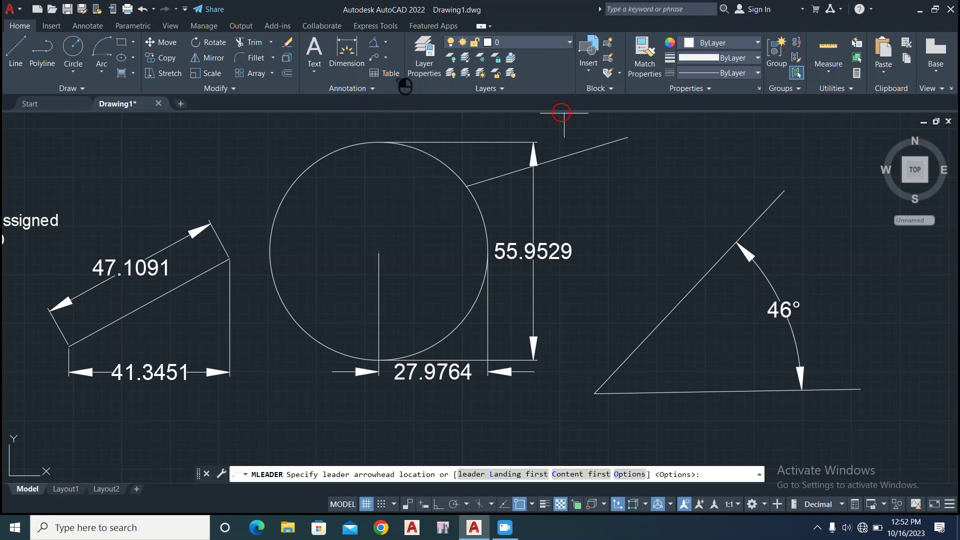
left_click(592, 145)
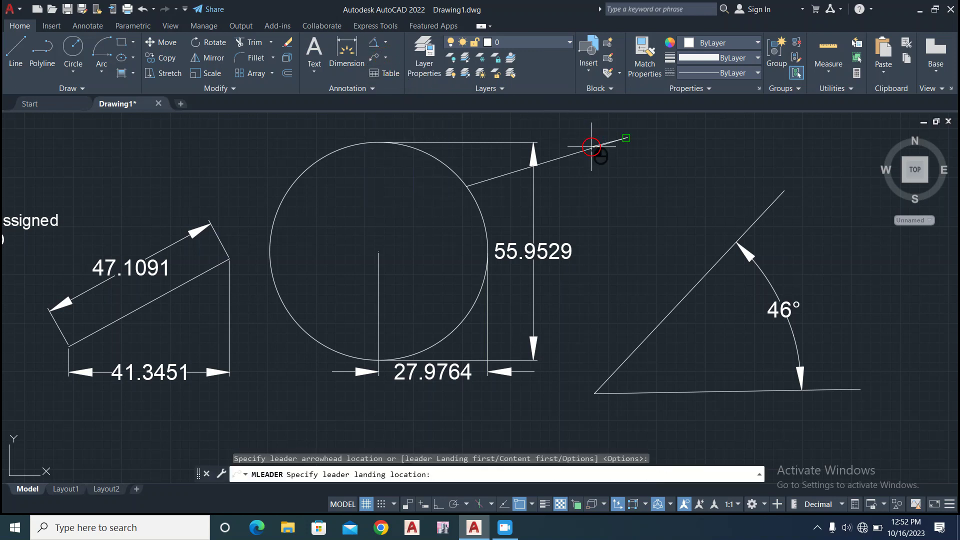
left_click(641, 169)
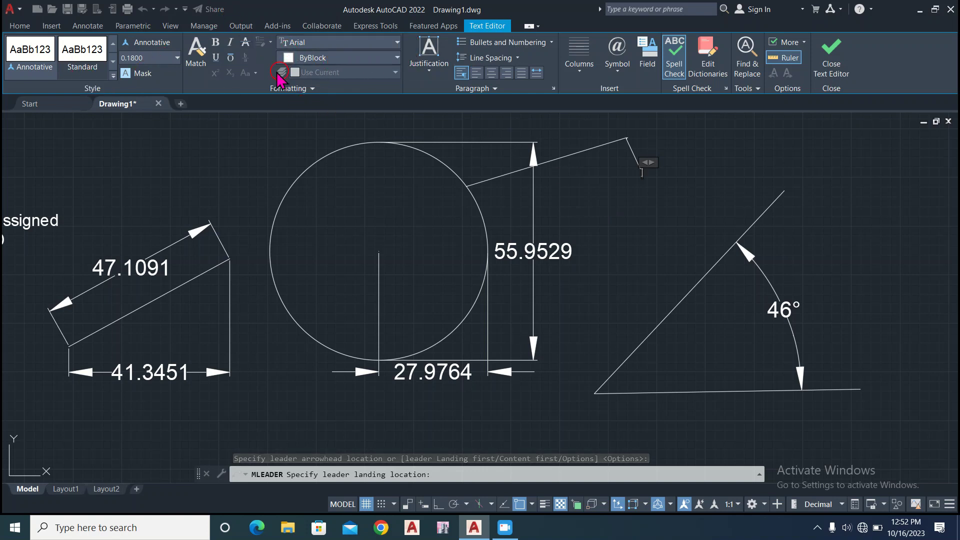
left_click(19, 26)
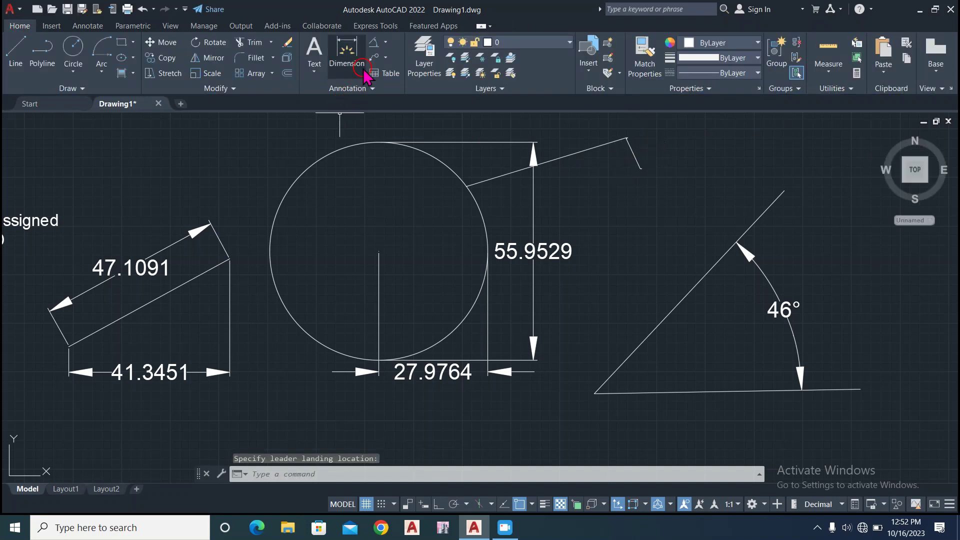
- Try to remove a leader beside the circle with Remove Leader, selecting both leaders with a crossing window
left_click(371, 52)
left_click(376, 55)
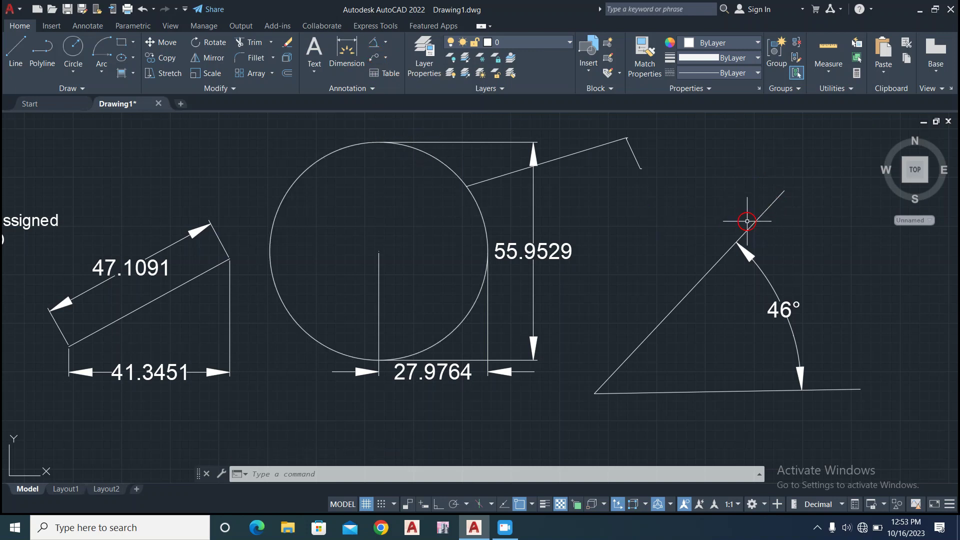
left_click(388, 55)
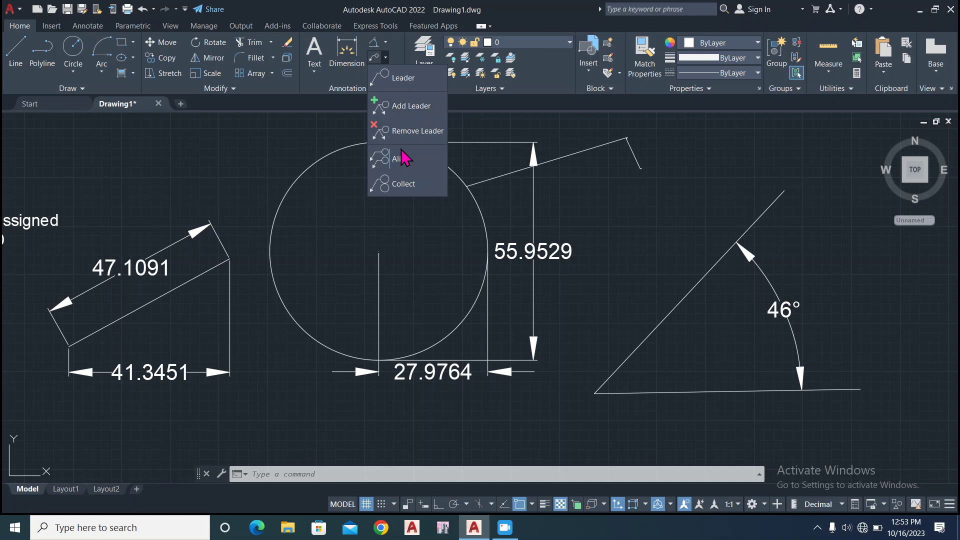
left_click(411, 133)
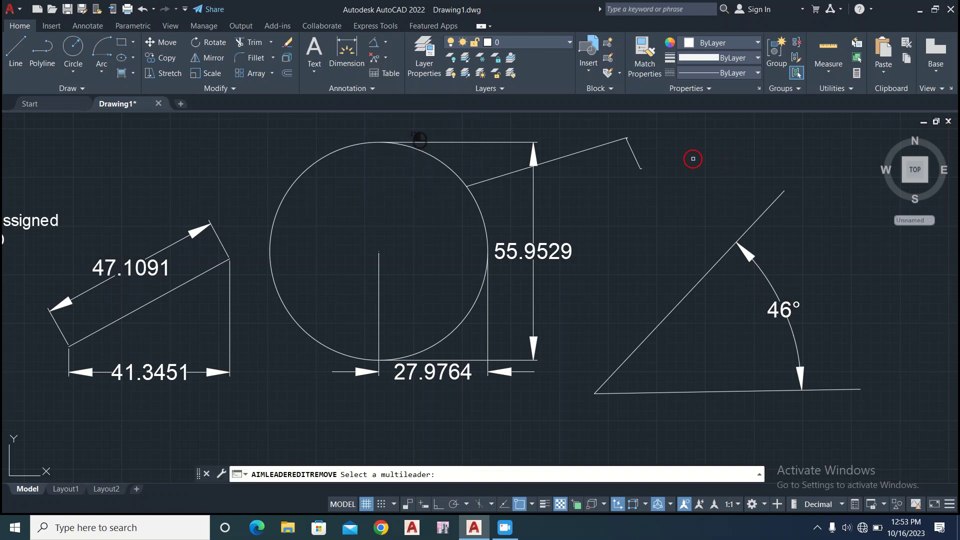
left_click(674, 132)
left_click(567, 171)
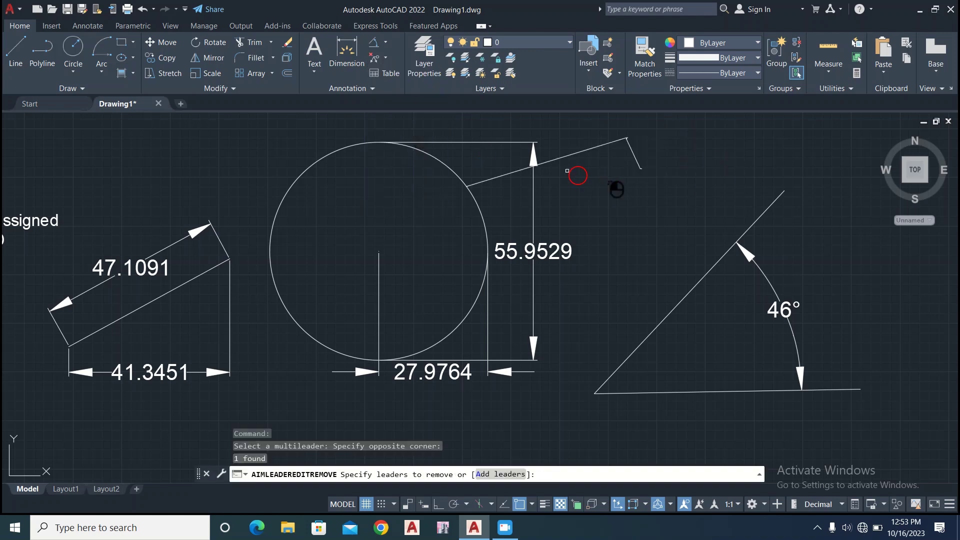
left_click(375, 59)
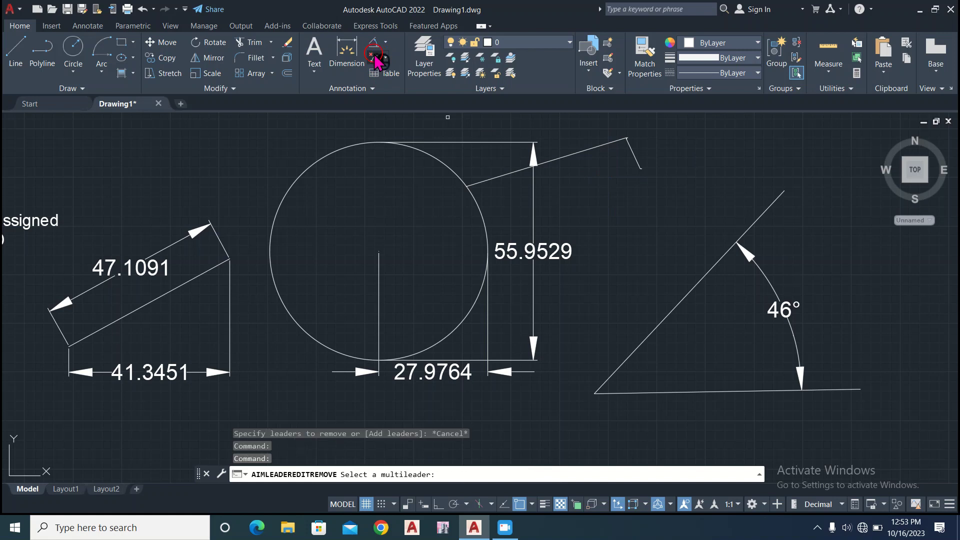
left_click(386, 58)
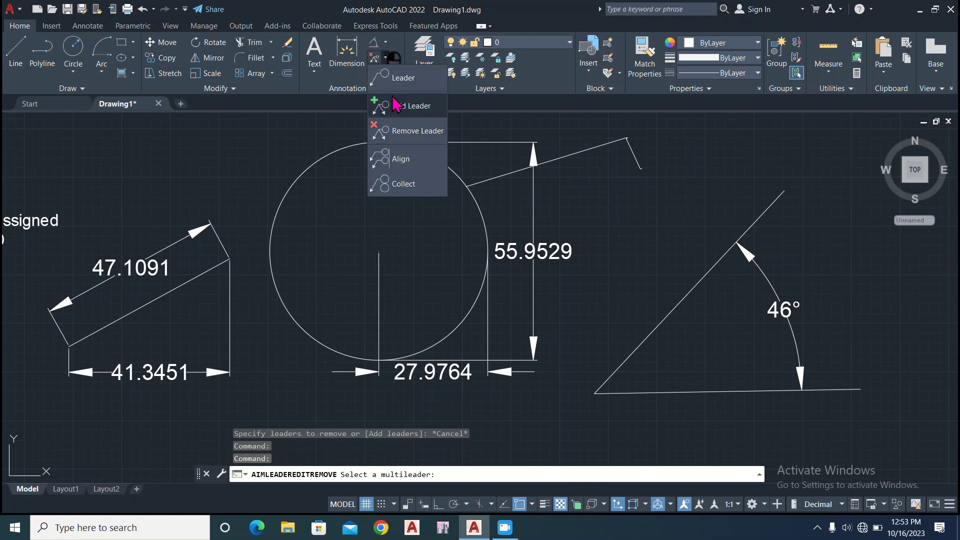
left_click(398, 127)
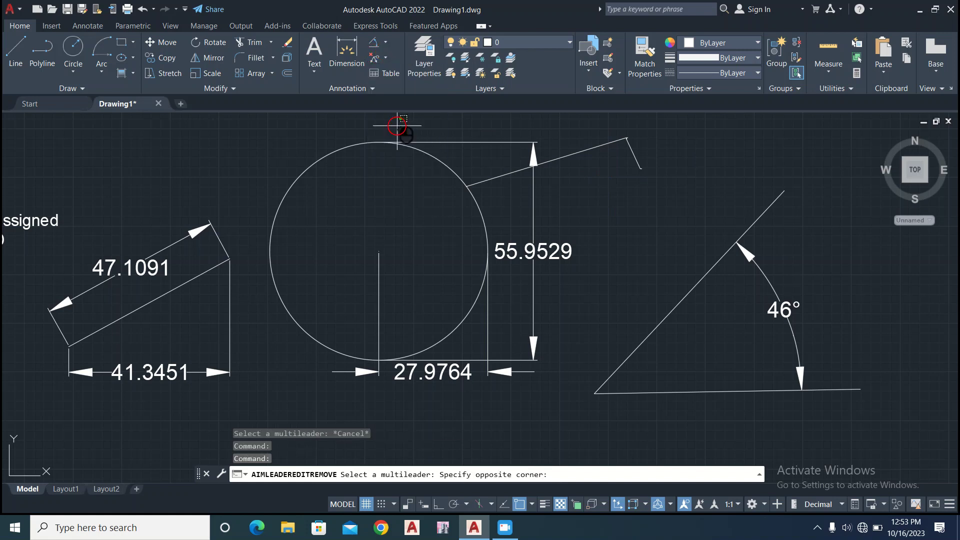
left_click(386, 58)
left_click(386, 111)
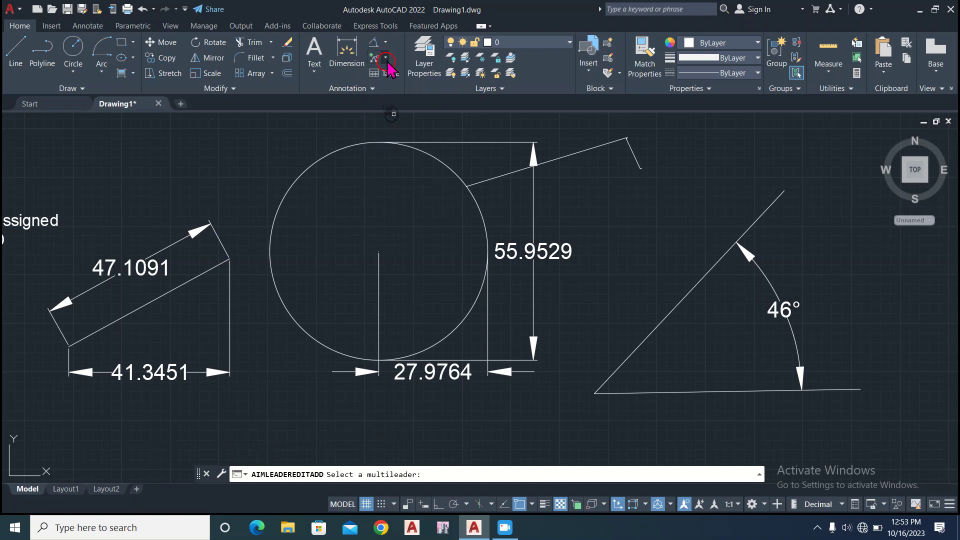
left_click(389, 56)
left_click(393, 128)
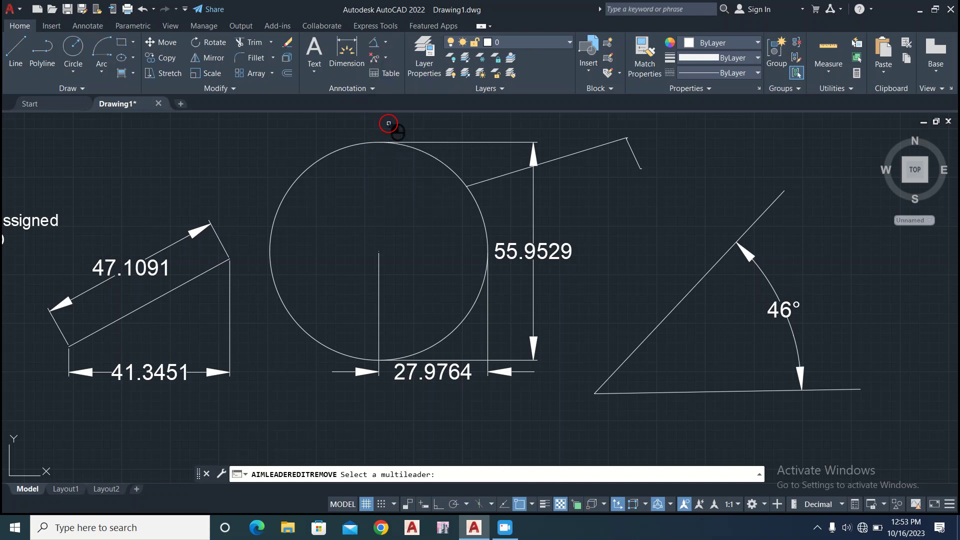
- Try again to remove the short second leader with Remove Leader
left_click(374, 59)
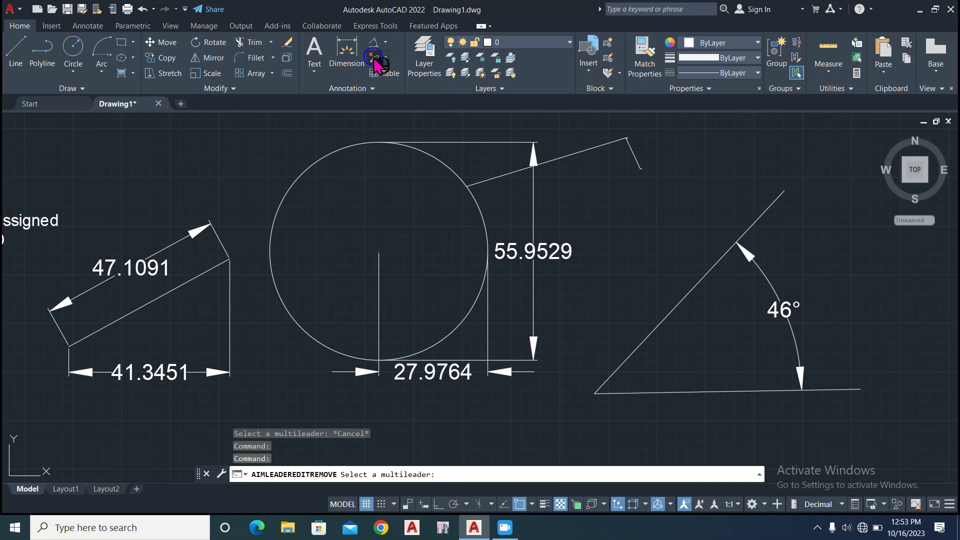
left_click(675, 117)
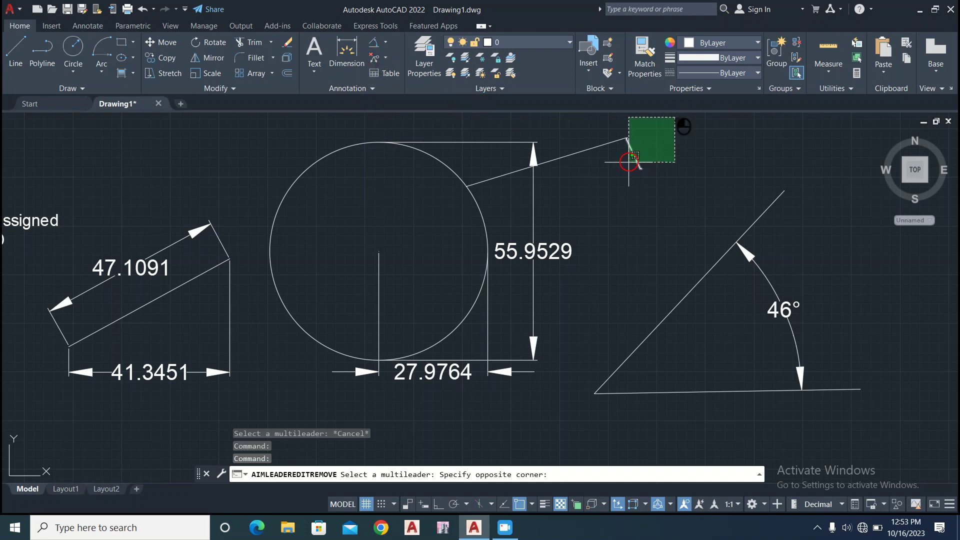
left_click(608, 171)
left_click(650, 124)
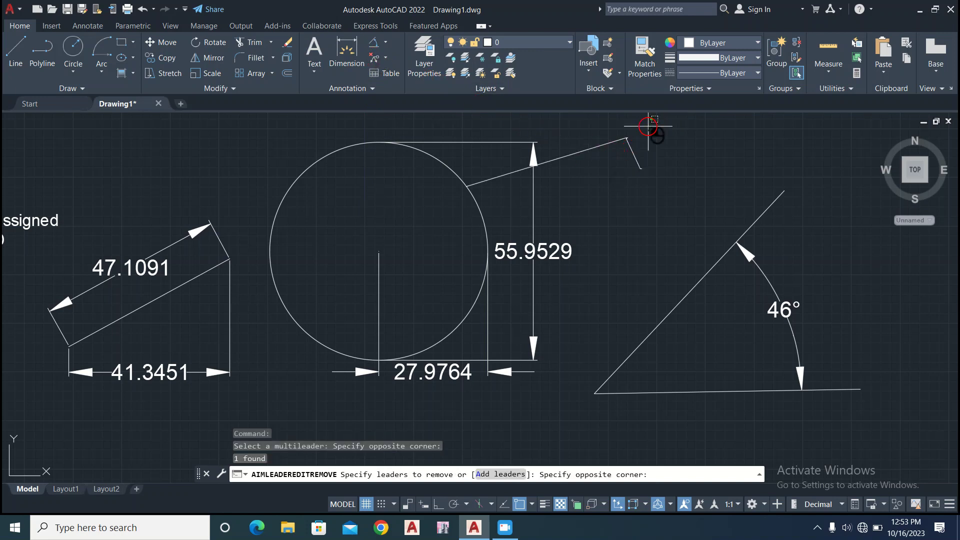
key("Escape")
key("Escape")
- Preselect both leaders and try once more to remove them with Remove Leader
left_click(649, 127)
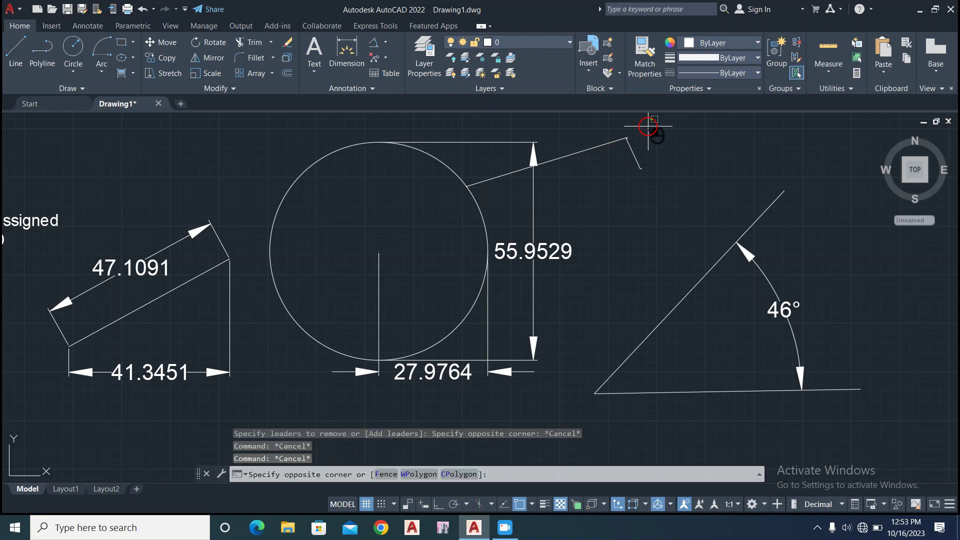
left_click(615, 170)
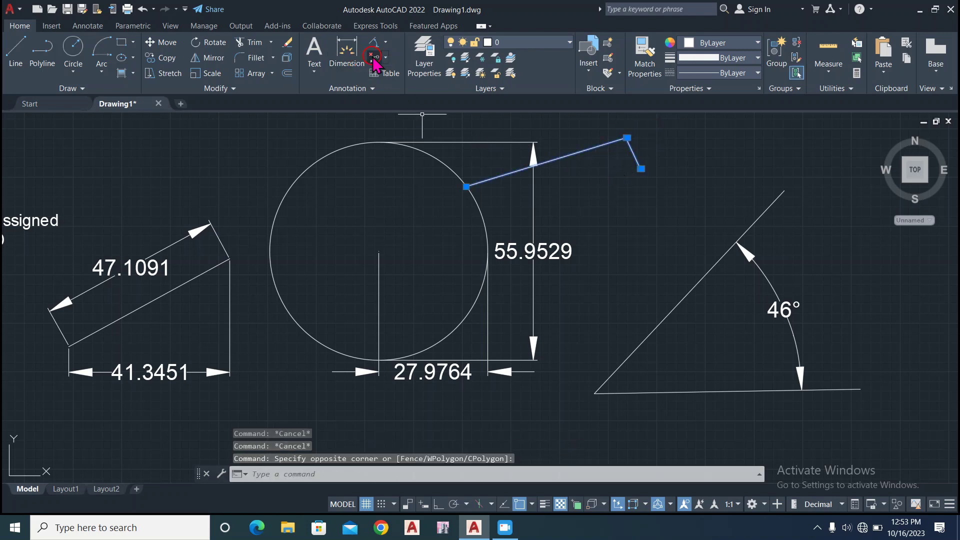
left_click(373, 57)
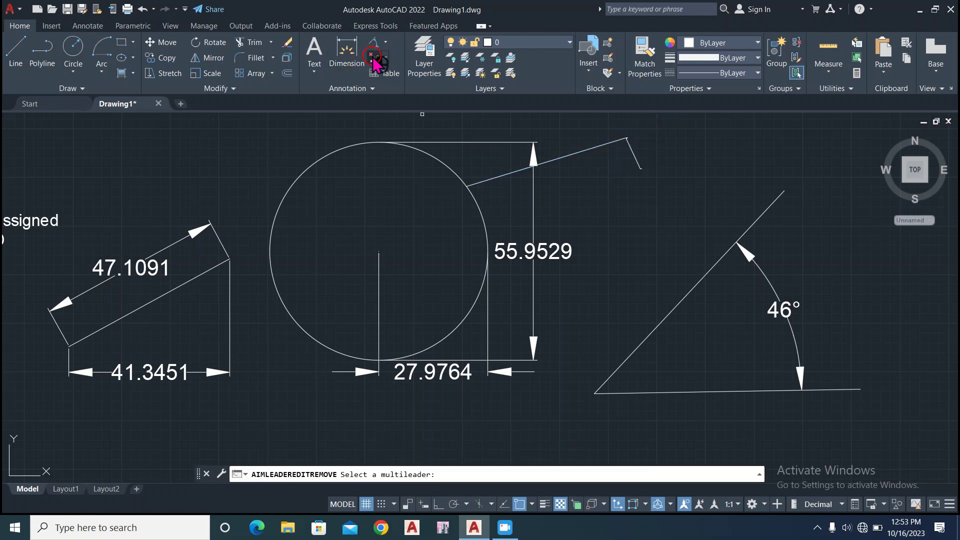
left_click(649, 140)
left_click(565, 182)
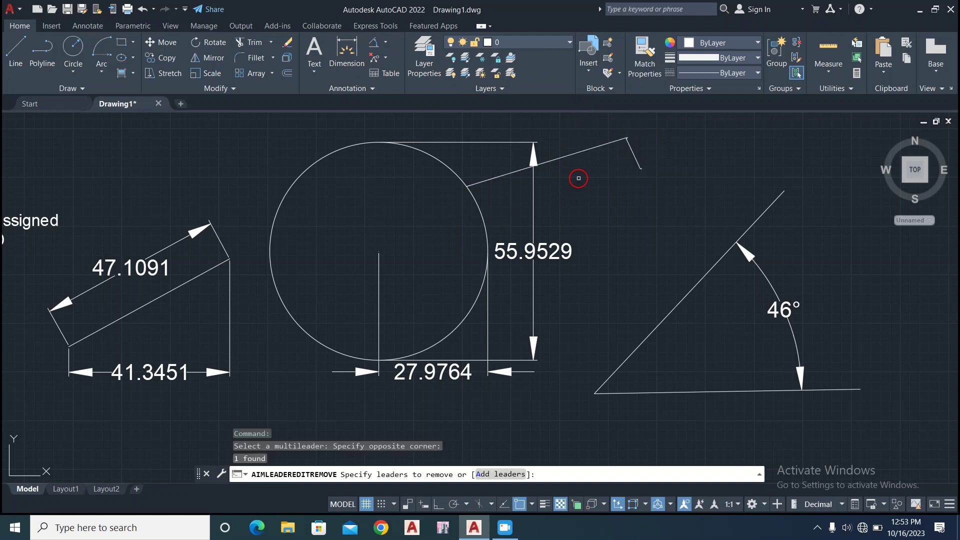
key("Escape")
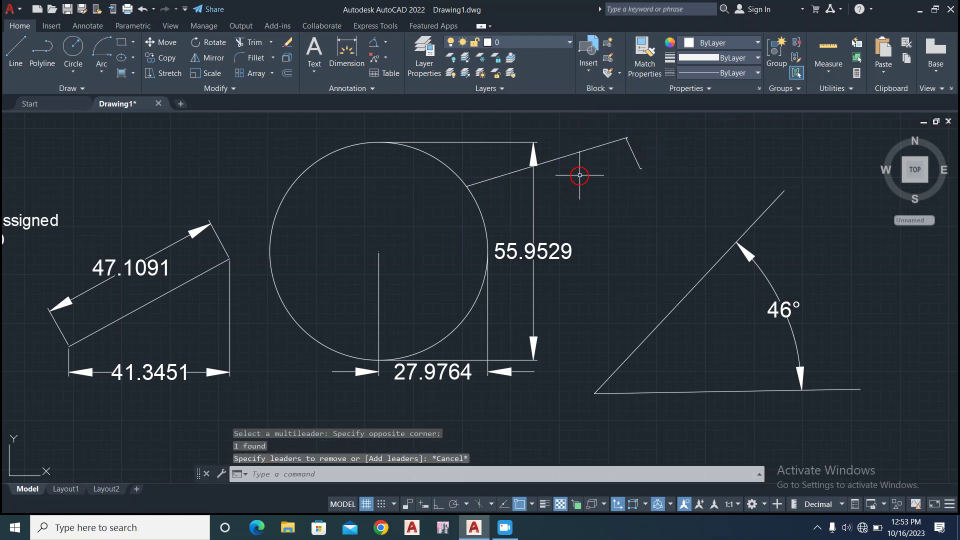
- Delete both leaders to the upper right of the circle
left_click(641, 138)
left_click(580, 186)
key("Delete")
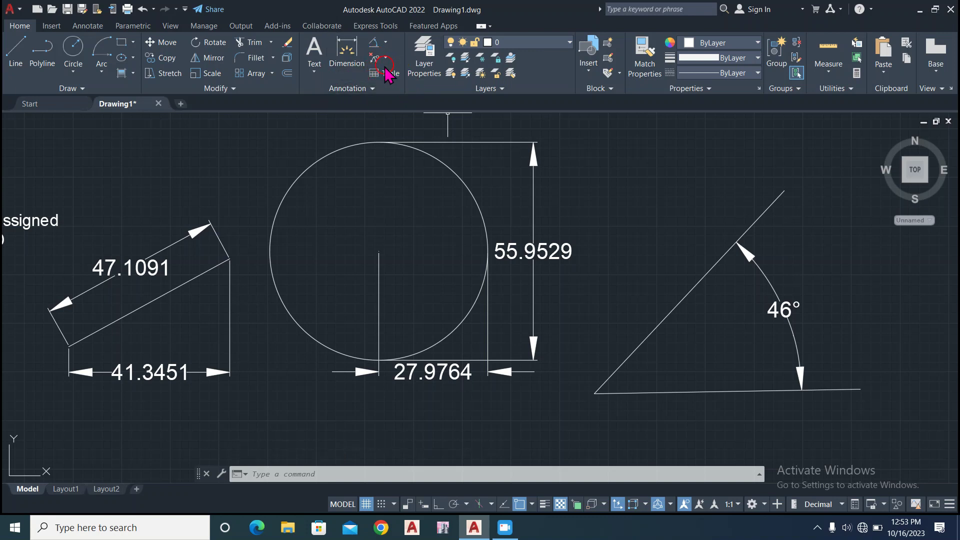
- Delete the circle, the inclined line, the angle's two lines and all their dimensions
left_click(860, 123)
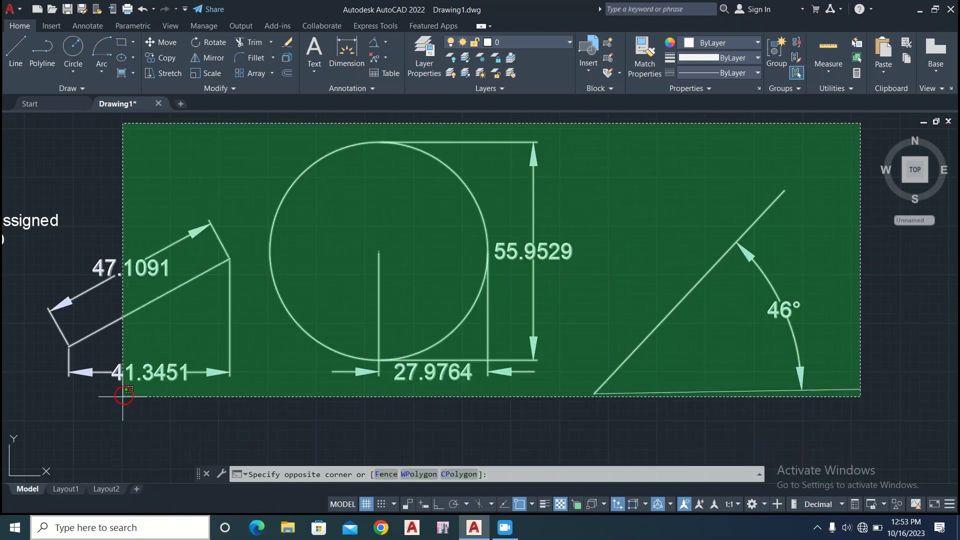
left_click(91, 420)
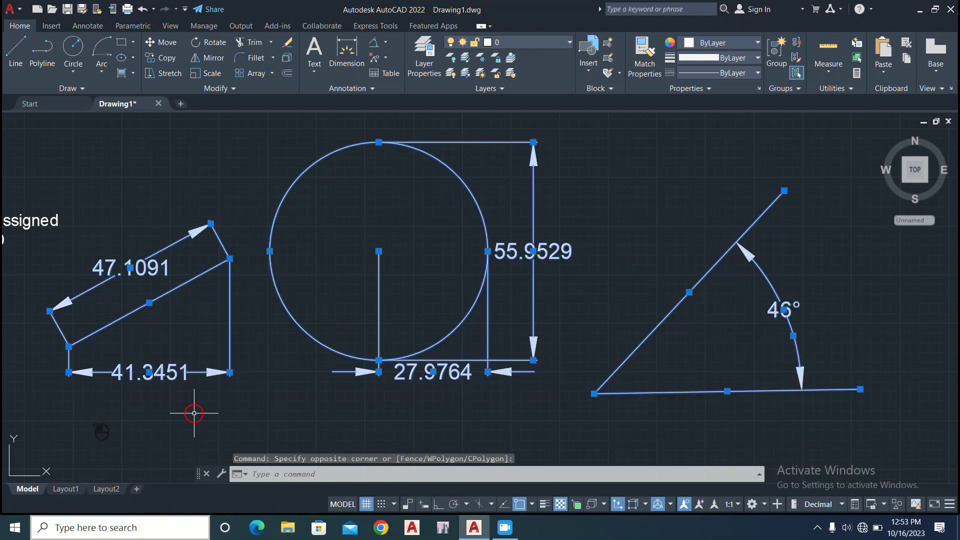
key("Delete")
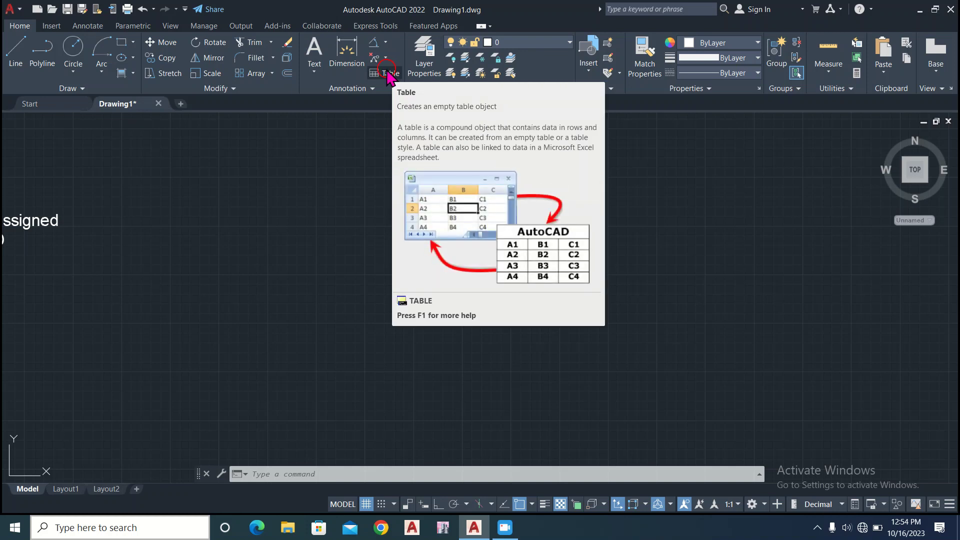
- Insert an empty Standard table with 6 columns and 8 data rows in the cleared area right of the text
left_click(390, 75)
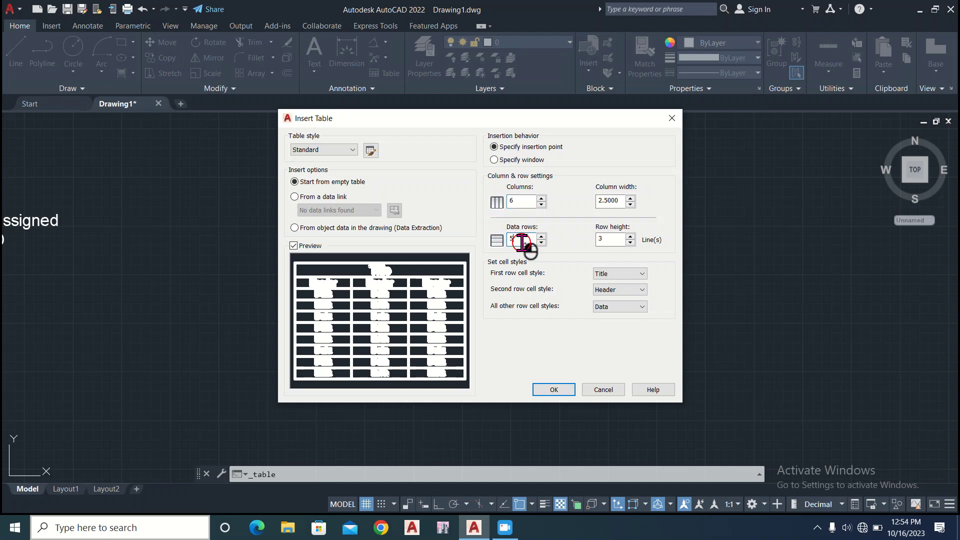
type("8")
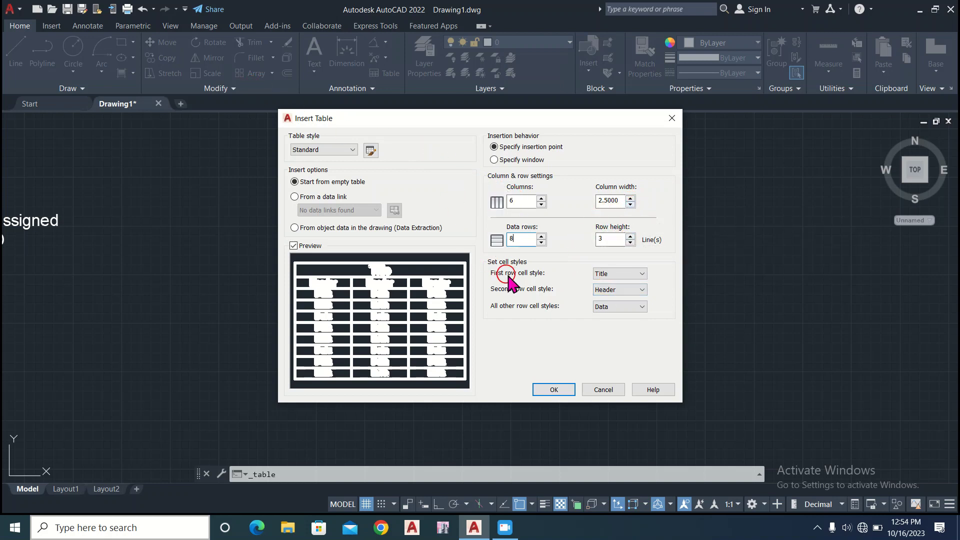
left_click(552, 389)
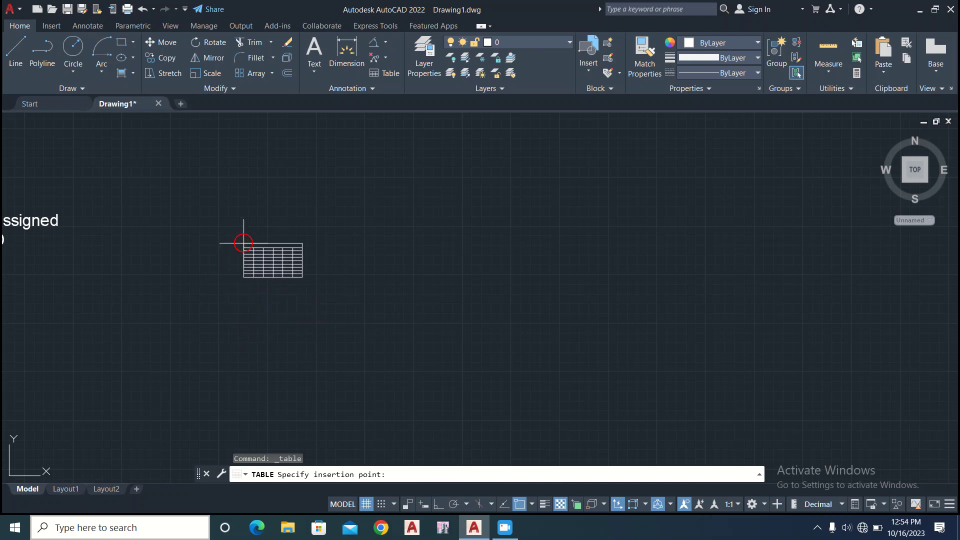
left_click(241, 260)
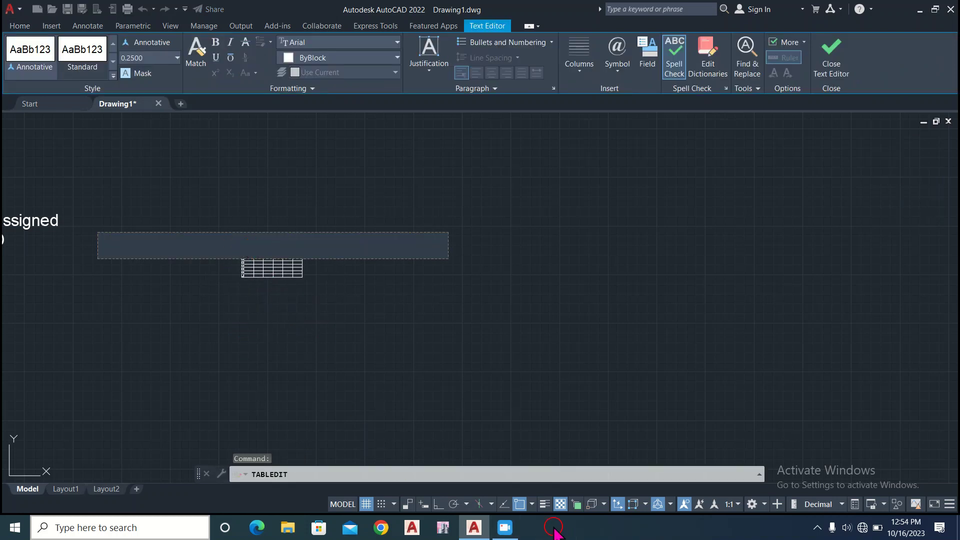
- Enter Table 1 as the table's title and finish the text edit
left_click(502, 527)
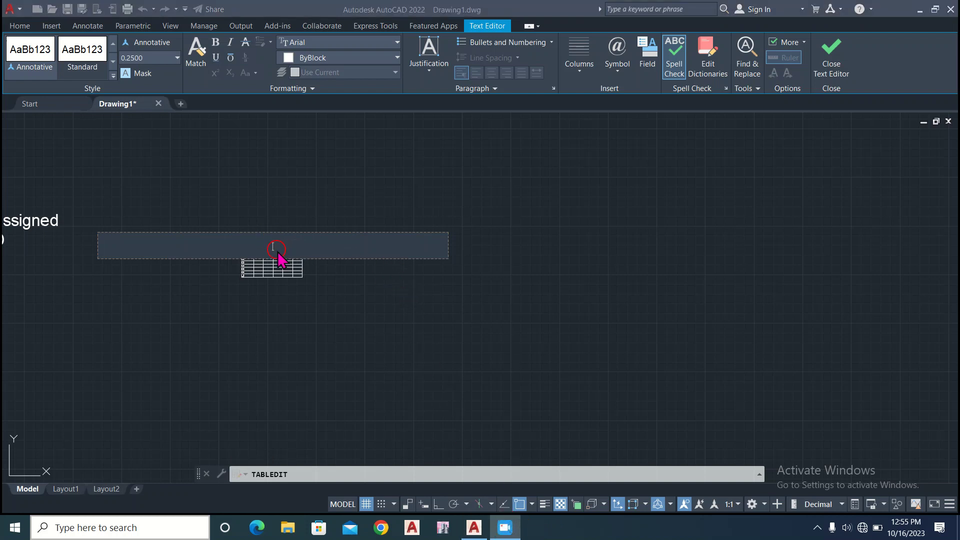
left_click(281, 248)
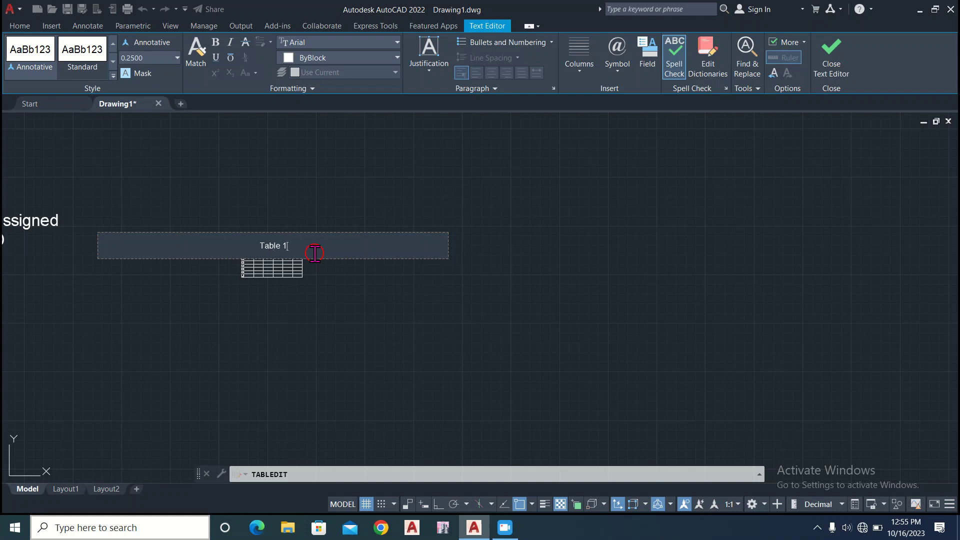
left_click(436, 369)
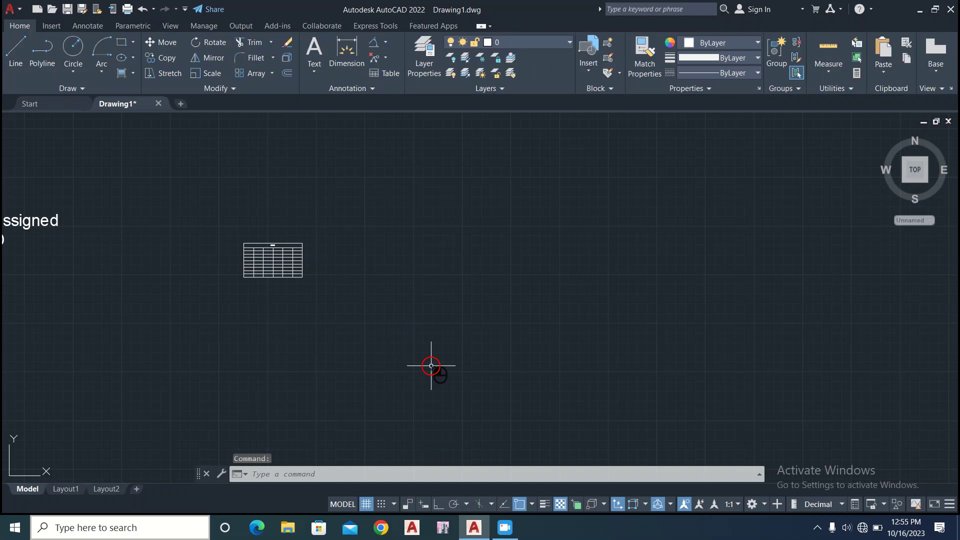
- Examine the table's grid up close, selecting and clearing individual cells across its rows and columns
scroll(272, 254, "up", 8)
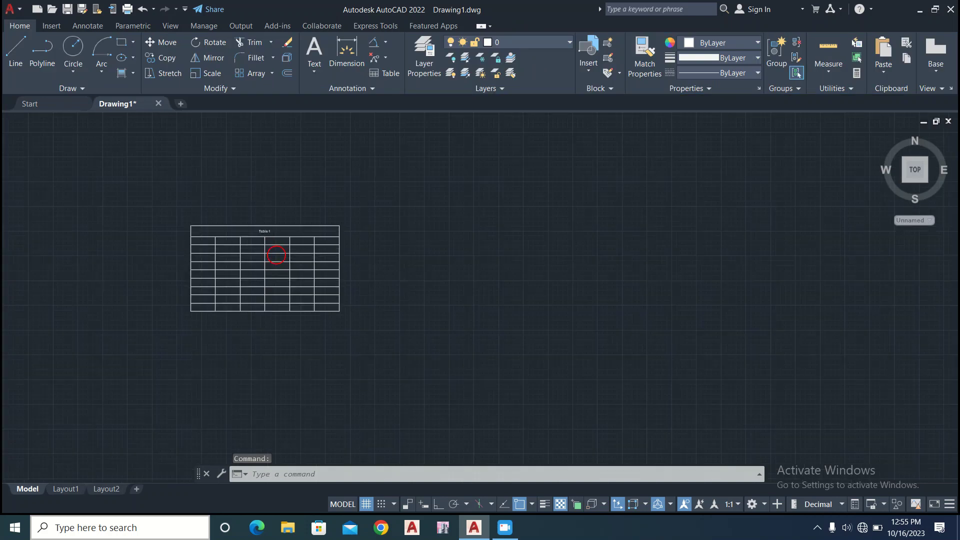
scroll(250, 242, "down", 3)
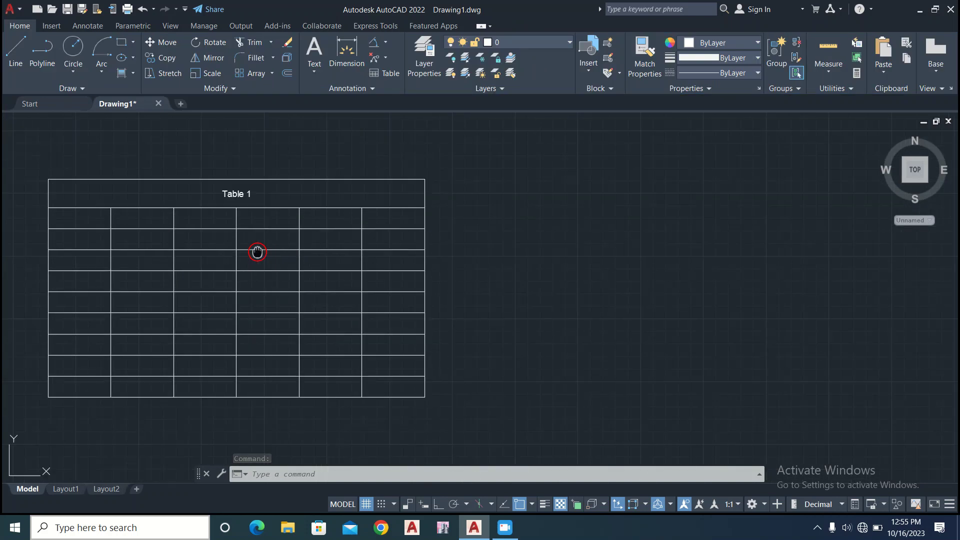
mouse_move(257, 252)
middle_mouse_down()
mouse_move(459, 294)
mouse_move(446, 287)
middle_mouse_up()
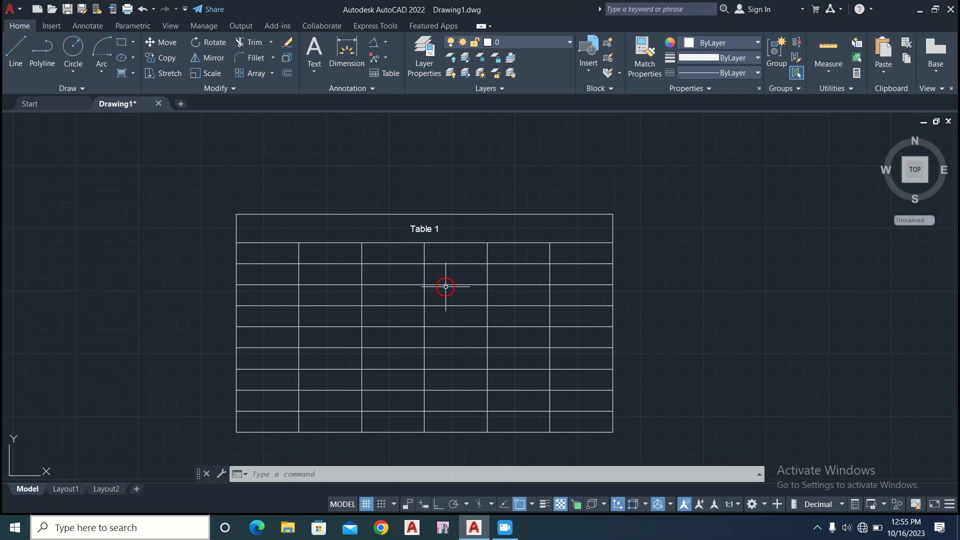
left_click(445, 285)
key("Escape")
left_click(256, 260)
key("Escape")
left_click(564, 401)
key("Escape")
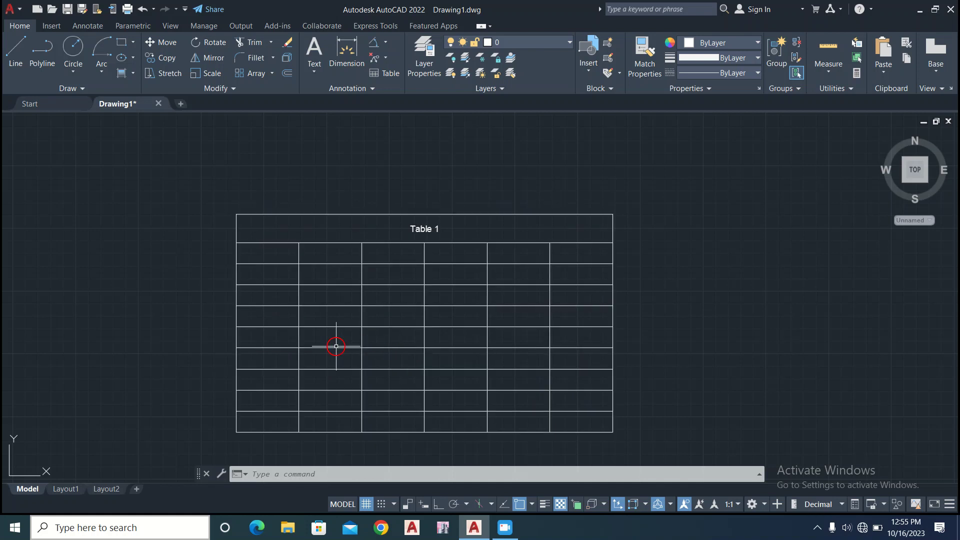
left_click(275, 356)
key("Escape")
left_click(411, 376)
key("Escape")
left_click(575, 353)
key("Escape")
left_click(603, 304)
key("Escape")
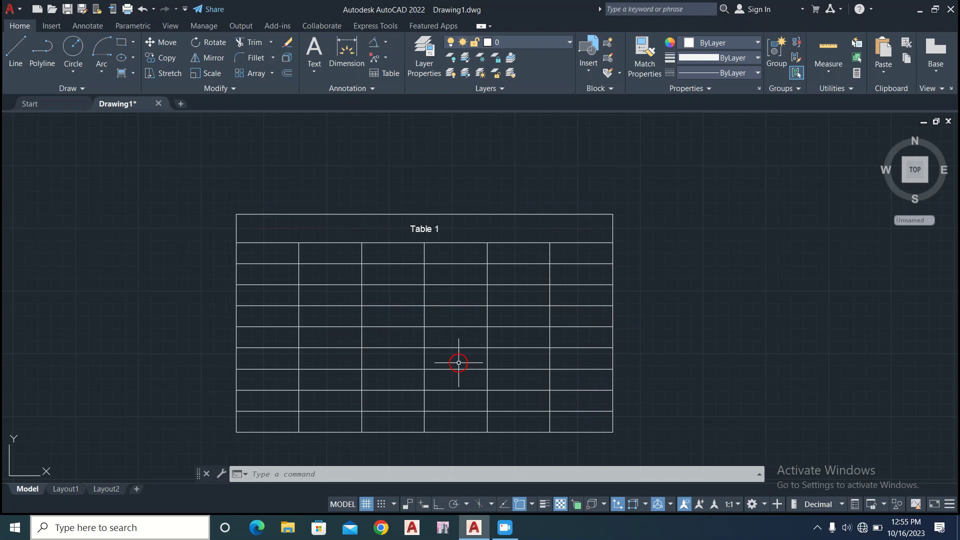
left_click(320, 283)
key("Escape")
- Enter 1 and 2 in the first two data cells of column A and finish the cell edit
left_click(267, 259)
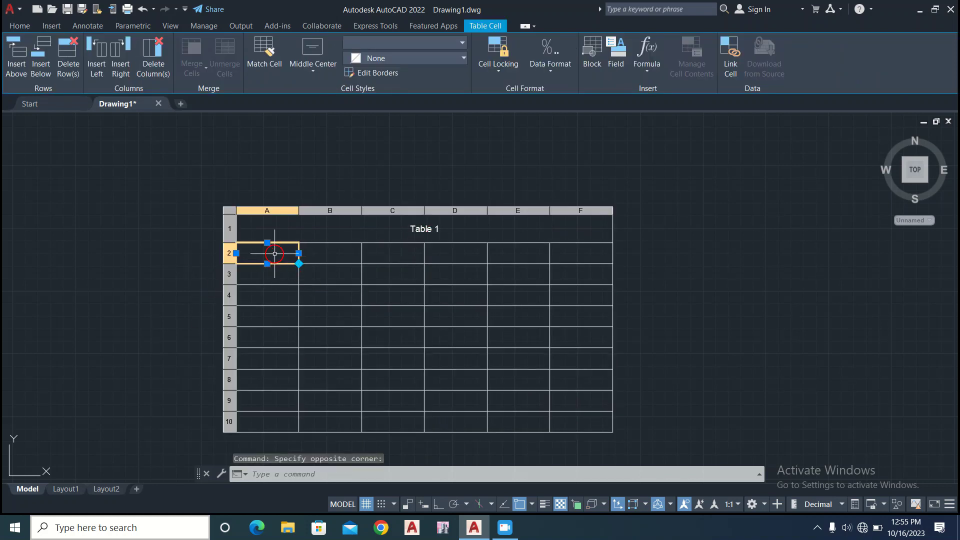
double_click(273, 256)
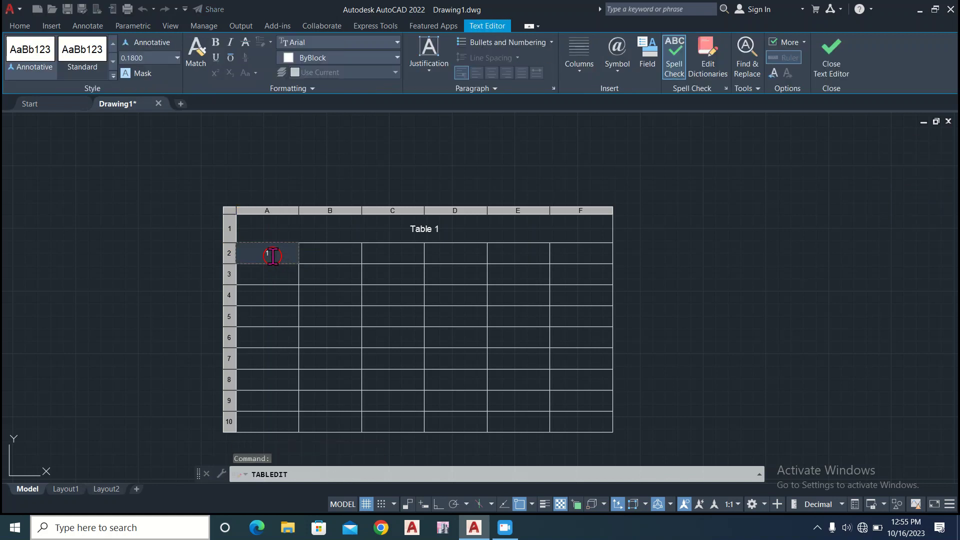
key("Return")
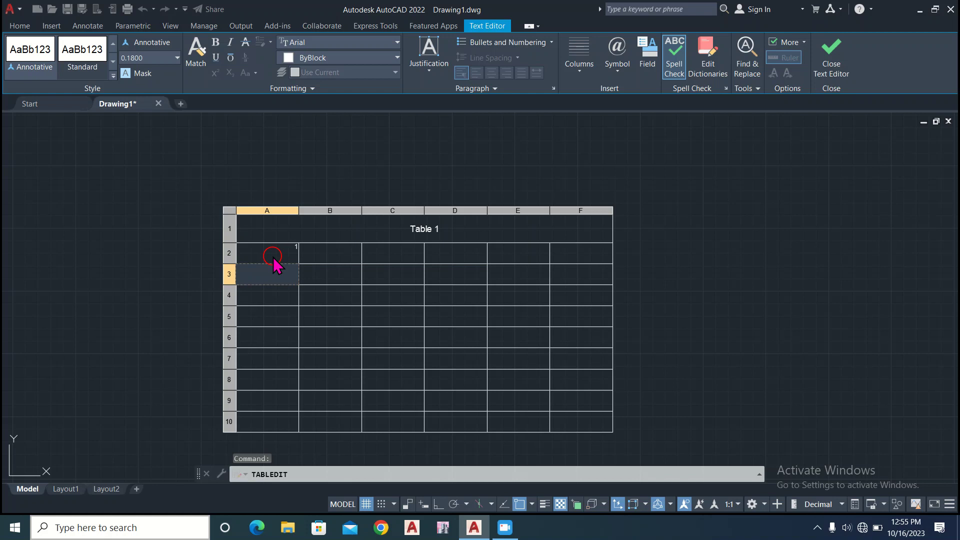
type("2")
key("Return")
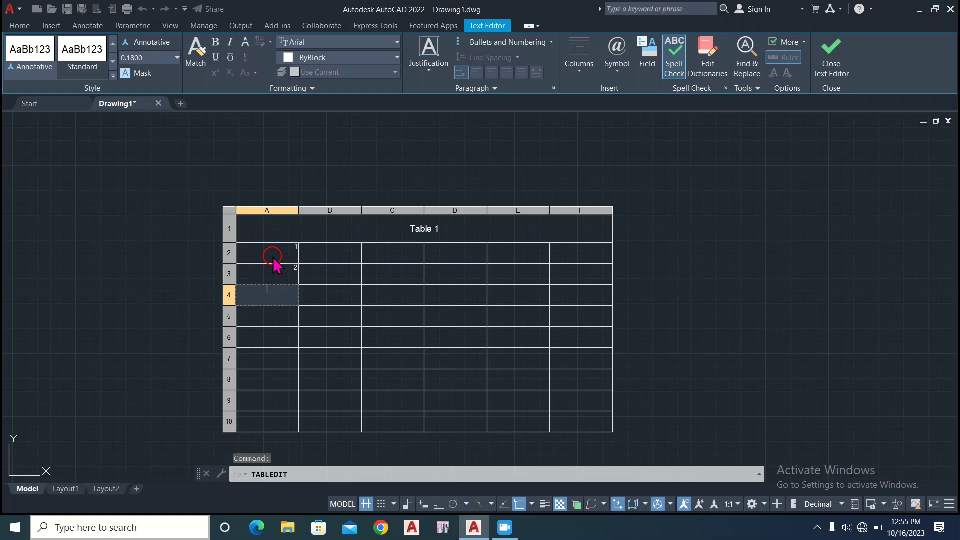
left_click(272, 256)
- Try to set the text height of the 1 in cell A2 to 1.0000
left_click(273, 254)
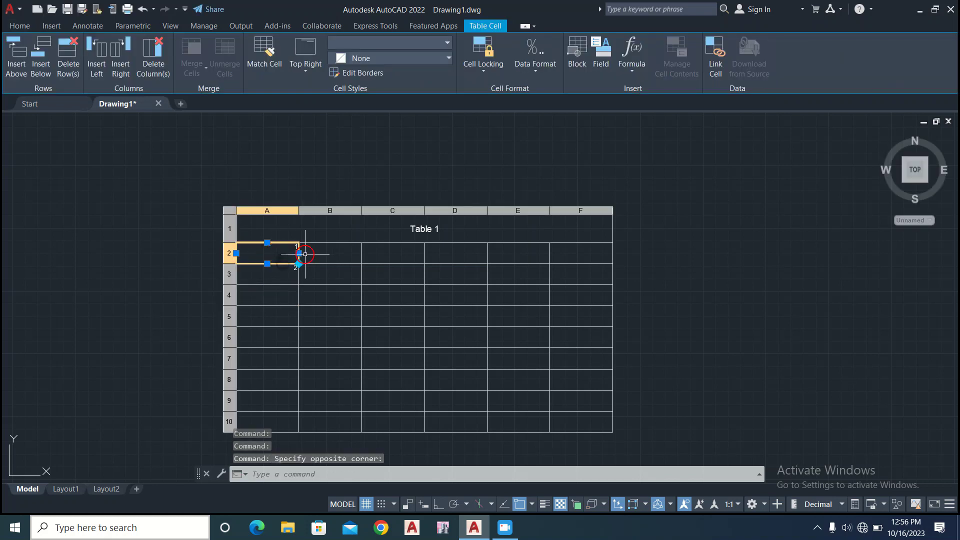
key("ctrl+a")
left_click(275, 245)
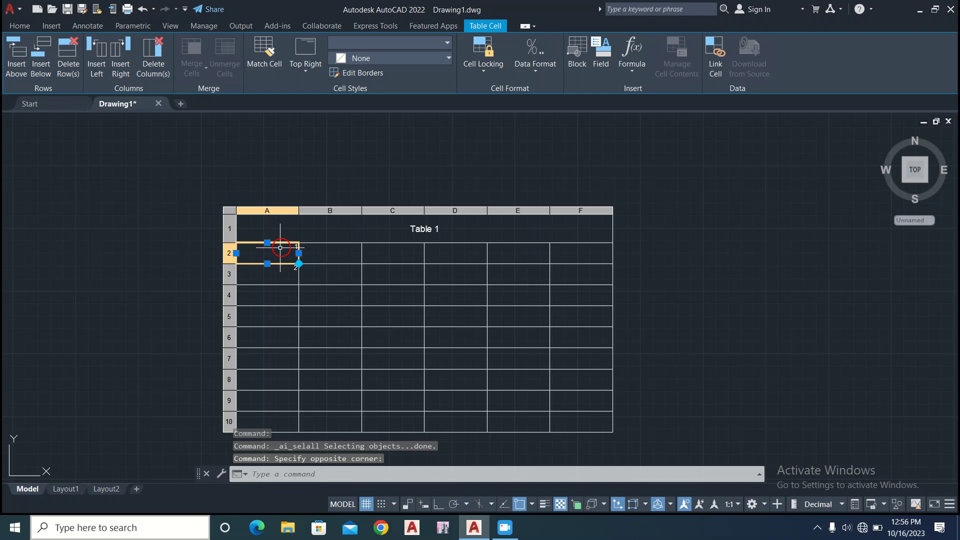
left_click(281, 247)
left_click(283, 249)
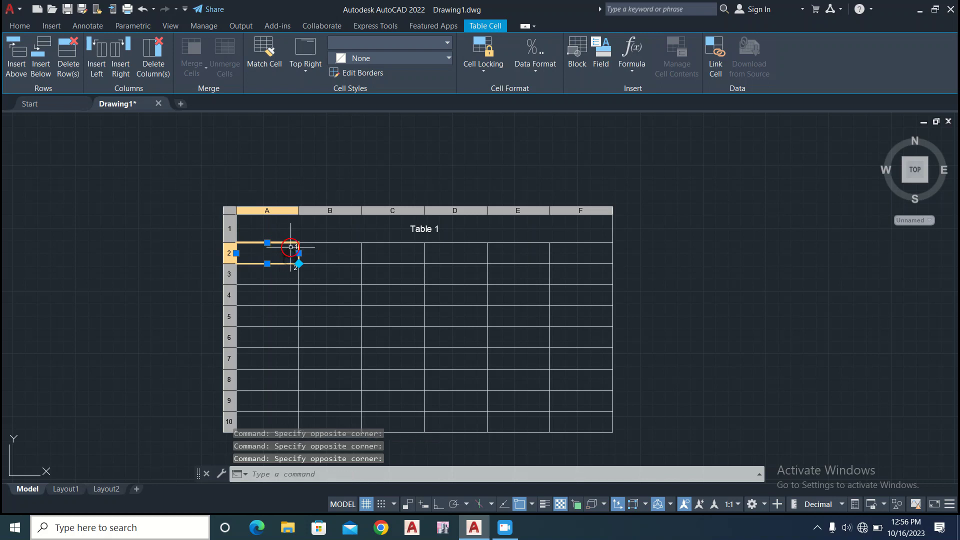
double_click(291, 247)
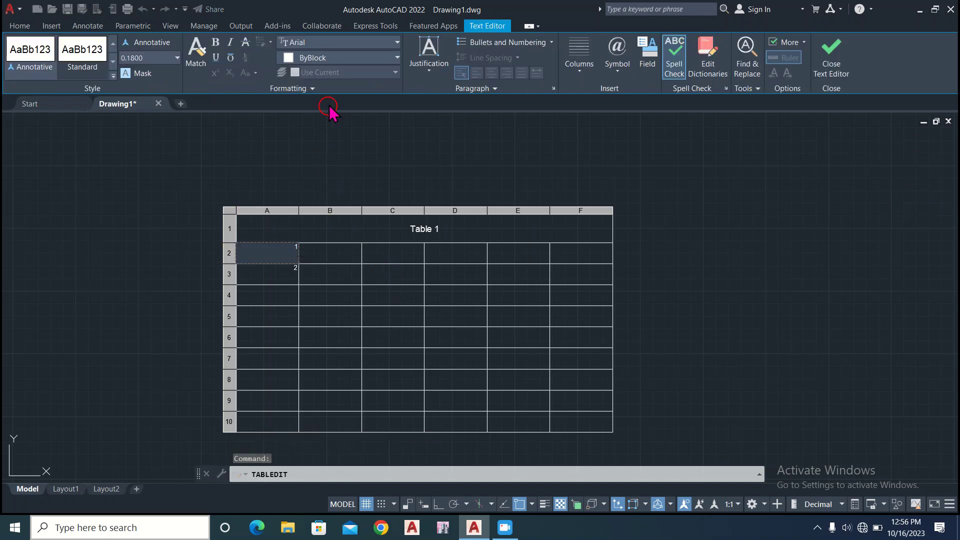
left_click(148, 57)
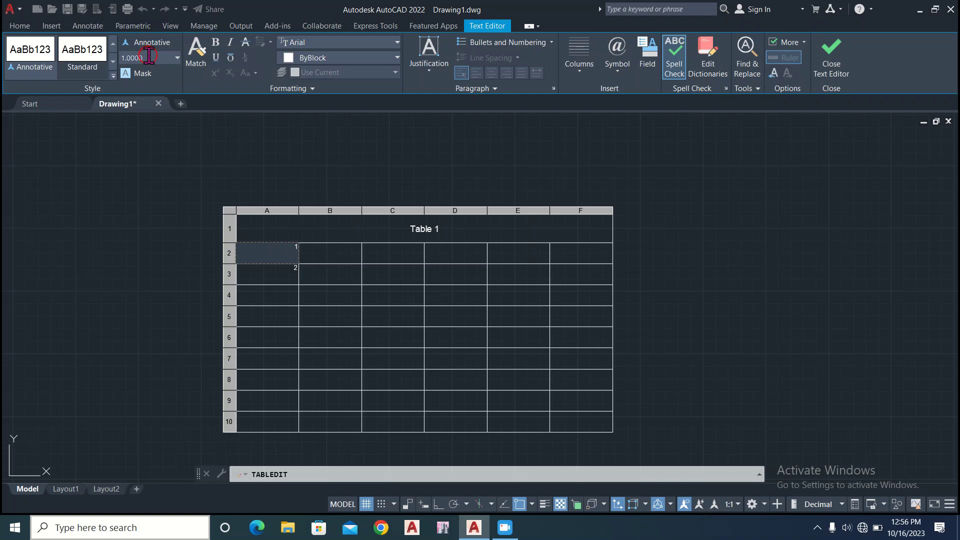
left_click(298, 261)
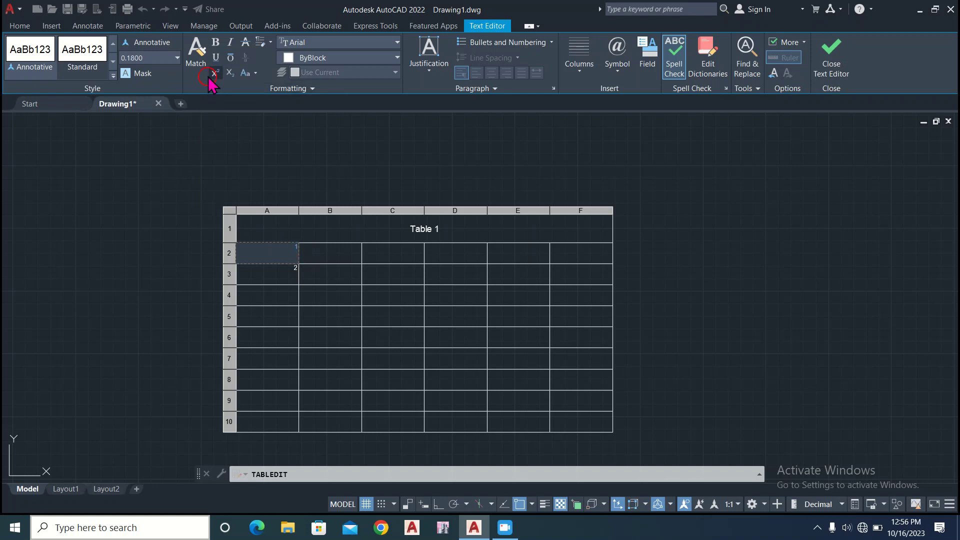
left_click(172, 60)
left_click(288, 270)
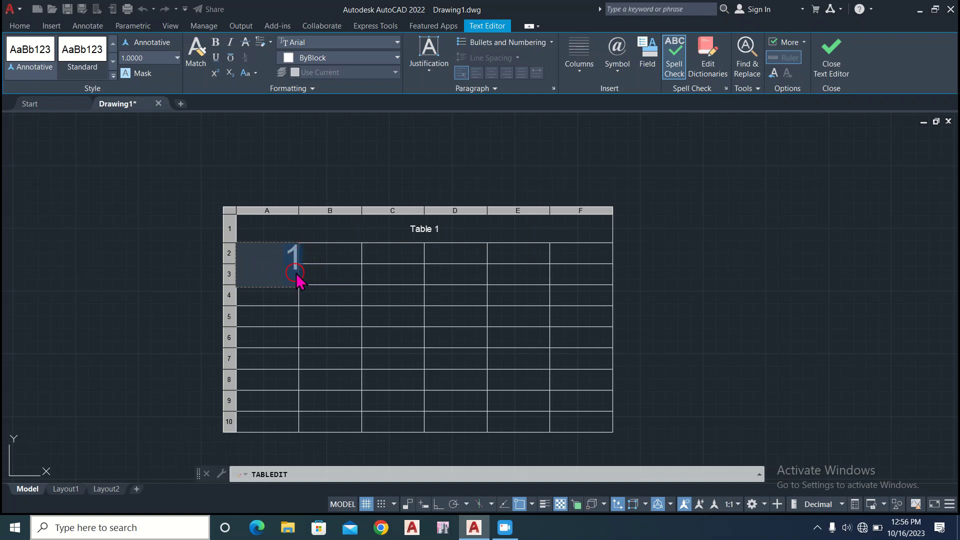
left_click(623, 312)
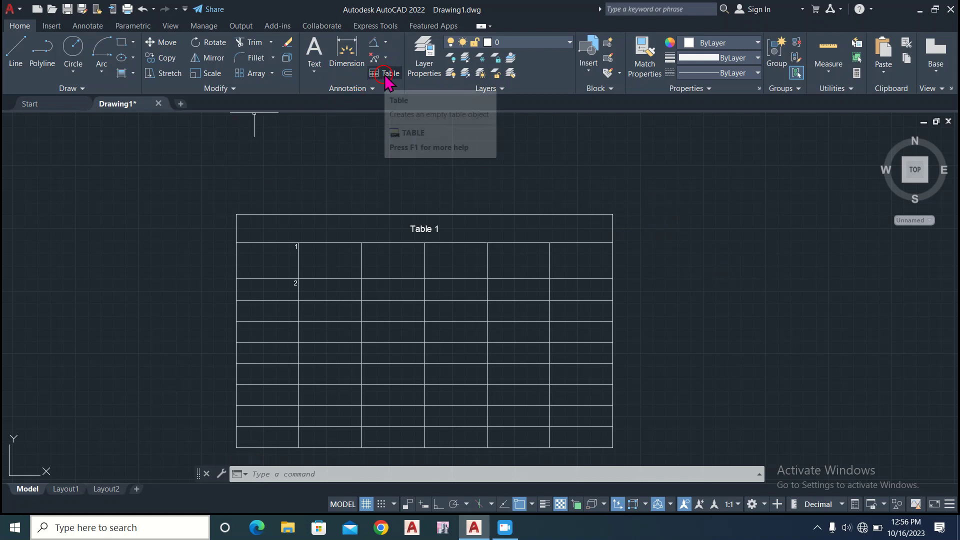
left_click(644, 187)
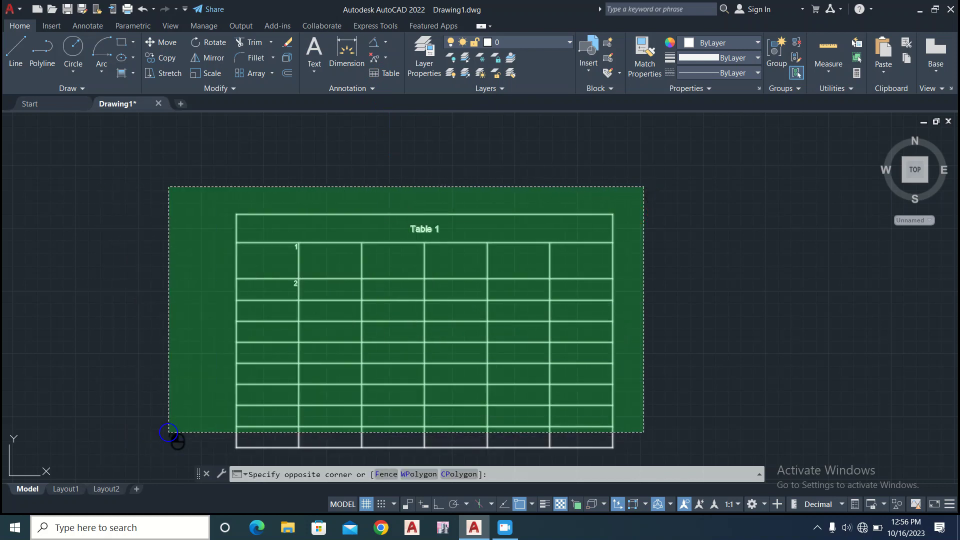
left_click(169, 432)
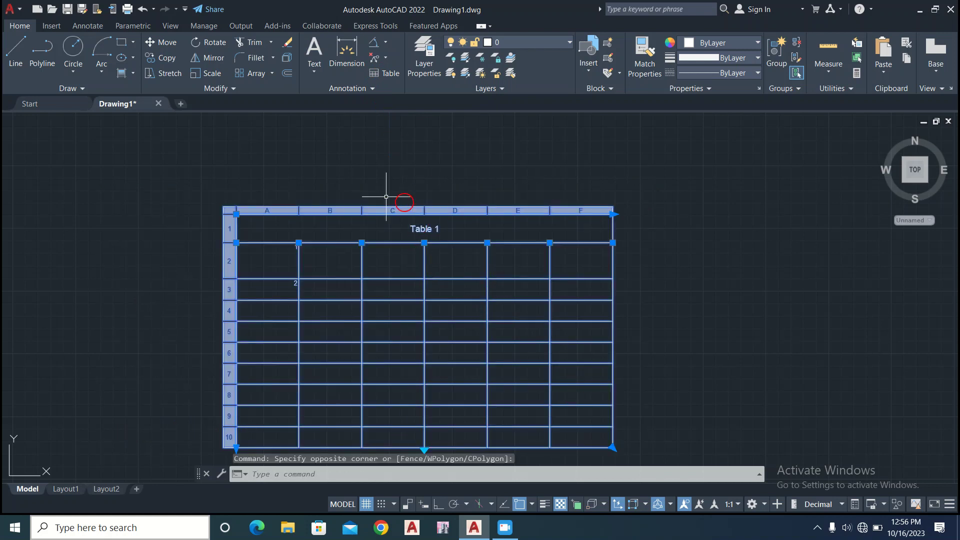
left_click(344, 226)
double_click(350, 230)
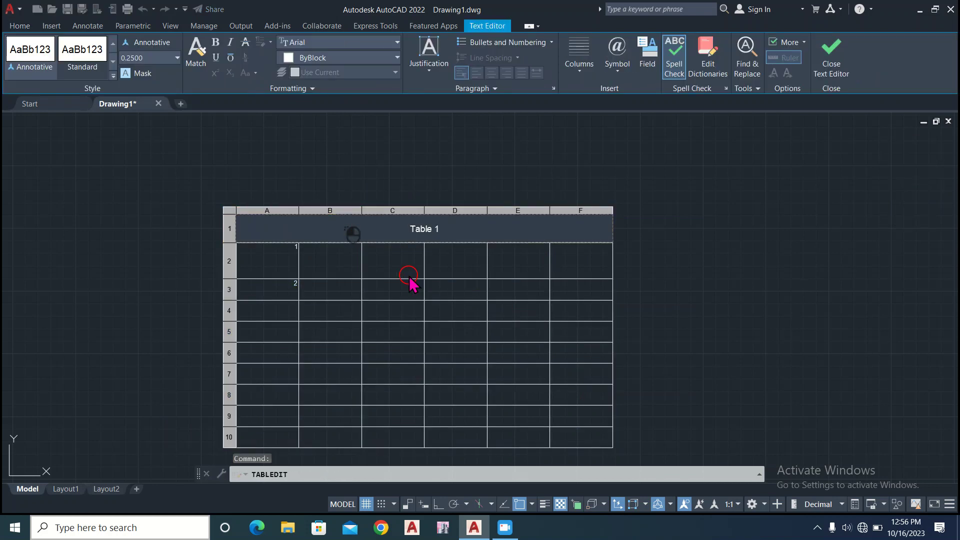
left_click(410, 283)
left_click(409, 290)
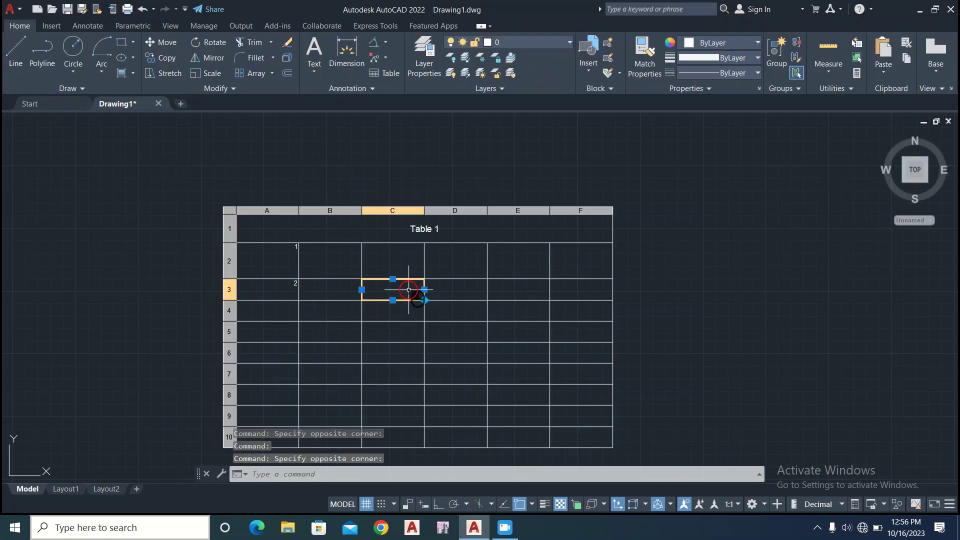
left_click(386, 313)
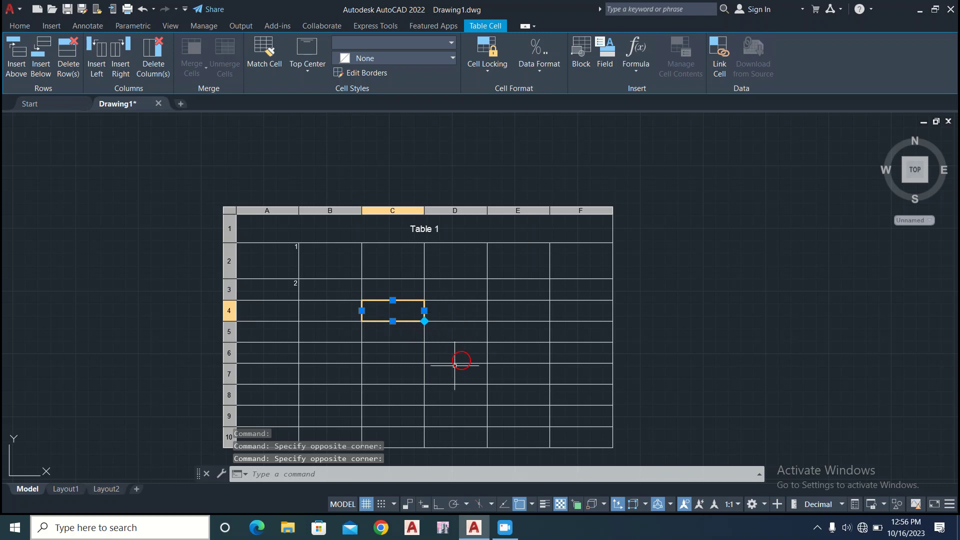
- Delete the entire Table 1 from the drawing
left_click(657, 174)
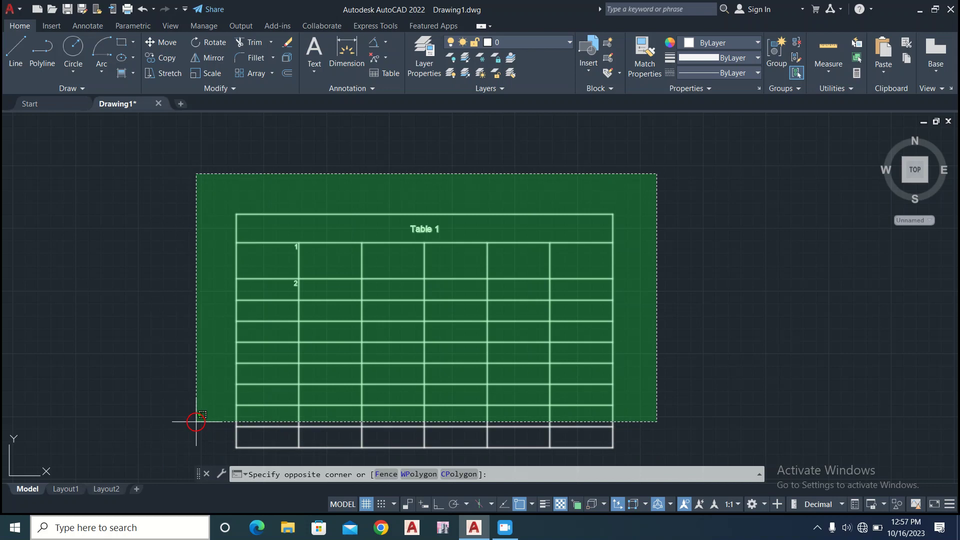
left_click(196, 422)
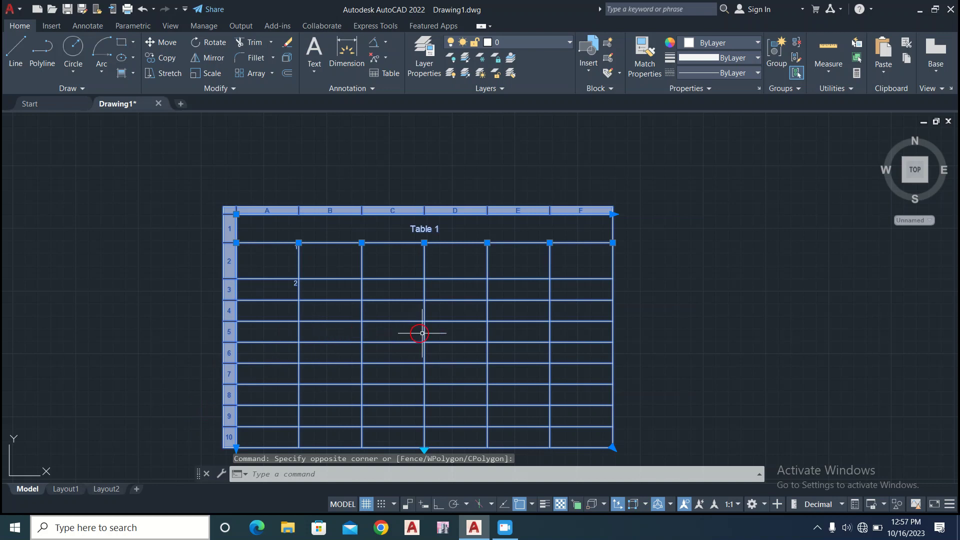
key("Delete")
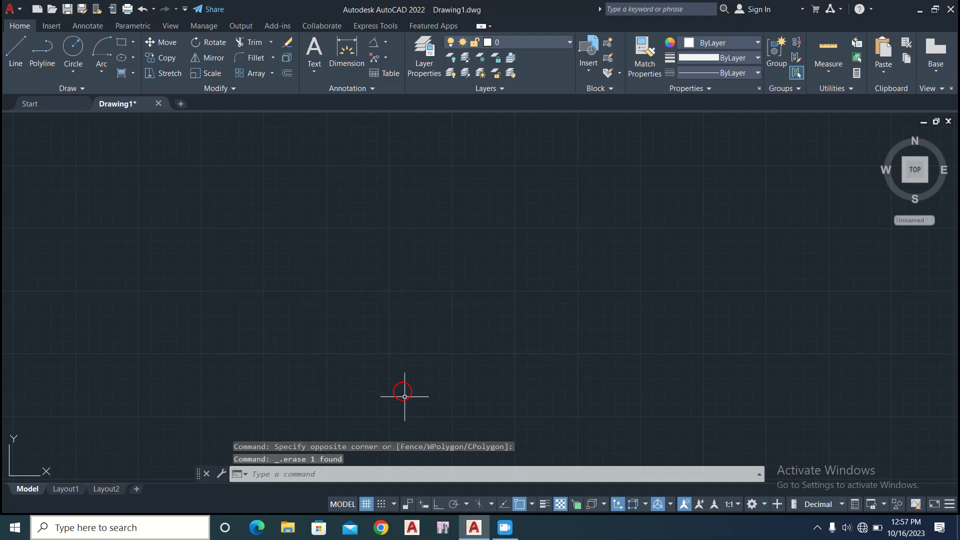
left_click(513, 521)
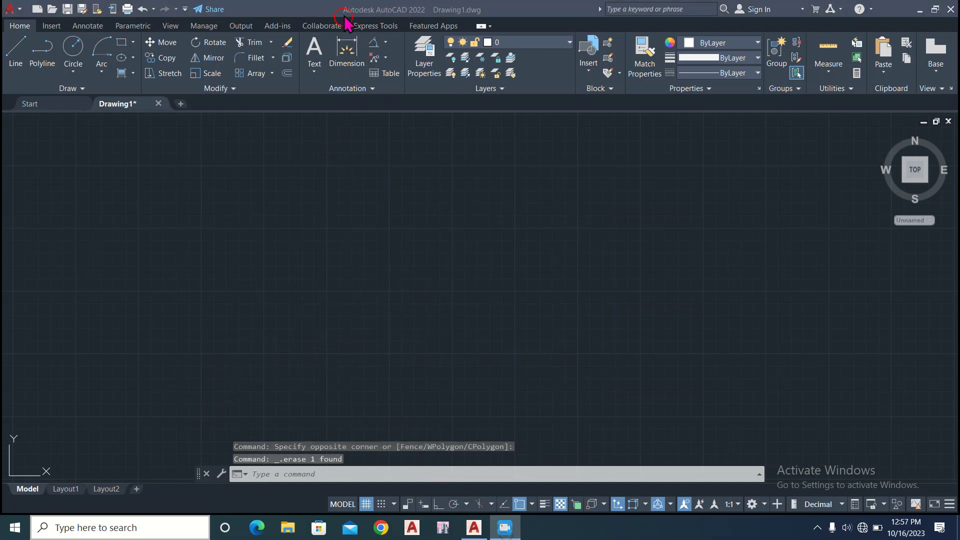
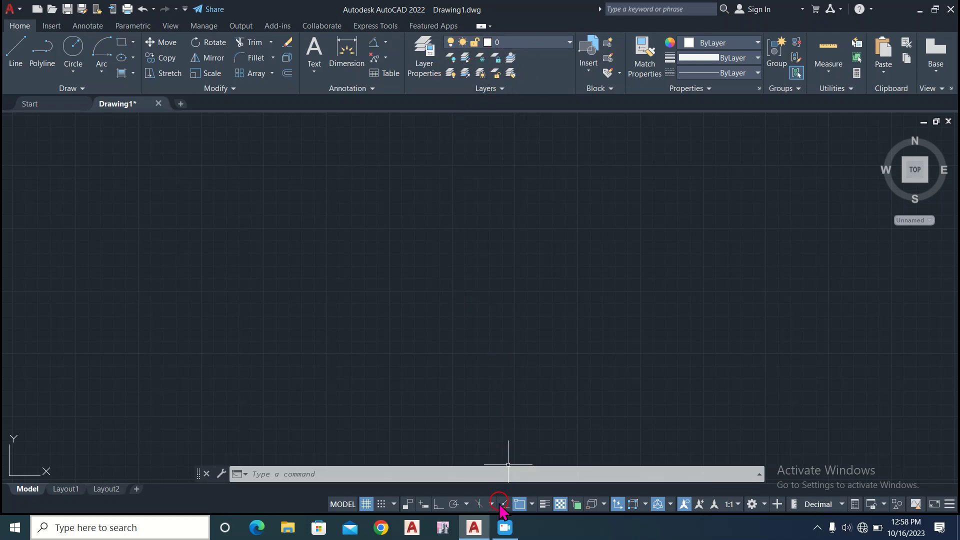
left_click(505, 527)
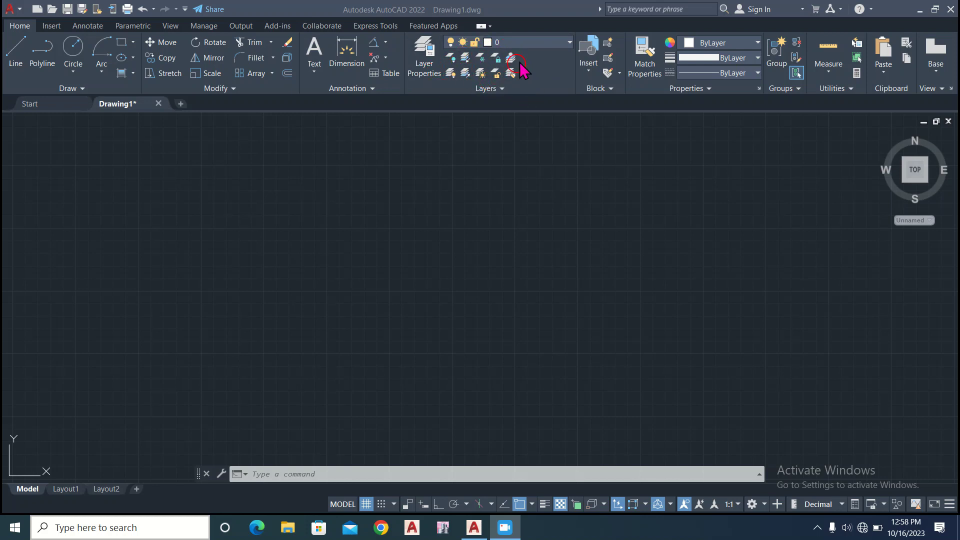
- Open the layer properties manager and create a new layer named Wall
left_click(429, 63)
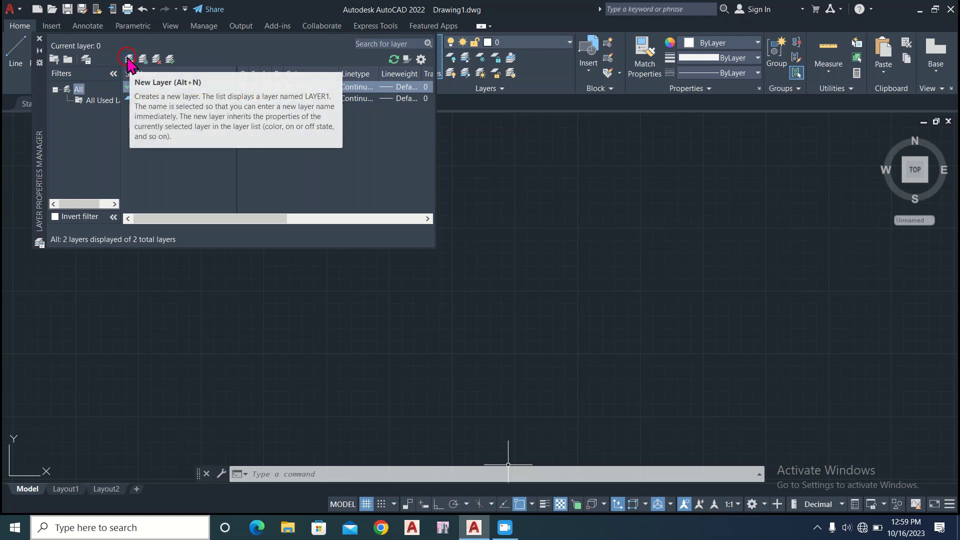
left_click(129, 60)
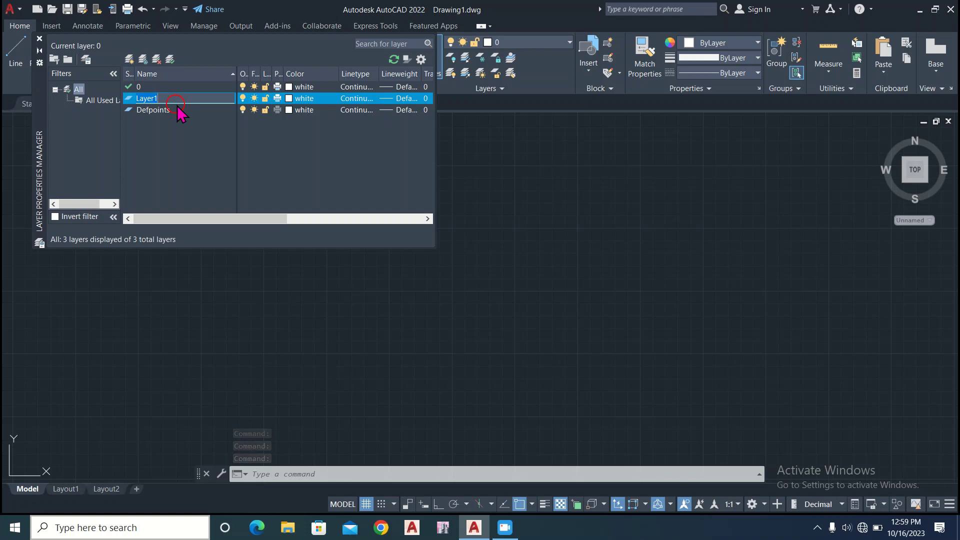
type("Wall")
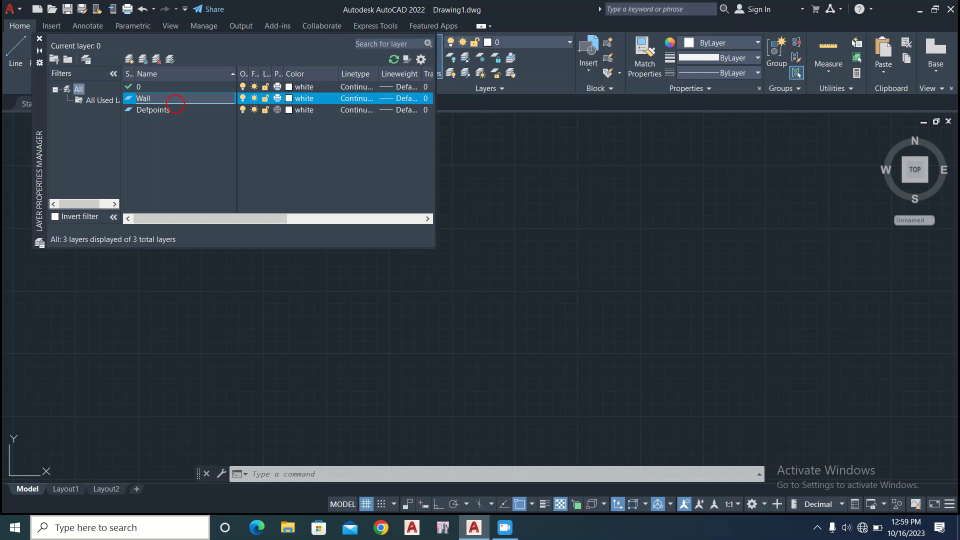
left_click(175, 133)
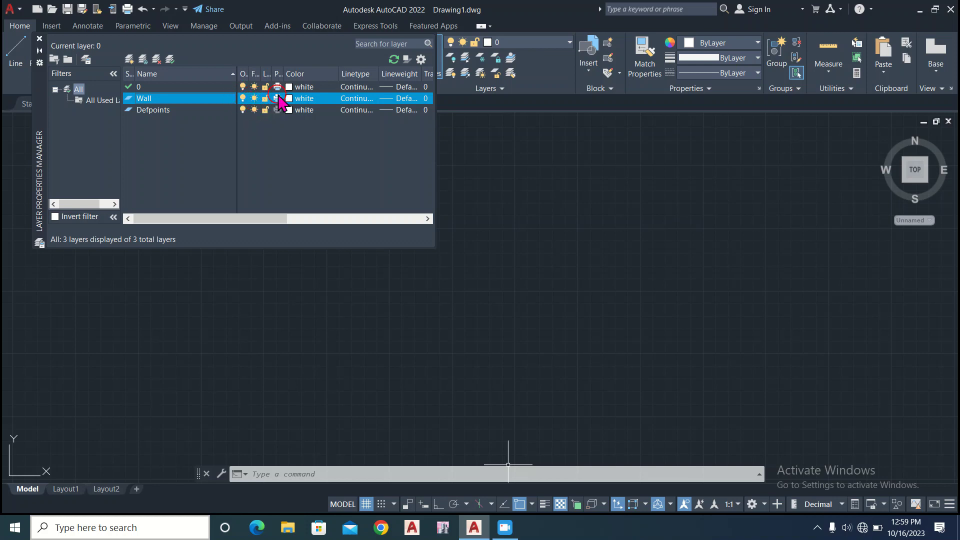
left_click(243, 98)
left_click(241, 122)
left_click(243, 99)
left_click(256, 95)
left_click(264, 98)
- Create a second new layer and name it Door
left_click(130, 59)
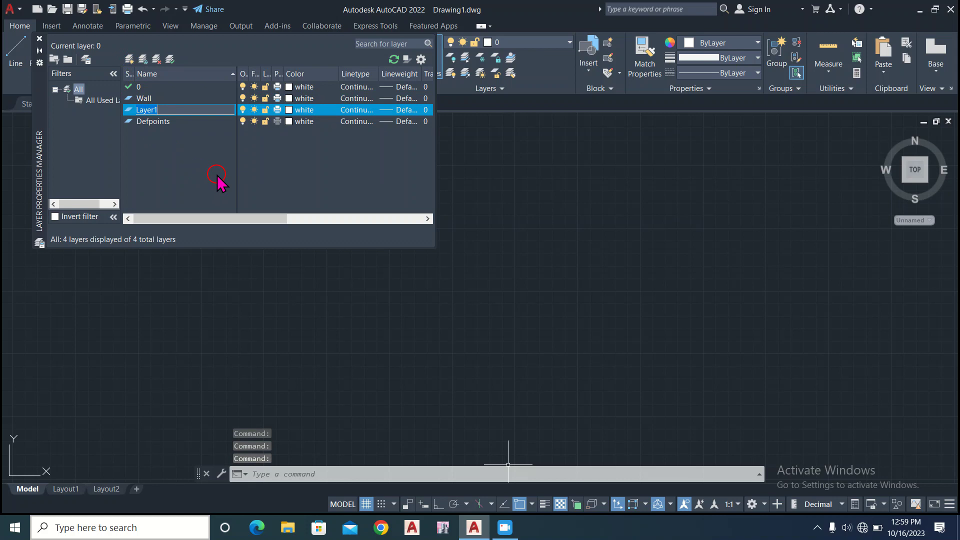
type("D")
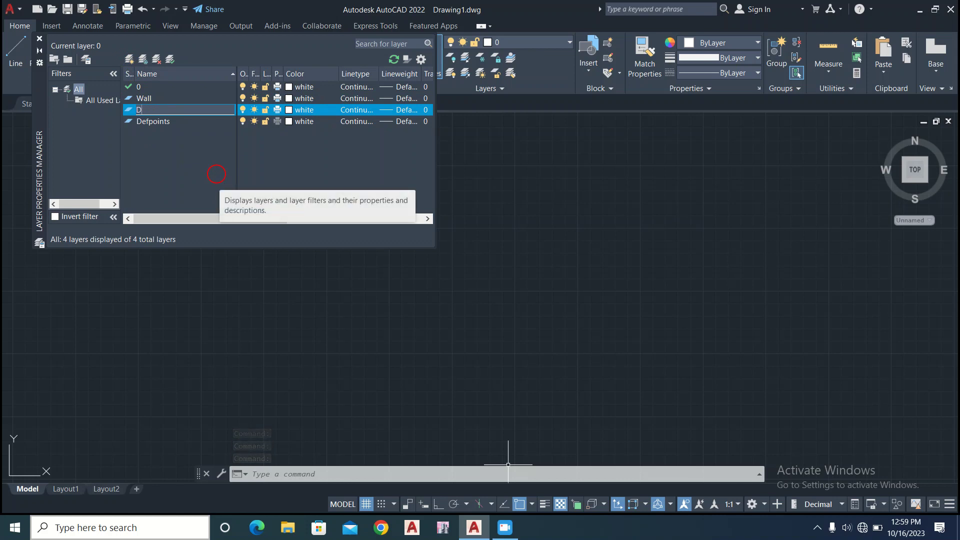
type("oor")
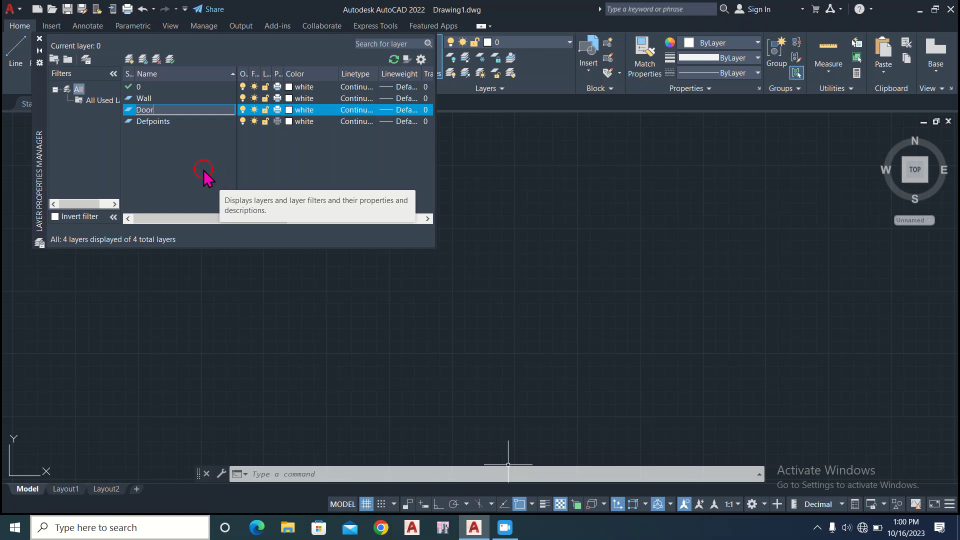
key("Return")
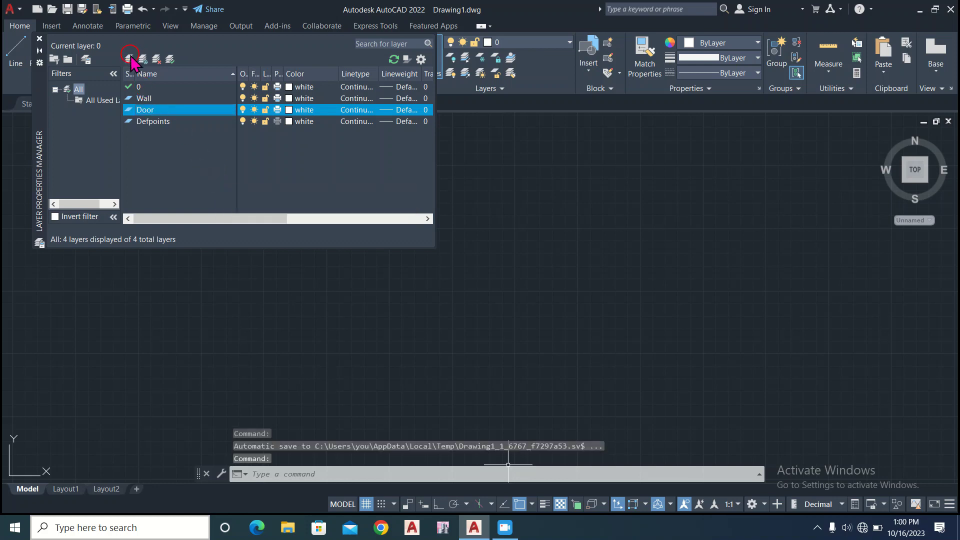
- Create a third new layer and name it Windows
left_click(131, 61)
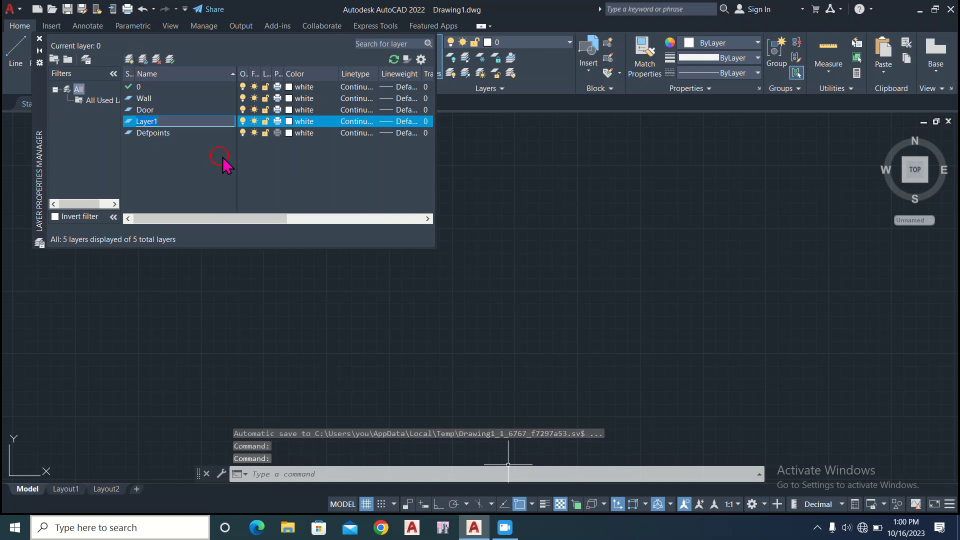
type("Win")
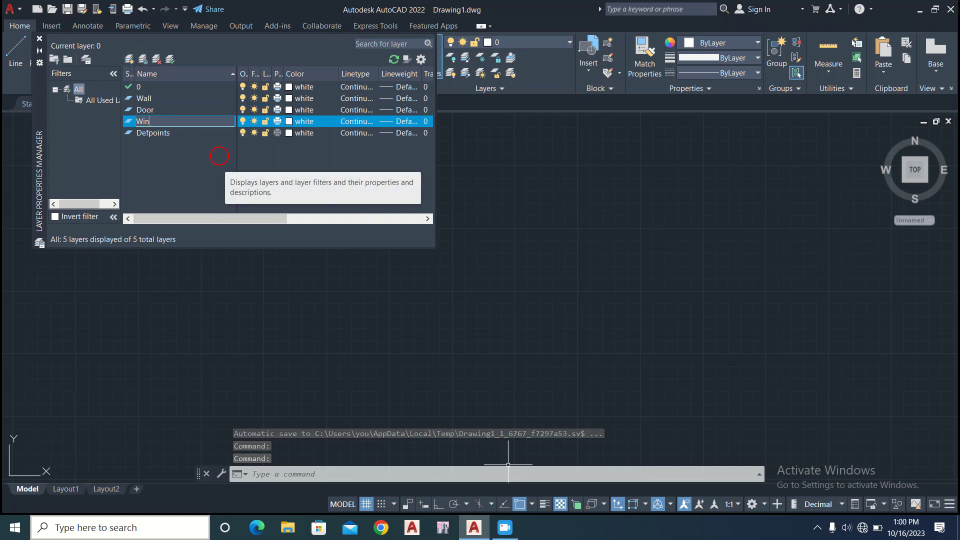
type("dowws")
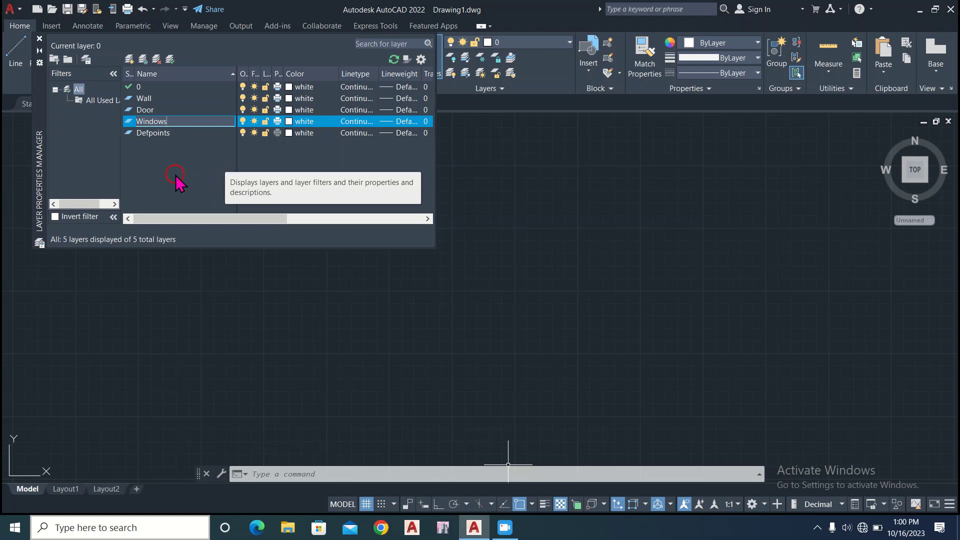
key("Return")
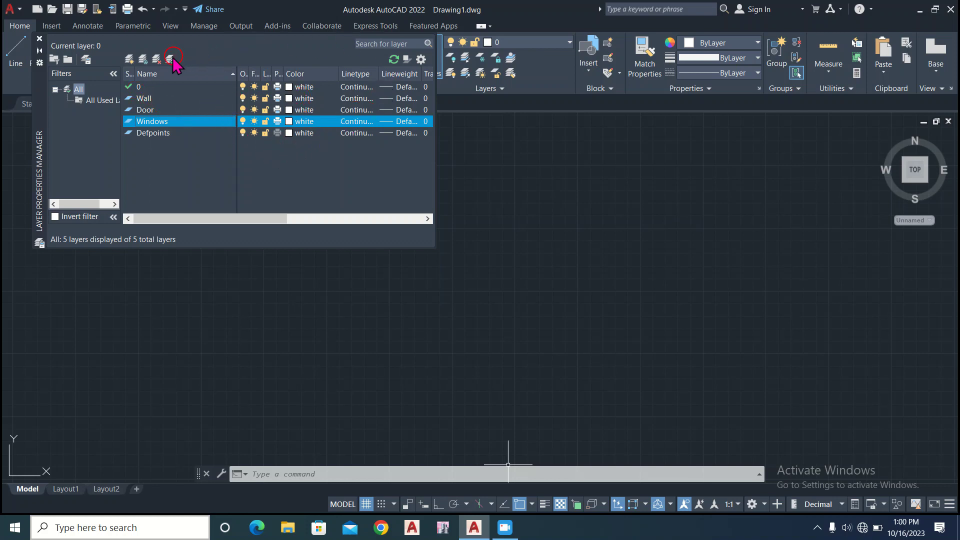
- Close the layer properties manager and make Door the current layer
left_click(39, 38)
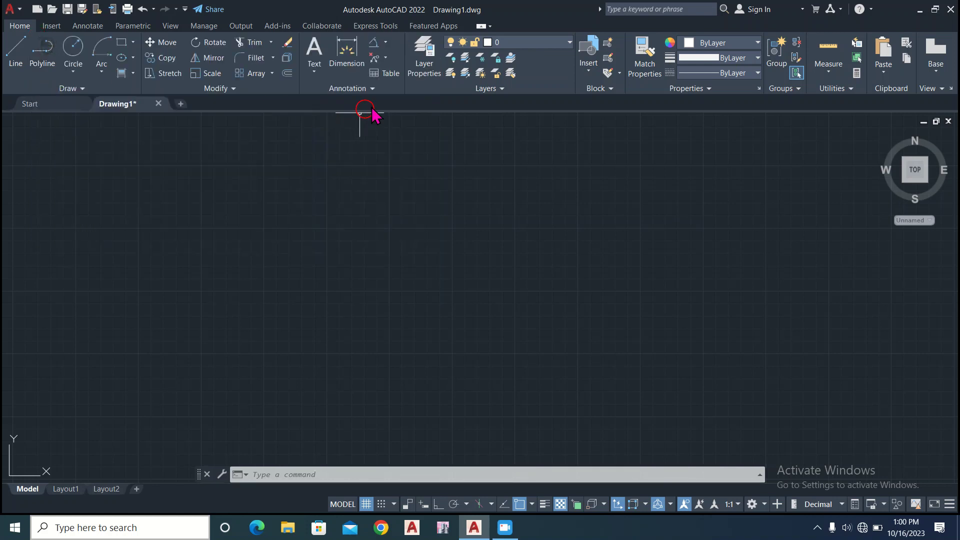
left_click(571, 43)
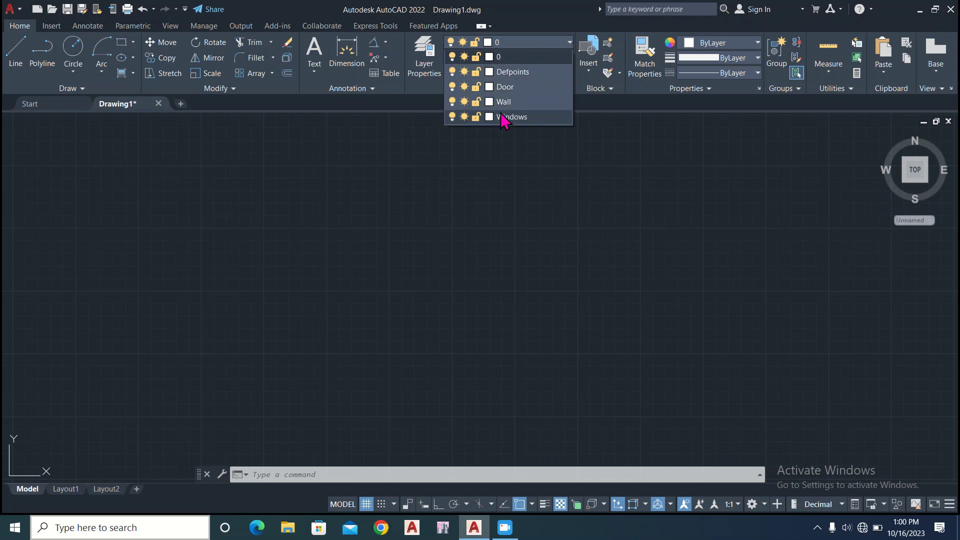
left_click(502, 88)
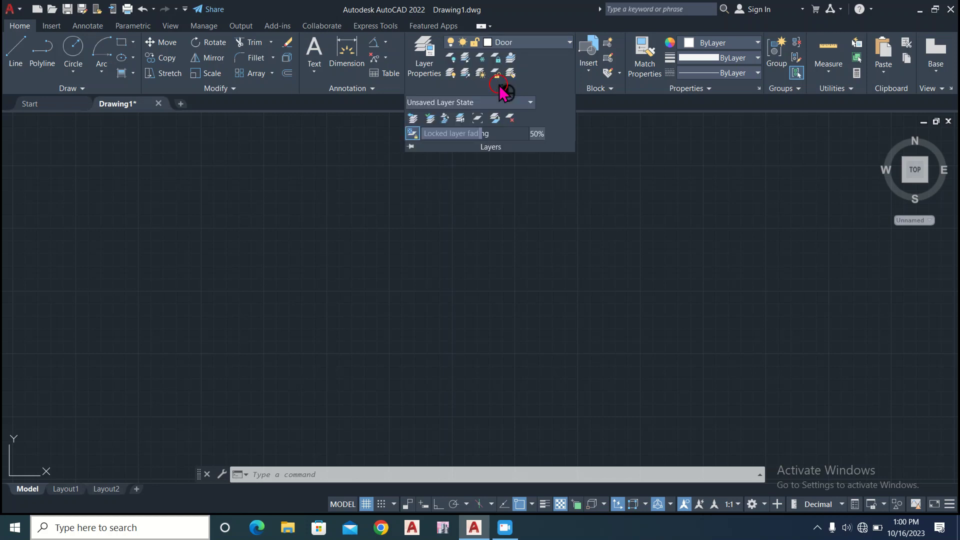
left_click(531, 225)
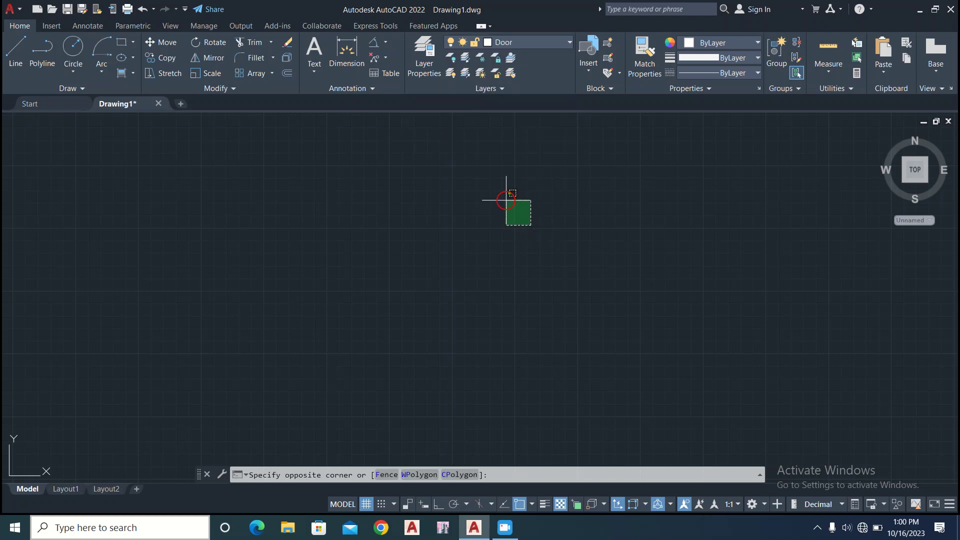
left_click(459, 176)
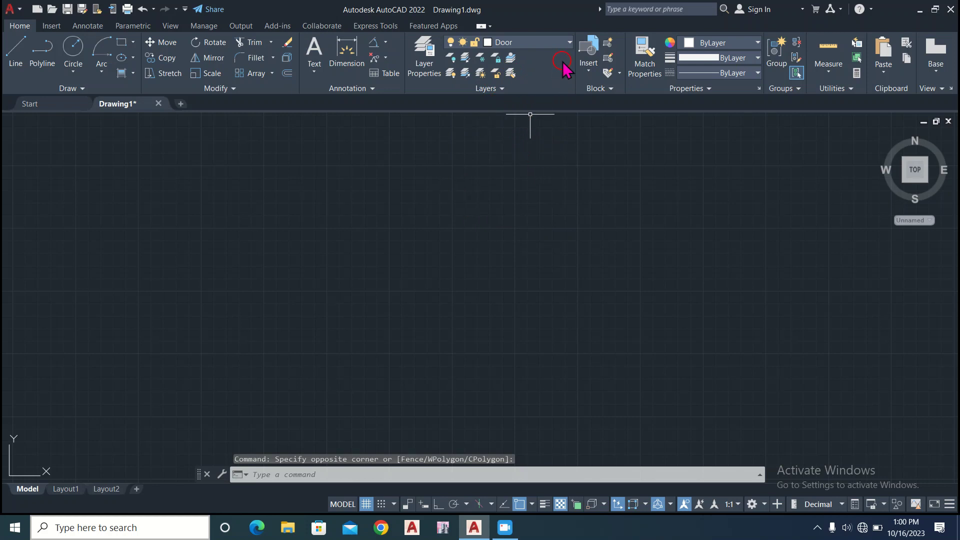
- Draw a long, narrow closed four-sided outline with the Line command on the Wall layer
left_click(571, 42)
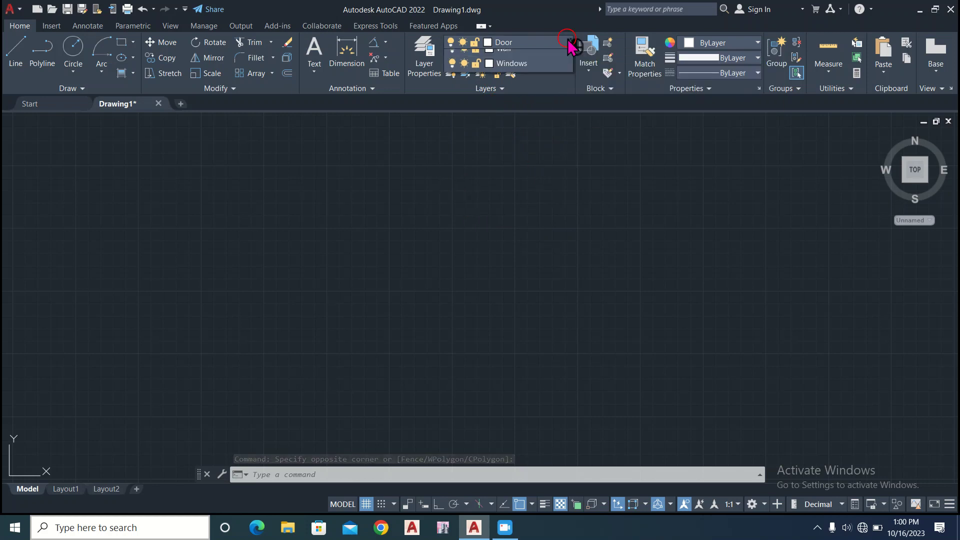
left_click(506, 102)
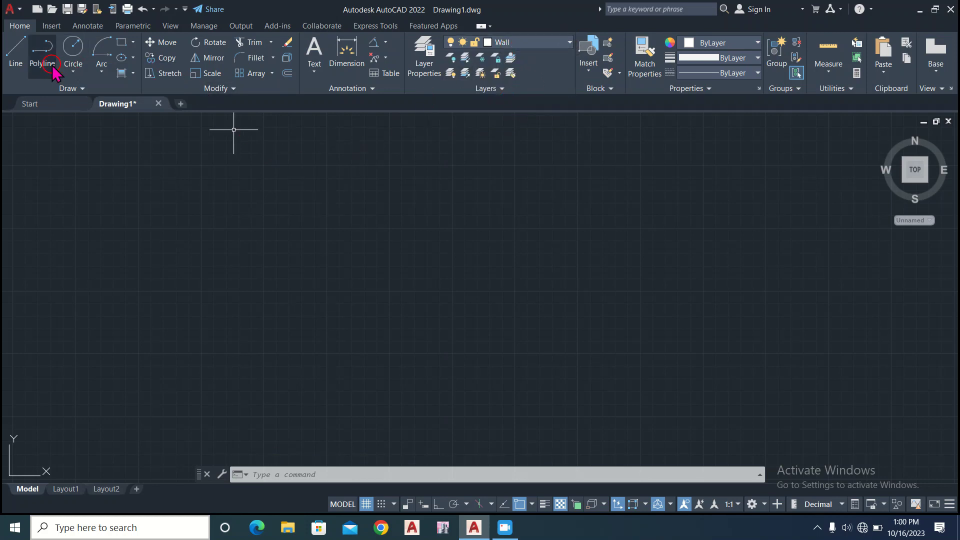
left_click(29, 59)
left_click(355, 234)
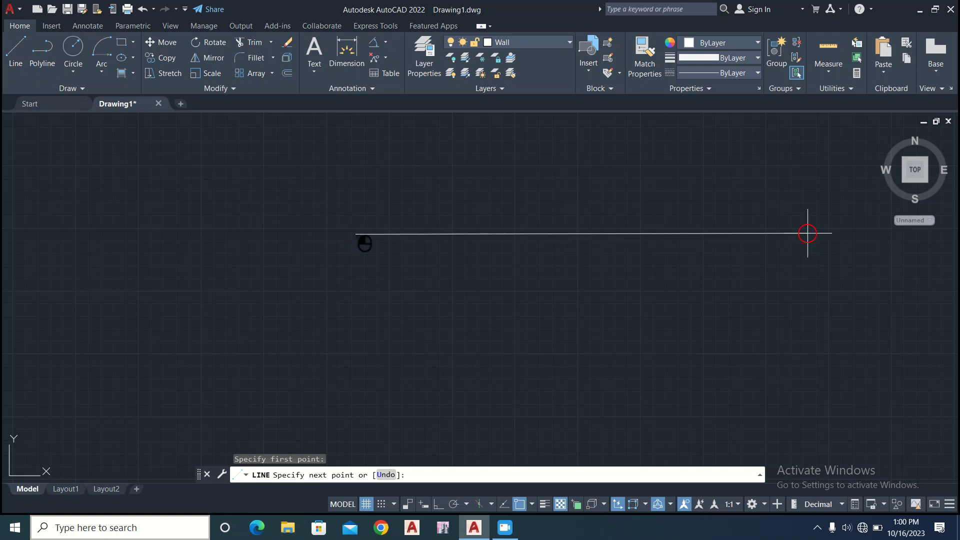
left_click(802, 235)
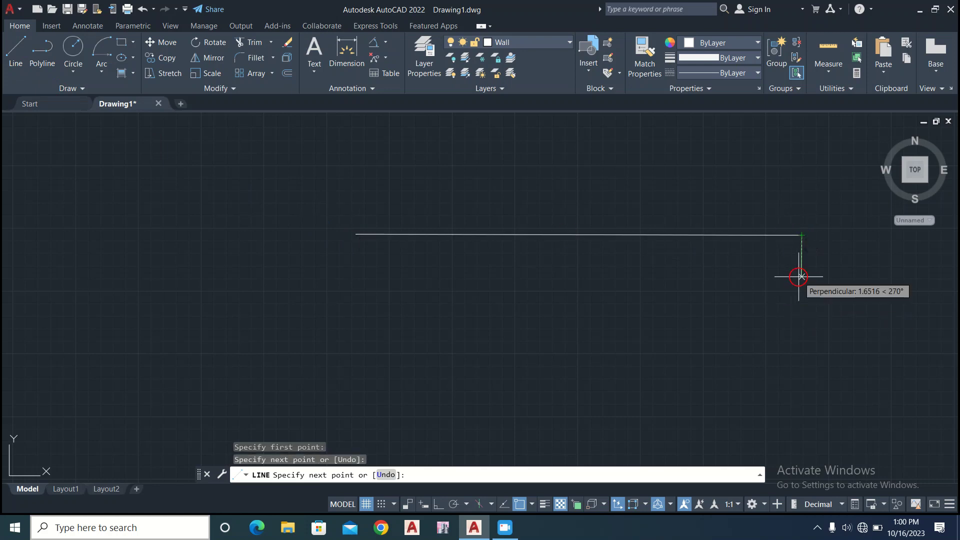
left_click(801, 277)
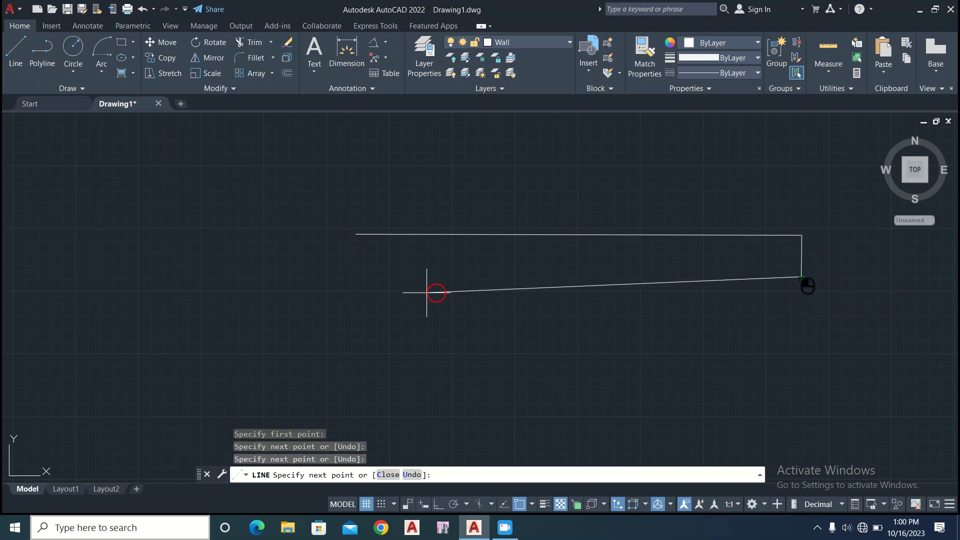
left_click(359, 275)
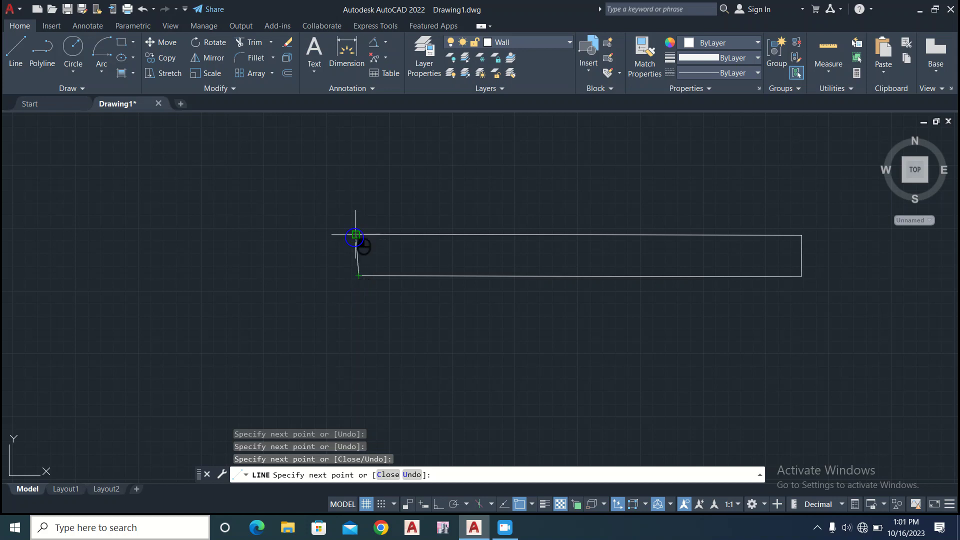
left_click(356, 235)
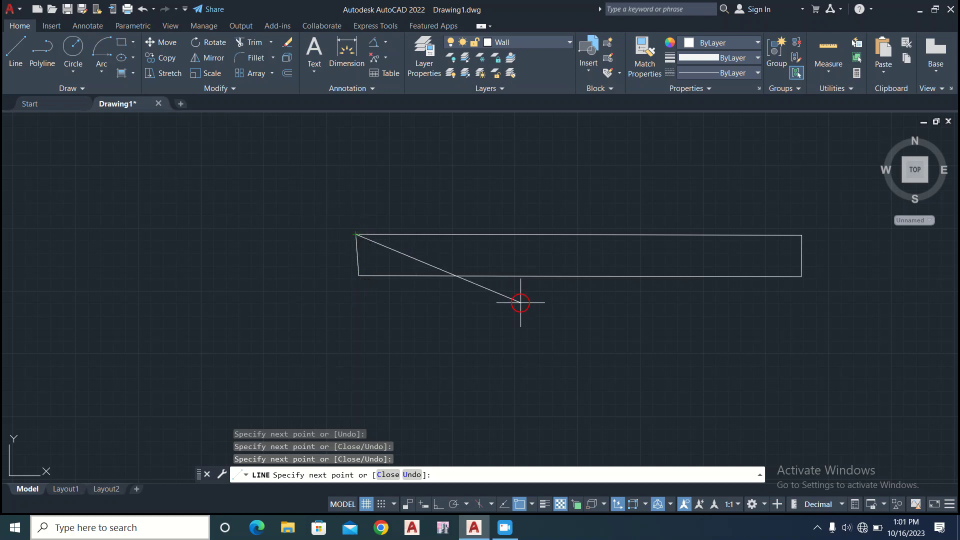
key("Return")
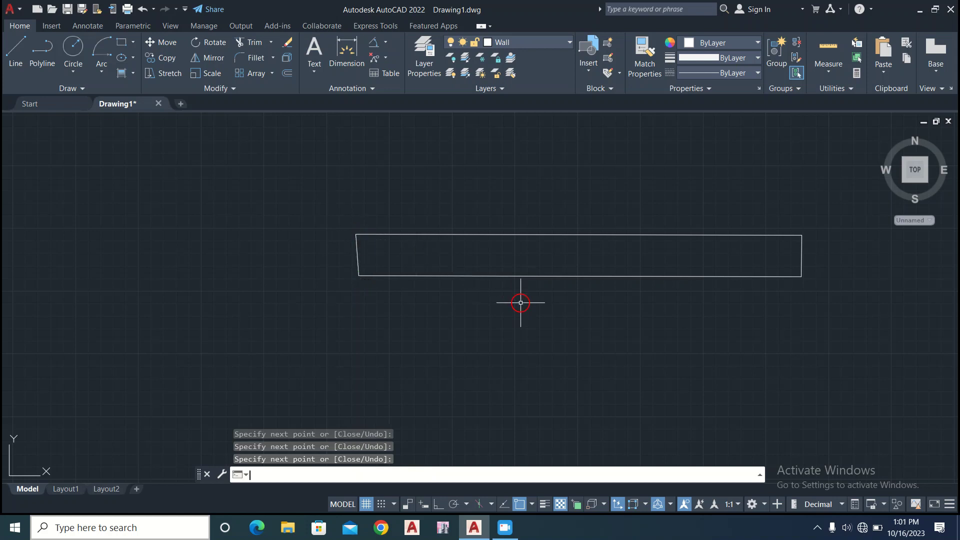
- Set the Wall layer's color to red (index color 1)
left_click(489, 42)
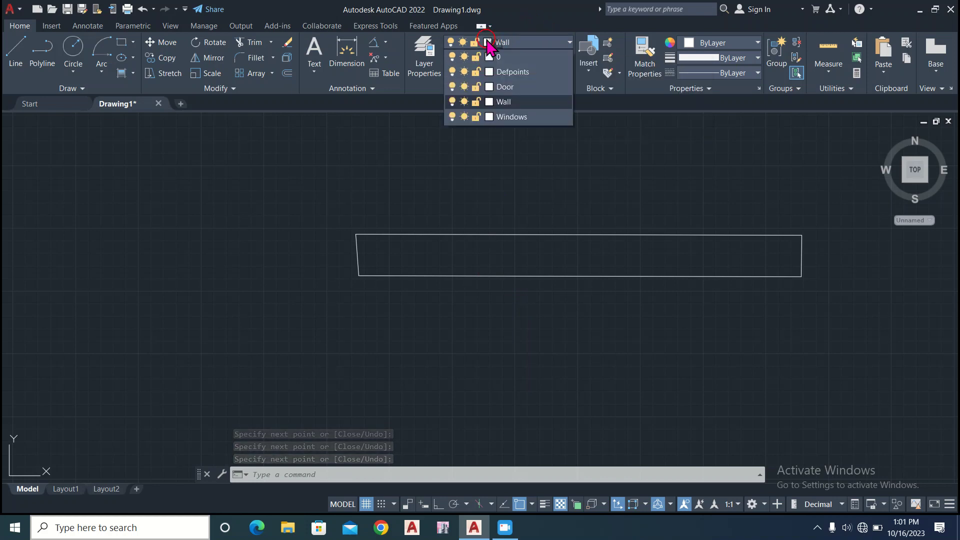
left_click(509, 104)
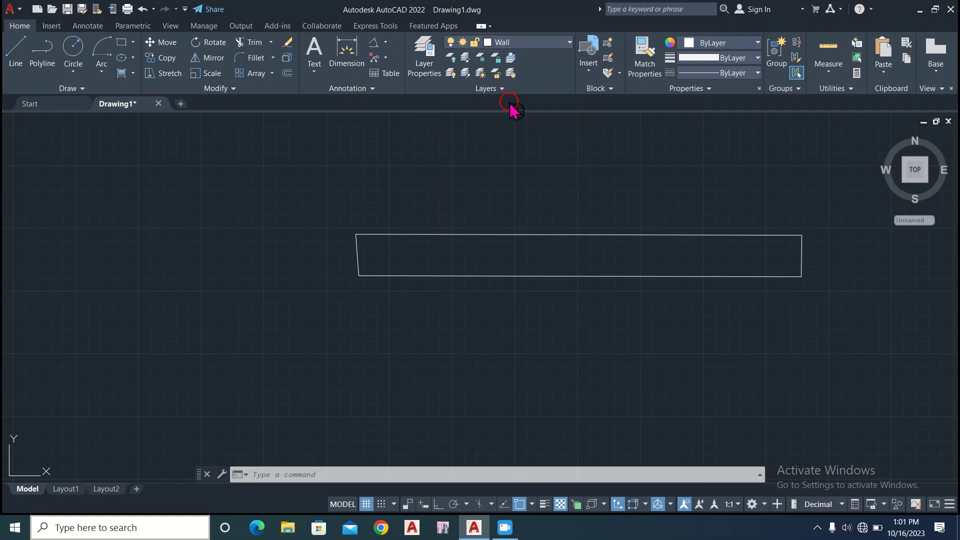
left_click(567, 45)
left_click(506, 103)
left_click(566, 46)
left_click(566, 44)
left_click(567, 44)
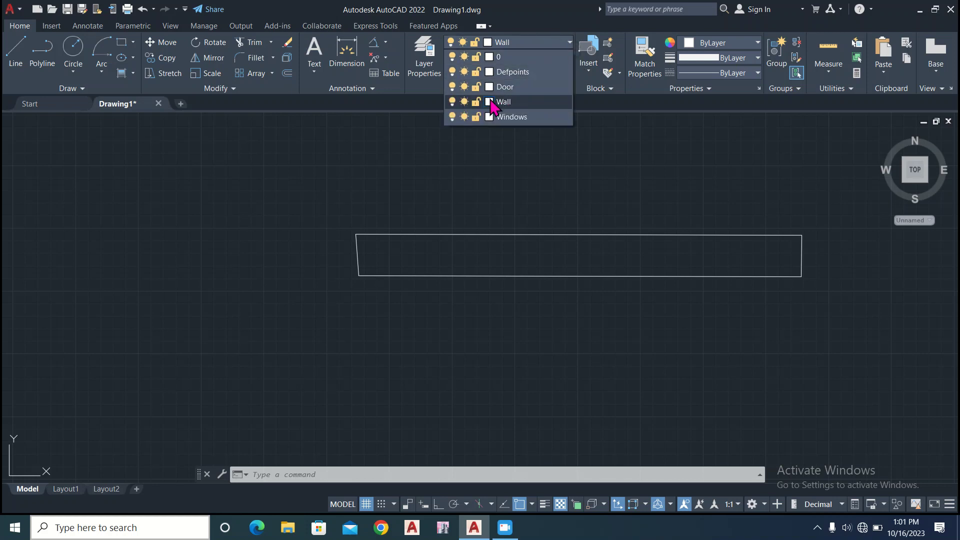
left_click(489, 102)
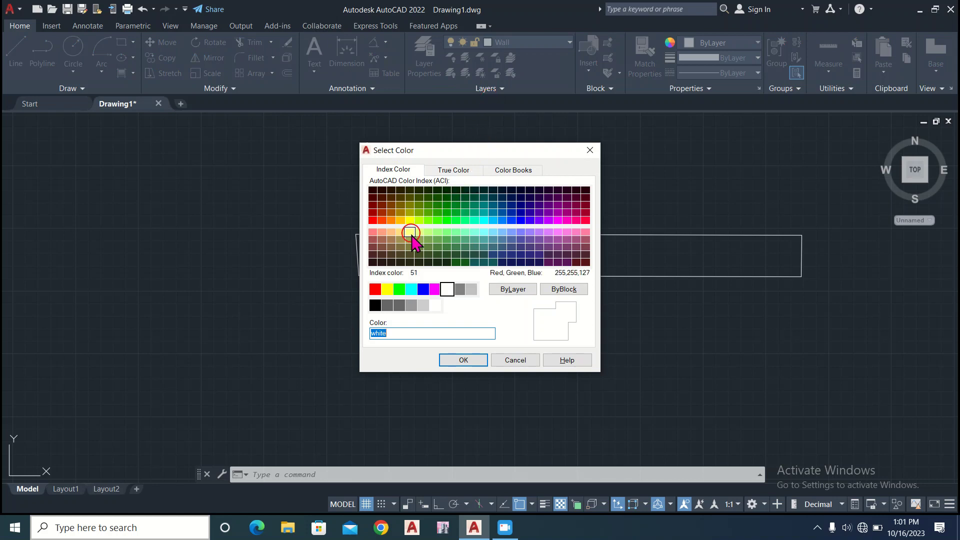
left_click(423, 289)
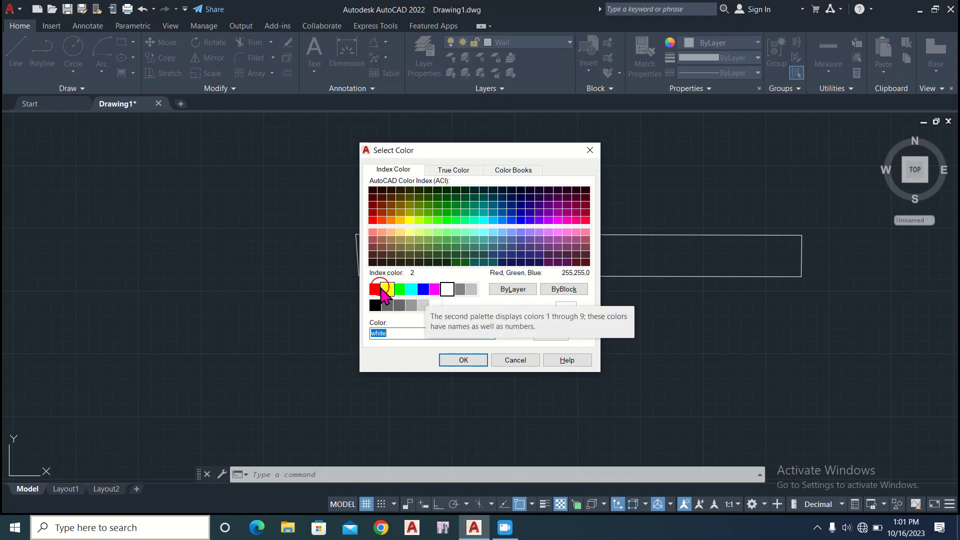
left_click(374, 290)
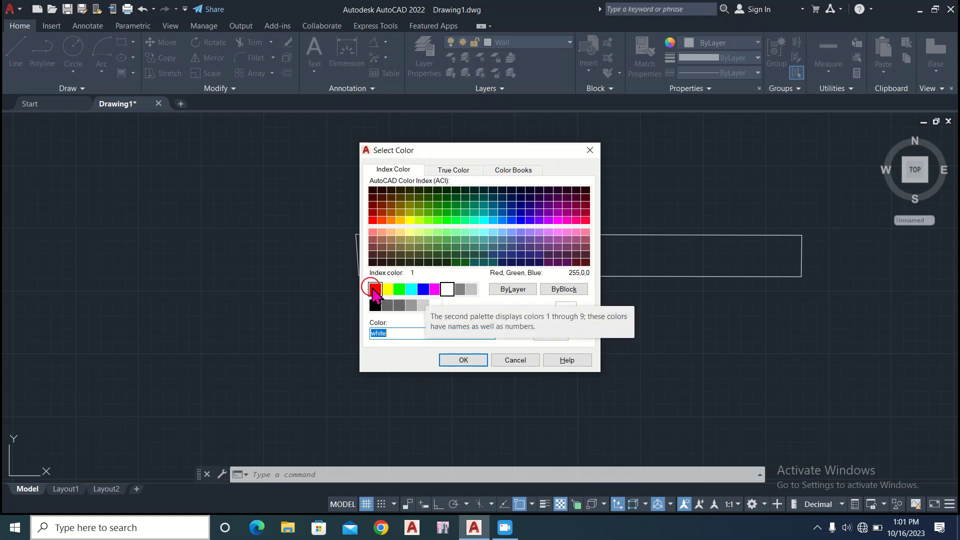
left_click(464, 360)
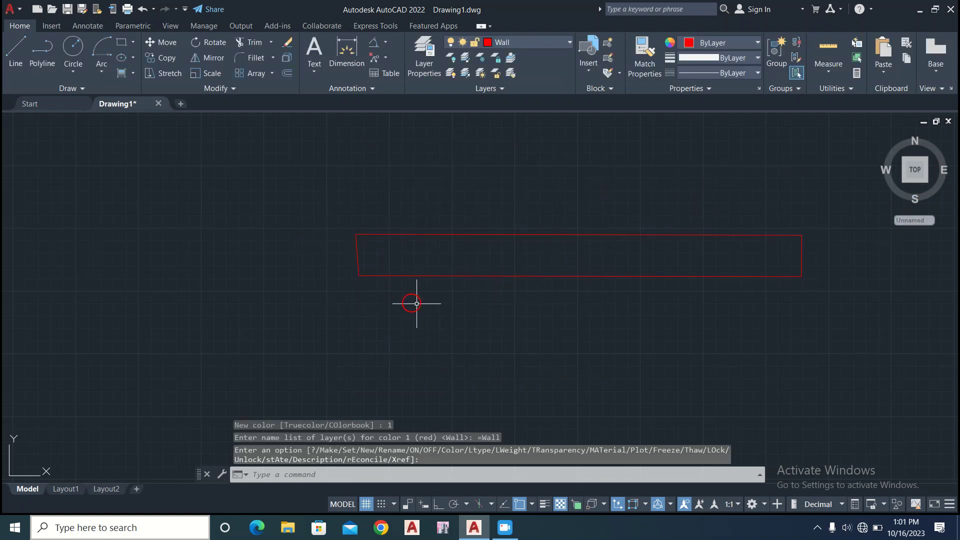
left_click(830, 179)
left_click(820, 182)
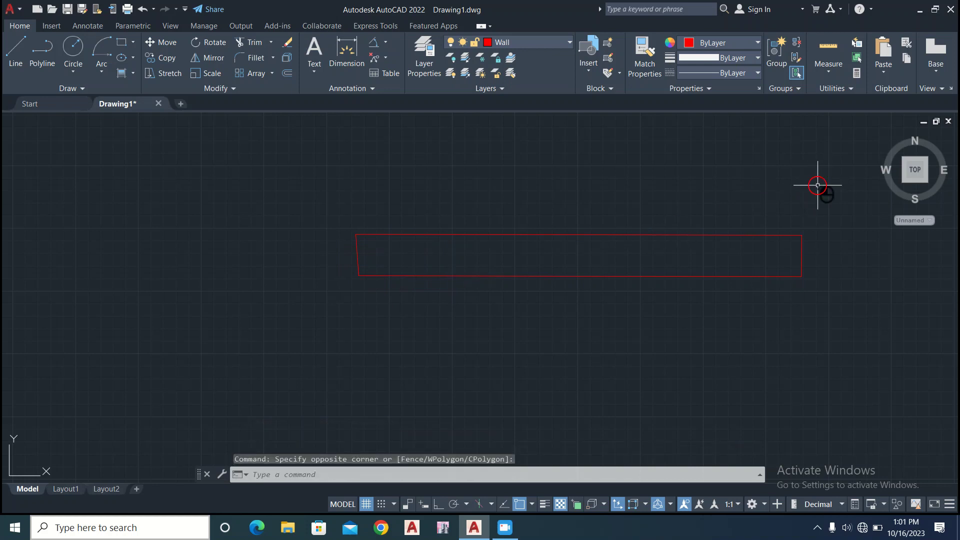
- Turn off the Wall layer even though it is the current layer
left_click(570, 43)
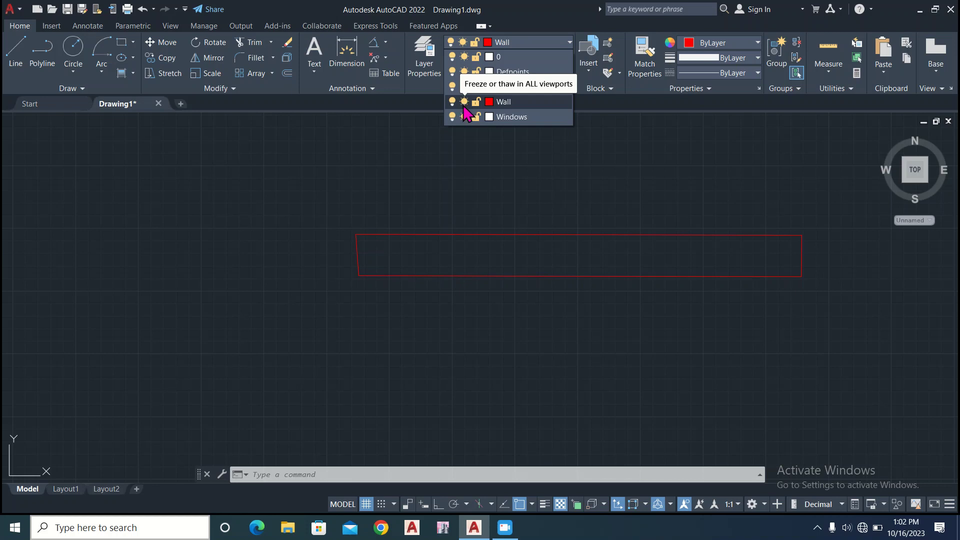
left_click(453, 102)
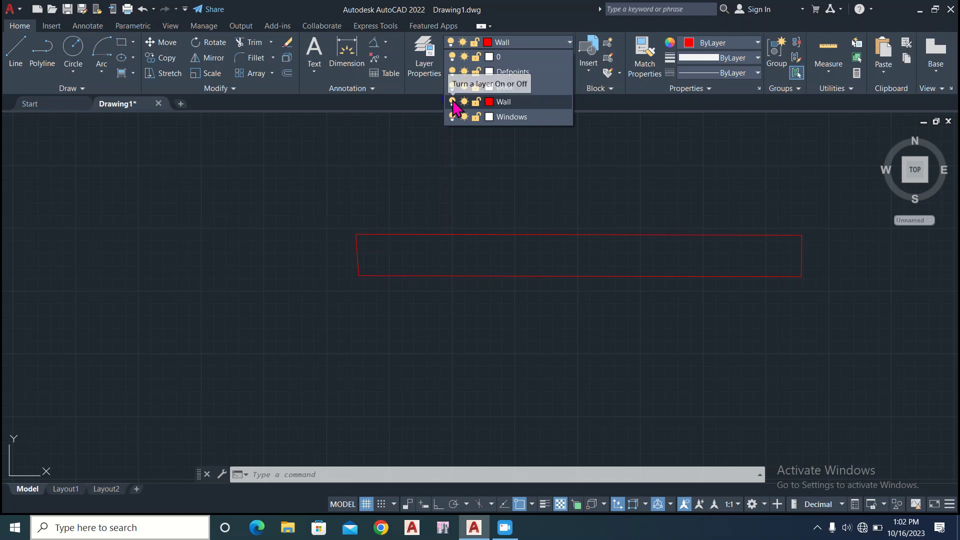
left_click(453, 102)
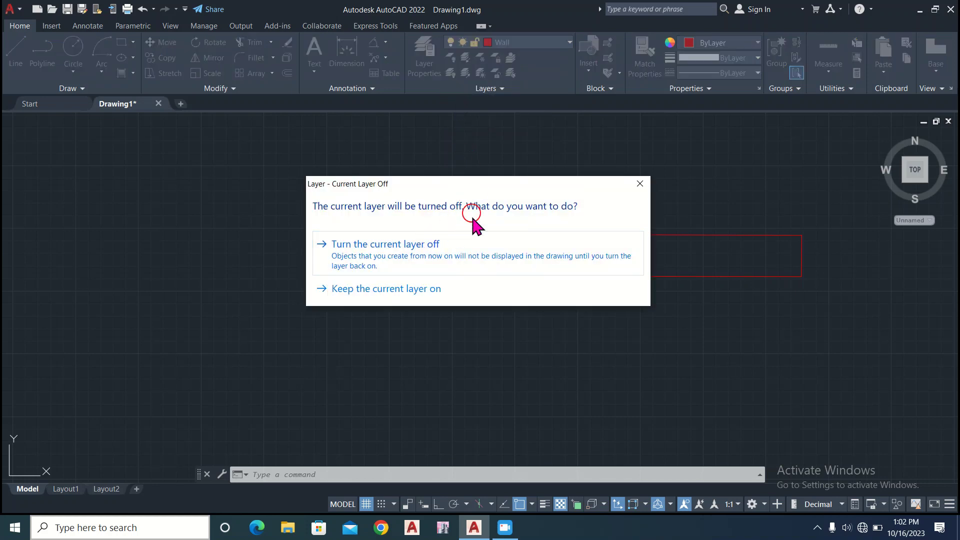
left_click(470, 241)
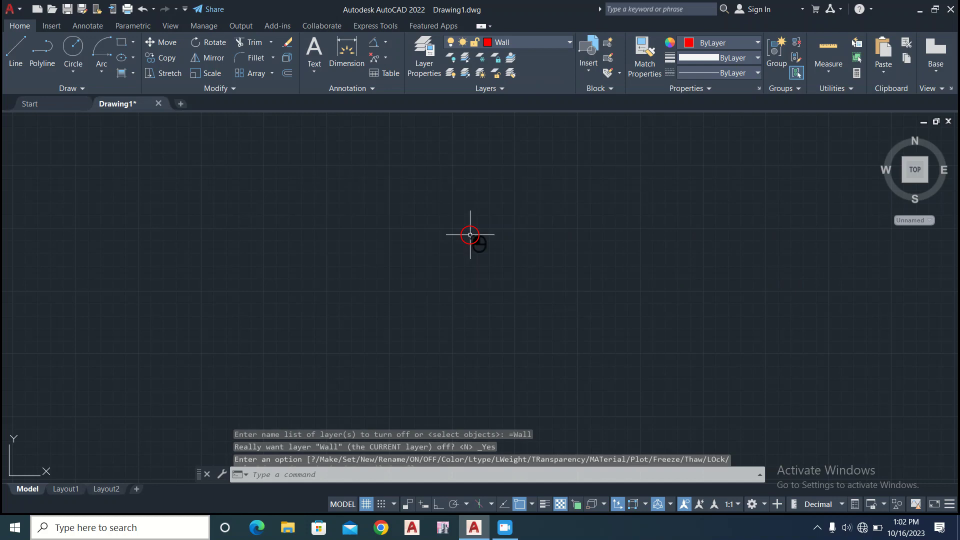
- Make Door the current layer and switch back to Wall, choosing to leave Wall turned off
left_click(570, 42)
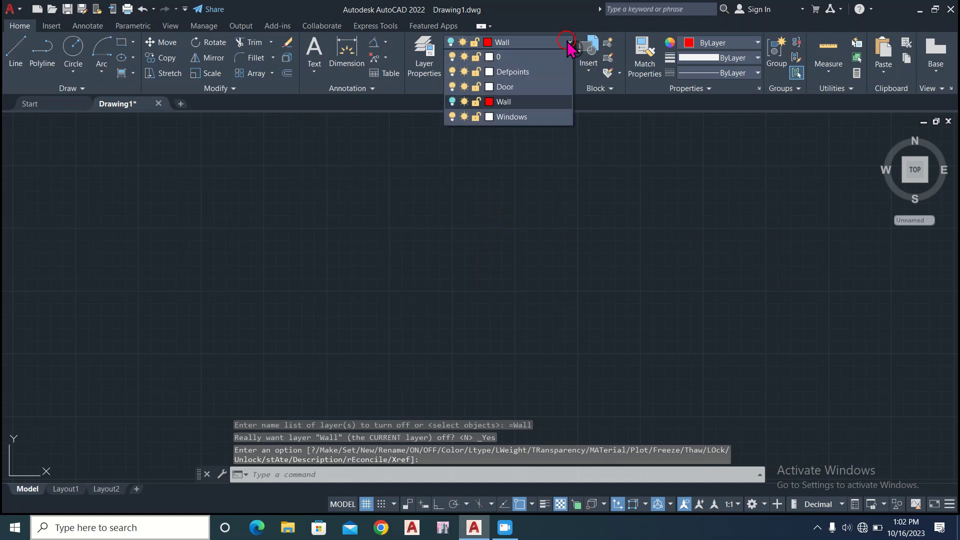
left_click(523, 88)
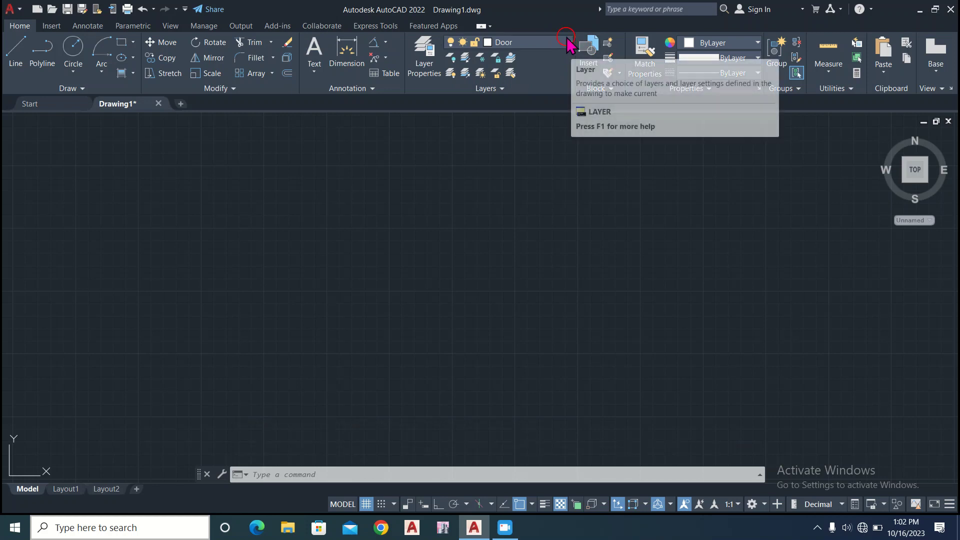
left_click(570, 43)
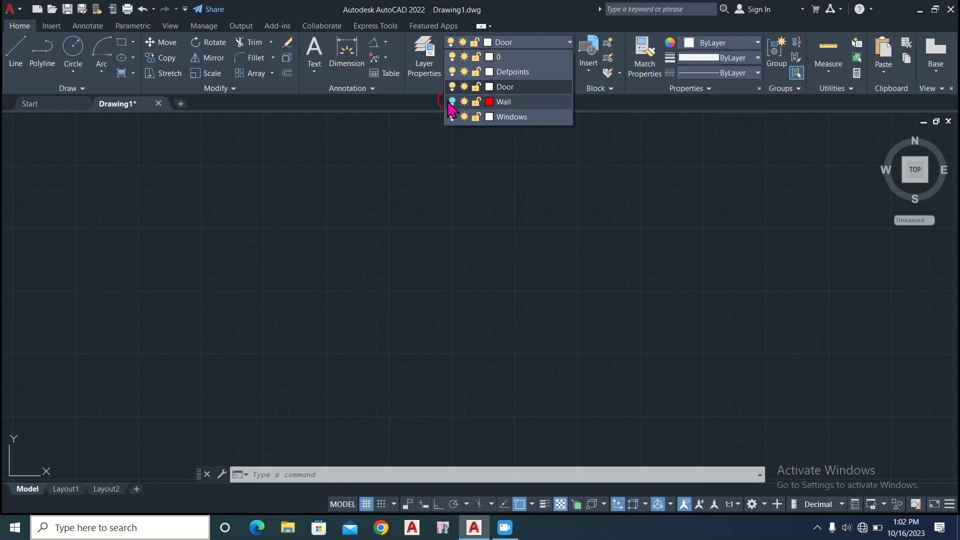
left_click(524, 100)
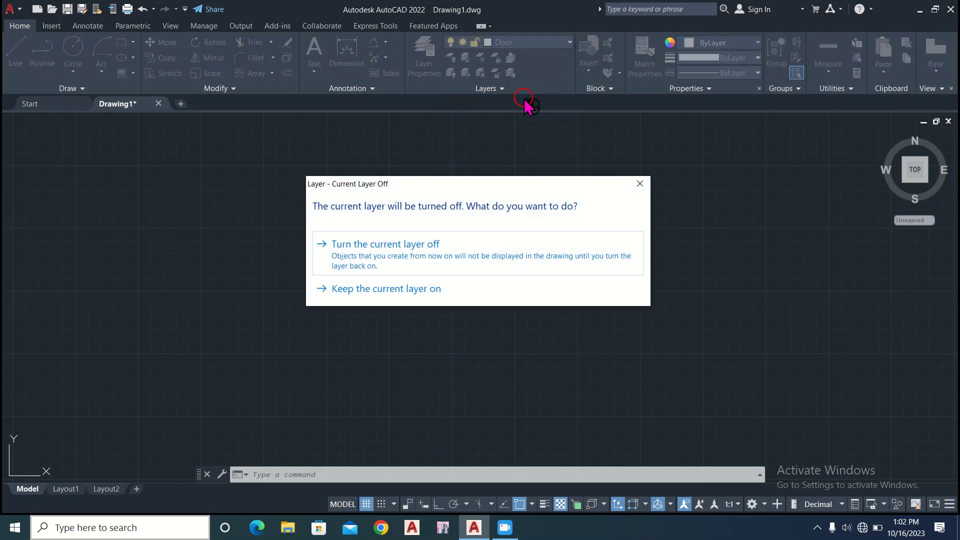
left_click(486, 239)
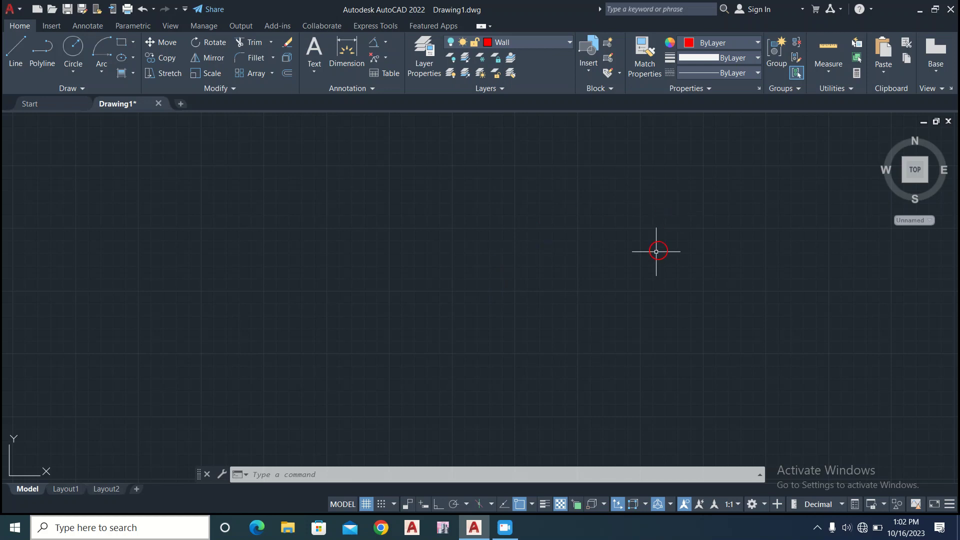
- Turn the Wall layer back on and try to freeze it while it is the current layer
left_click(505, 528)
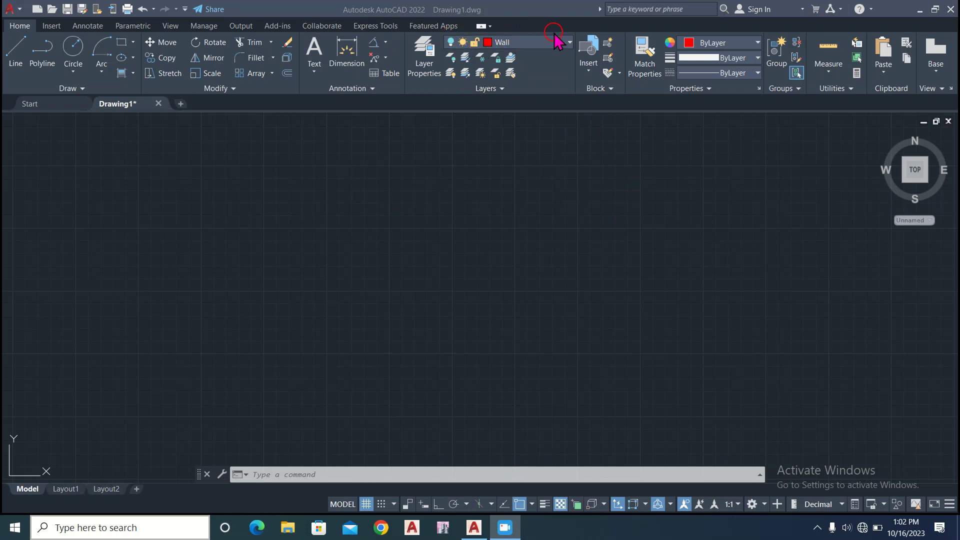
left_click(569, 43)
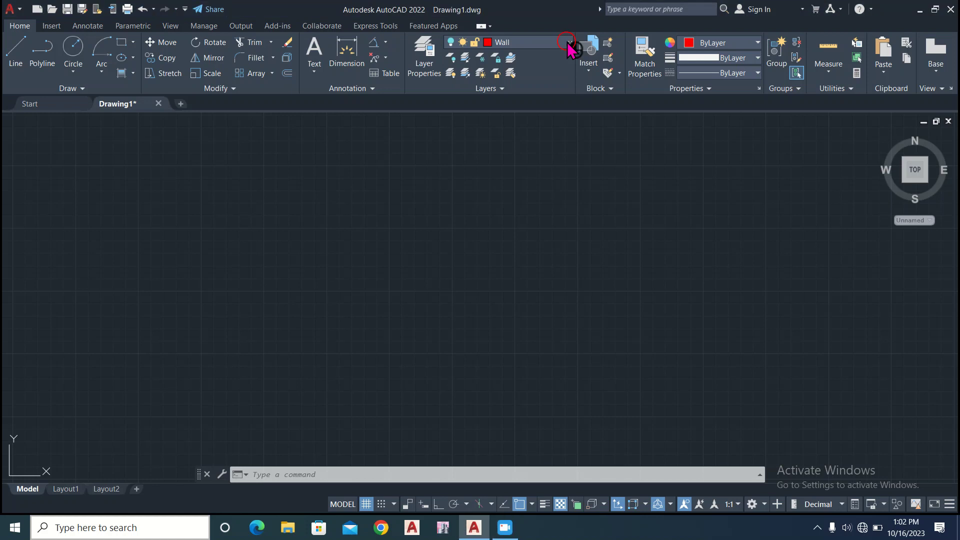
left_click(569, 43)
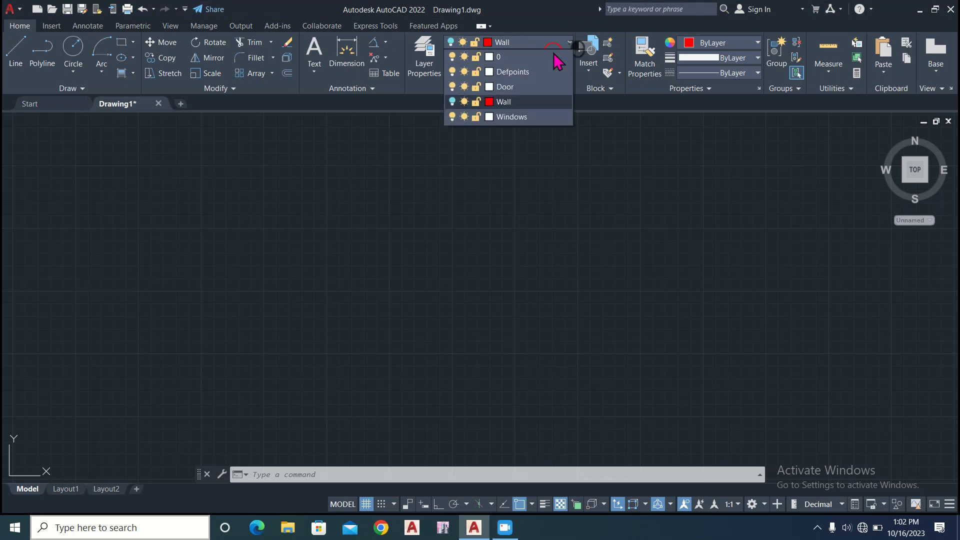
left_click(452, 102)
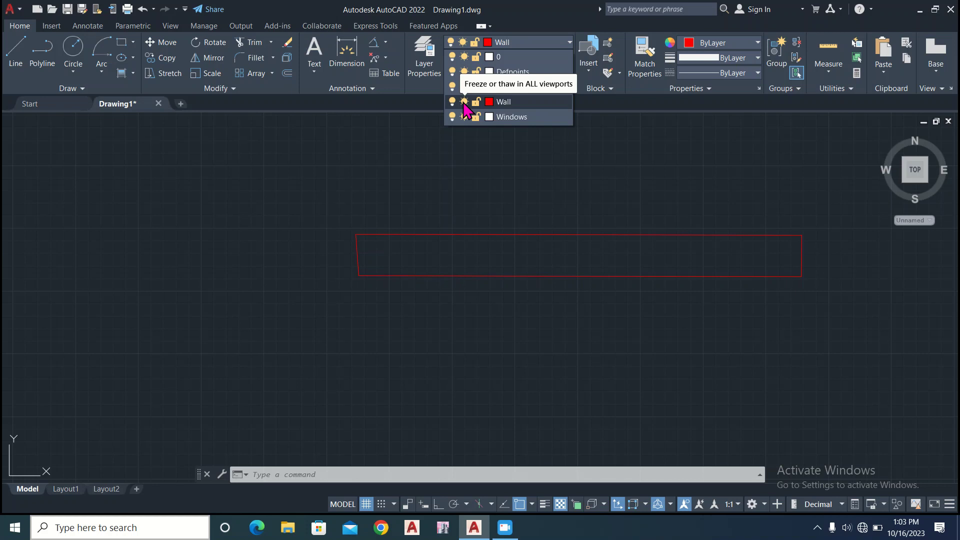
left_click(464, 101)
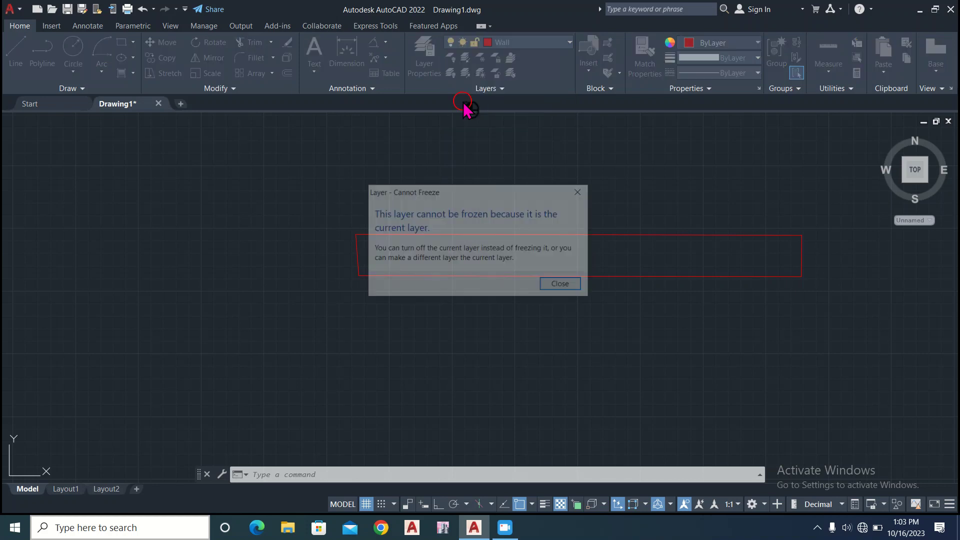
left_click(563, 285)
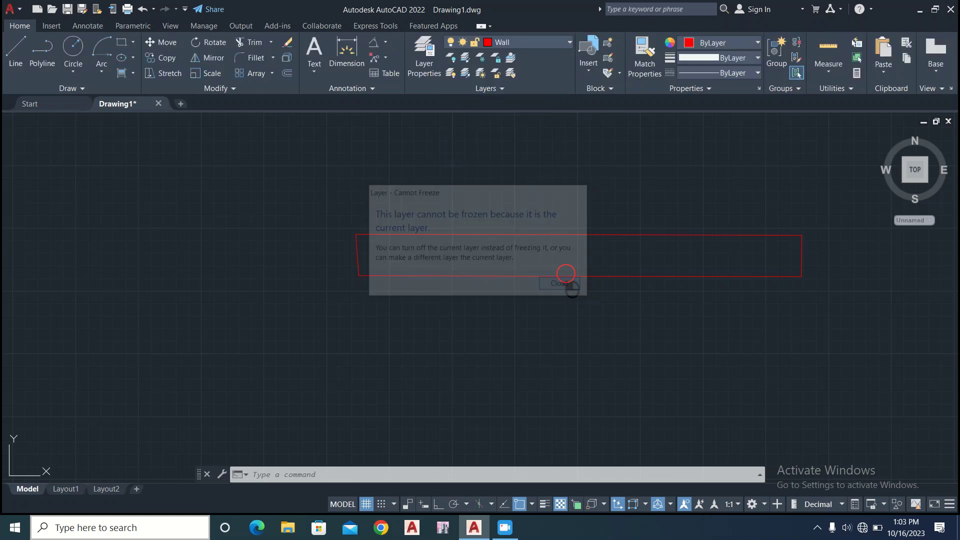
- Make Door the current layer and freeze the Wall layer
left_click(570, 43)
left_click(524, 90)
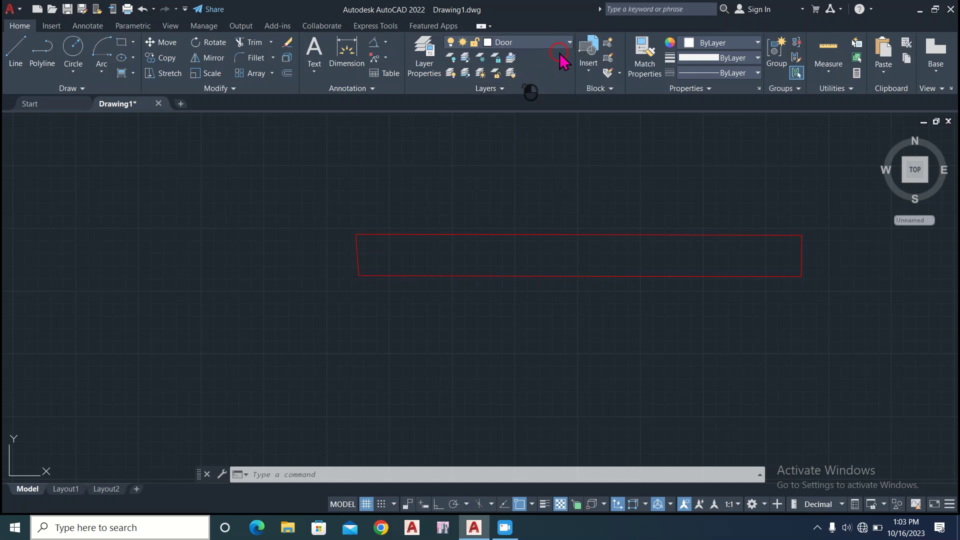
left_click(569, 42)
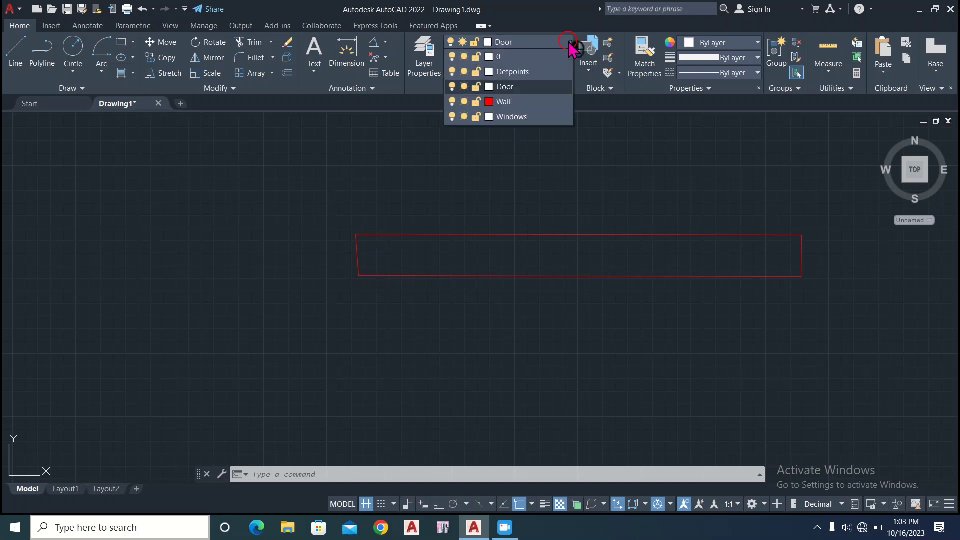
left_click(464, 102)
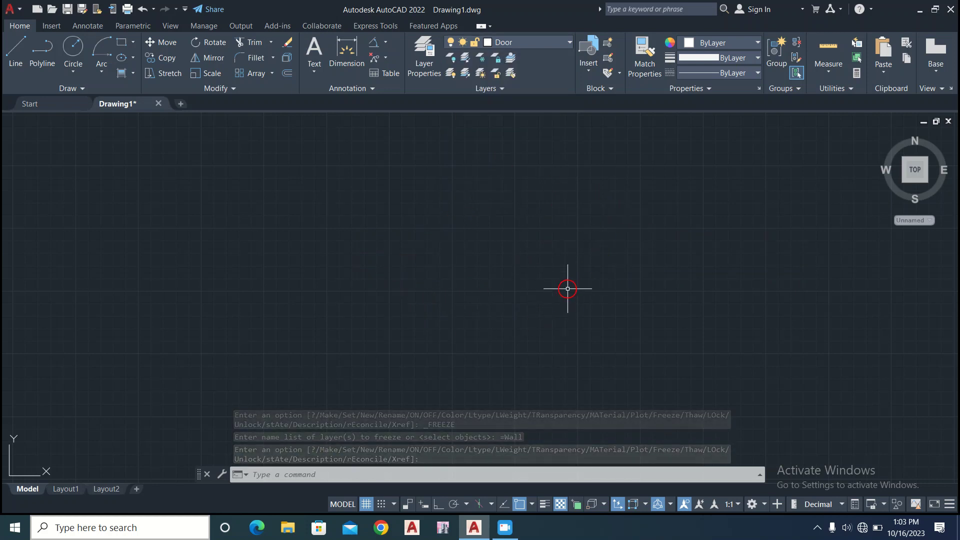
- Try to make the frozen Wall layer the current layer
left_click(569, 44)
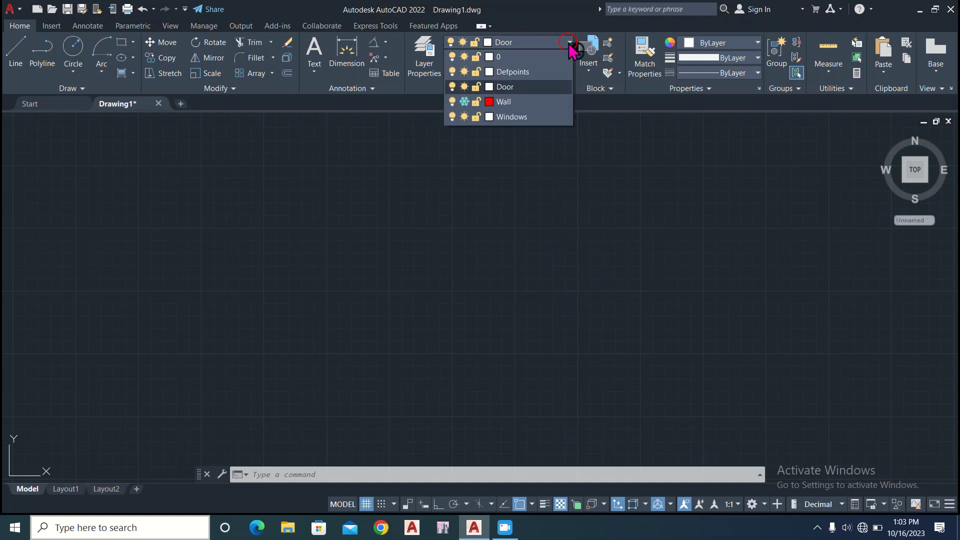
left_click(543, 100)
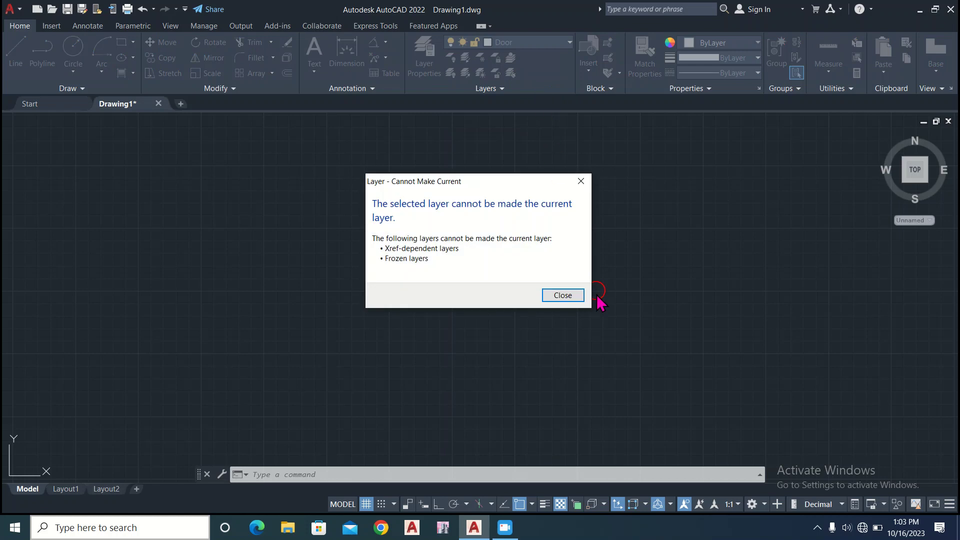
left_click(574, 295)
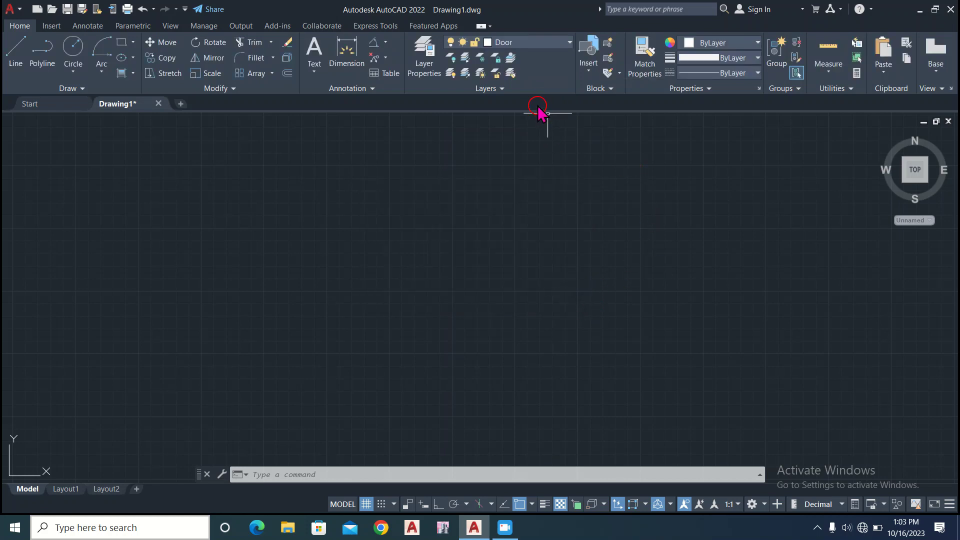
- Lock and unlock the frozen Wall layer, and try again to set it as current
left_click(569, 44)
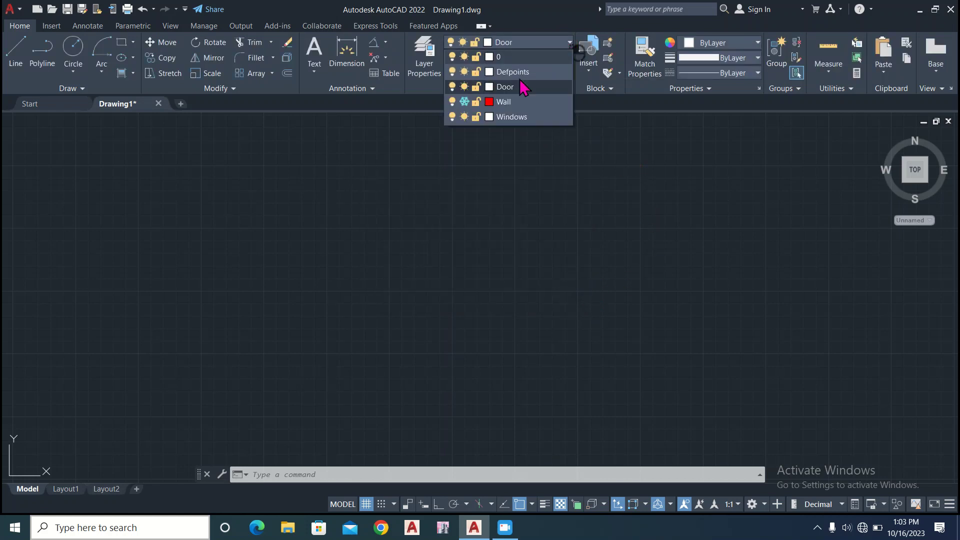
left_click(478, 102)
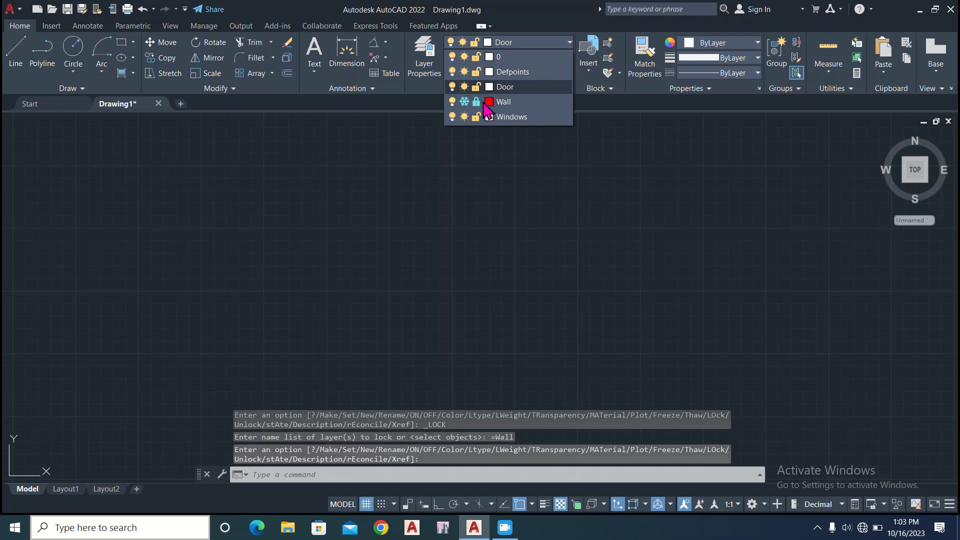
left_click(477, 102)
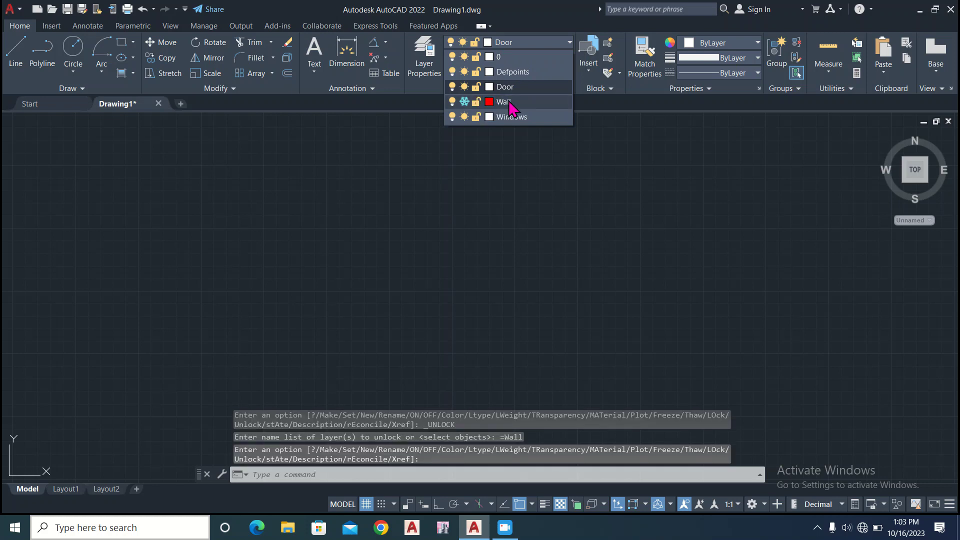
left_click(510, 102)
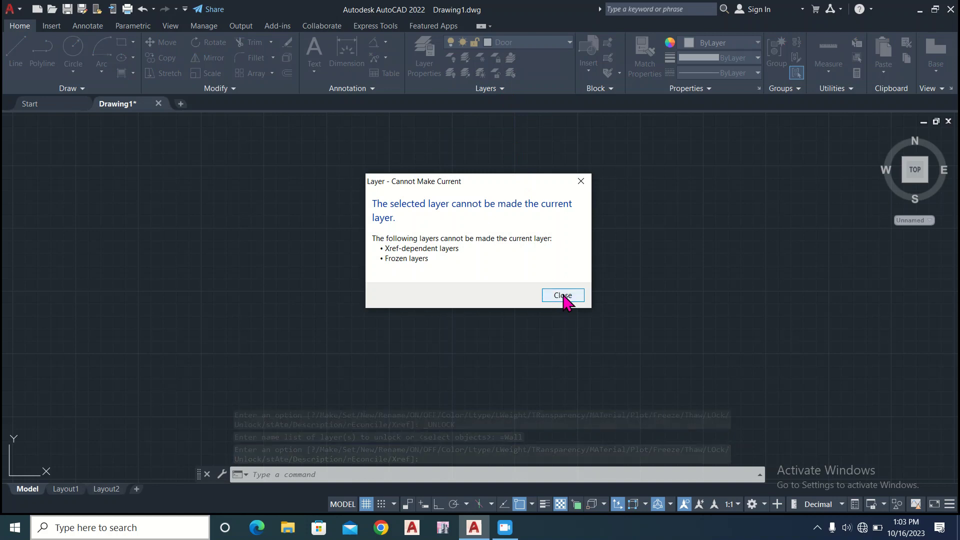
left_click(564, 298)
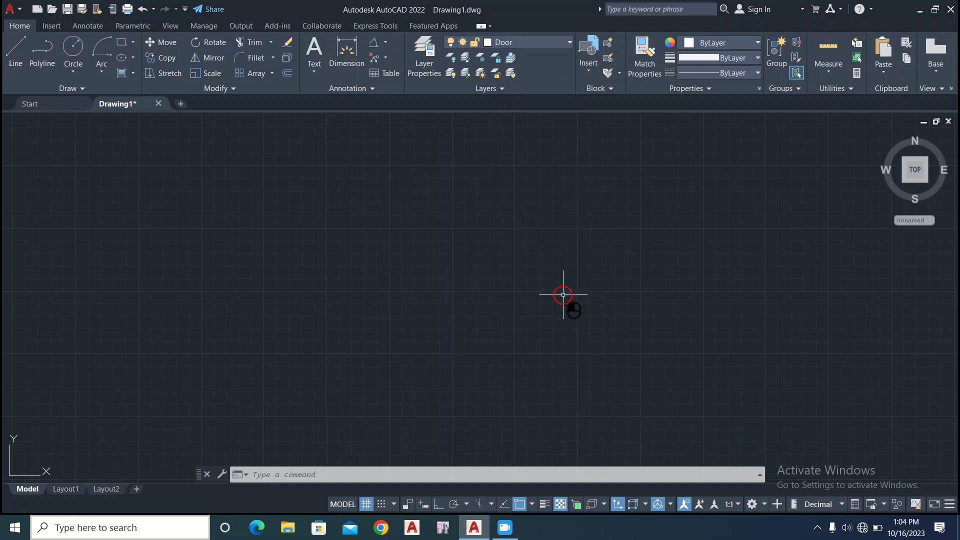
- Thaw the Wall layer and freeze it again
left_click(570, 43)
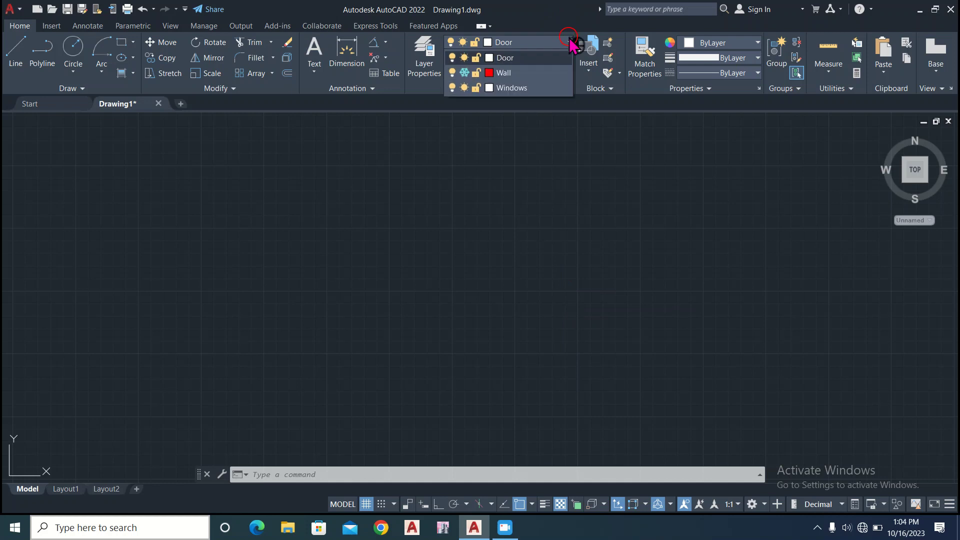
left_click(466, 103)
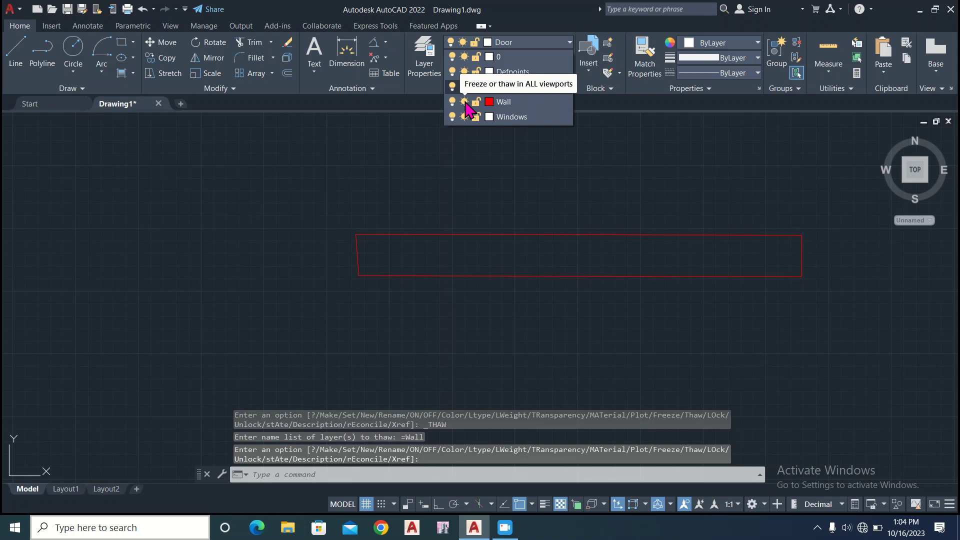
left_click(466, 103)
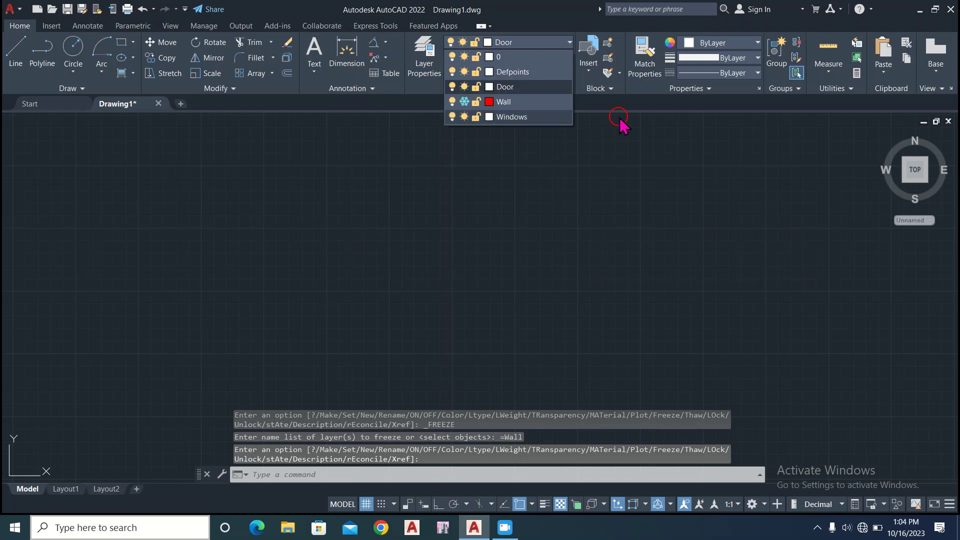
- Attempt once more to switch the current layer from Door to the frozen Wall layer
left_click(568, 43)
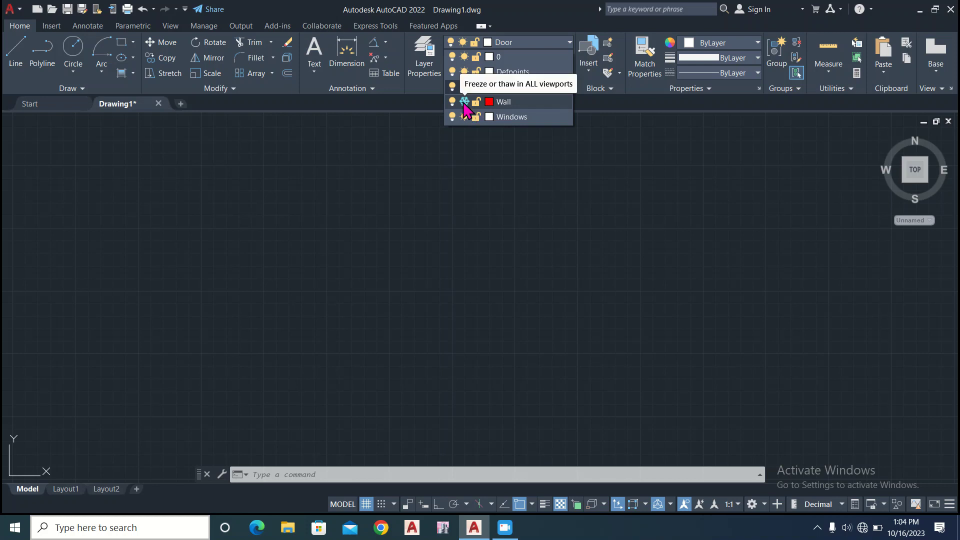
left_click(496, 103)
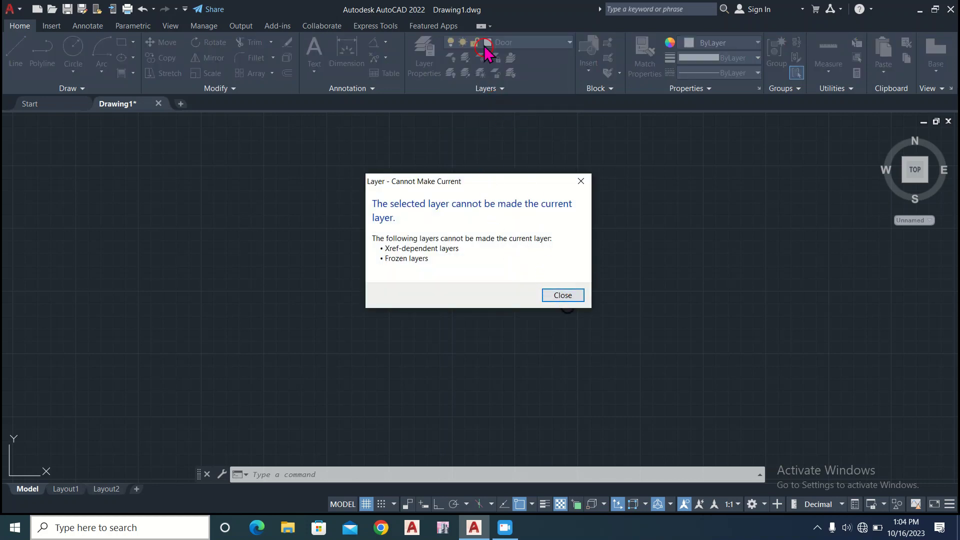
left_click(560, 296)
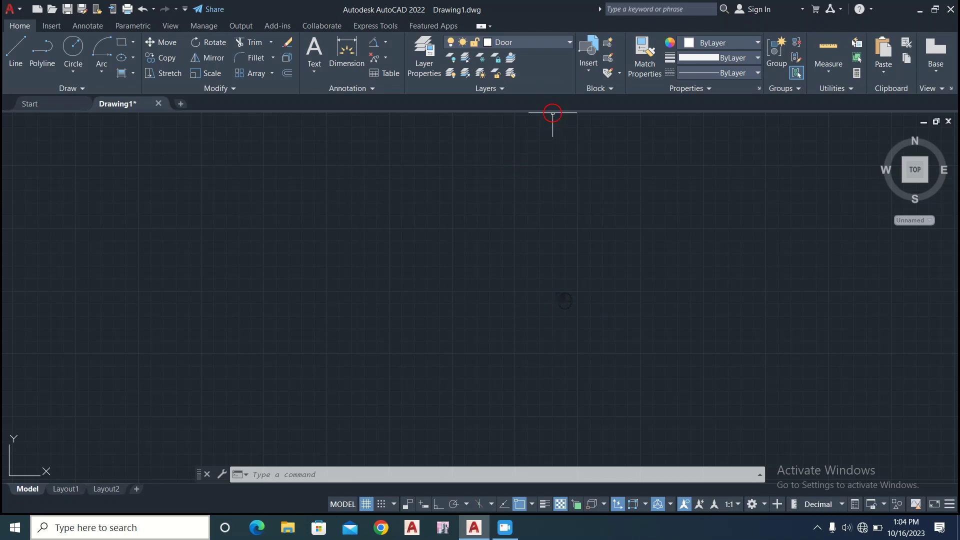
- Thaw the Wall layer and lock it, keeping red as its color
left_click(564, 42)
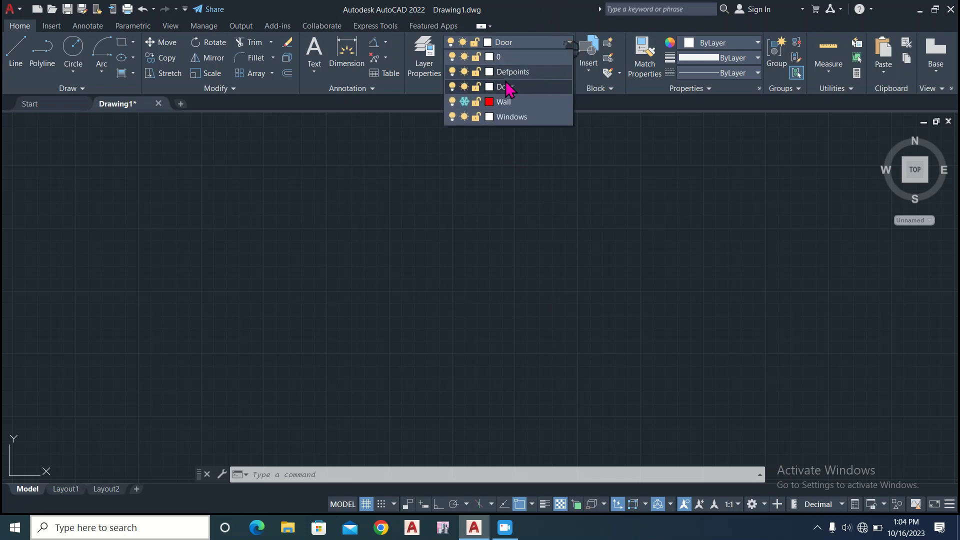
left_click(465, 102)
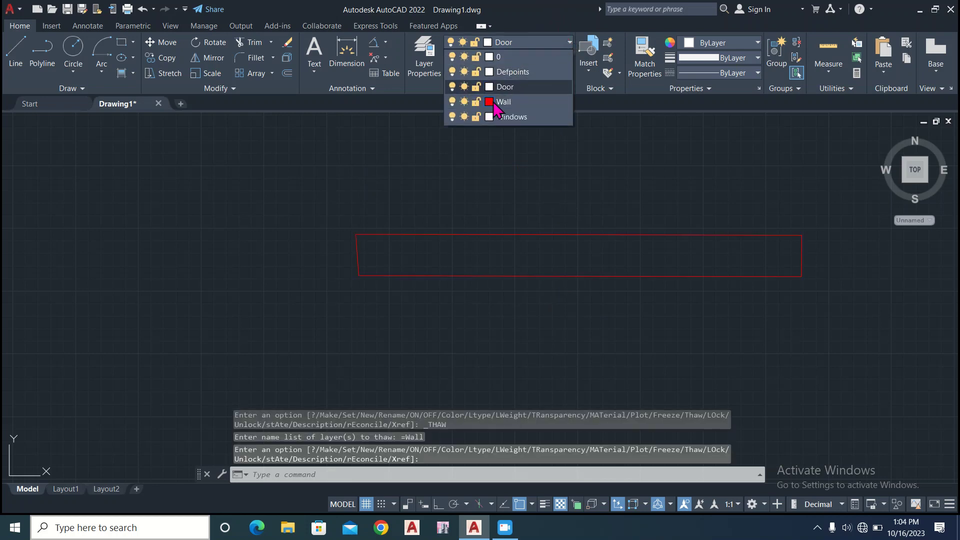
left_click(489, 102)
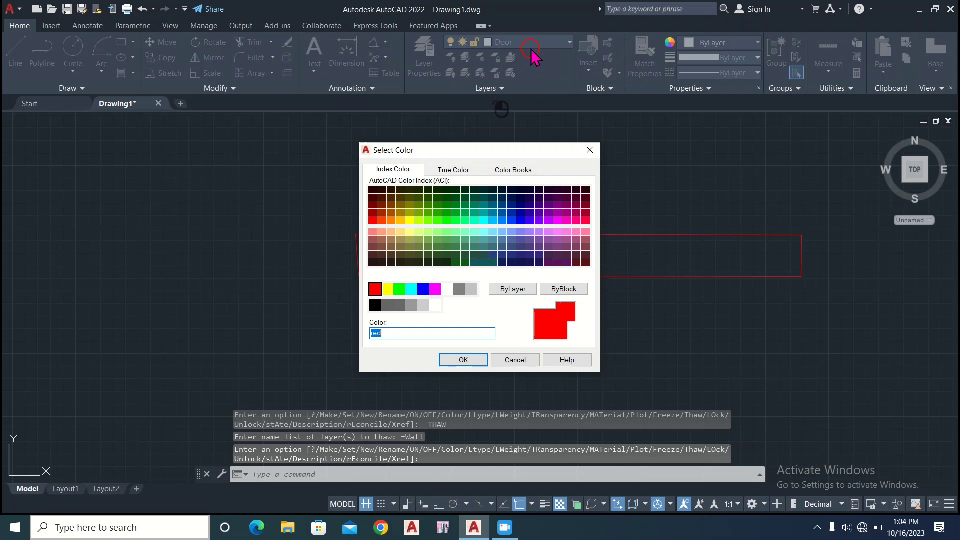
left_click(459, 361)
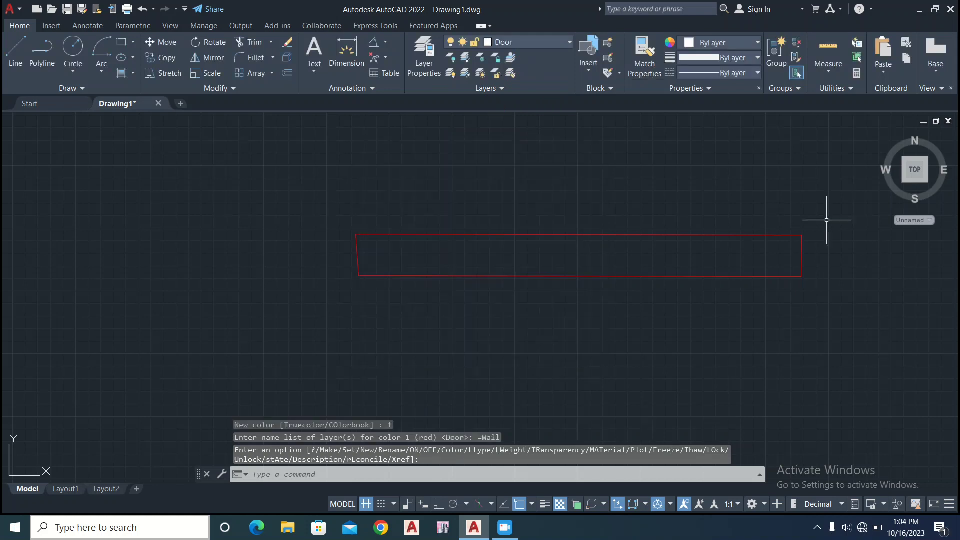
left_click(571, 43)
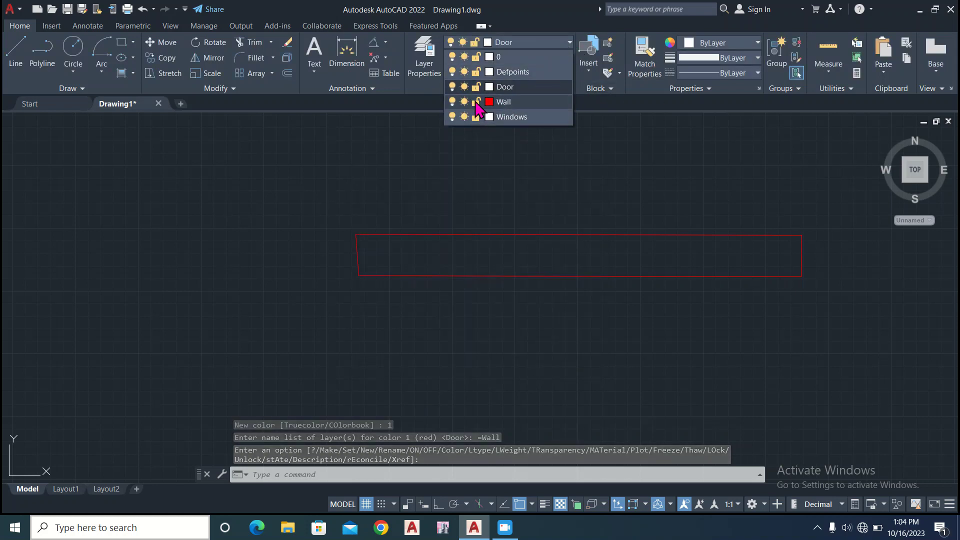
left_click(476, 102)
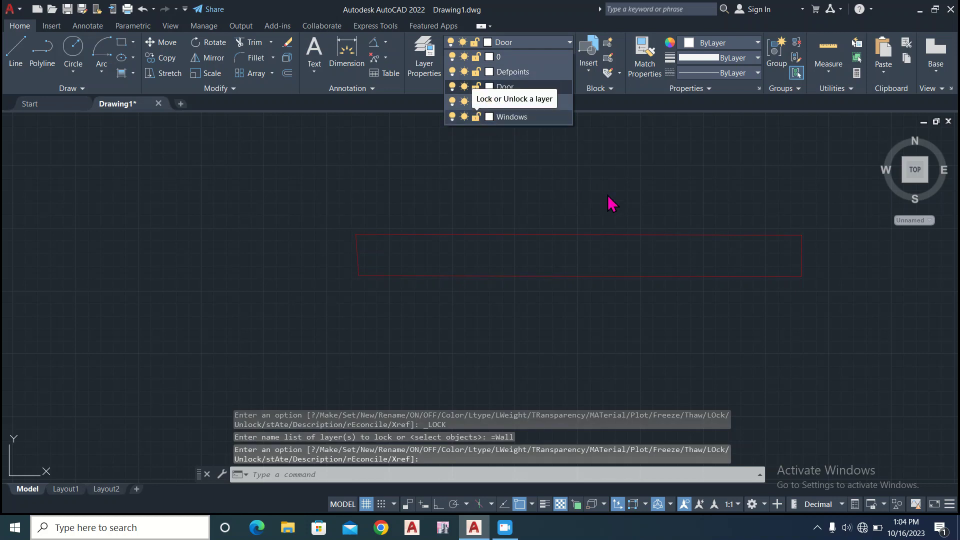
- Try to erase the four red rectangle lines that lie on the locked Wall layer
left_click(630, 210)
left_click(464, 329)
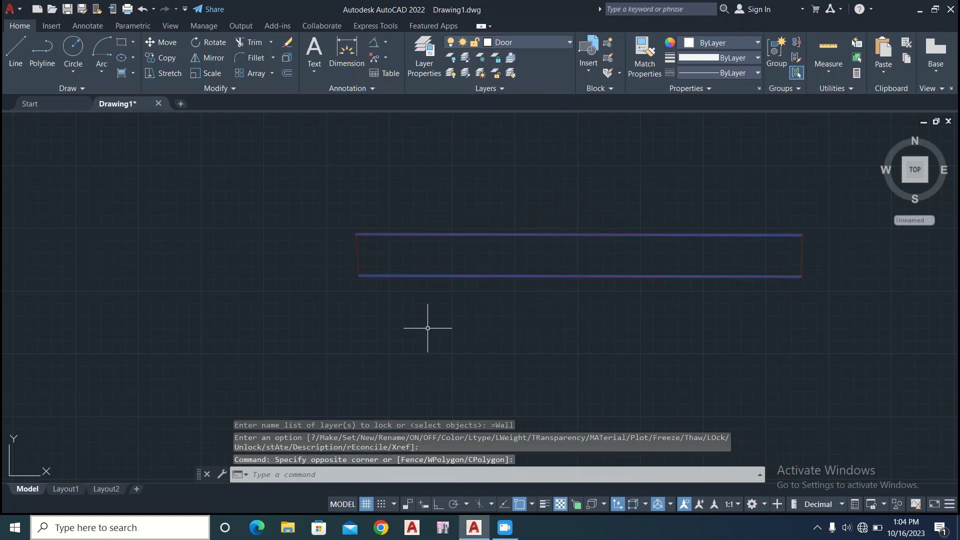
left_click(833, 192)
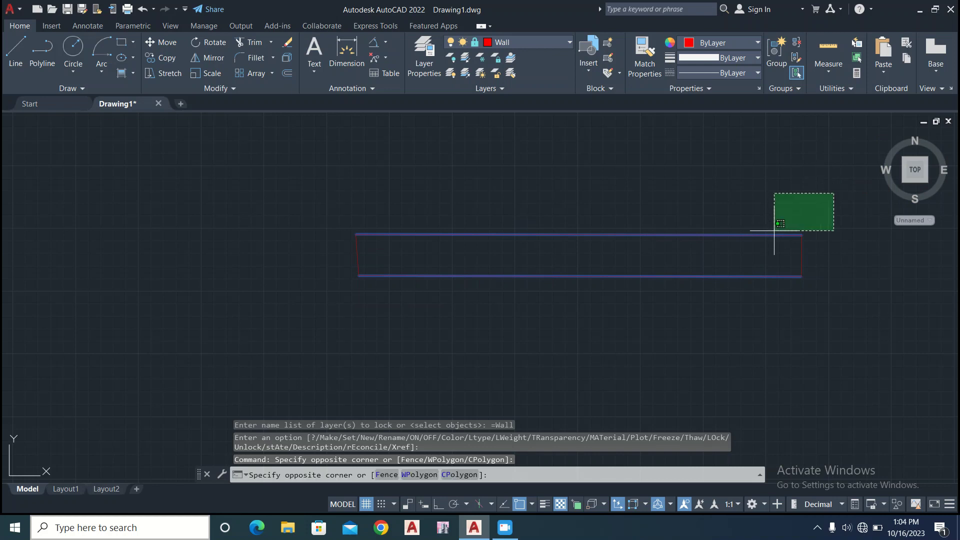
left_click(229, 379)
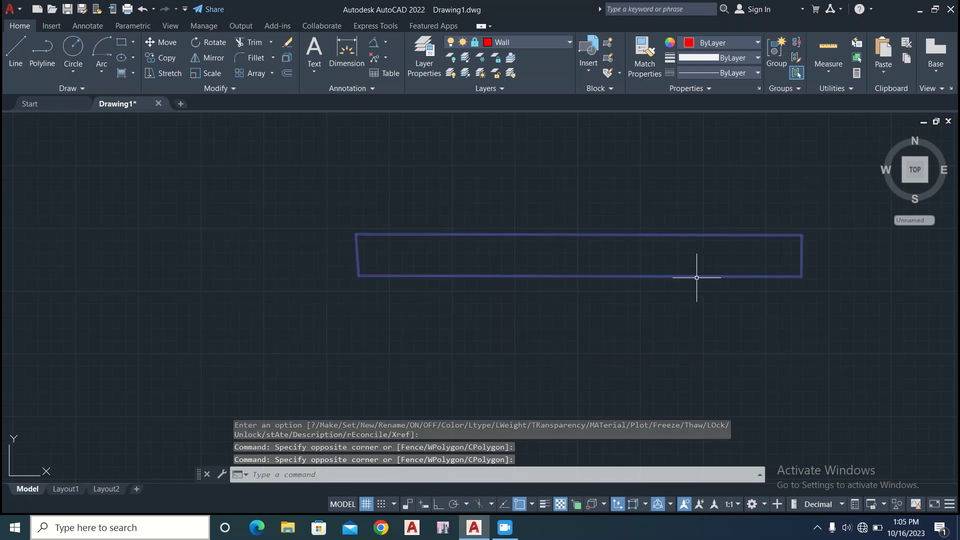
key("Delete")
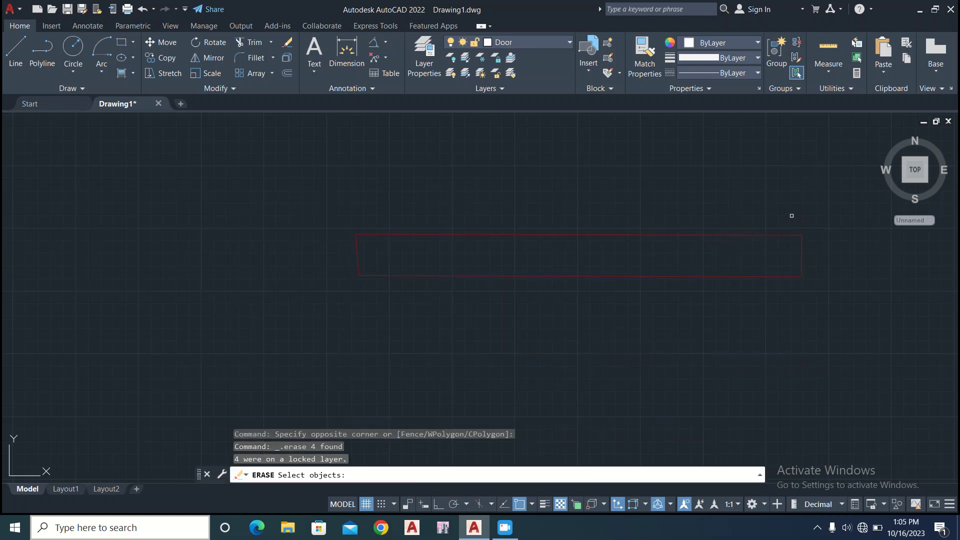
left_click(828, 208)
left_click(334, 344)
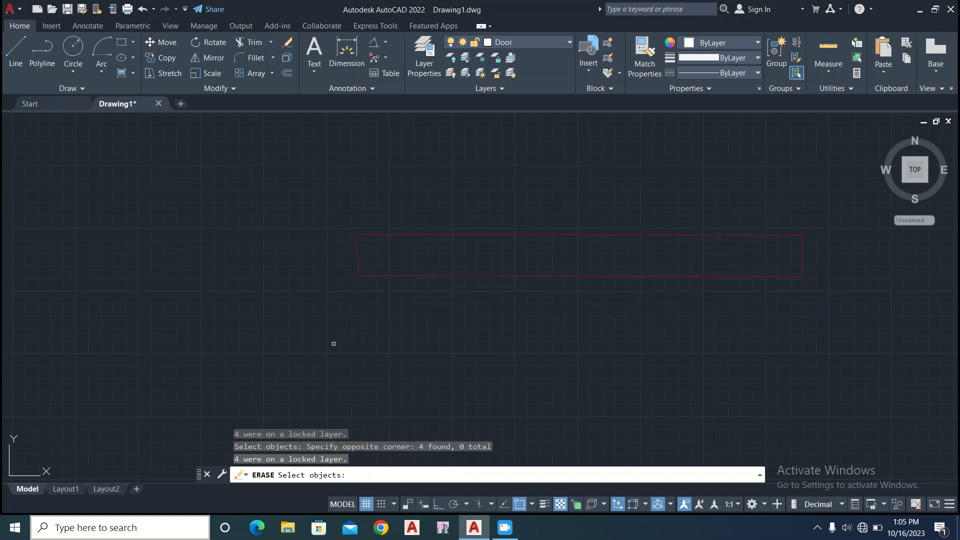
left_click(817, 207)
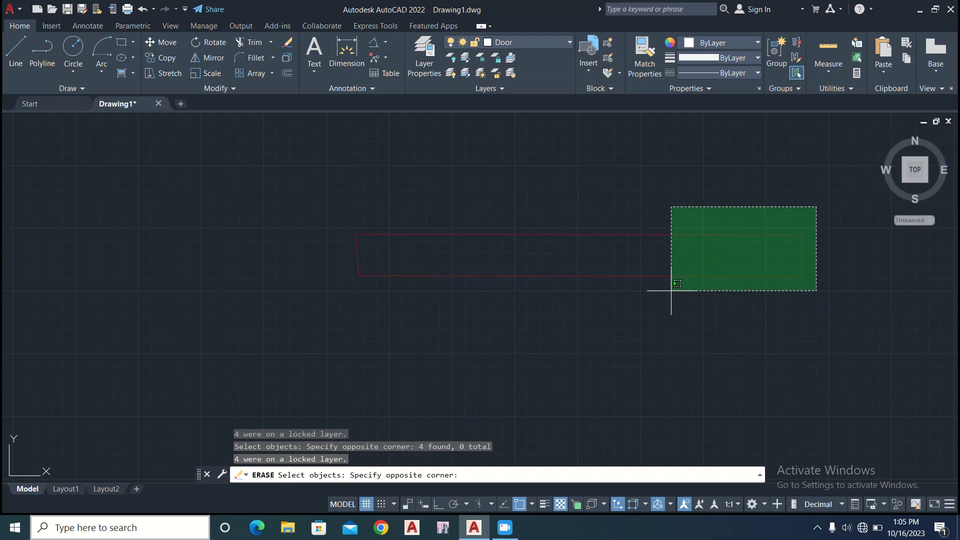
left_click(336, 339)
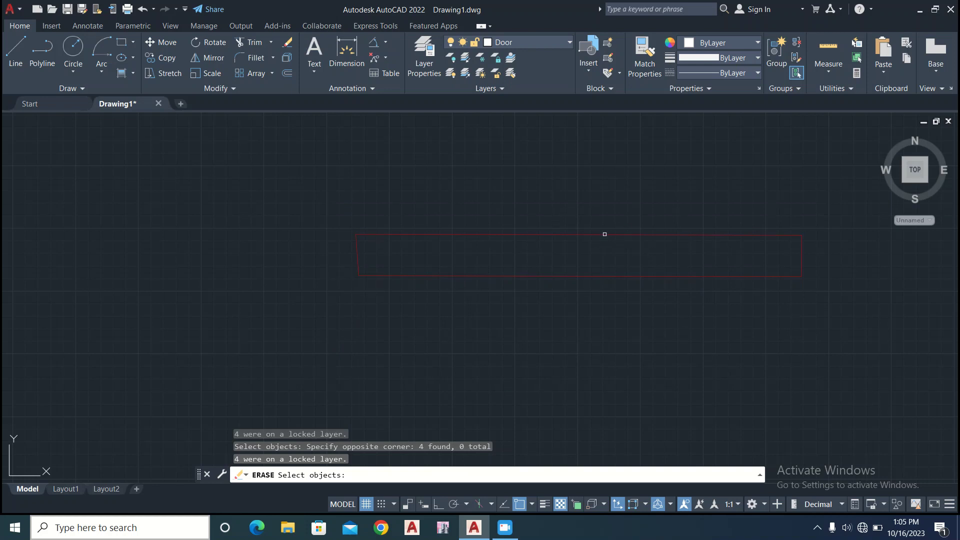
- Unlock the Wall layer while keeping Door as the current layer
left_click(570, 43)
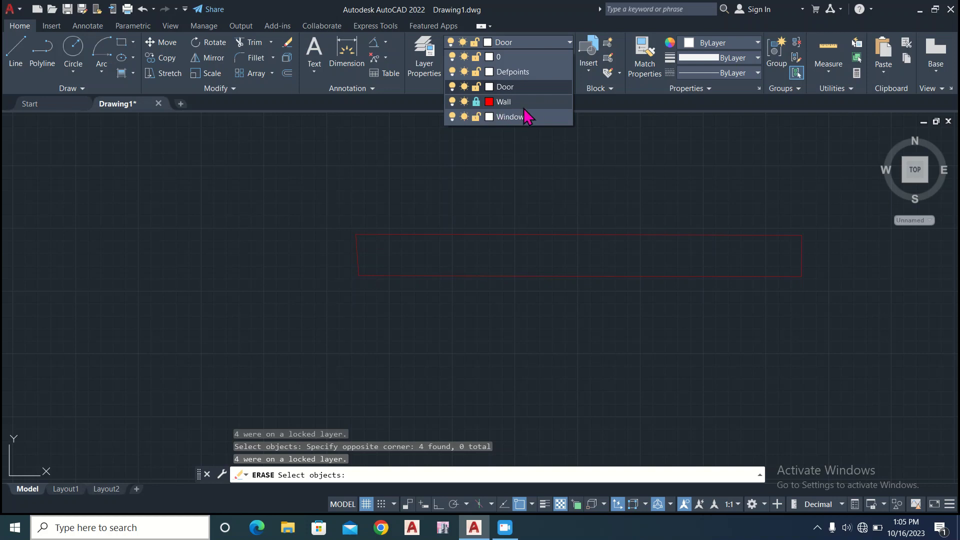
left_click(478, 103)
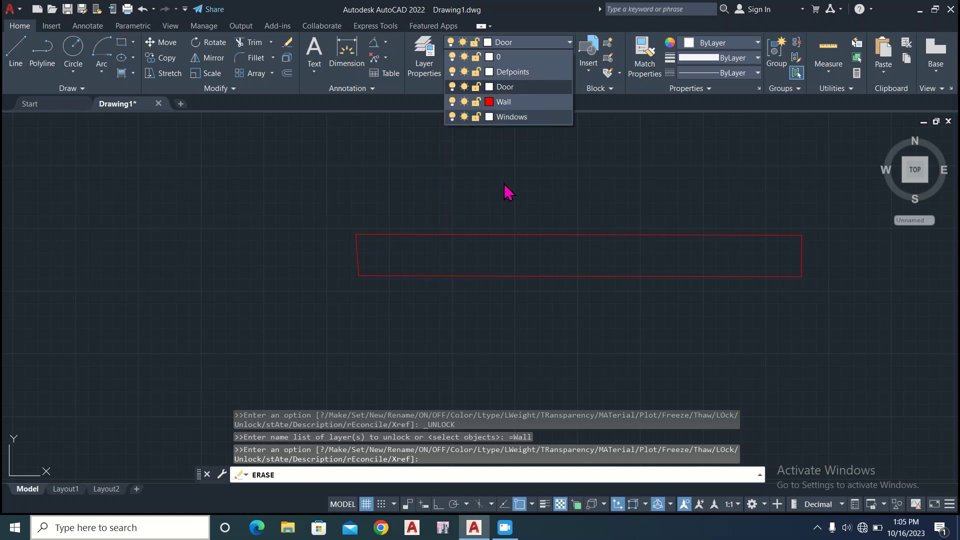
left_click(504, 113)
left_click(572, 182)
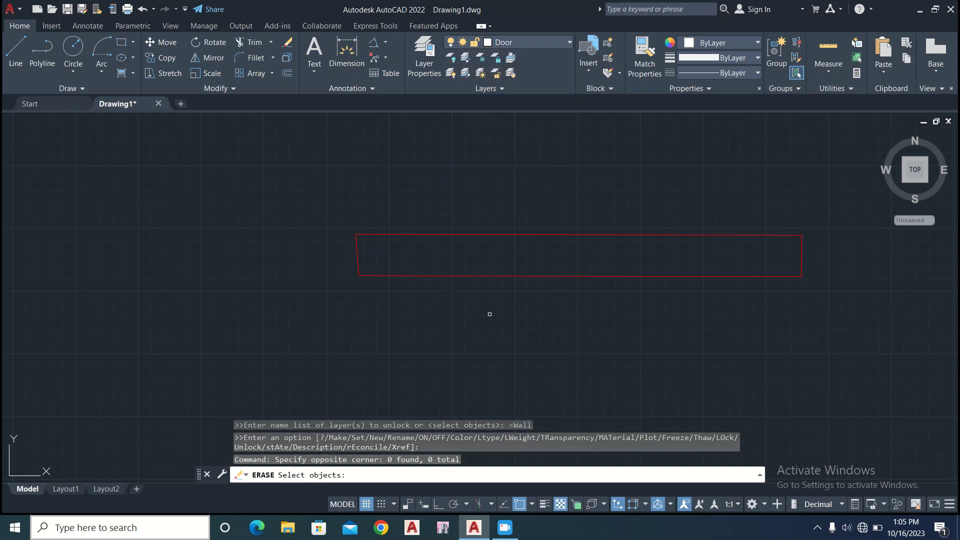
left_click(515, 528)
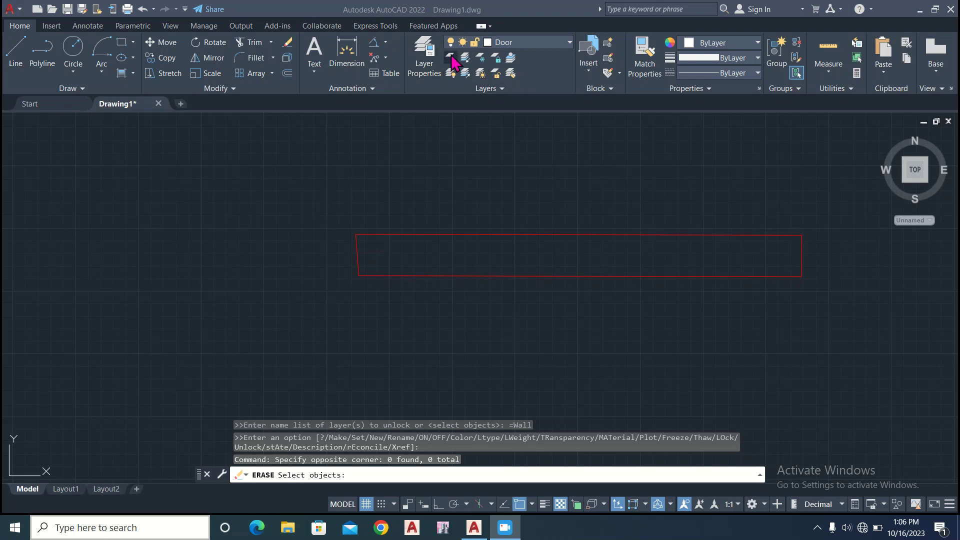
left_click(460, 151)
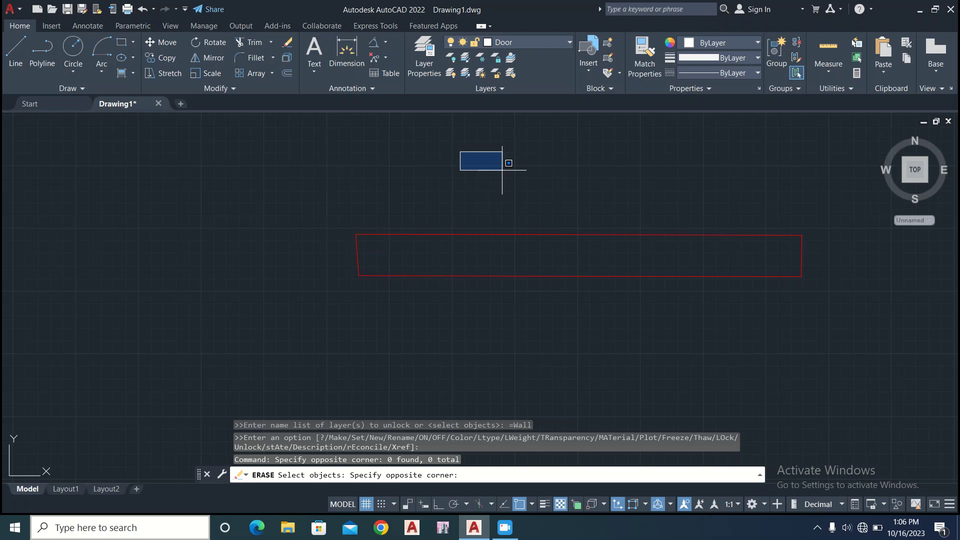
key("Escape")
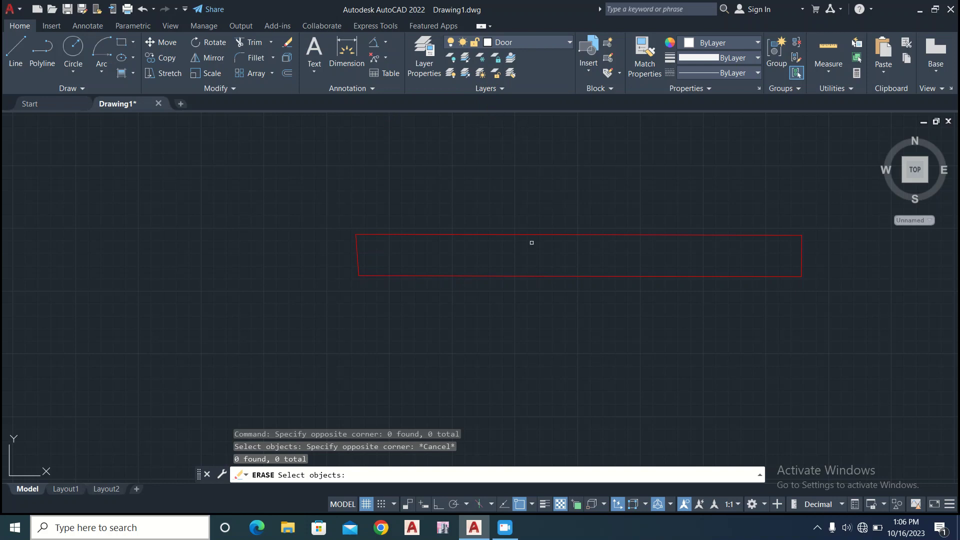
- Erase the two long red wall lines and the two short end lines to empty the drawing
left_click(773, 174)
left_click(510, 322)
key("Return")
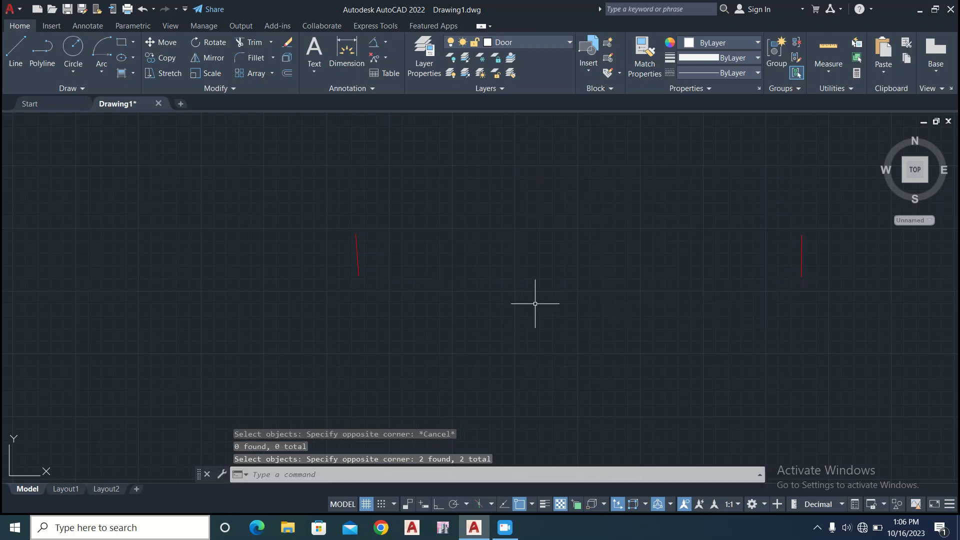
left_click(827, 214)
left_click(294, 340)
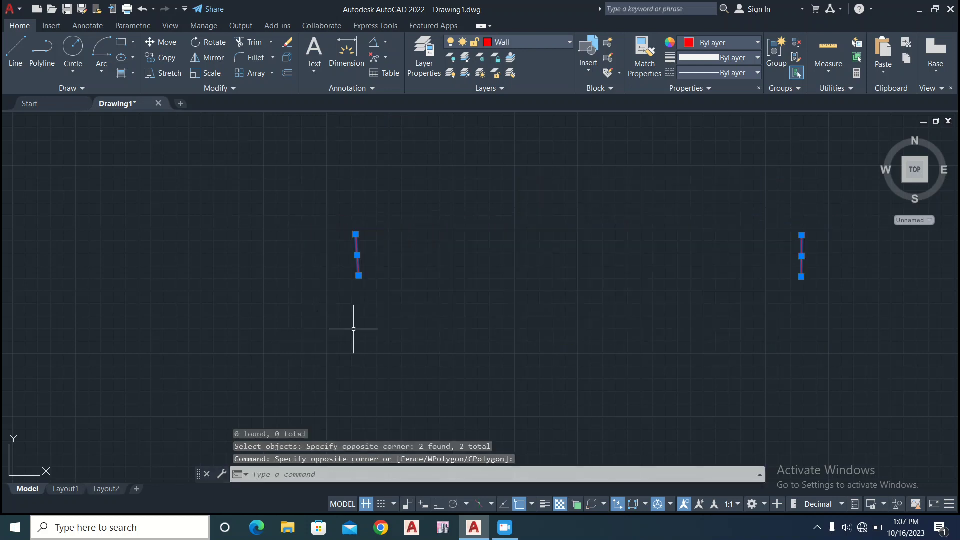
key("Delete")
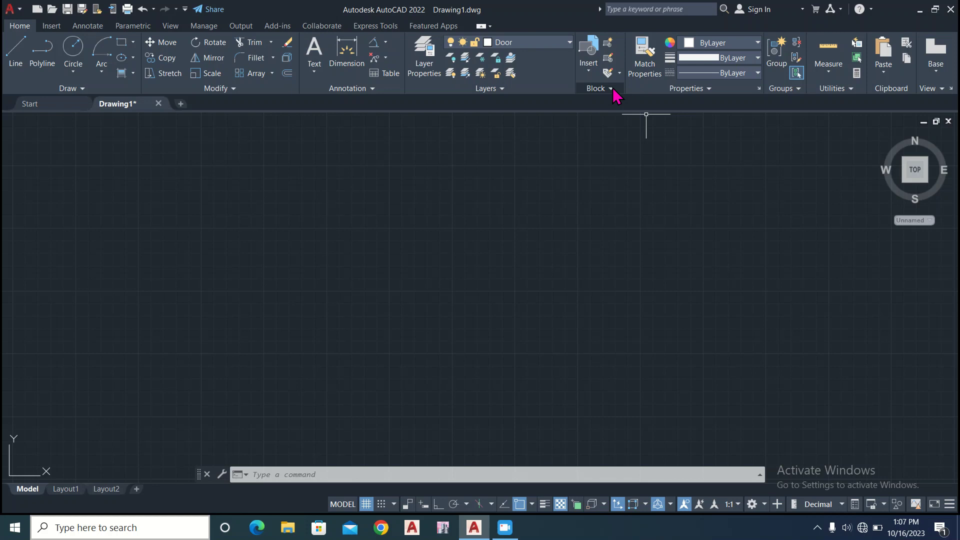
- Draw a small circle by center and radius in the empty drawing on the Door layer
left_click(517, 191)
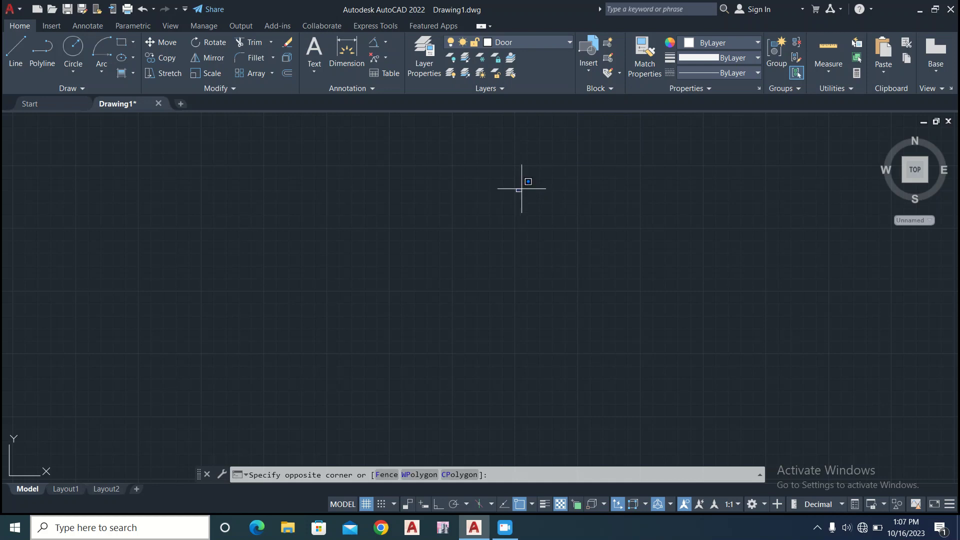
left_click(553, 183)
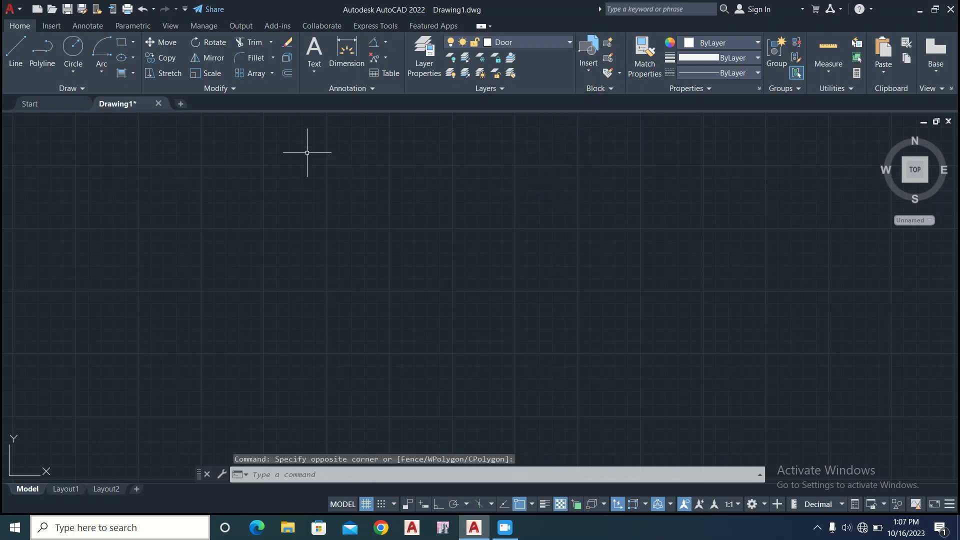
left_click(73, 49)
left_click(473, 204)
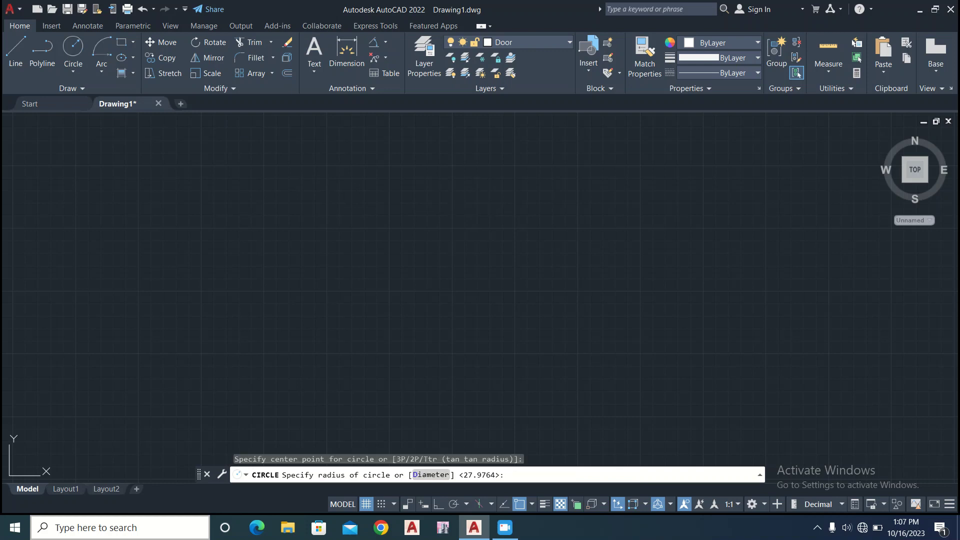
left_click(454, 204)
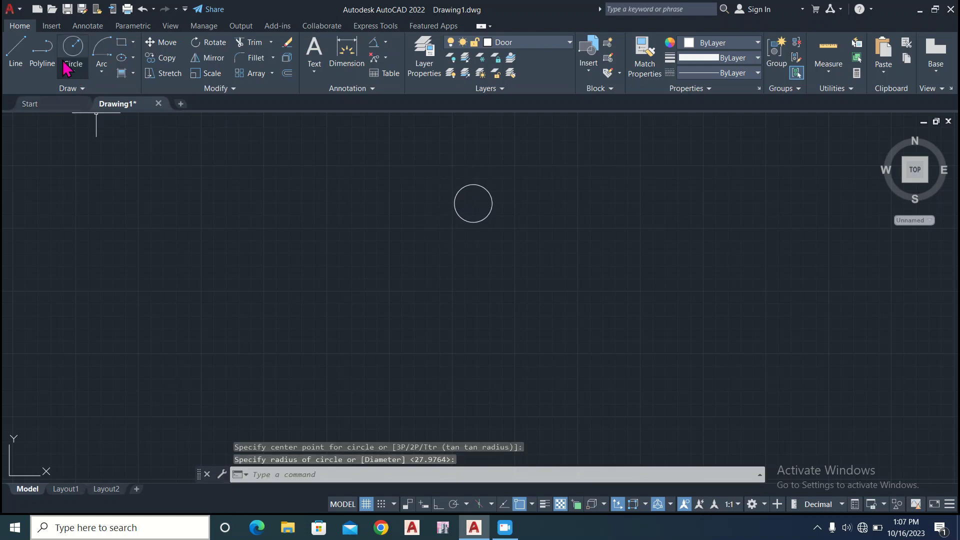
- Draw an open zigzag polyline with four segments just west of the circle
left_click(43, 58)
left_click(413, 171)
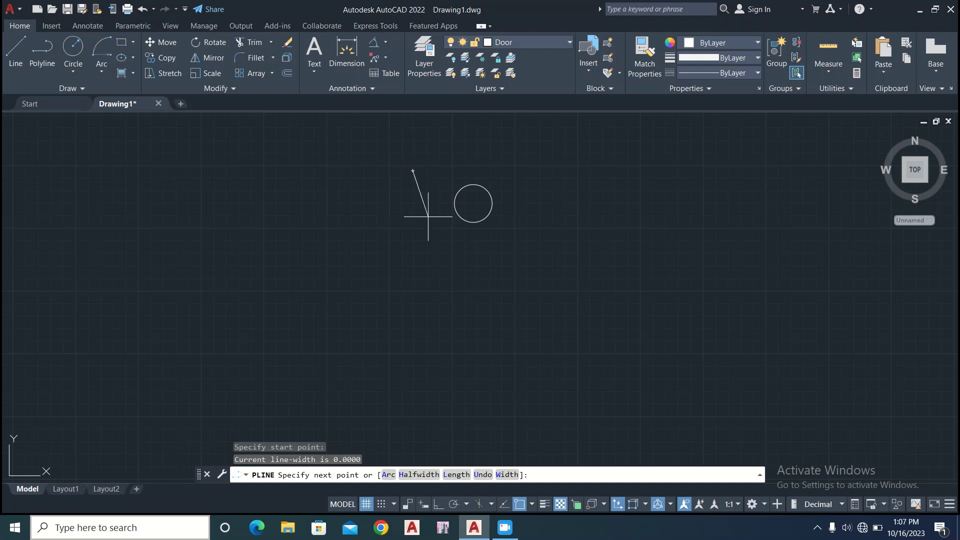
left_click(428, 216)
left_click(371, 225)
left_click(423, 252)
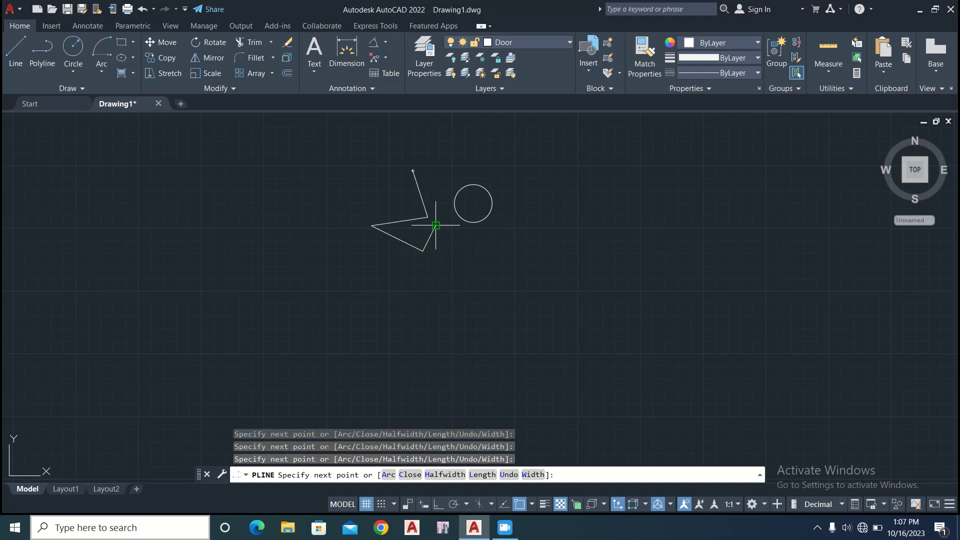
left_click(436, 226)
key("Return")
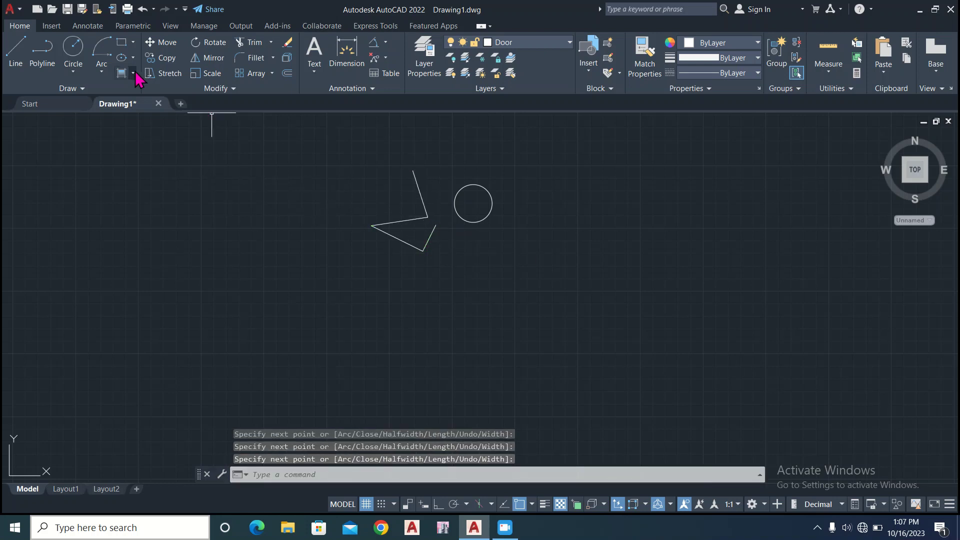
- Draw three connected line segments east of the circle, running down to a point below it
left_click(16, 55)
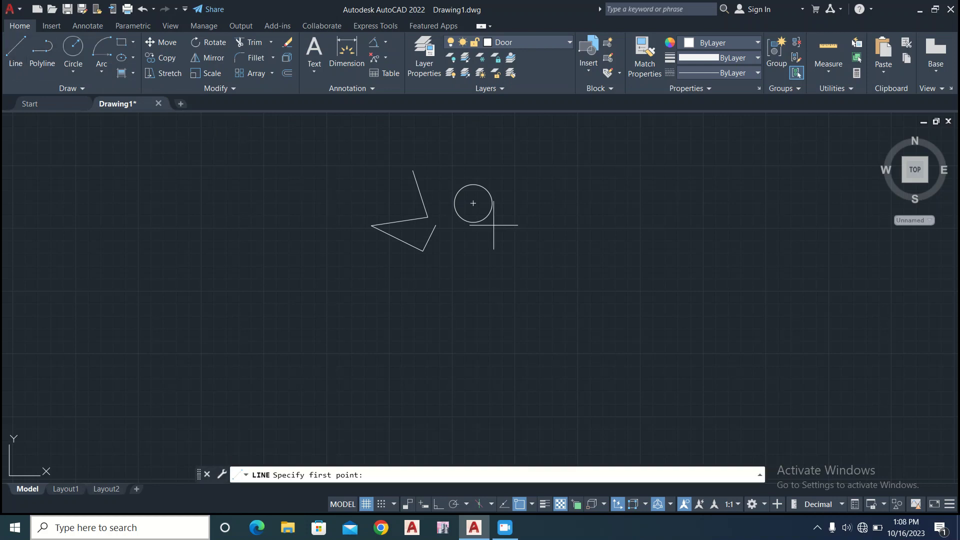
left_click(514, 194)
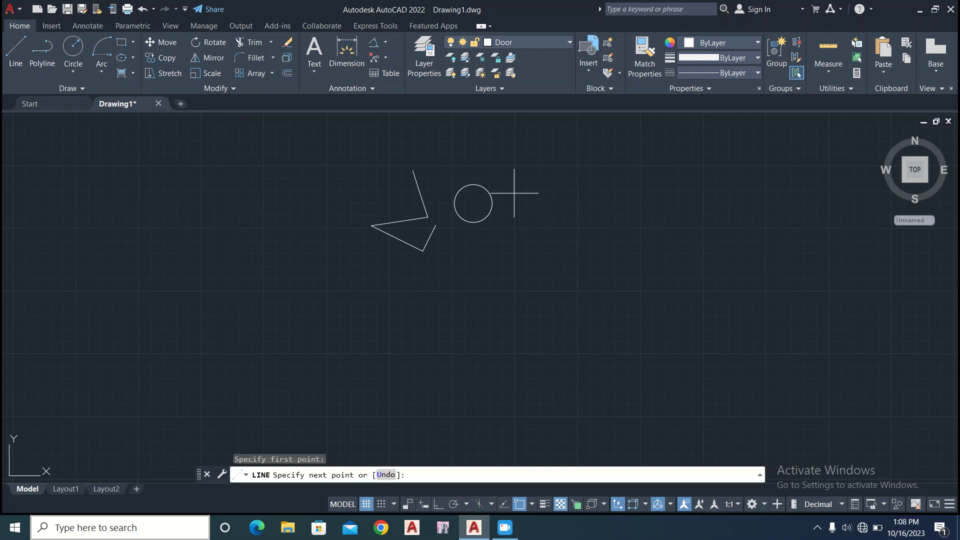
left_click(511, 244)
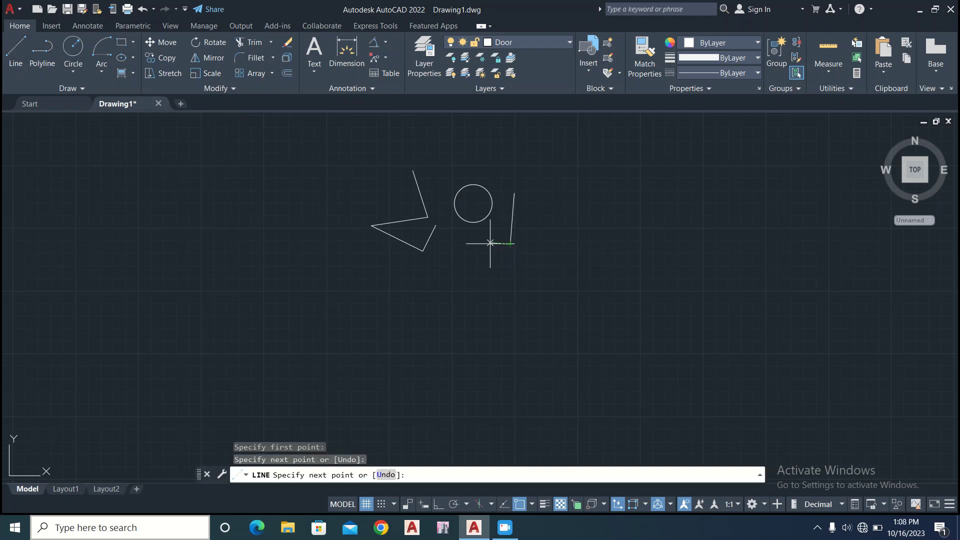
left_click(491, 243)
left_click(463, 290)
key("Return")
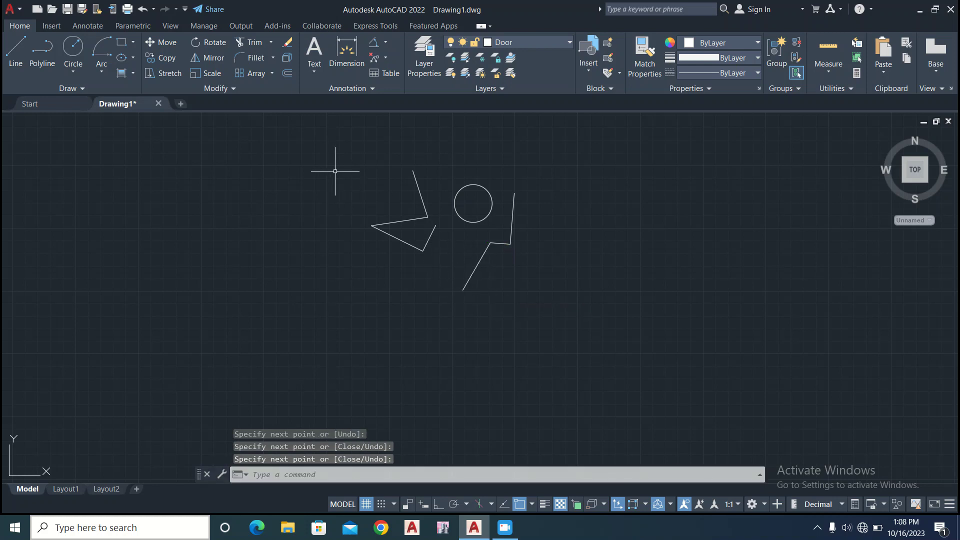
- Draw a start-center-end arc that curves downward across the upper part of the circle
left_click(109, 41)
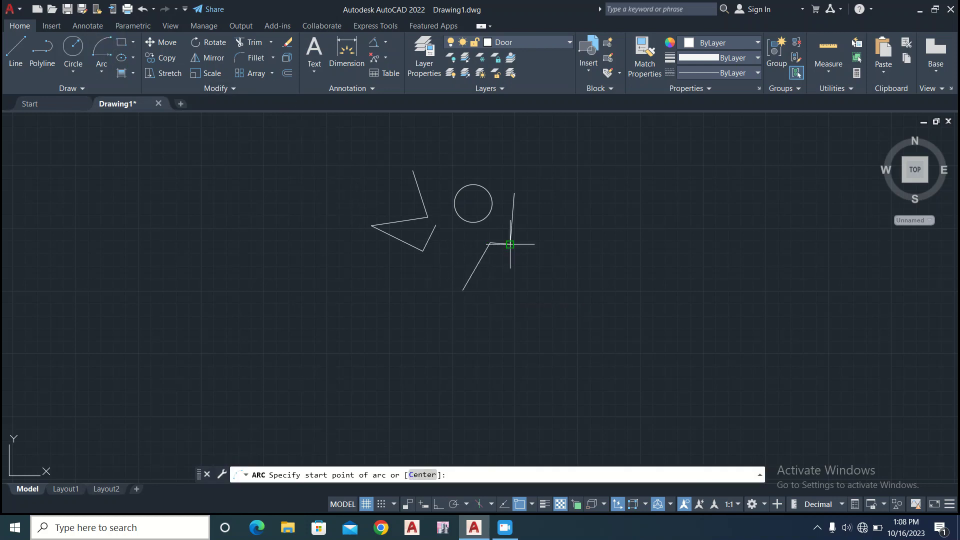
left_click(437, 176)
left_click(467, 174)
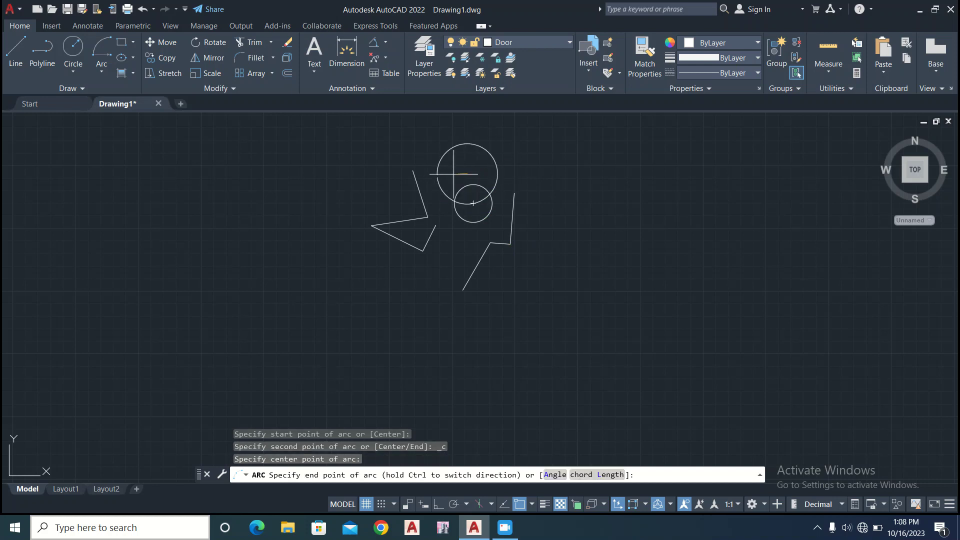
left_click(505, 166)
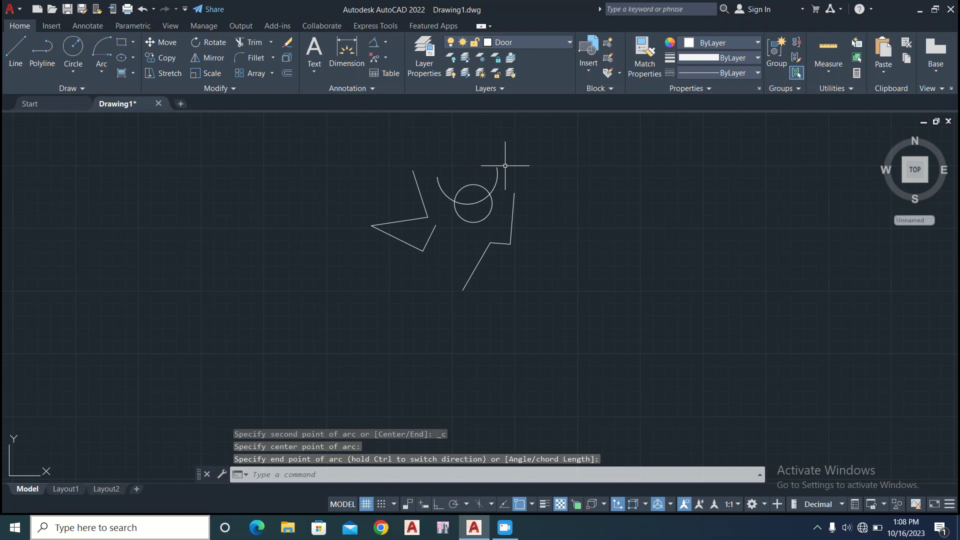
- Convert the circle, arc, polyline and lines into a block named G1, redefining the existing G1 block definition
left_click(555, 157)
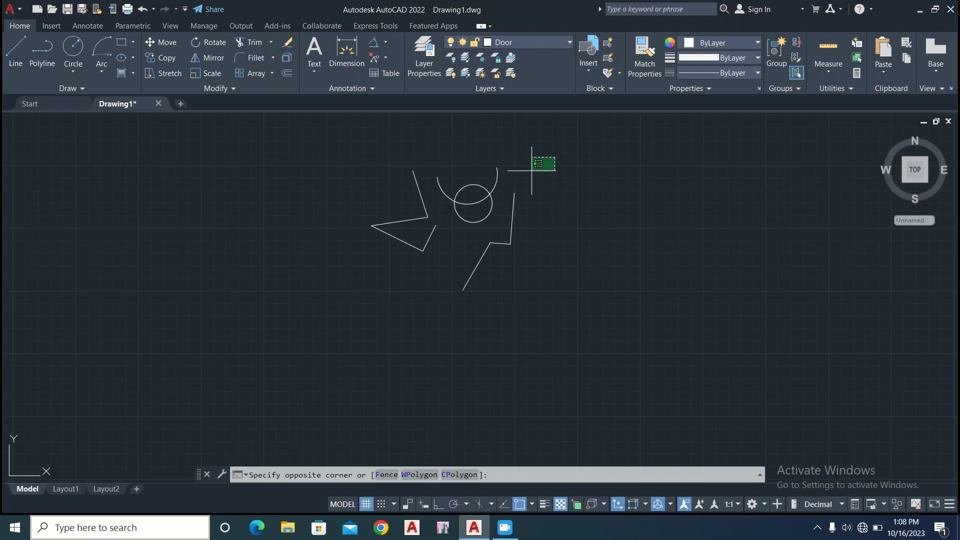
left_click(348, 314)
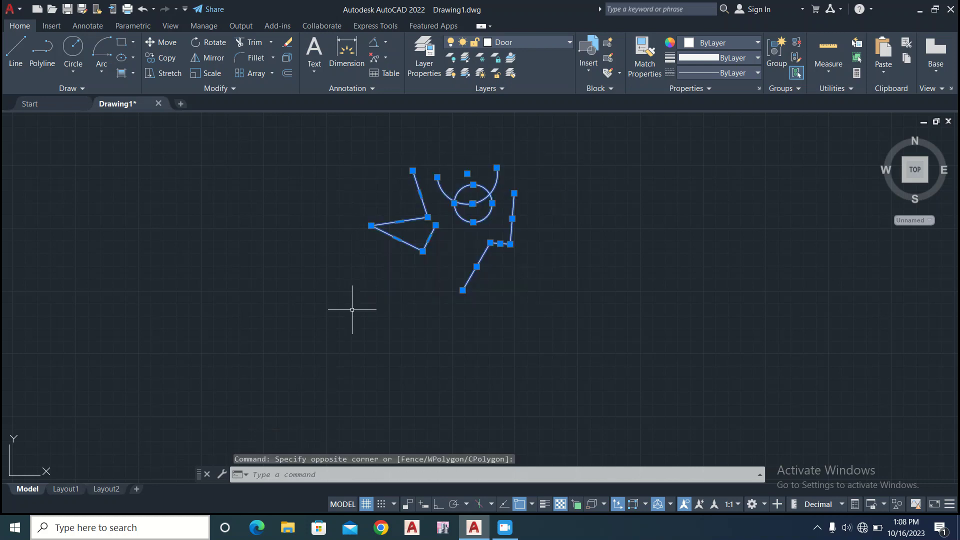
left_click(611, 47)
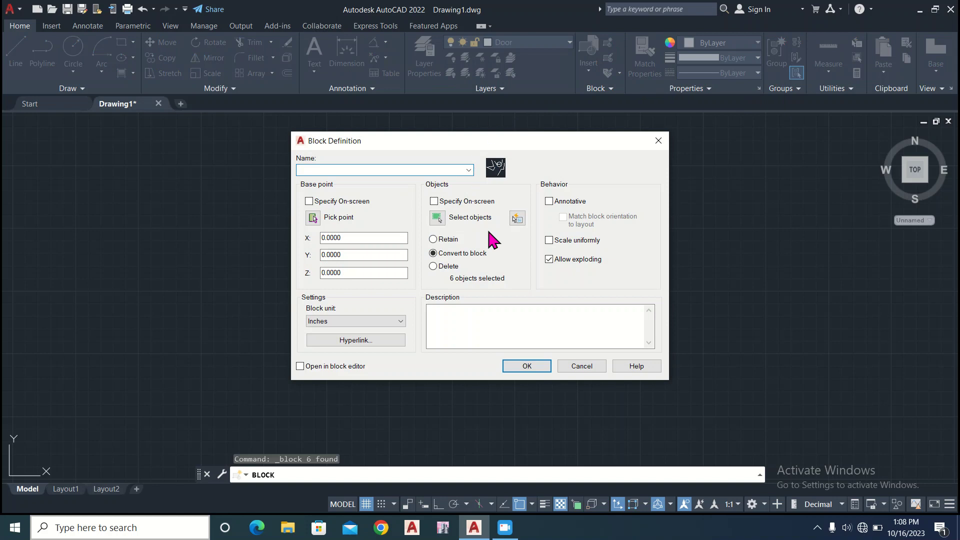
left_click(507, 529)
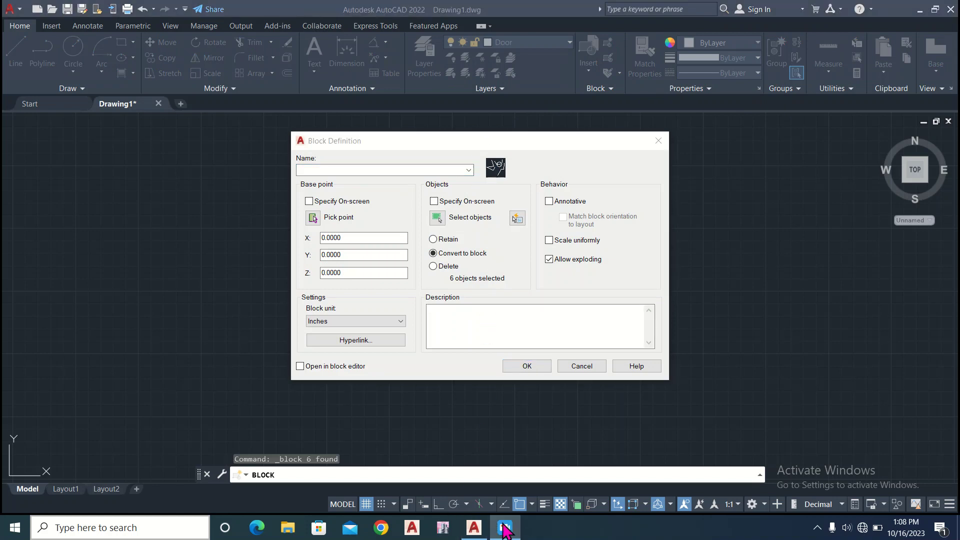
left_click(366, 171)
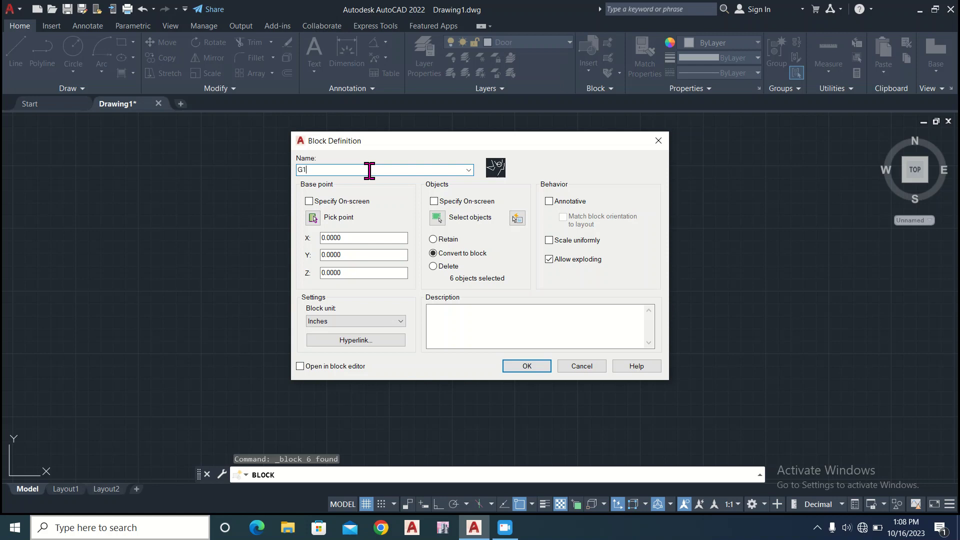
left_click(507, 529)
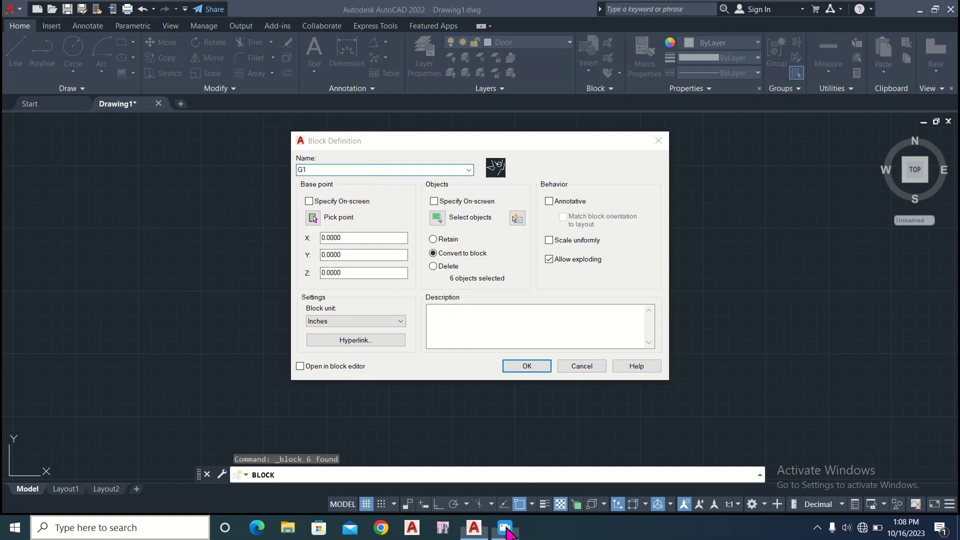
left_click(506, 530)
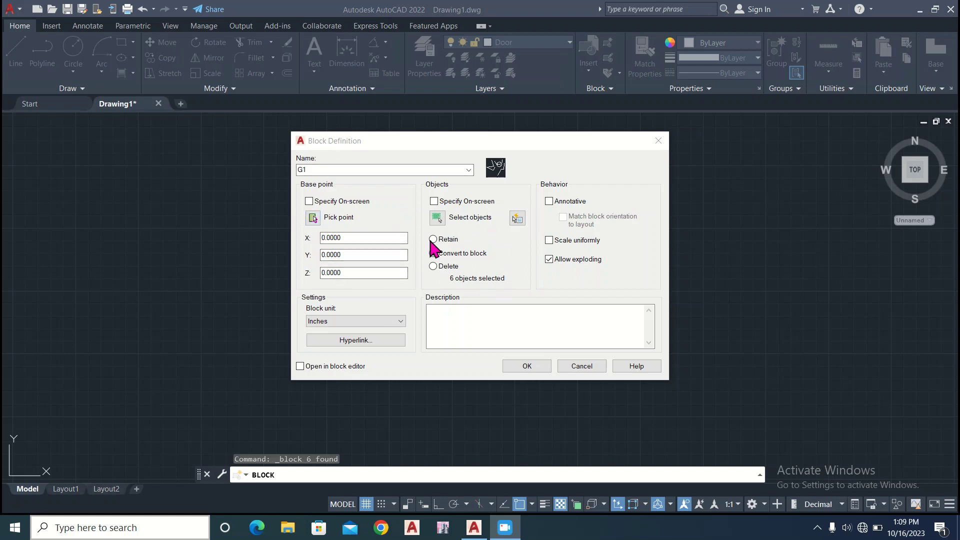
left_click(522, 369)
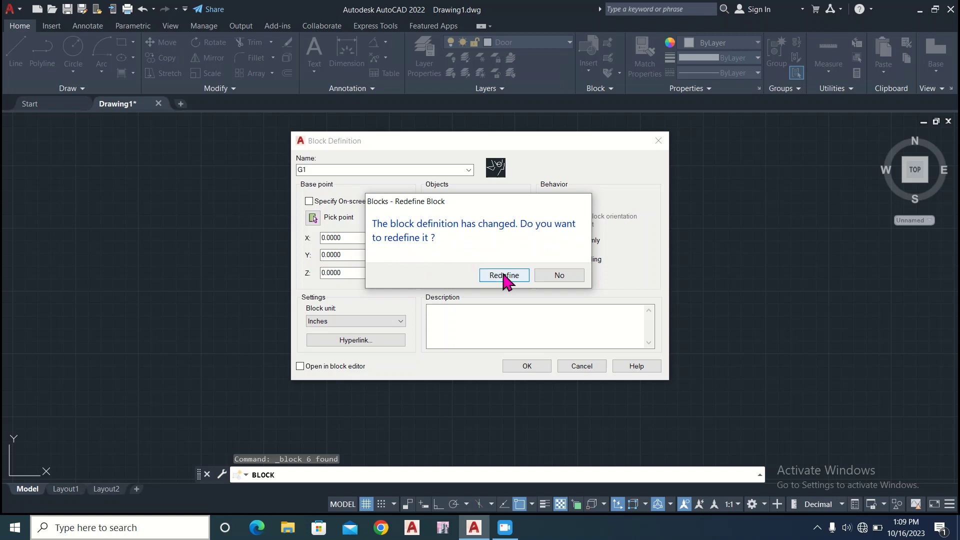
left_click(557, 275)
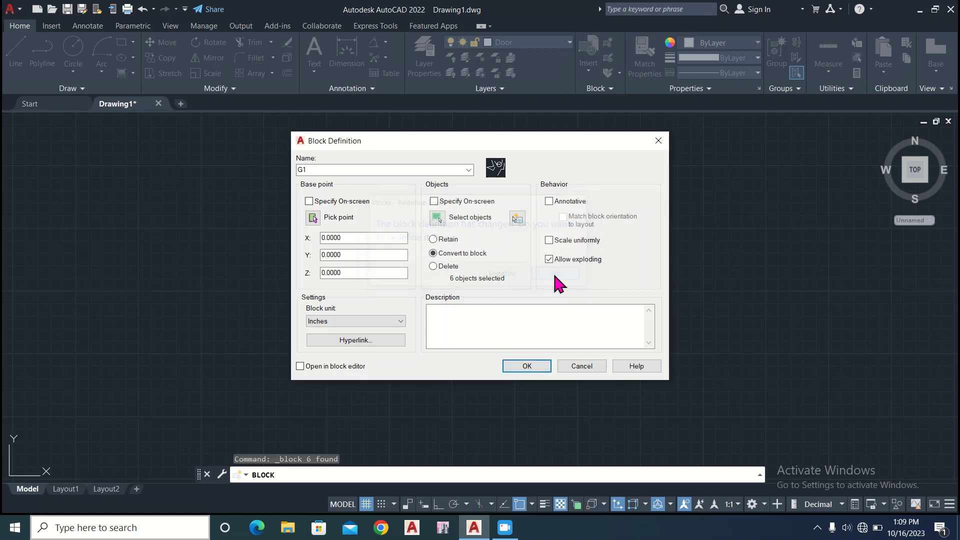
left_click(520, 369)
left_click(505, 276)
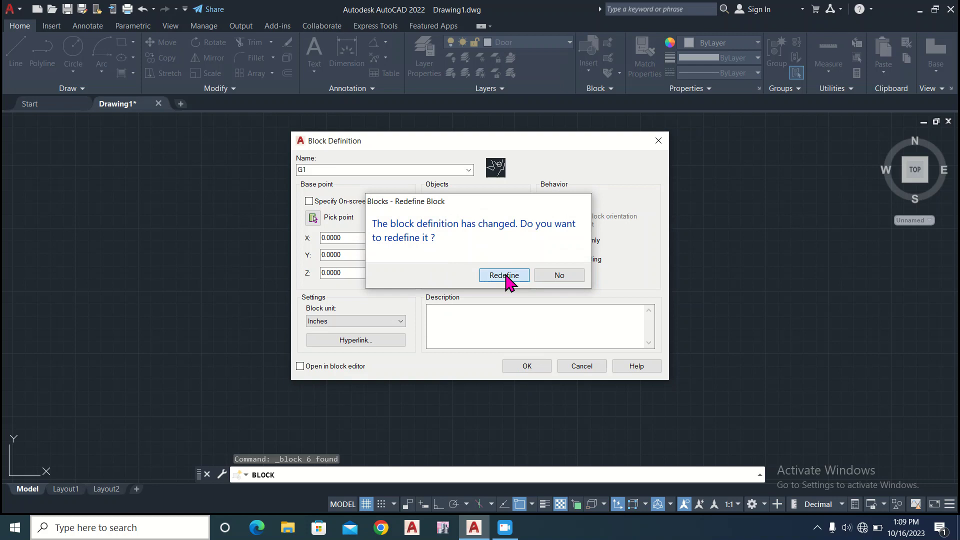
- Select the drawn shapes to check whether they behave as a single block, and clear the selection
left_click(574, 139)
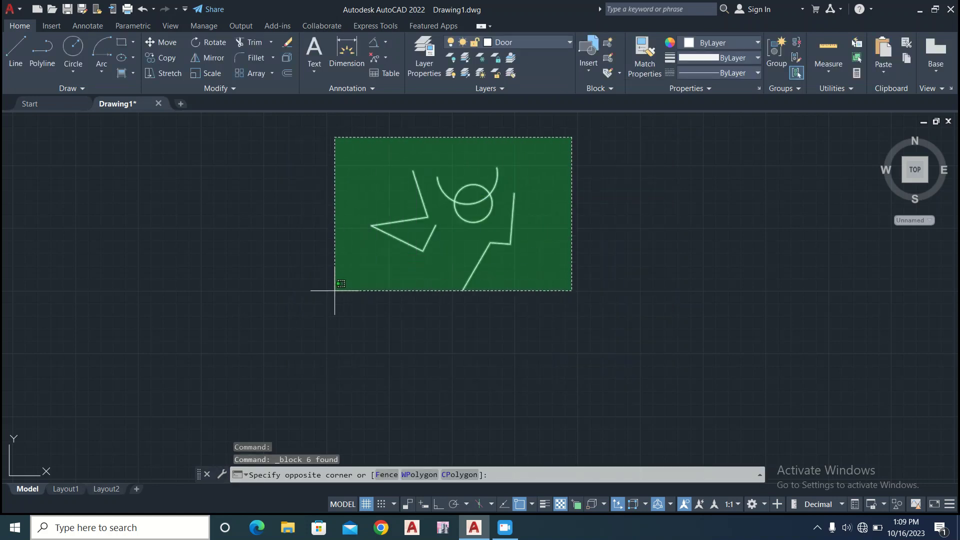
left_click(335, 298)
left_click(495, 333)
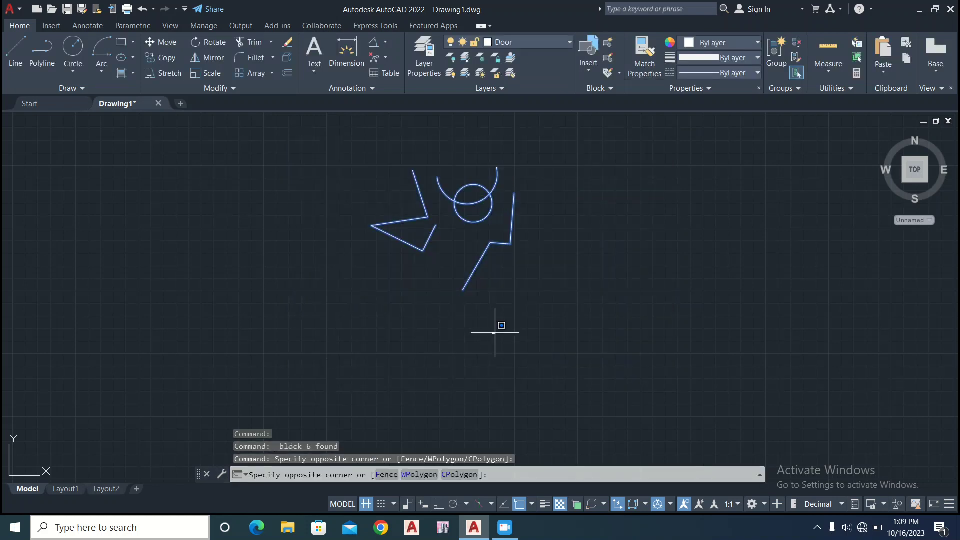
key("Escape")
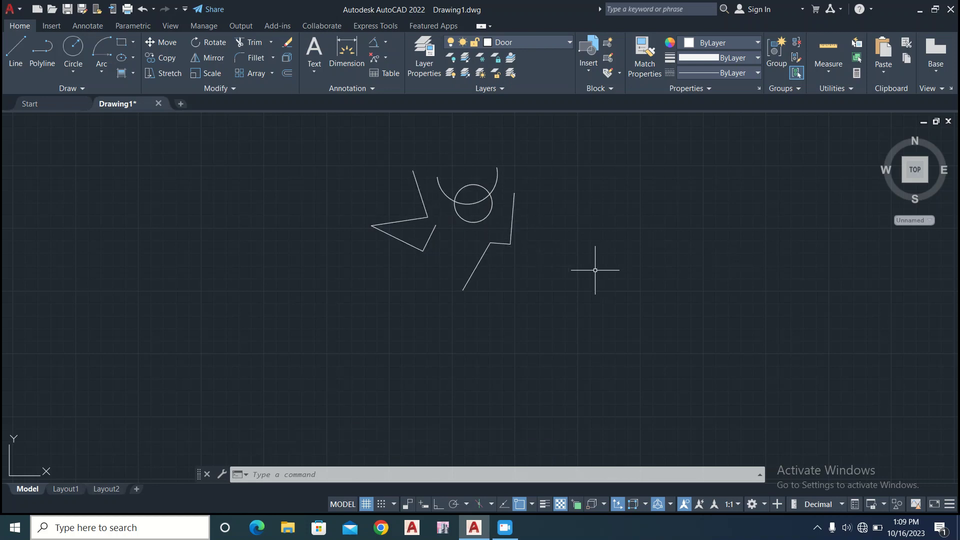
key("ctrl+a")
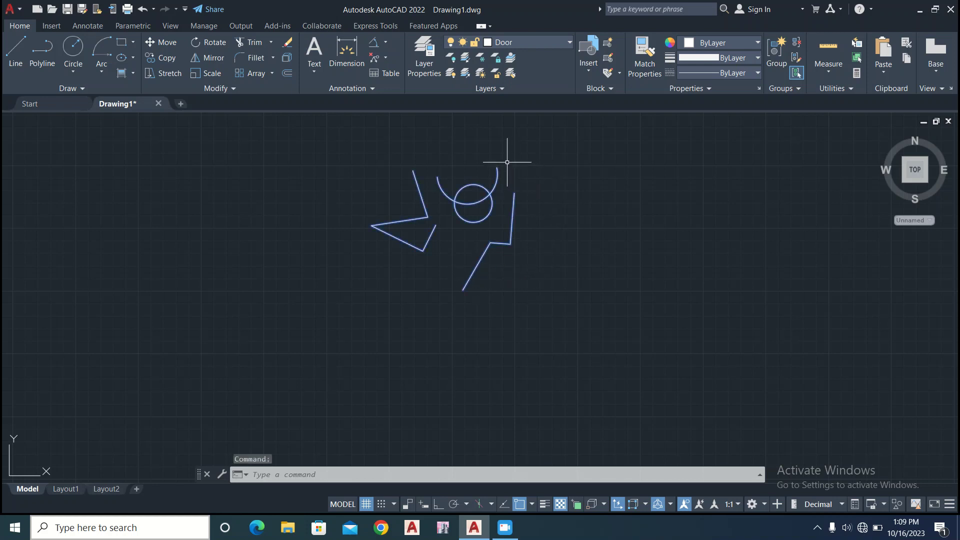
left_click(579, 291)
key("Escape")
key("Escape")
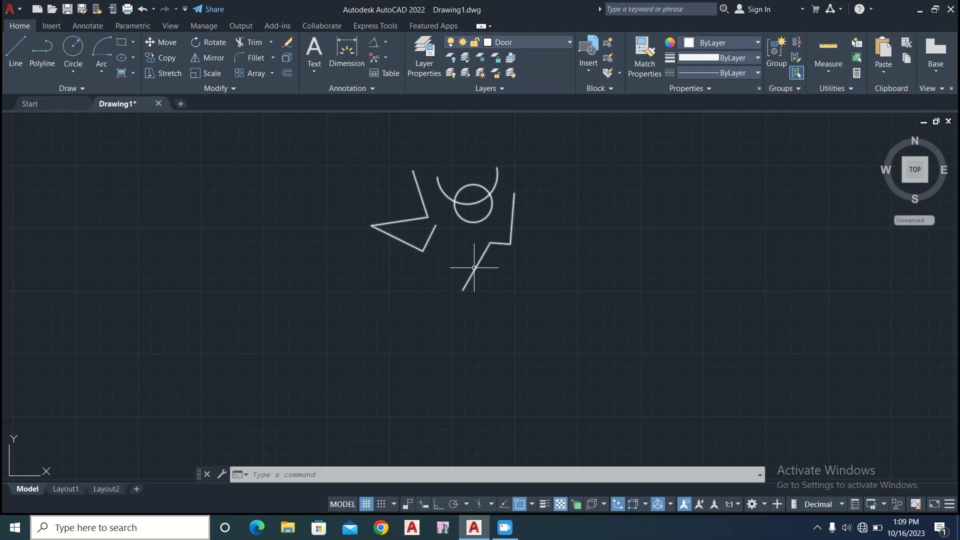
left_click(676, 290)
left_click(673, 278)
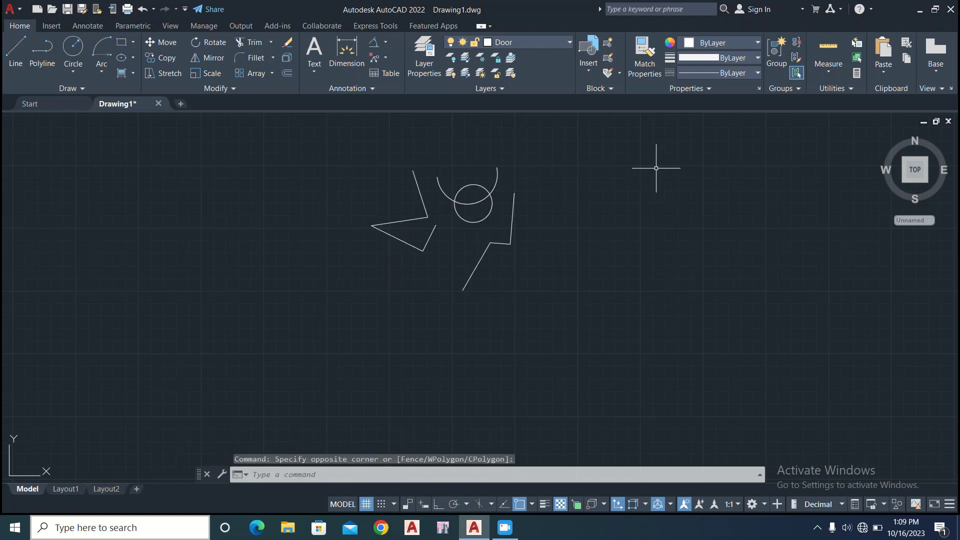
- Insert a copy of block G1 at scale 1 and rotation 0, picking an insertion point west of the original shapes
left_click(595, 71)
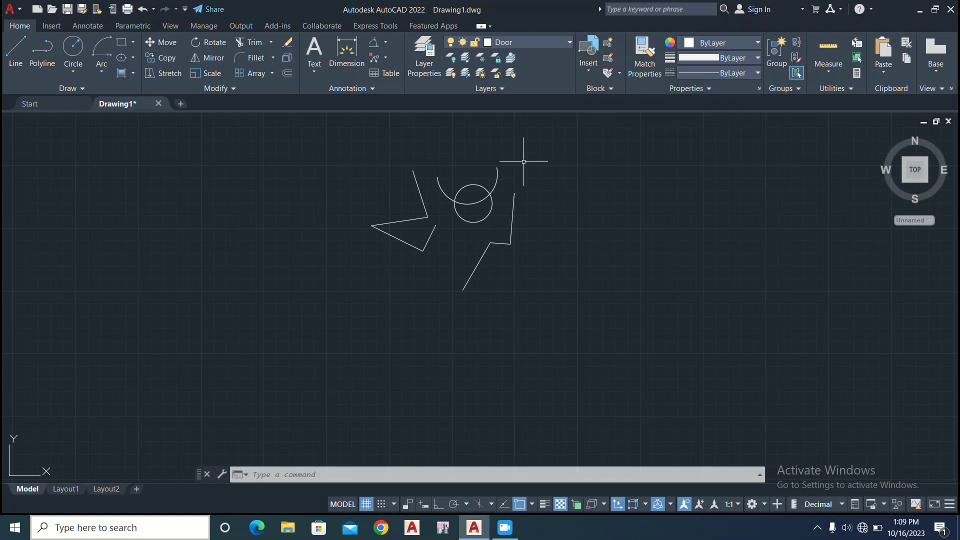
left_click(587, 47)
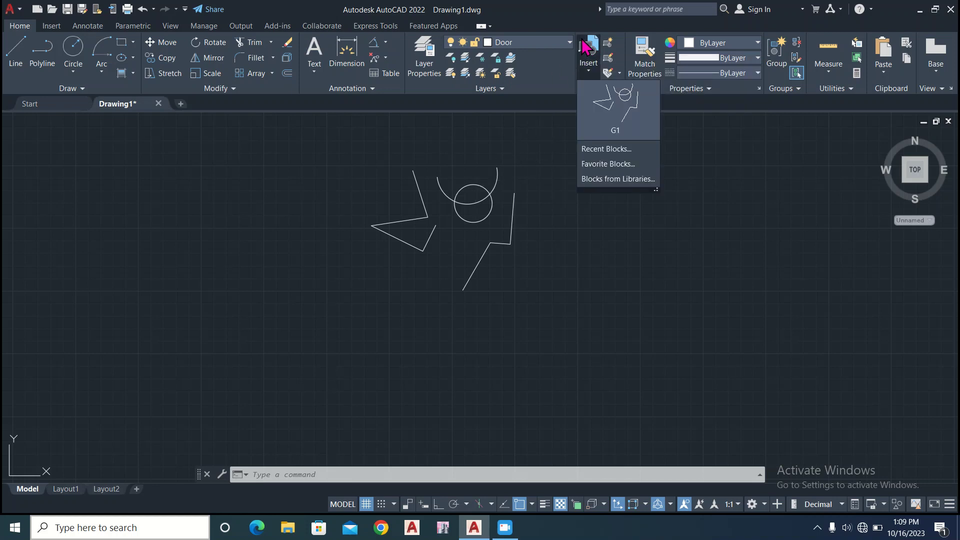
left_click(606, 125)
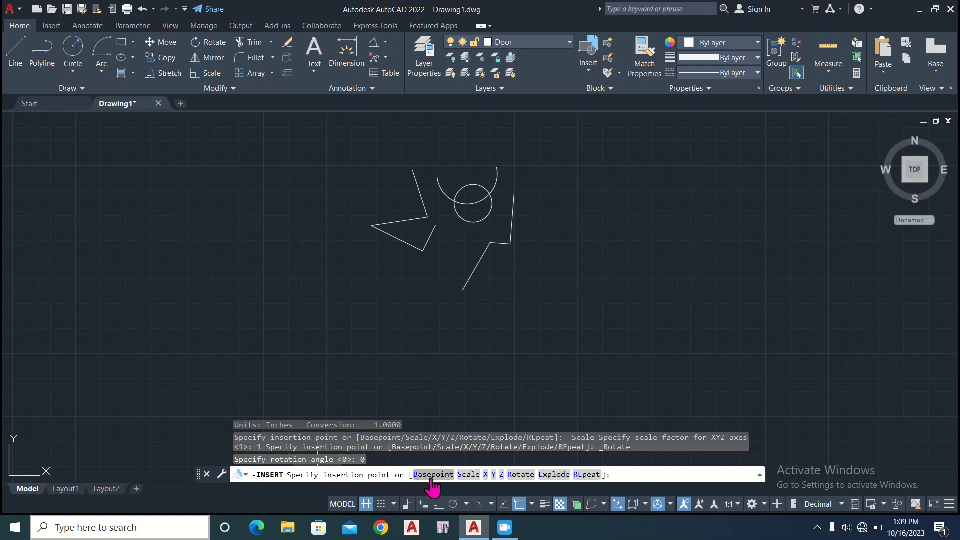
key("Escape")
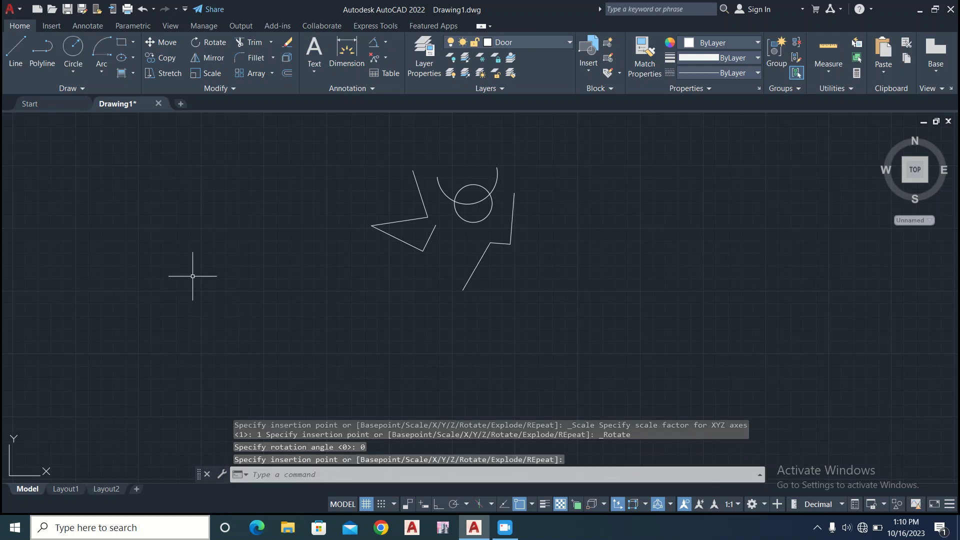
- Insert a second copy of block G1 at scale 1 and rotation 0, picking a point southeast of the original shapes
key("Return")
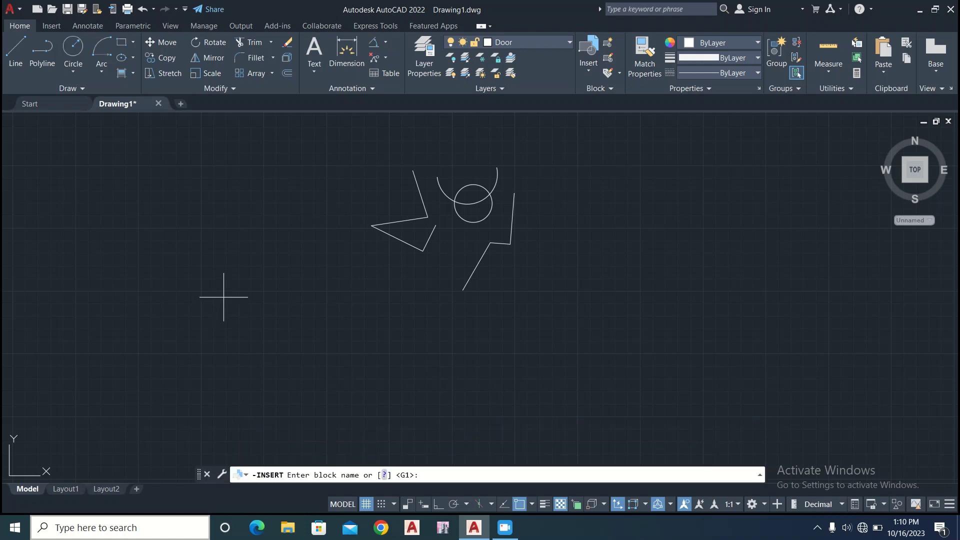
scroll(223, 297, "down", 8)
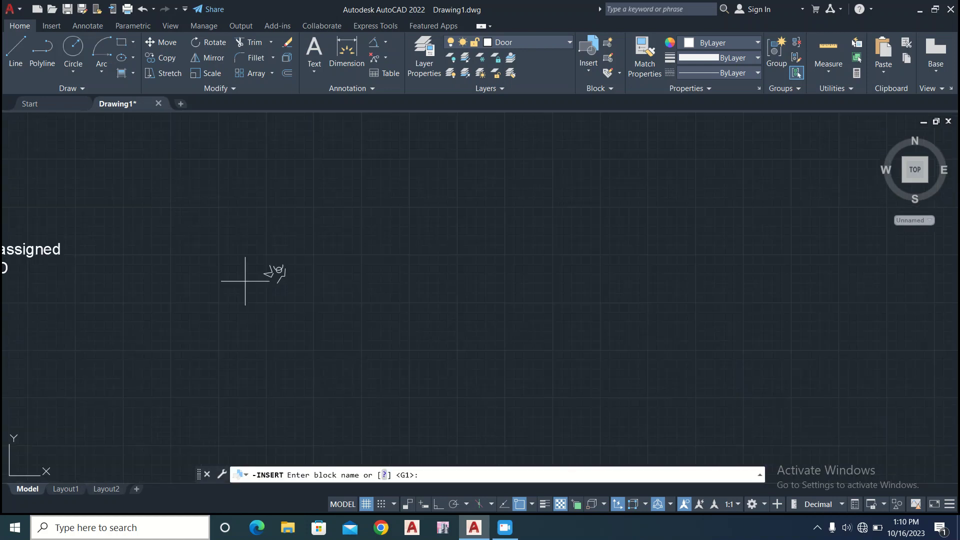
left_click(589, 58)
left_click(614, 126)
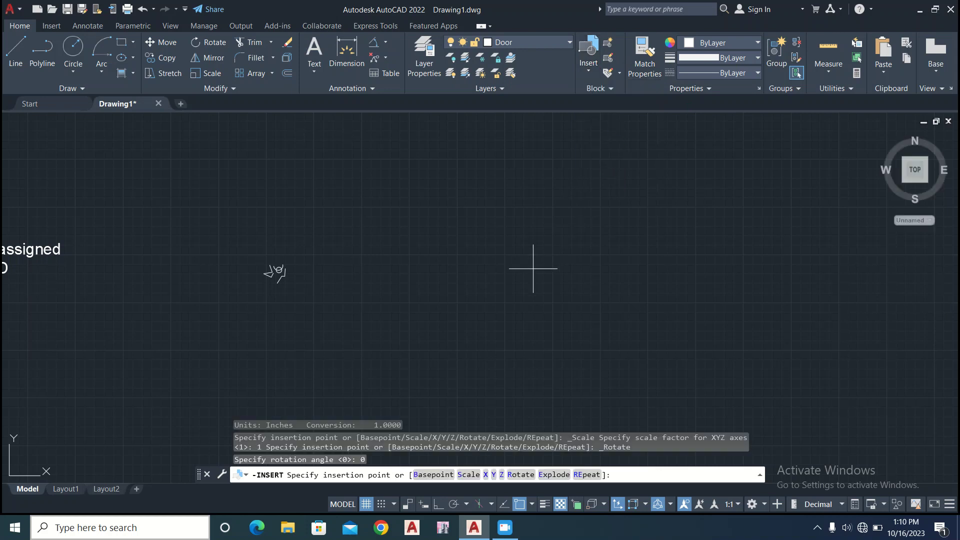
left_click(489, 317)
key("Return")
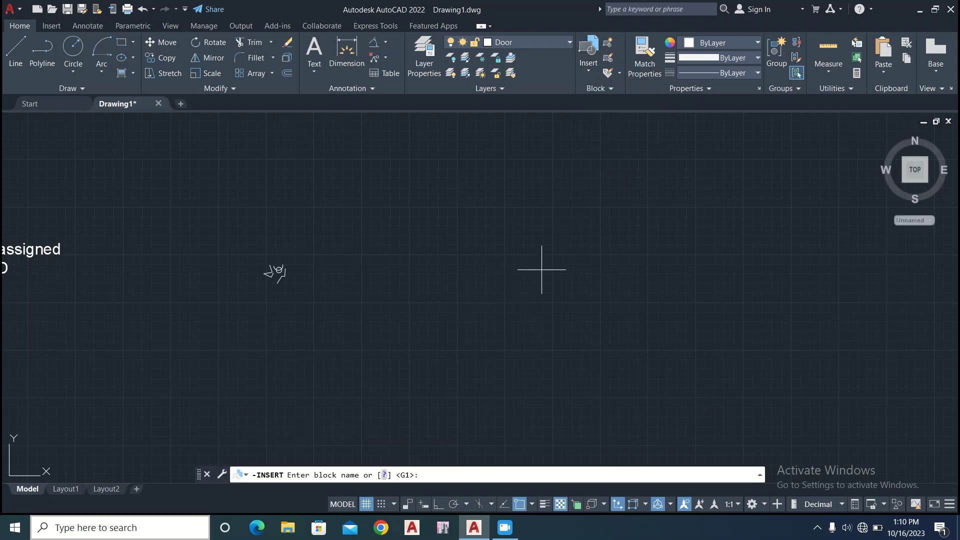
- Examine the inserted G1 copies up close and their placement relative to the original shapes and the drawing origin
scroll(542, 270, "down", 4)
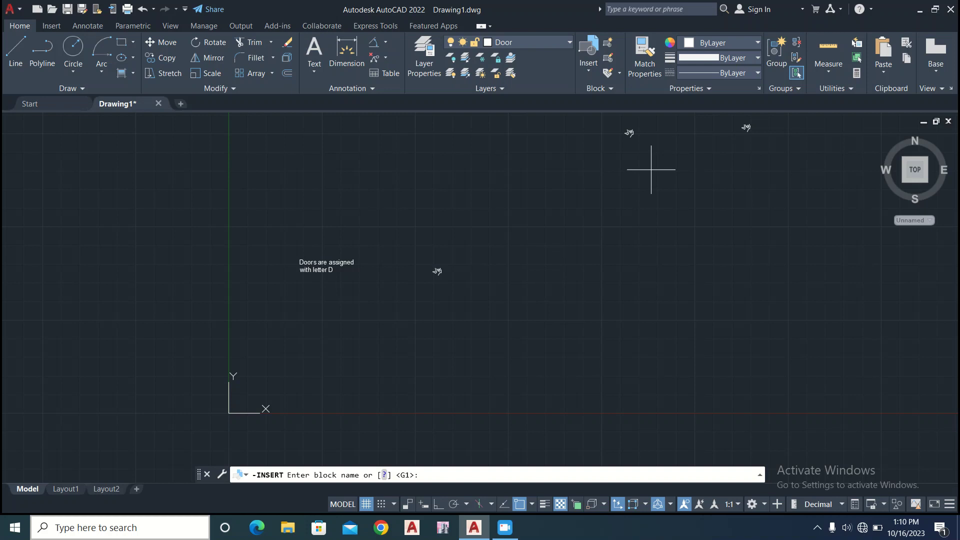
scroll(665, 162, "up", 2)
scroll(650, 164, "down", 4)
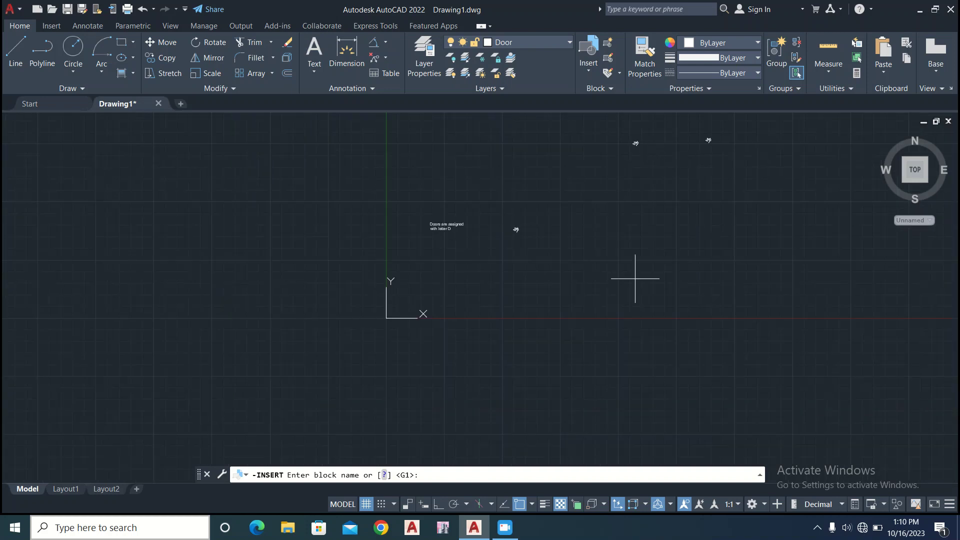
mouse_move(646, 266)
middle_mouse_down()
mouse_move(628, 275)
mouse_move(622, 319)
mouse_move(632, 302)
middle_mouse_up()
scroll(654, 195, "up", 6)
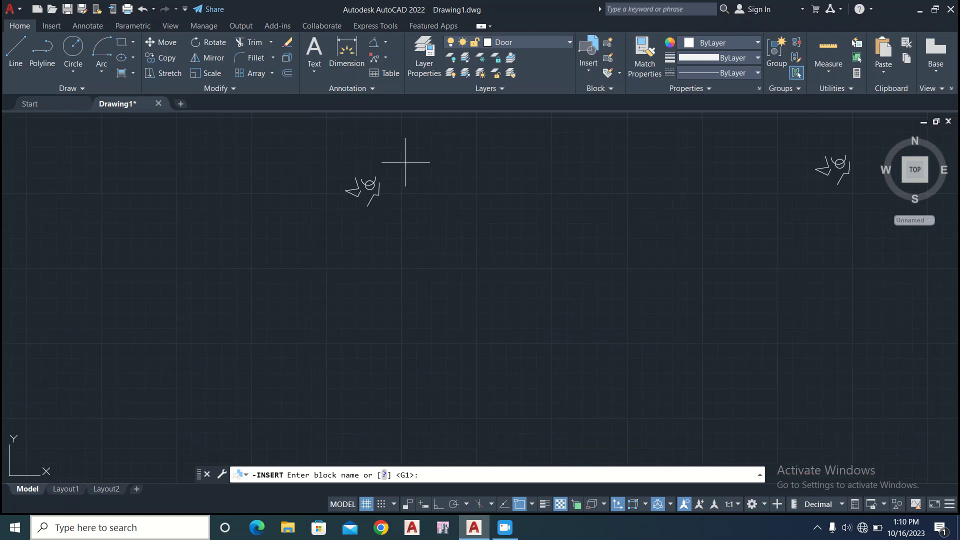
scroll(362, 160, "up", 5)
scroll(362, 175, "up", 2)
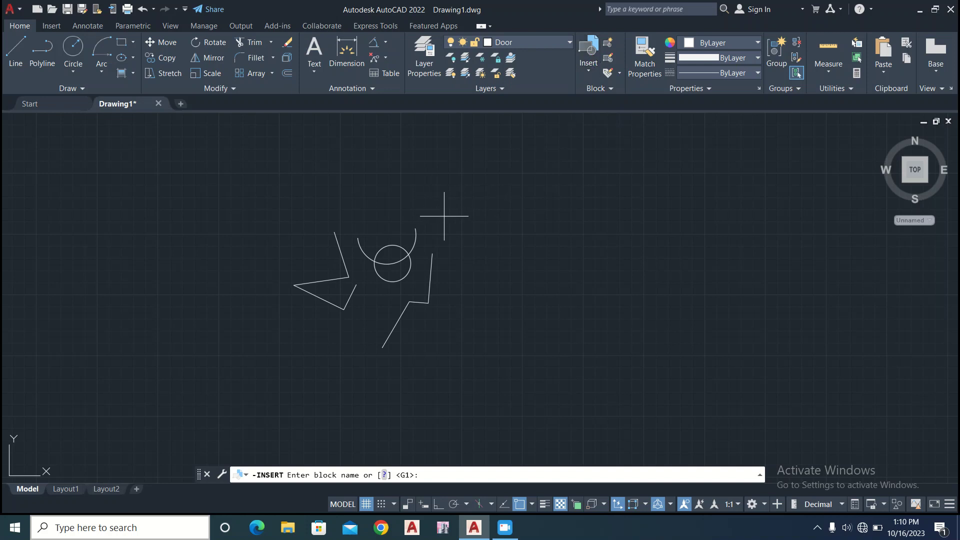
scroll(596, 265, "down", 3)
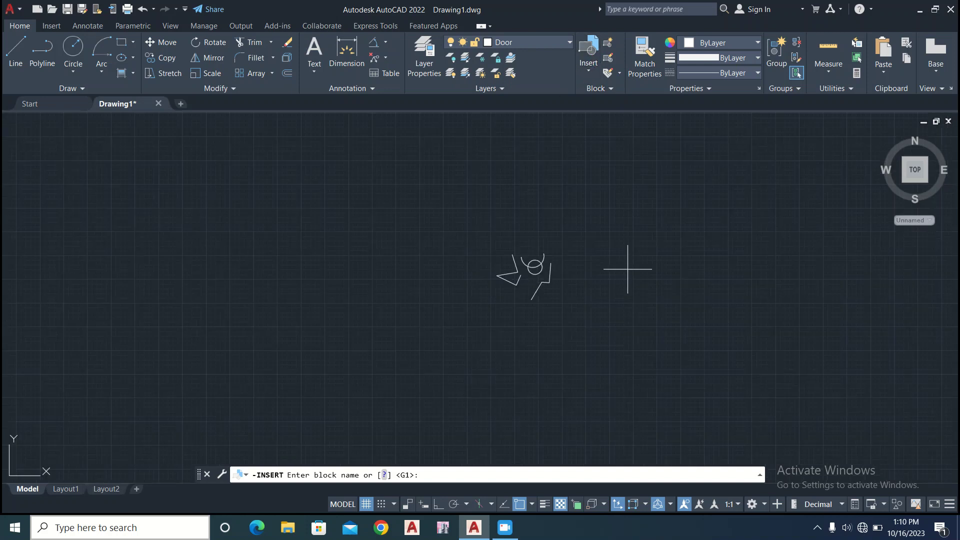
scroll(768, 256, "down", 1)
middle_click_drag(821, 266, 543, 247)
scroll(530, 255, "down", 2)
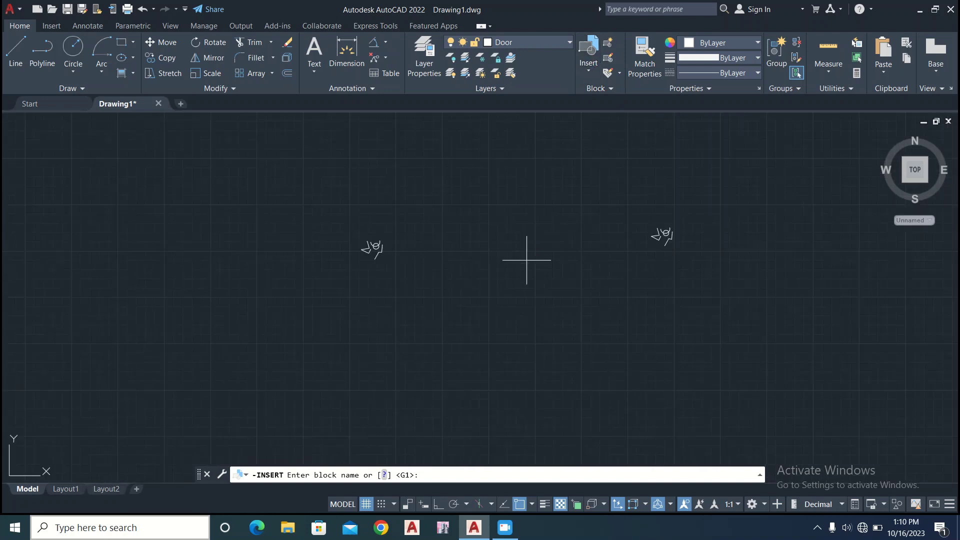
scroll(526, 260, "down", 2)
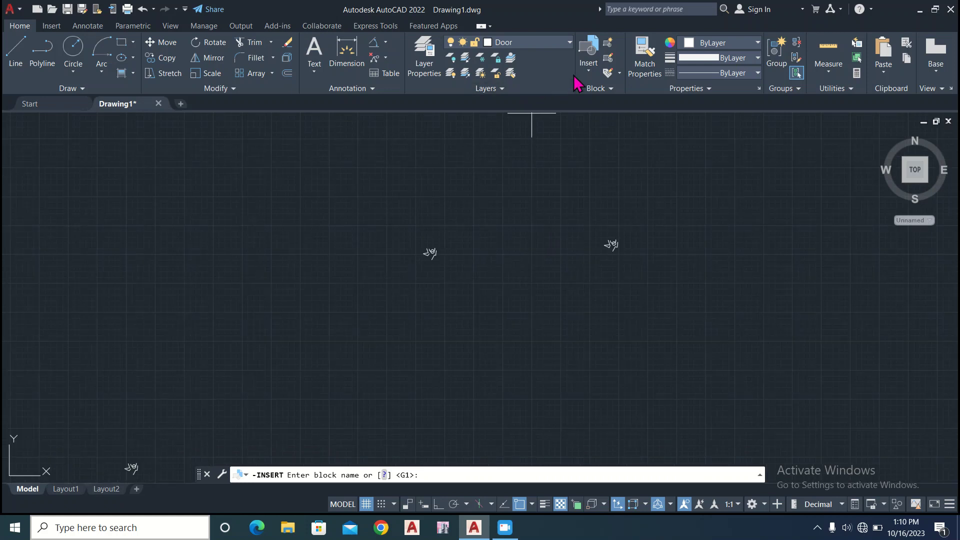
- Insert a further copy of block G1 at scale 1 and rotation 0, picking a point below the two earlier copies
left_click(589, 54)
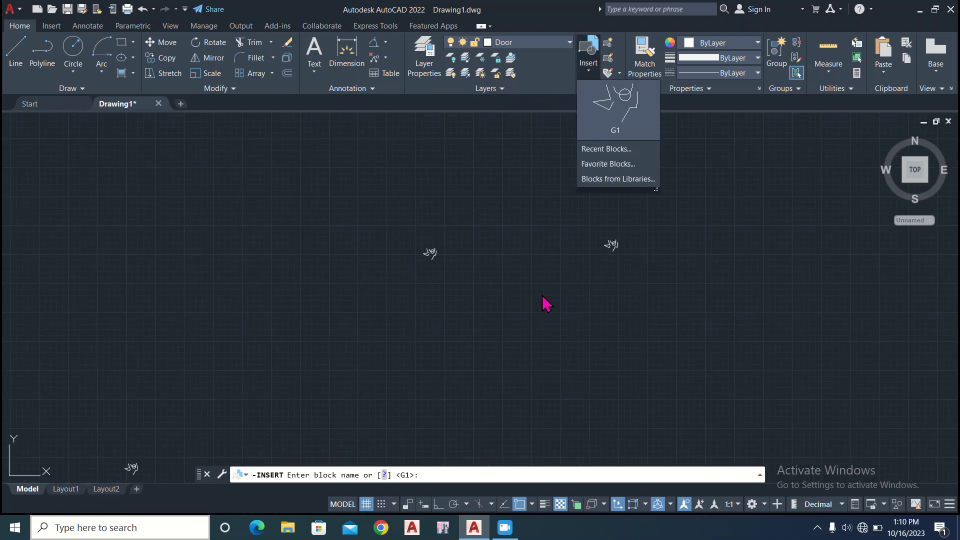
left_click(640, 108)
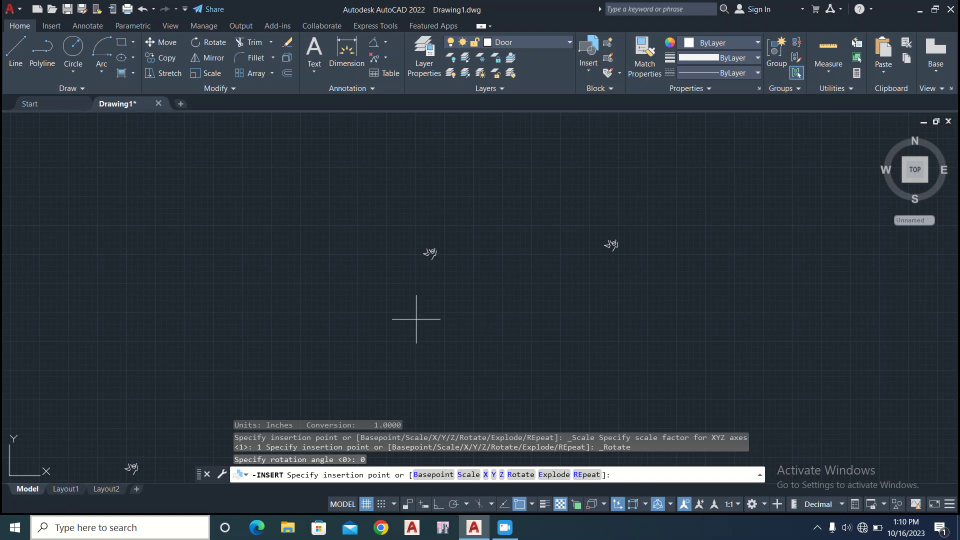
key("Return")
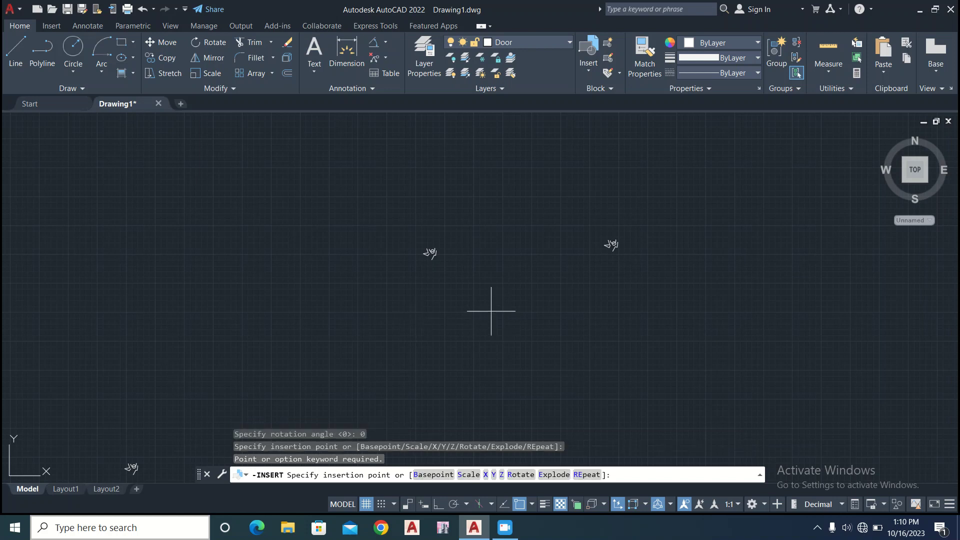
key("Escape")
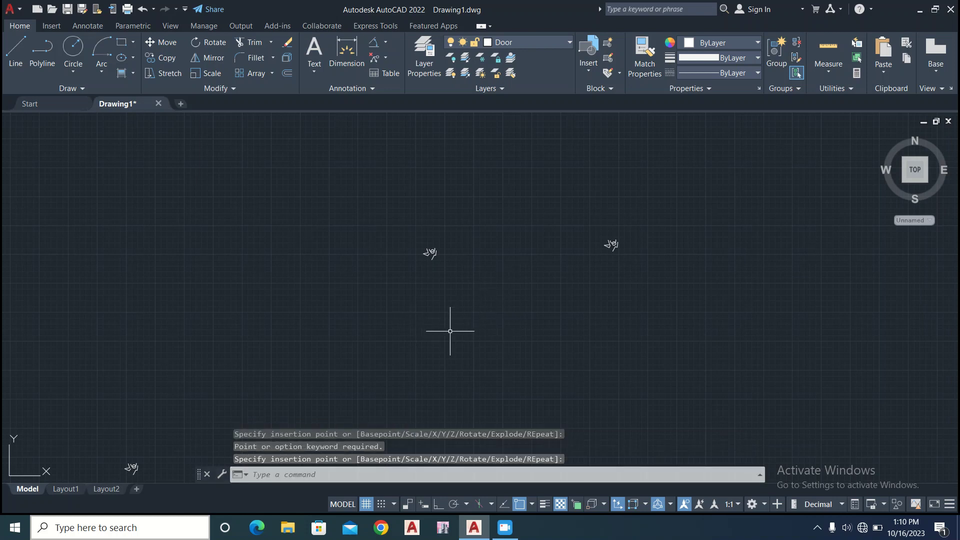
- Erase the three G1 block copies farthest from the "Doors are assigned with letter D" note, keeping the copy nearest to it
scroll(463, 328, "down", 5)
scroll(553, 265, "up", 6)
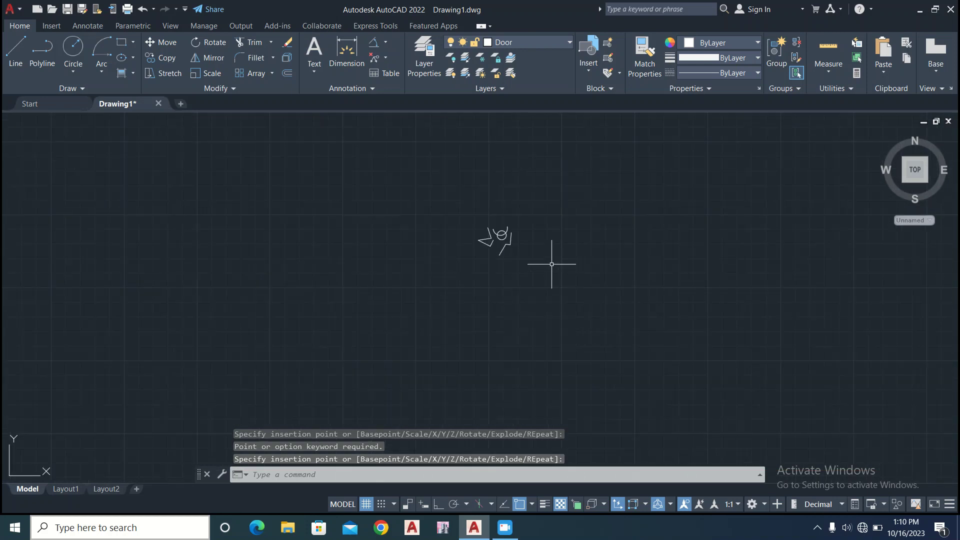
scroll(508, 260, "down", 6)
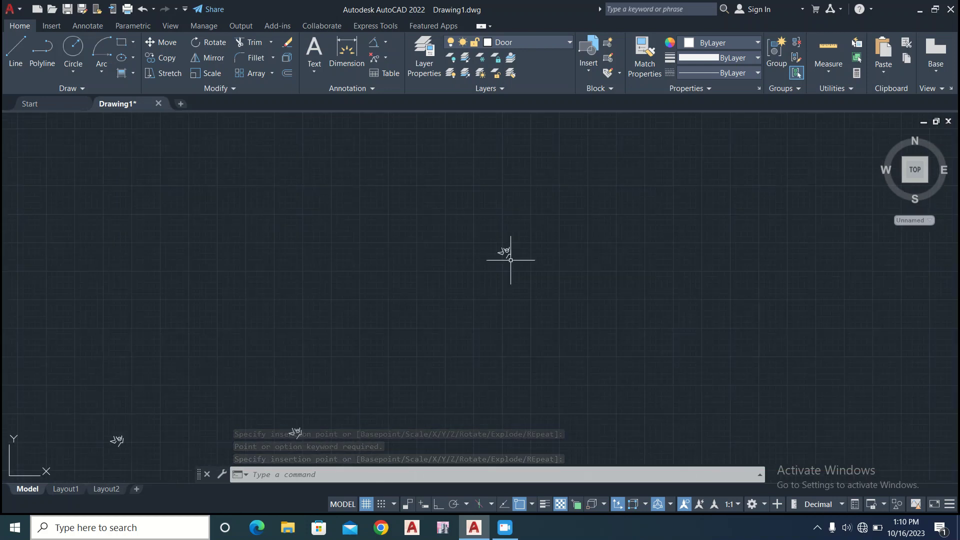
middle_click_drag(467, 313, 657, 279)
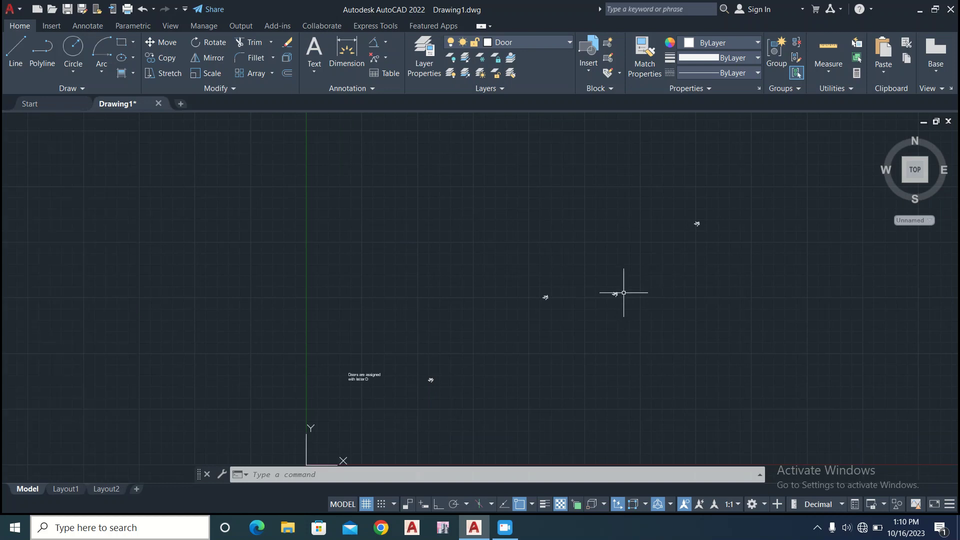
scroll(624, 292, "up", 4)
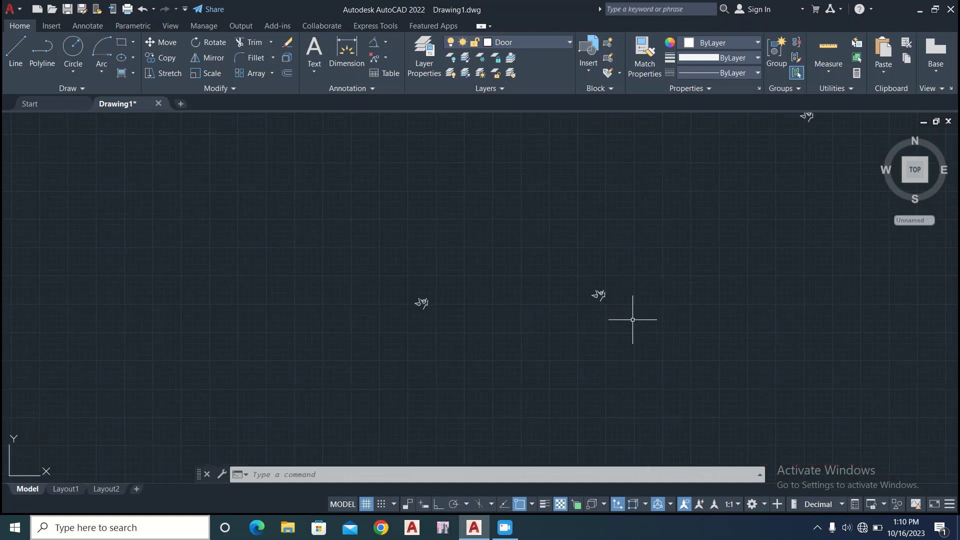
middle_click_drag(746, 221, 757, 211)
scroll(717, 262, "down", 3)
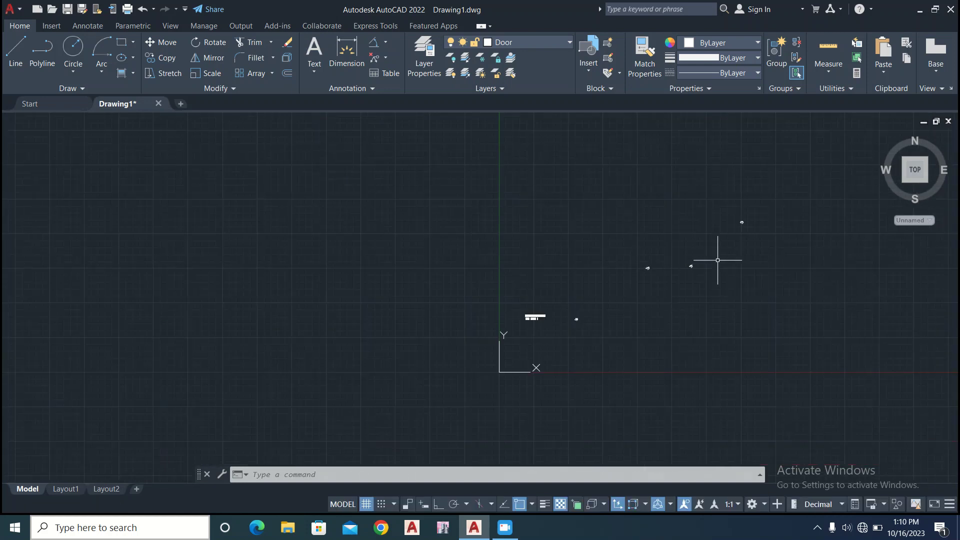
left_click(764, 188)
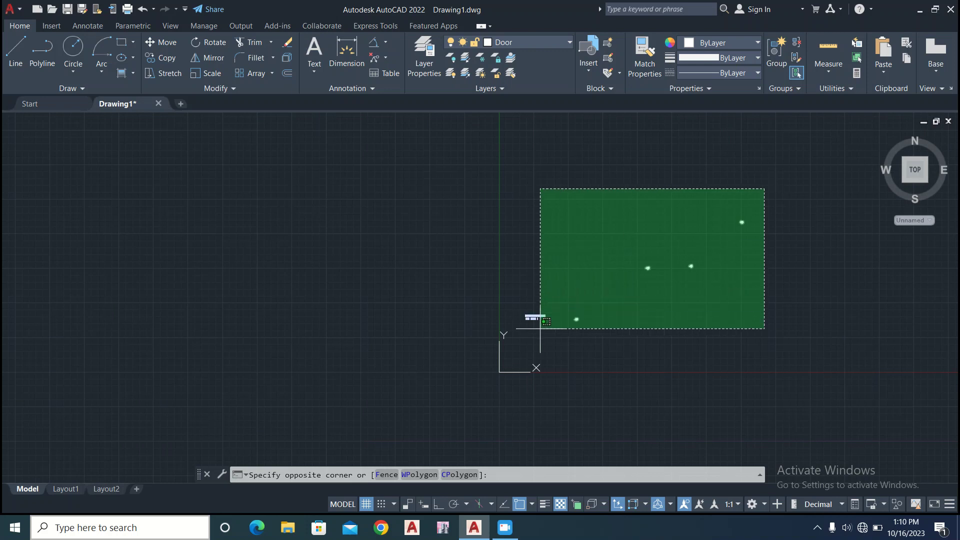
left_click(606, 337)
key("Delete")
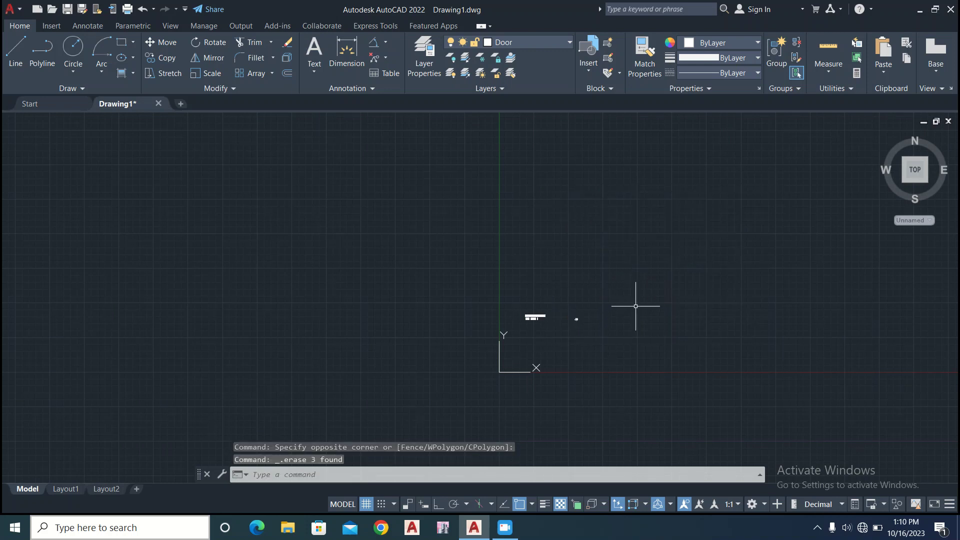
- Review the block creation options in the Block Definition dialog and close it without defining a block
scroll(583, 316, "up", 5)
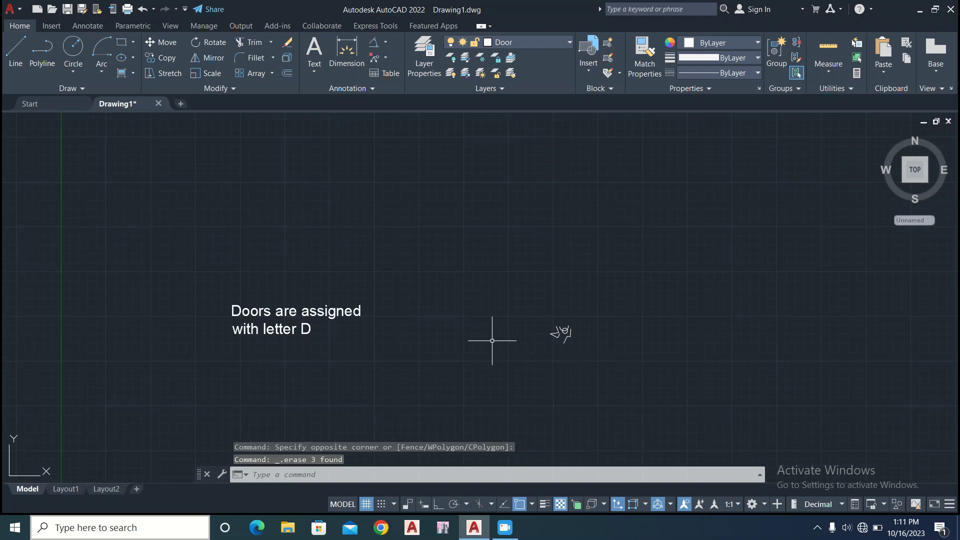
scroll(536, 335, "up", 2)
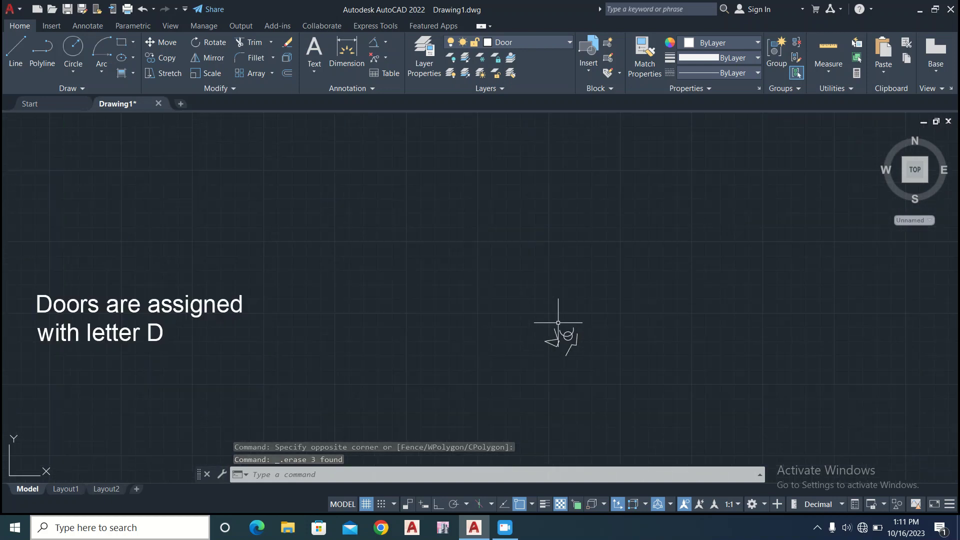
left_click(610, 89)
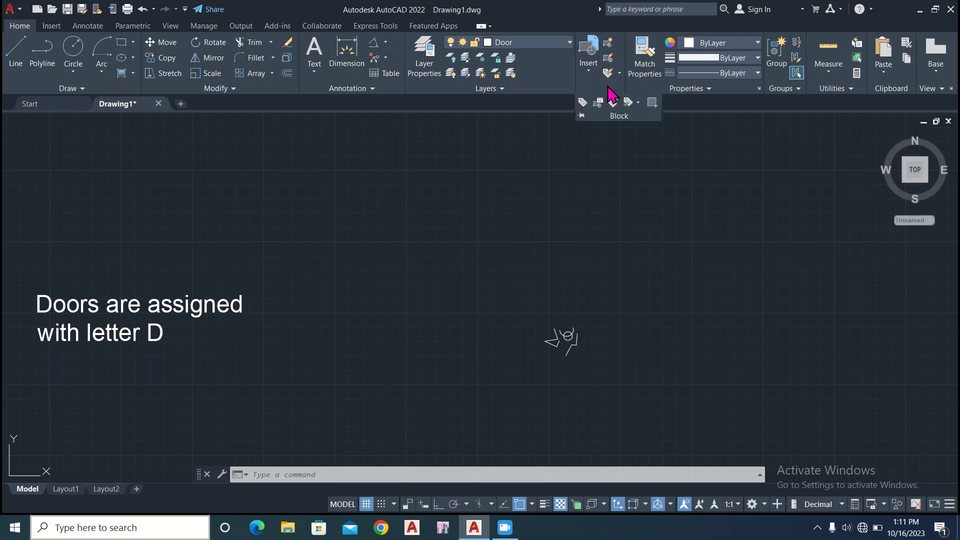
left_click(519, 158)
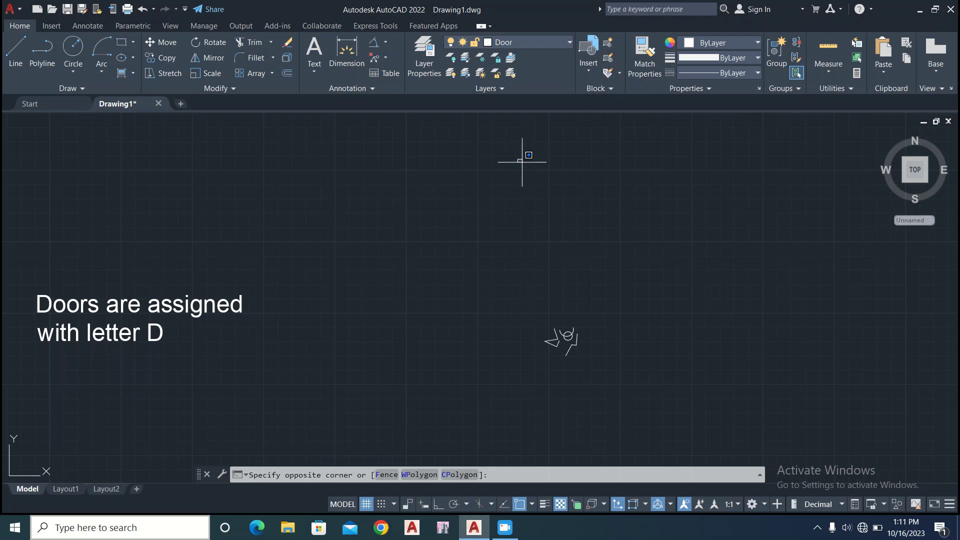
left_click(589, 75)
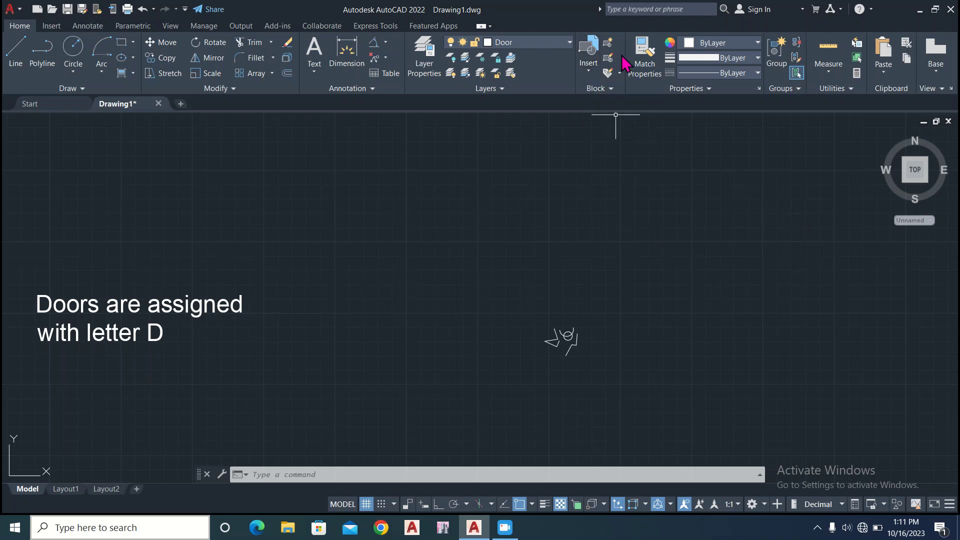
left_click(609, 44)
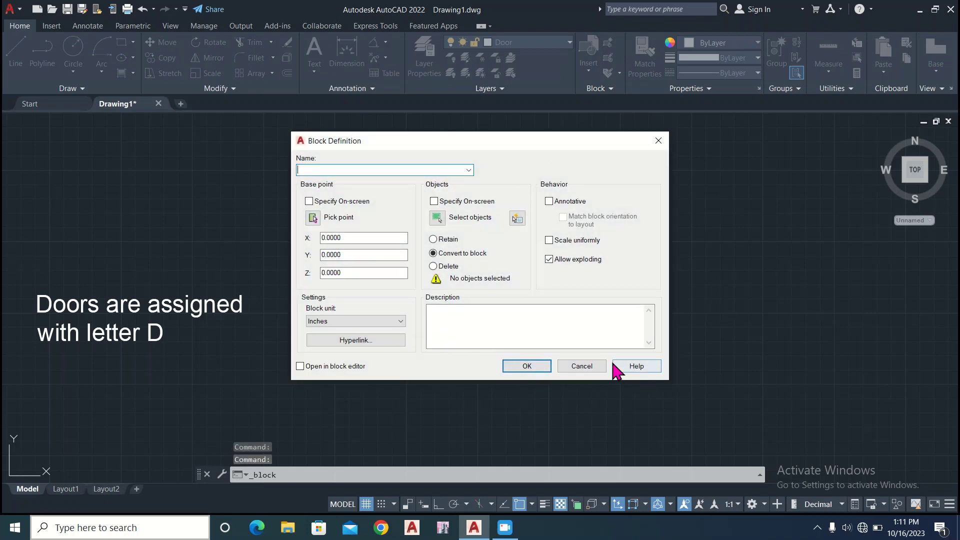
left_click(582, 367)
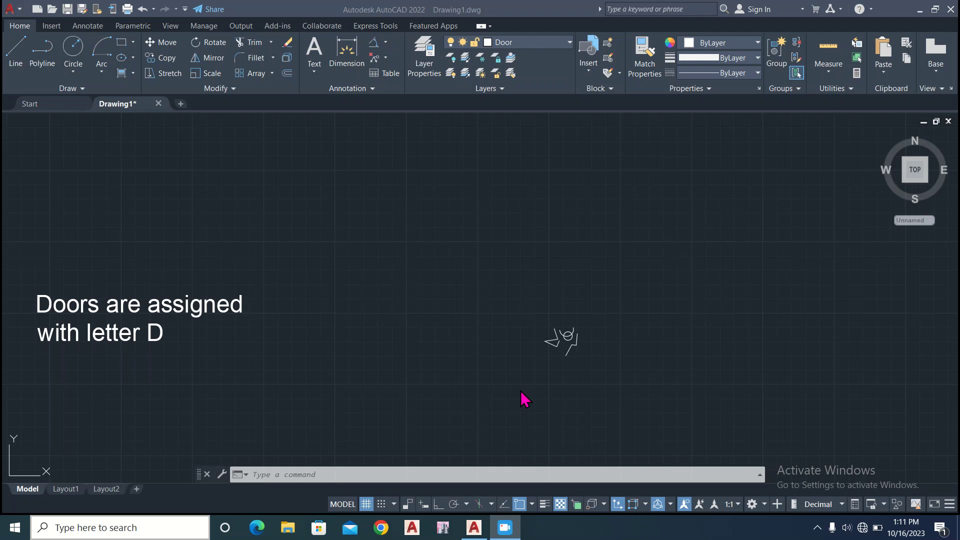
- Try to edit the attributes of the remaining G1 block with the single attribute editor
left_click(619, 74)
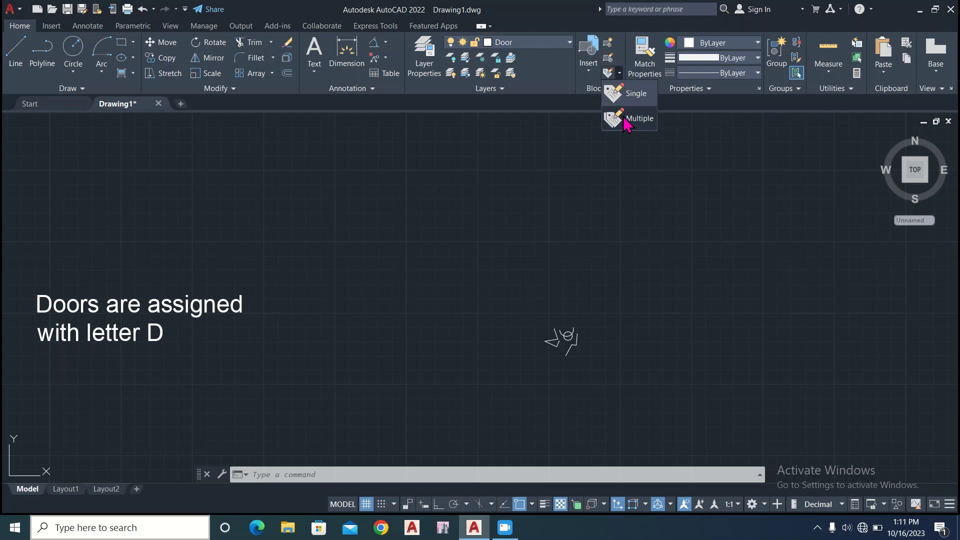
left_click(611, 76)
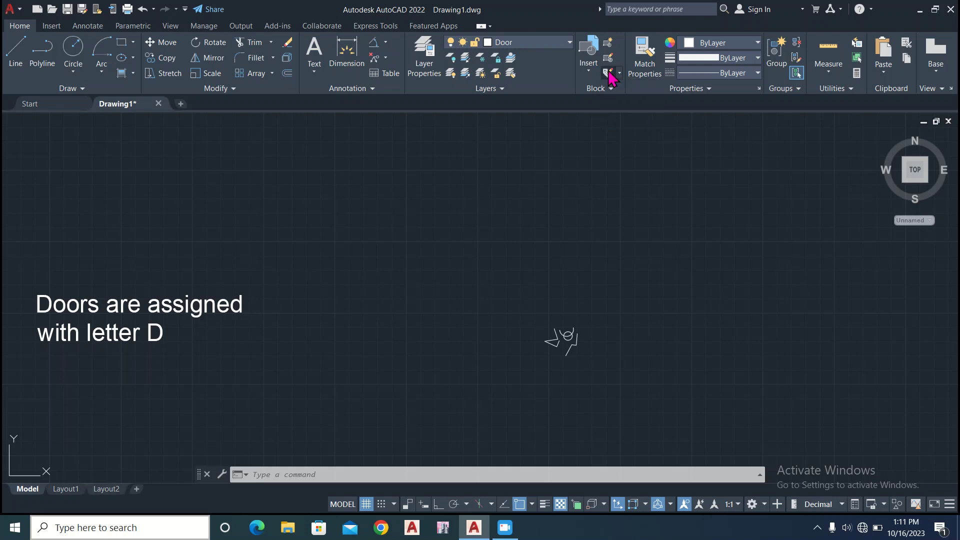
left_click(612, 76)
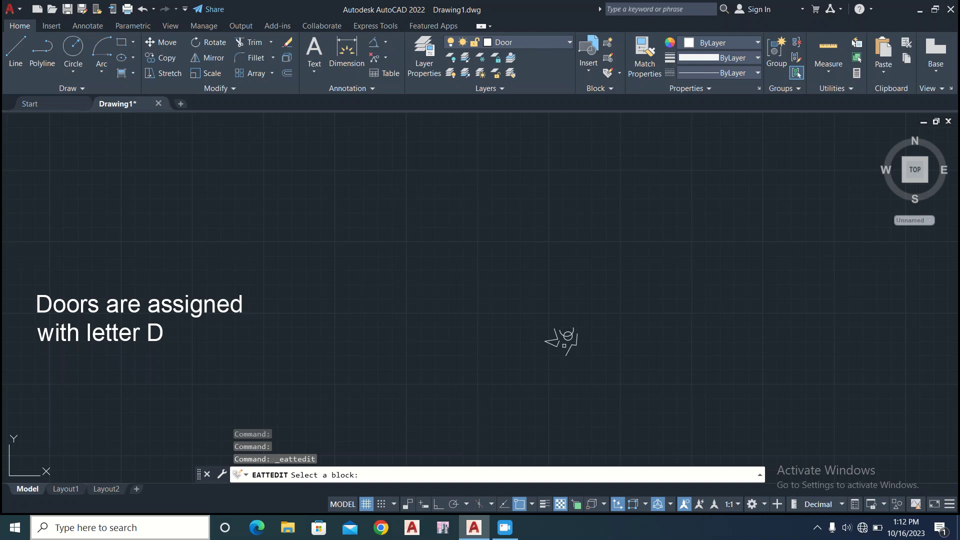
left_click(565, 340)
left_click(566, 340)
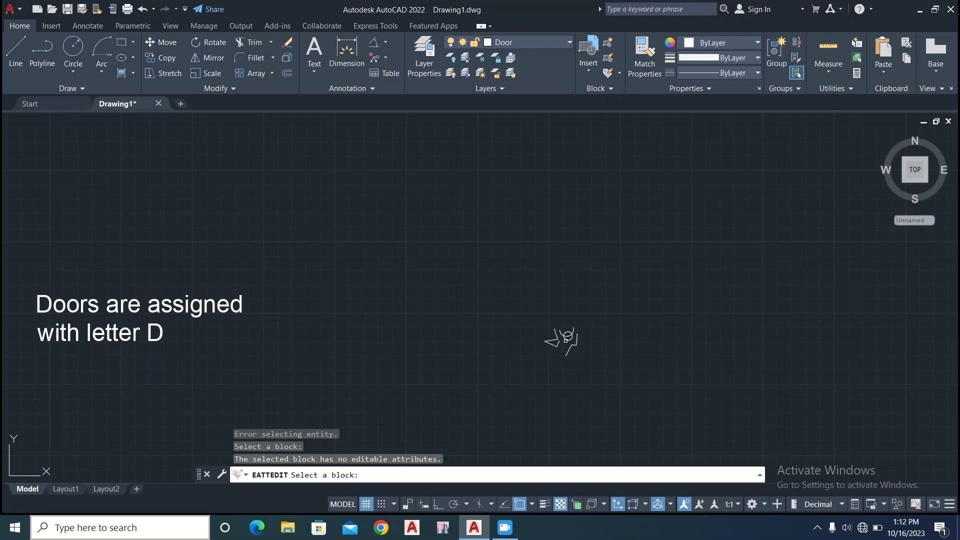
left_click(569, 337)
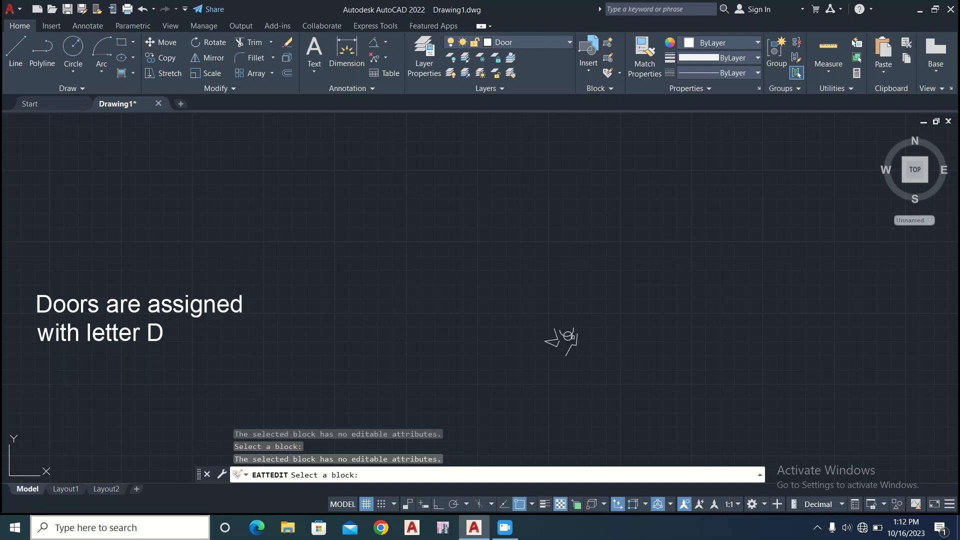
key("Escape")
key("Escape")
- Open block G1 in the Block Editor and look through its parameter, action and dimensional constraint options
double_click(566, 336)
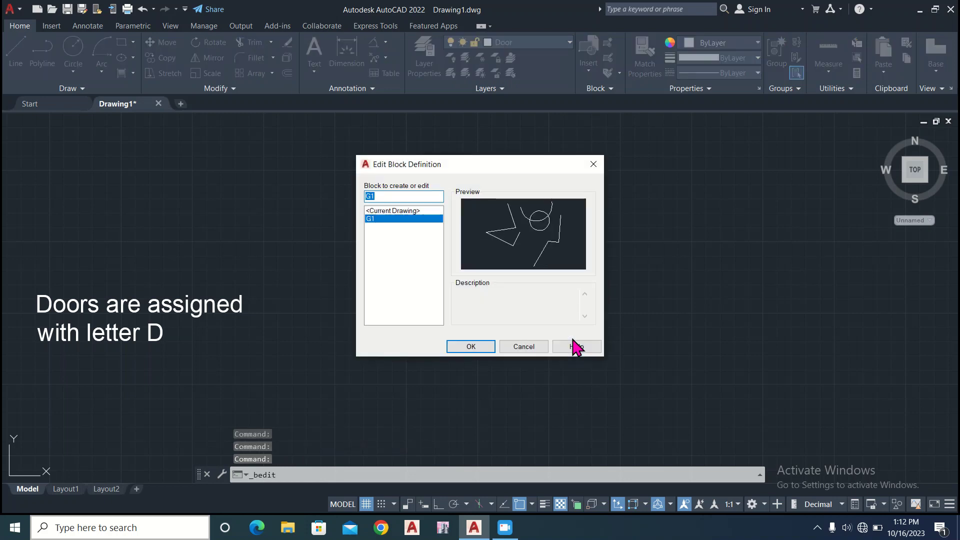
left_click(461, 345)
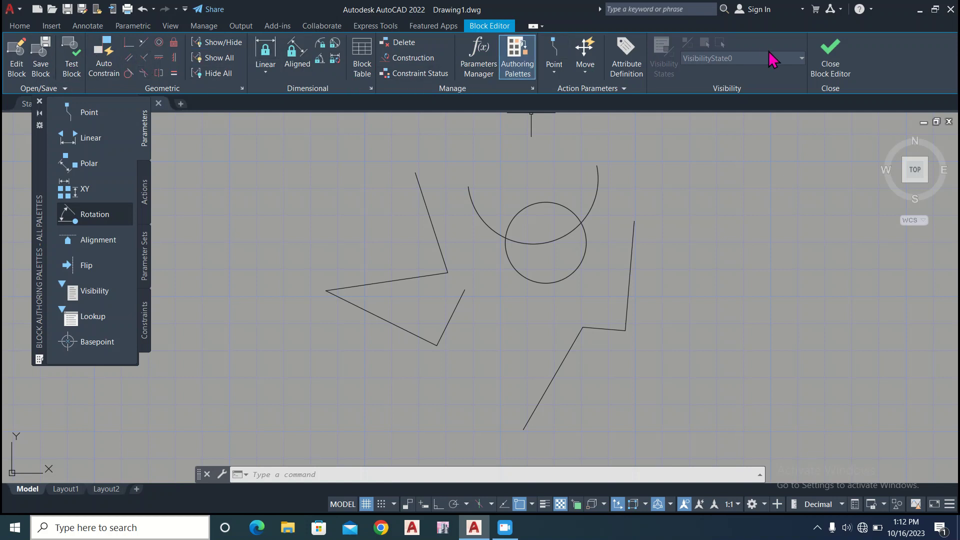
left_click(555, 73)
left_click(581, 73)
left_click(582, 73)
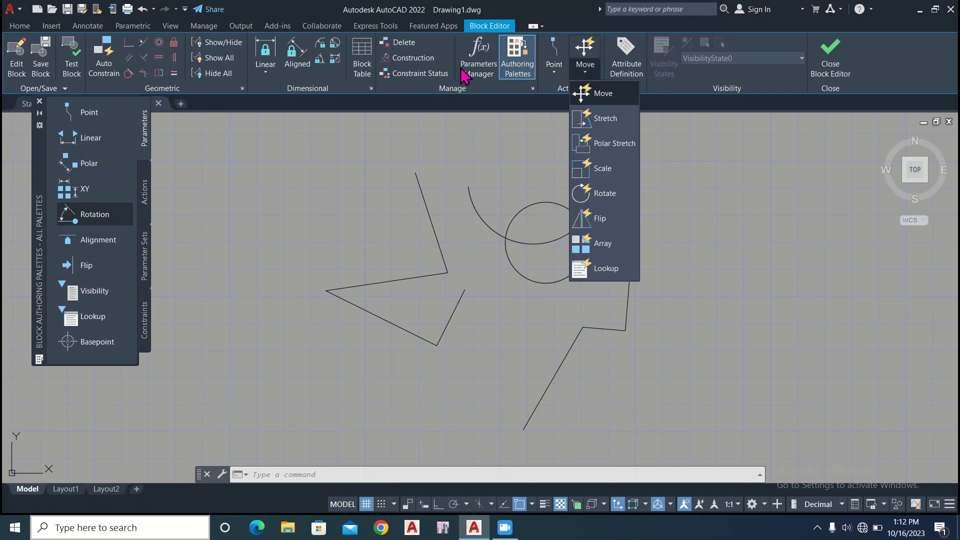
left_click(270, 74)
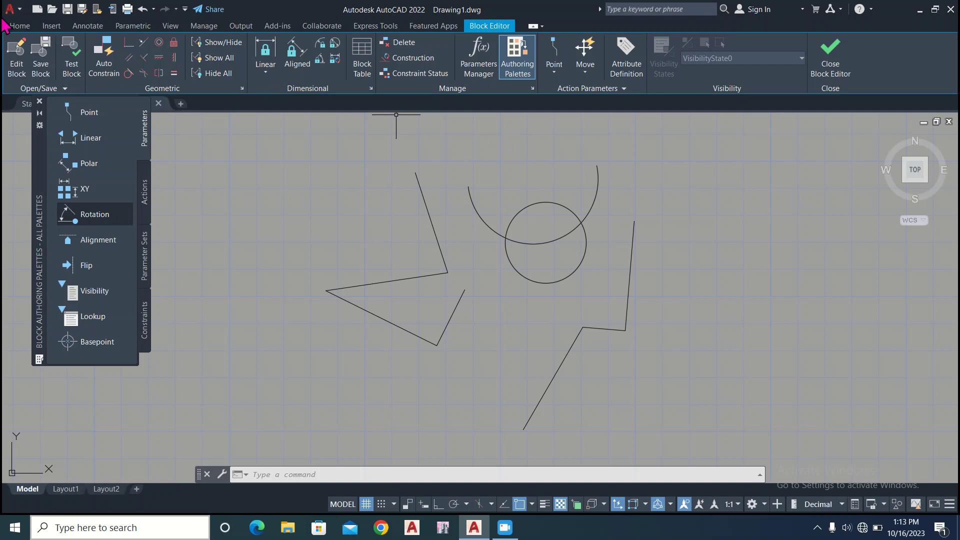
- Bring up the general drawing and modify tools for editing G1, and close the Block Authoring Palettes while keeping the drawing open
left_click(19, 27)
left_click(440, 206)
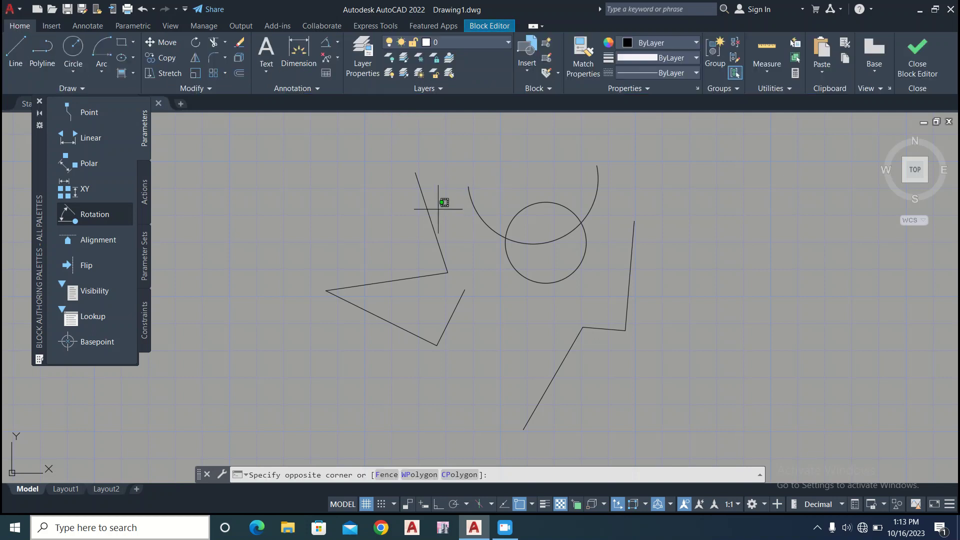
left_click(215, 167)
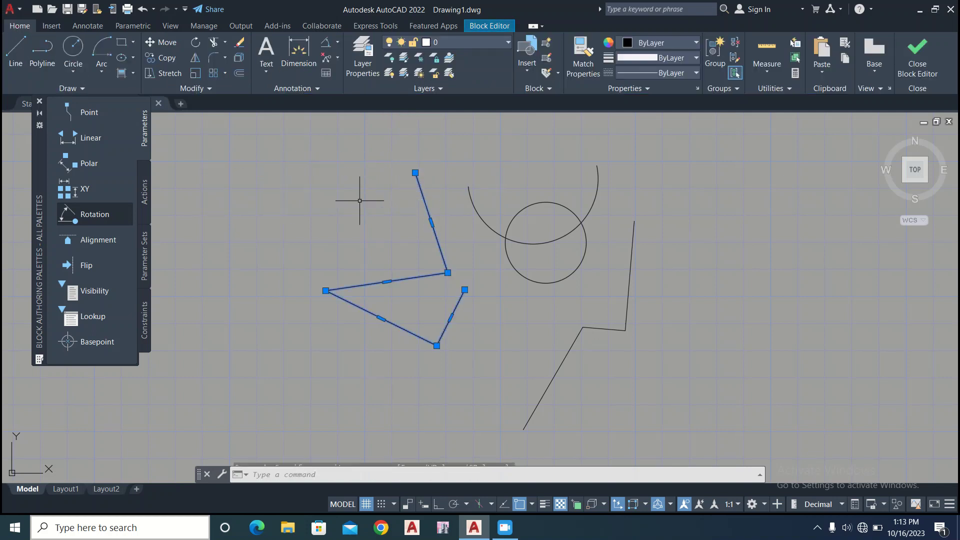
left_click(158, 104)
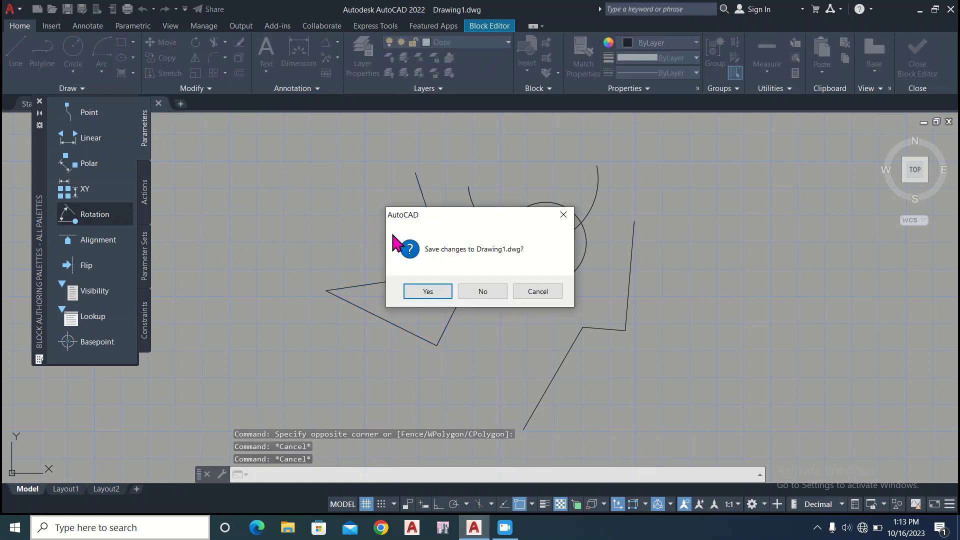
left_click(539, 294)
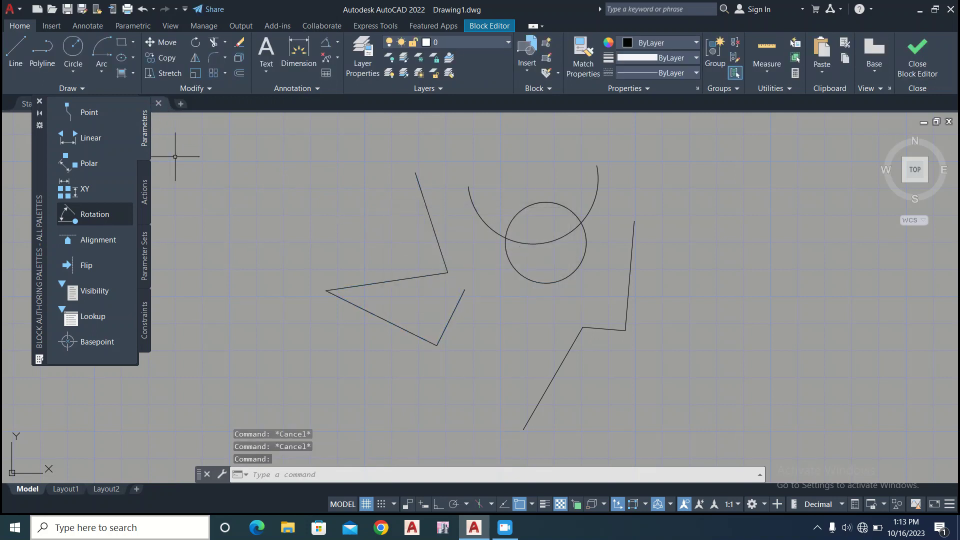
left_click(40, 103)
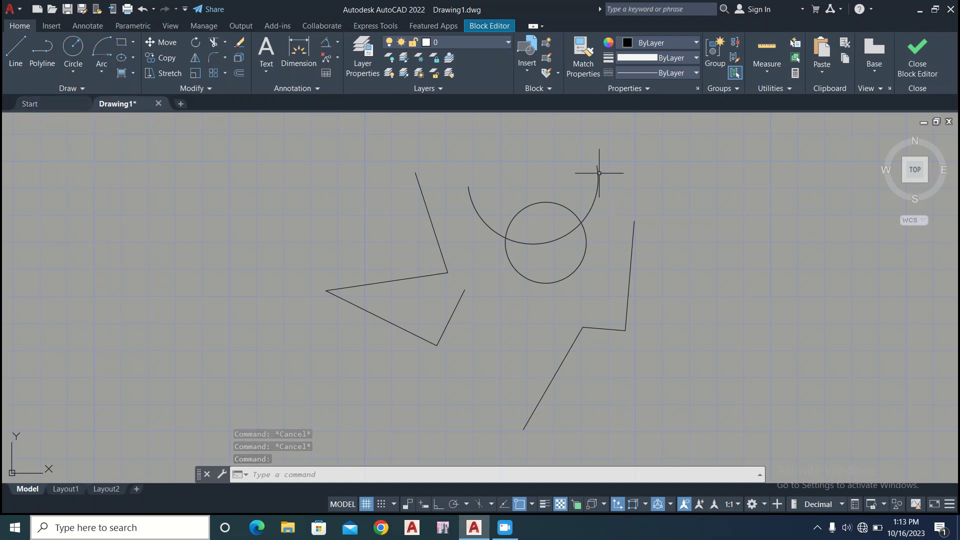